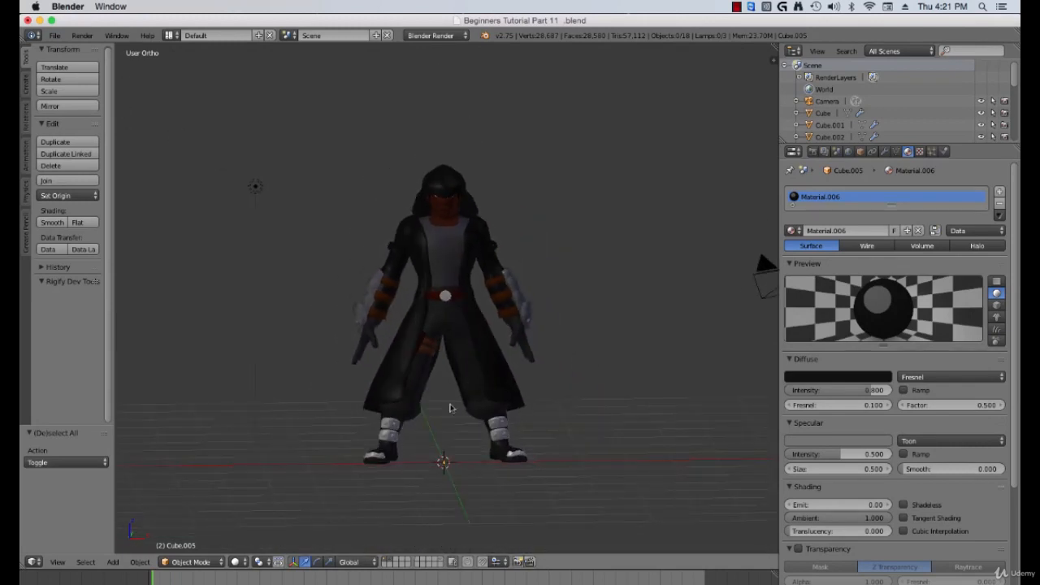
# Step: Snap the 3D cursor to the world center
pyautogui.scroll(1, 480, 456)
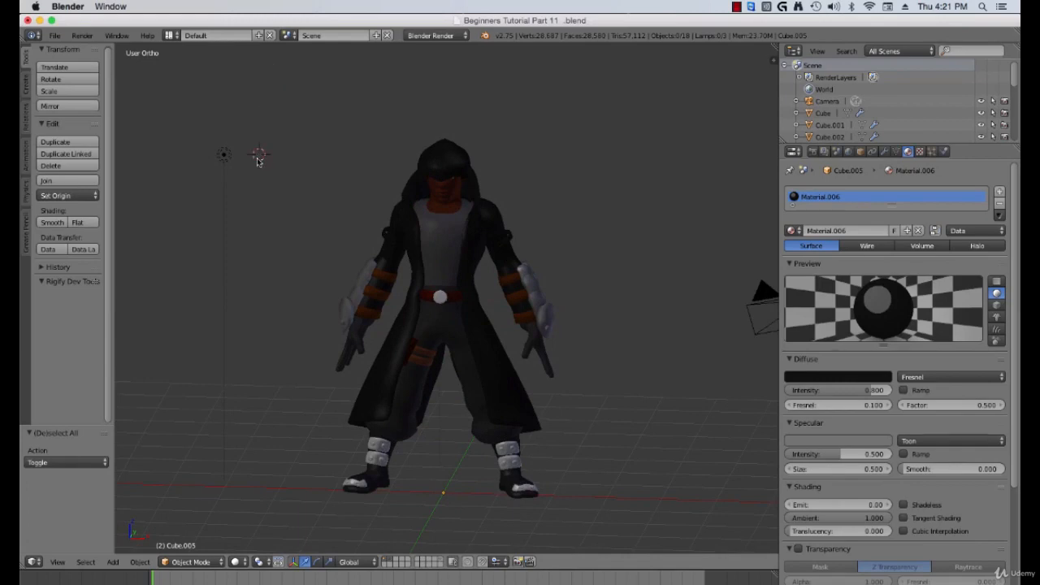
pyautogui.hotkey('shift', 's')
pyautogui.click(250, 213)
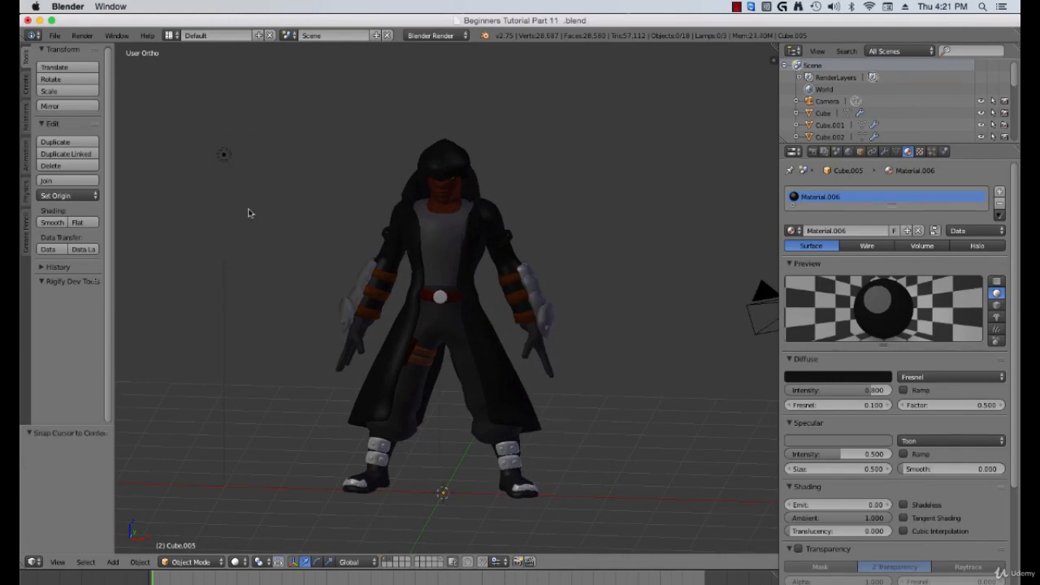
# Step: Add a Pitchipoy Human meta-rig armature at the 3D cursor
pyautogui.scroll(-2, 343, 350)
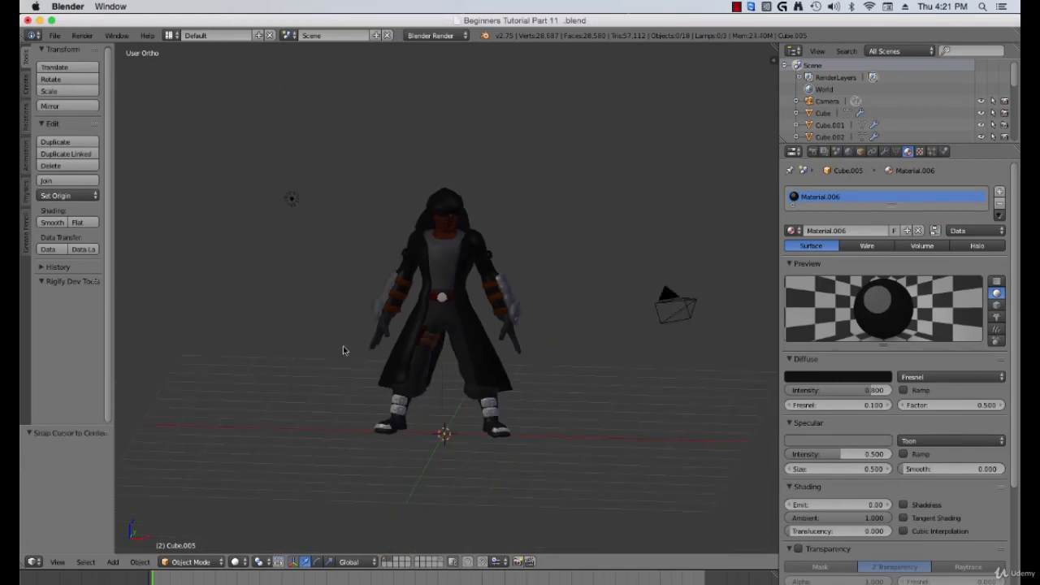
pyautogui.hotkey('shift', 'a')
pyautogui.moveTo(283, 370)
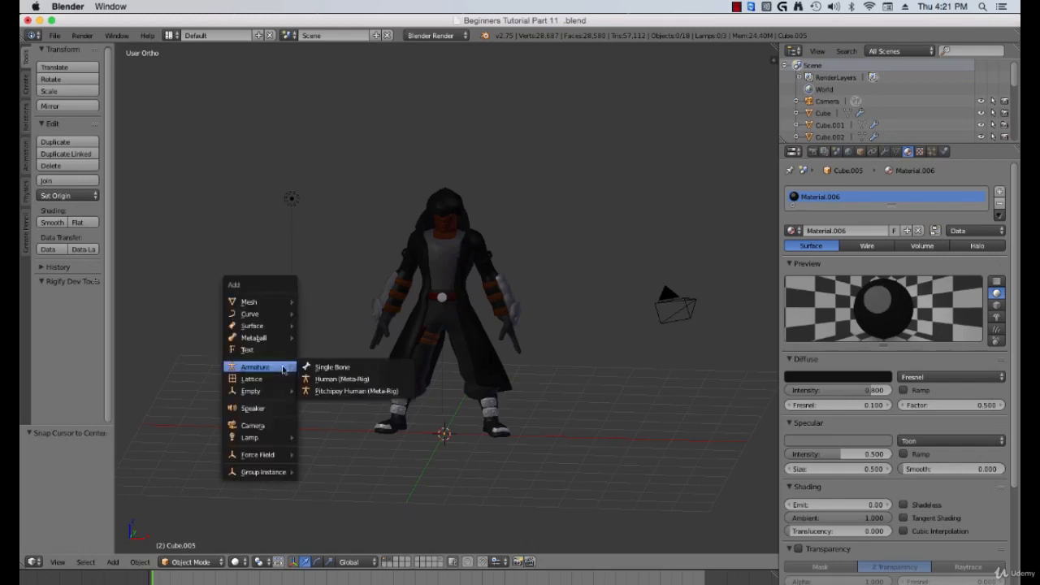
pyautogui.click(339, 394)
# Step: Scale the meta-rig up to about 3.16 to match the character's height, then apply its scale
pyautogui.moveTo(428, 385); pyautogui.dragTo(416, 361, button='middle')
pyautogui.scroll(1, 455, 373)
pyautogui.scroll(-1, 416, 362)
pyautogui.press('s')
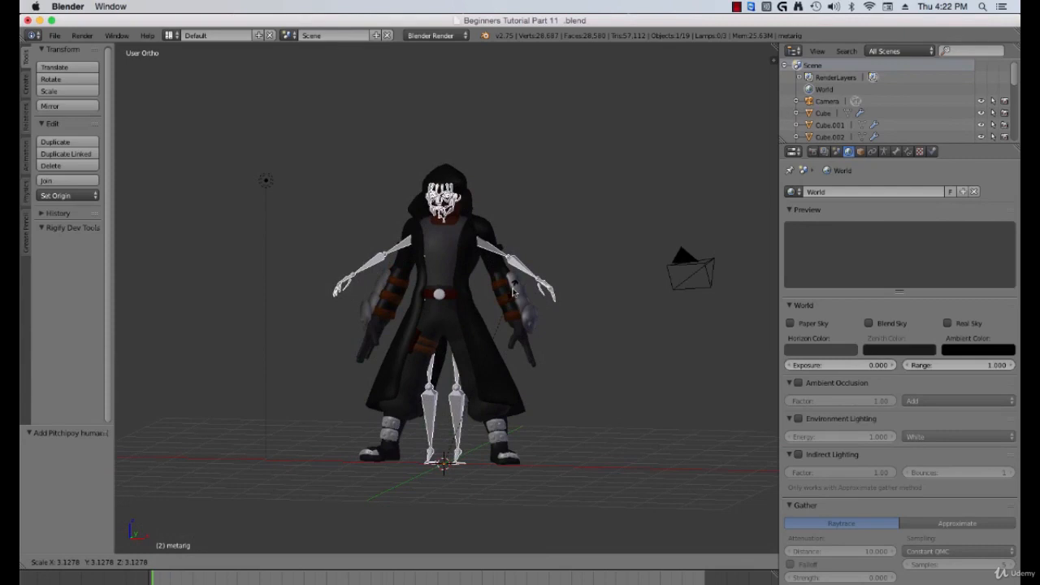
pyautogui.click(513, 293)
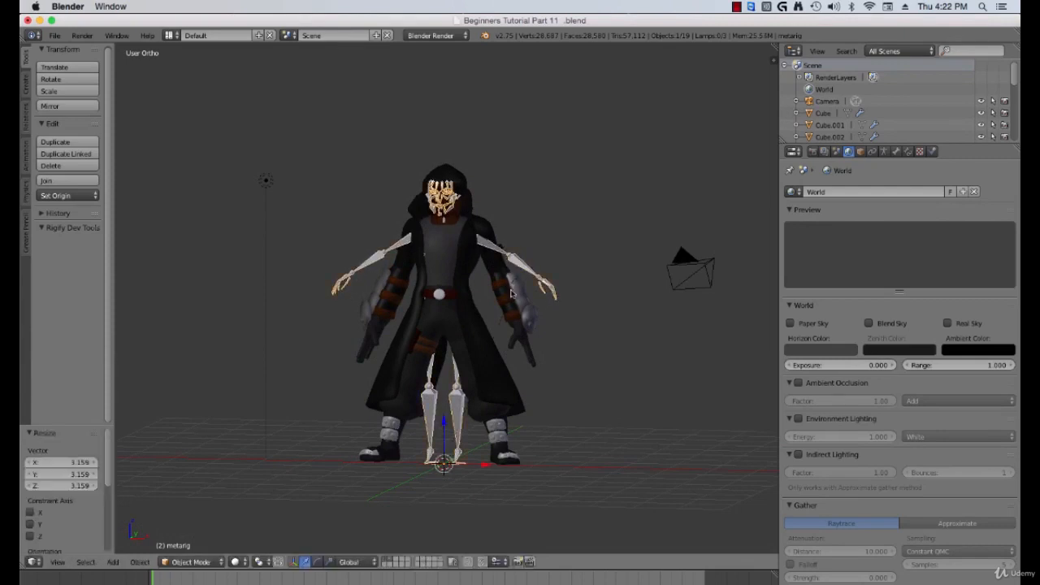
pyautogui.moveTo(512, 292); pyautogui.dragTo(488, 296, button='middle')
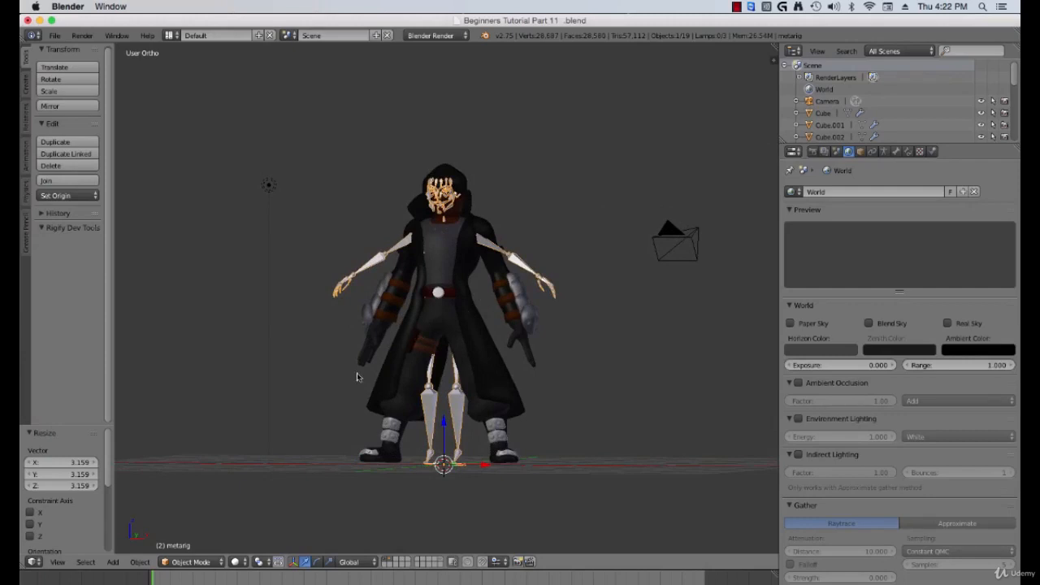
pyautogui.hotkey('ctrl', 'a')
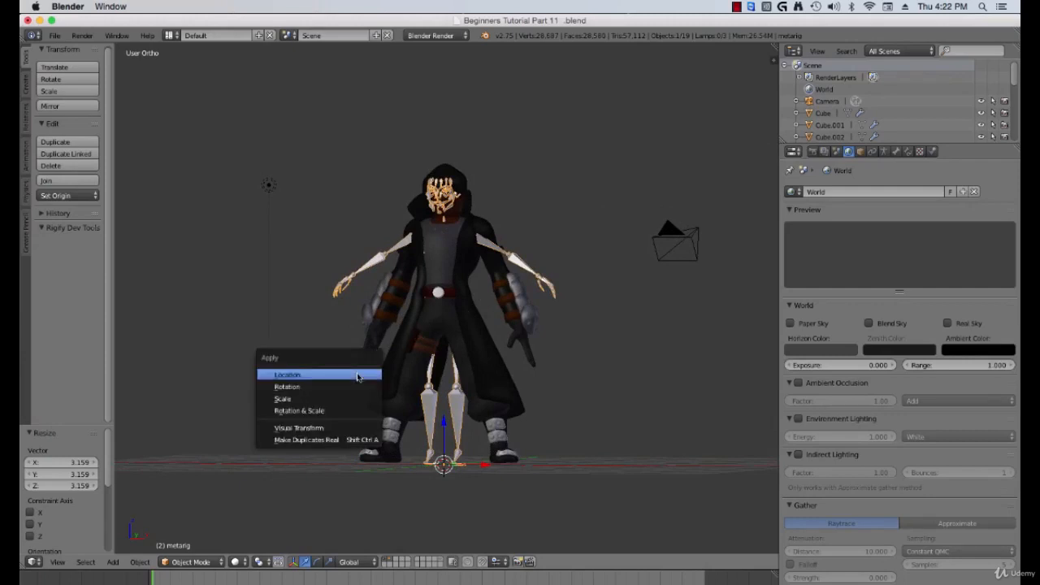
pyautogui.click(294, 396)
# Step: Enable X-Ray display for the armature so bones show through the mesh
pyautogui.moveTo(341, 352); pyautogui.dragTo(456, 330, button='middle')
pyautogui.scroll(1, 488, 348)
pyautogui.moveTo(421, 190); pyautogui.dragTo(427, 229, button='middle')
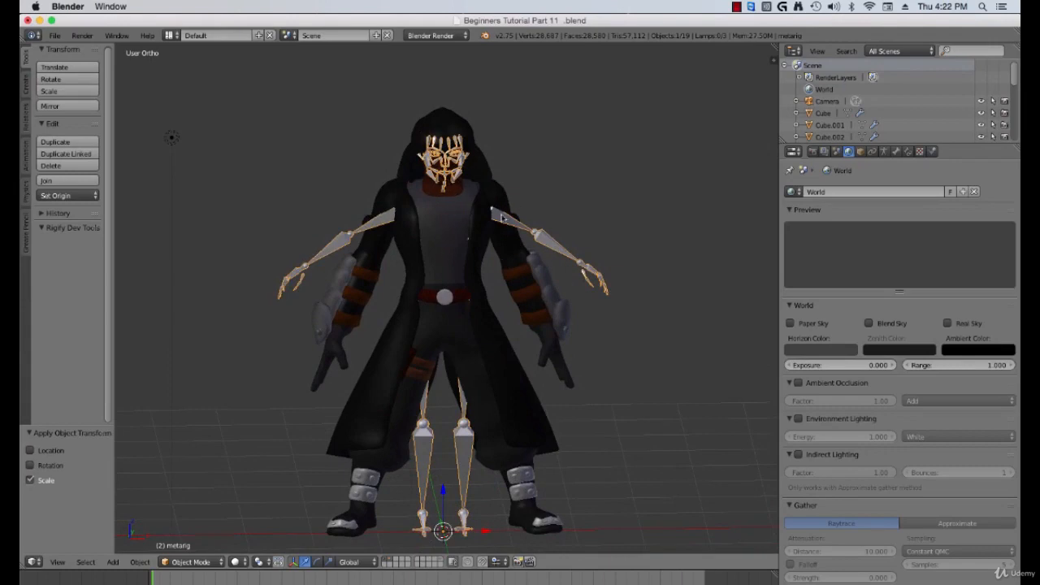
pyautogui.click(884, 152)
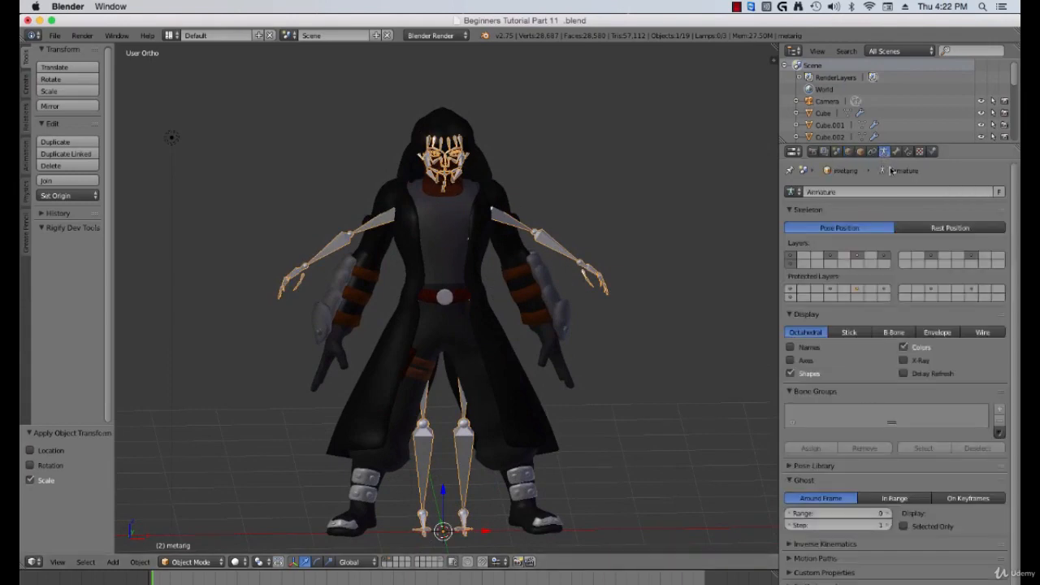
pyautogui.click(914, 361)
# Step: Rename the armature data to Character TUtorial Rig
pyautogui.scroll(2, 619, 332)
pyautogui.moveTo(619, 332); pyautogui.dragTo(467, 210, button='middle')
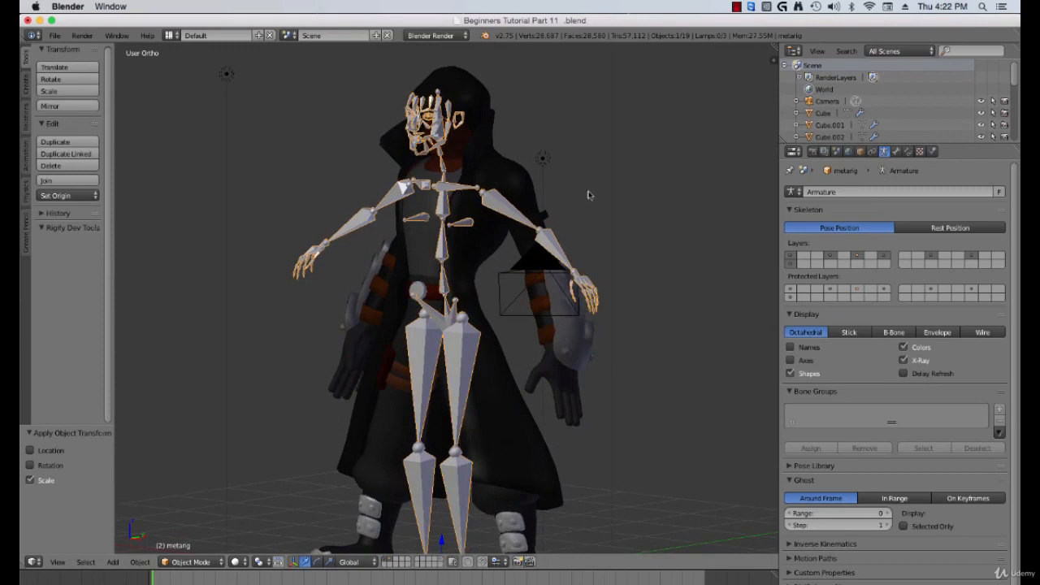
pyautogui.click(837, 192)
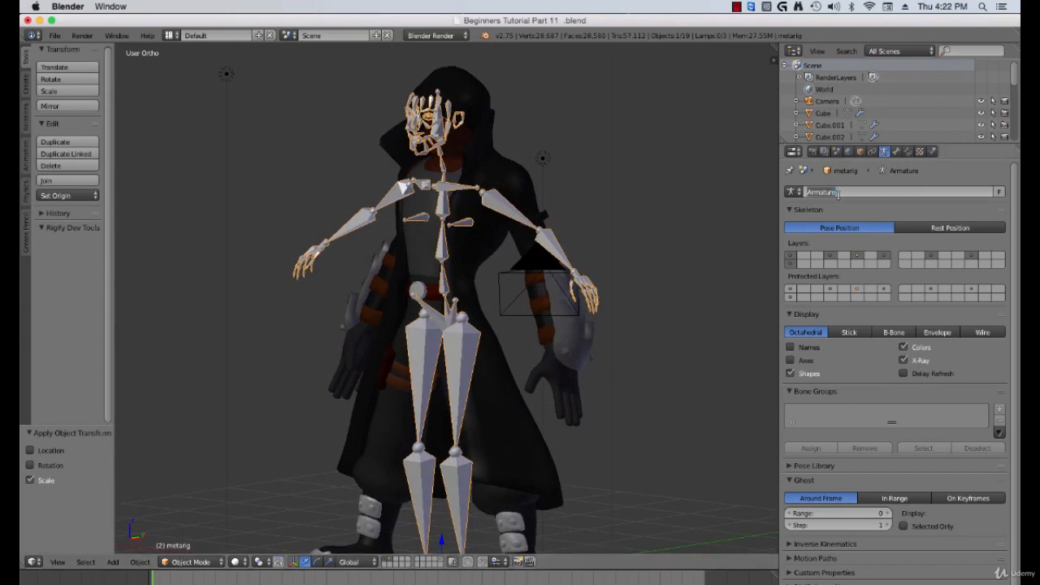
pyautogui.write('Cha')
pyautogui.write('racter TUtorial Rig')
pyautogui.press('Return')
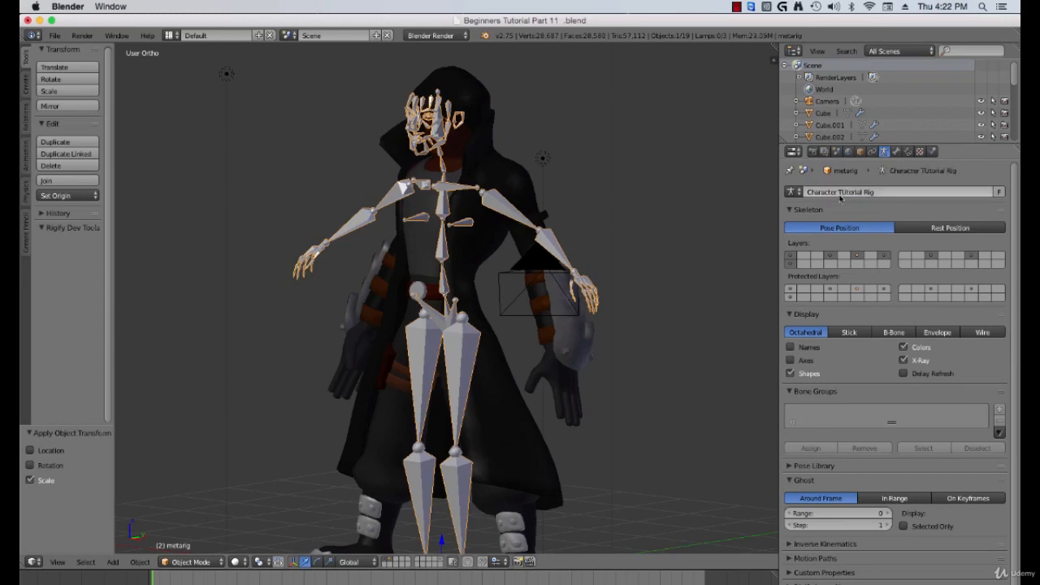
pyautogui.click(842, 194)
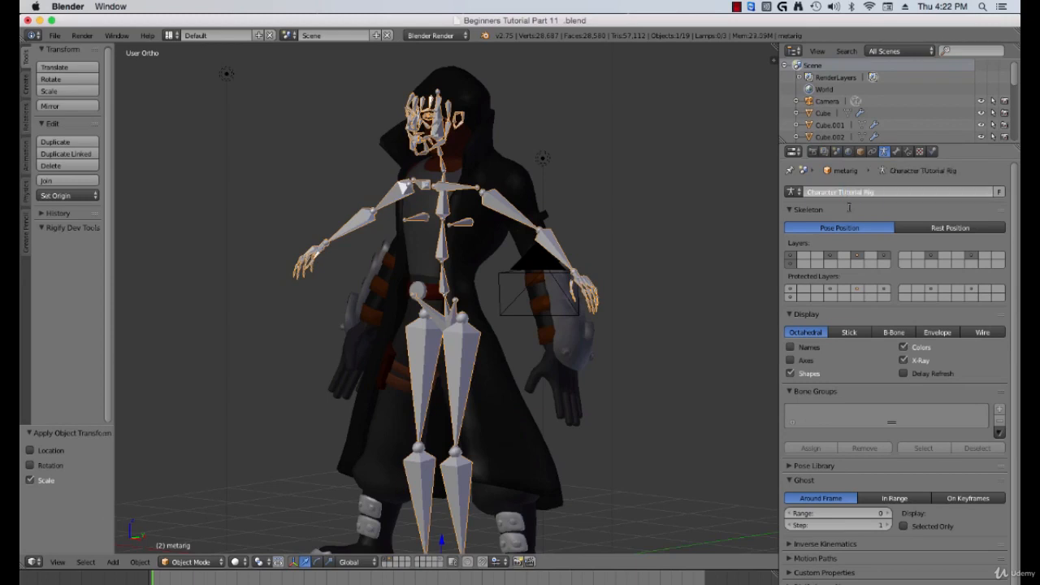
pyautogui.press('Return')
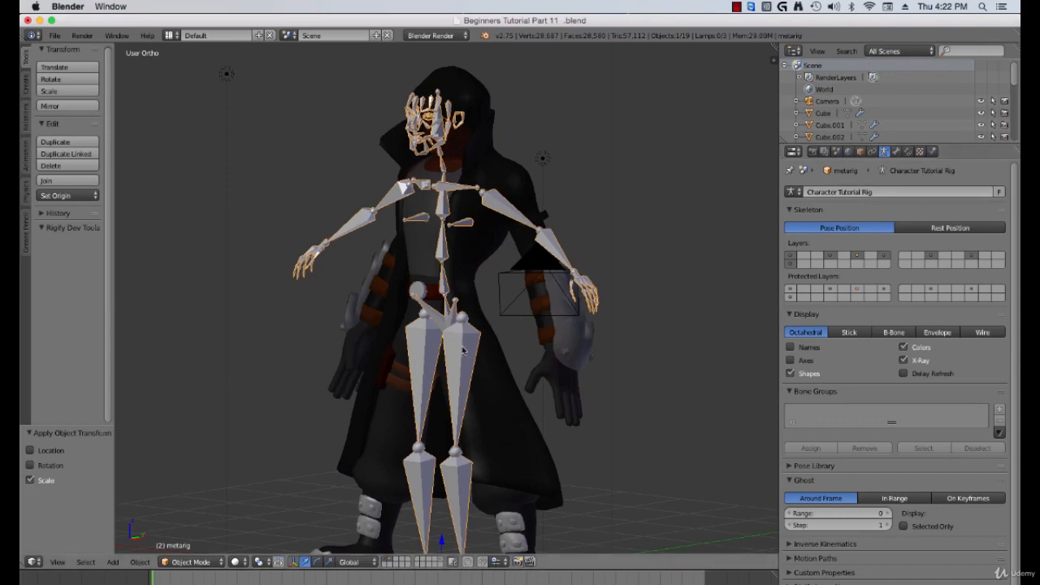
# Step: Enter Edit Mode on the rig in front orthographic view and turn on X-Axis Mirror
pyautogui.moveTo(462, 345); pyautogui.dragTo(489, 277, button='middle')
pyautogui.press('KP_1')
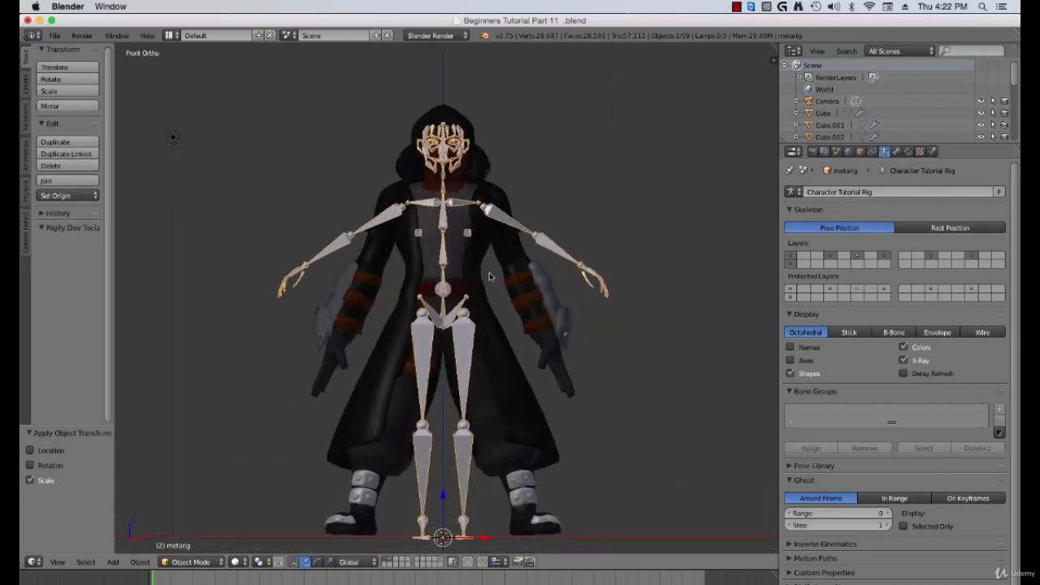
pyautogui.scroll(3, 488, 272)
pyautogui.scroll(-1, 500, 305)
pyautogui.scroll(-3, 512, 309)
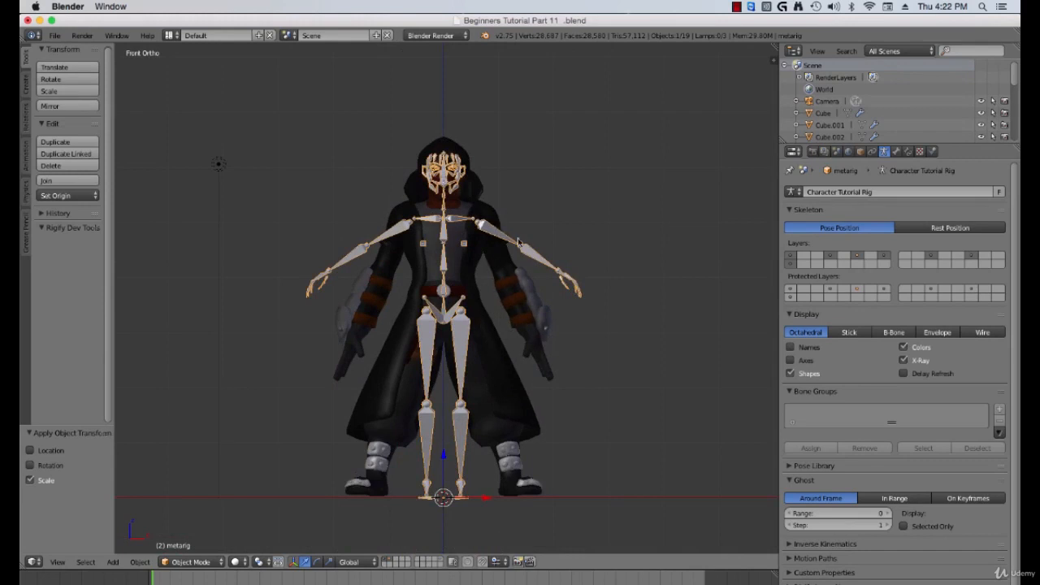
pyautogui.scroll(6, 452, 275)
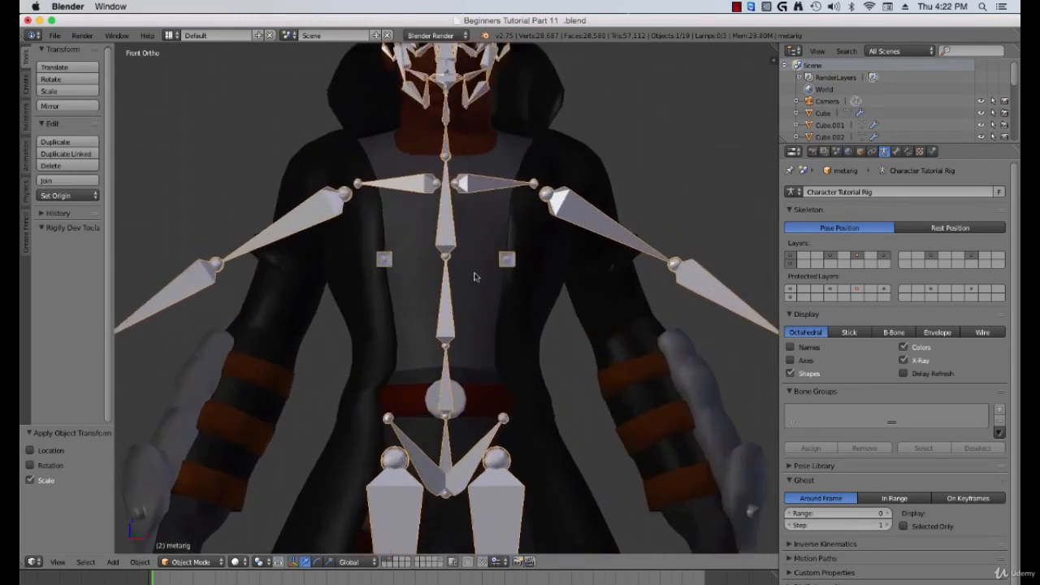
pyautogui.scroll(-6, 489, 278)
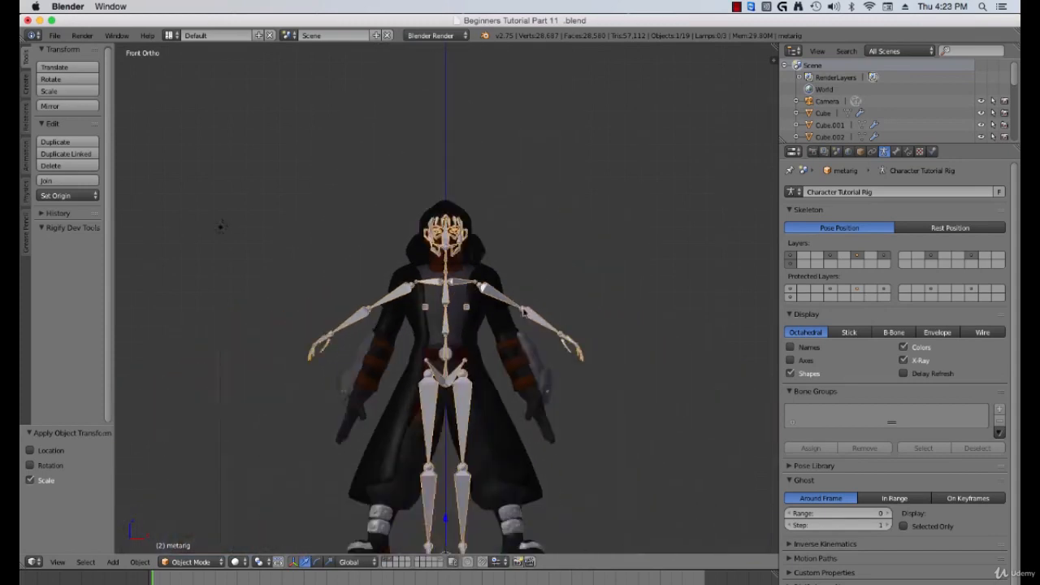
pyautogui.scroll(1, 455, 292)
pyautogui.scroll(2, 437, 301)
pyautogui.scroll(1, 437, 302)
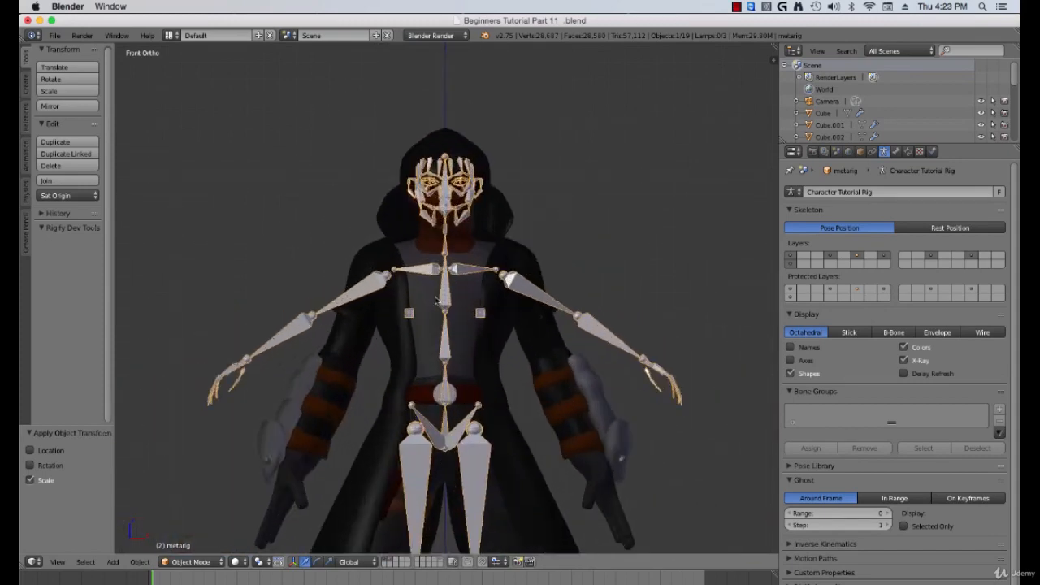
pyautogui.press('Tab')
pyautogui.scroll(2, 437, 301)
pyautogui.scroll(-1, 261, 225)
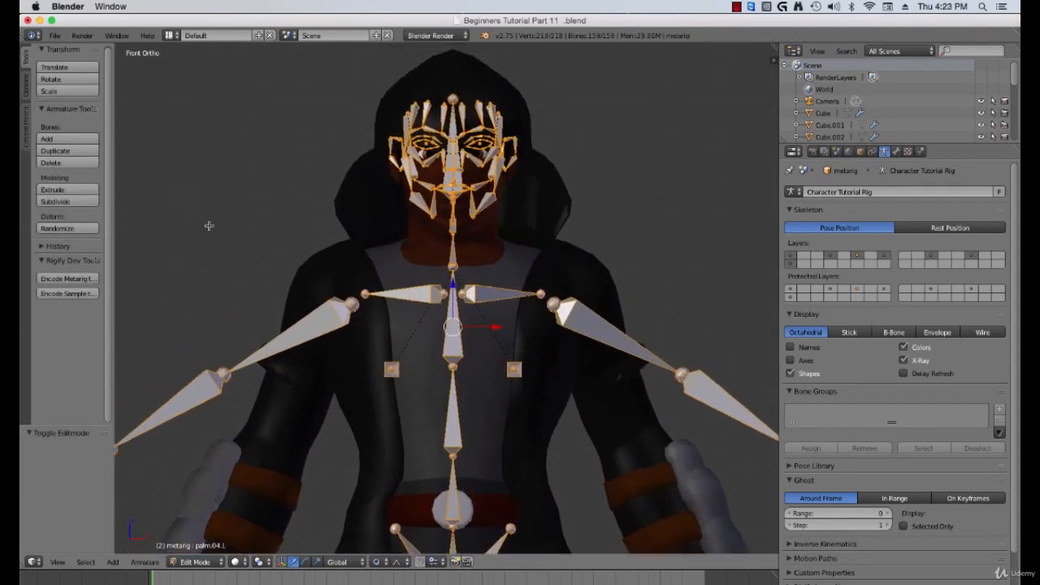
pyautogui.click(24, 91)
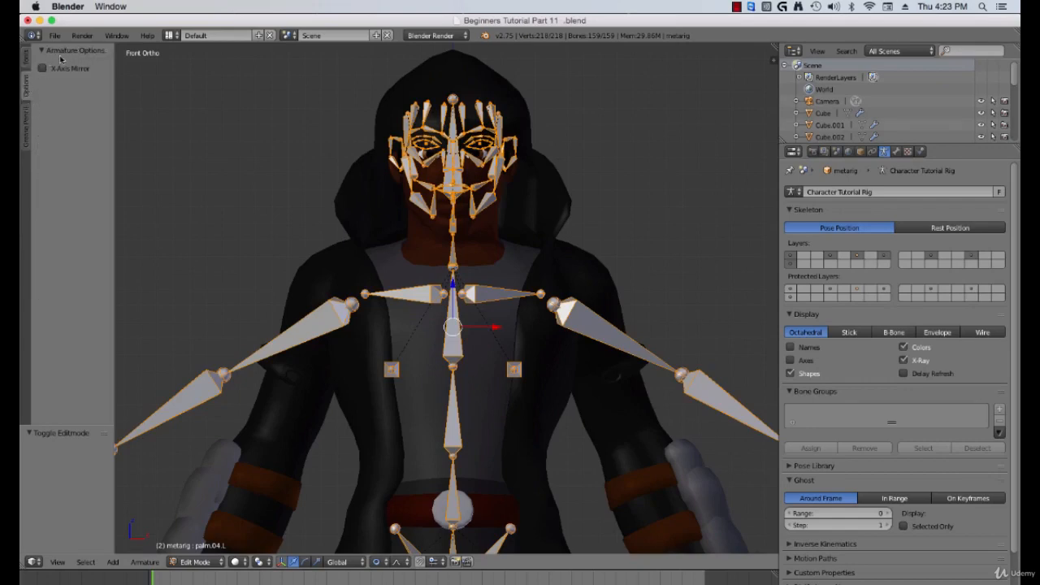
pyautogui.click(43, 69)
# Step: Move the left upper arm bone up toward the character's shoulder
pyautogui.rightClick(588, 334)
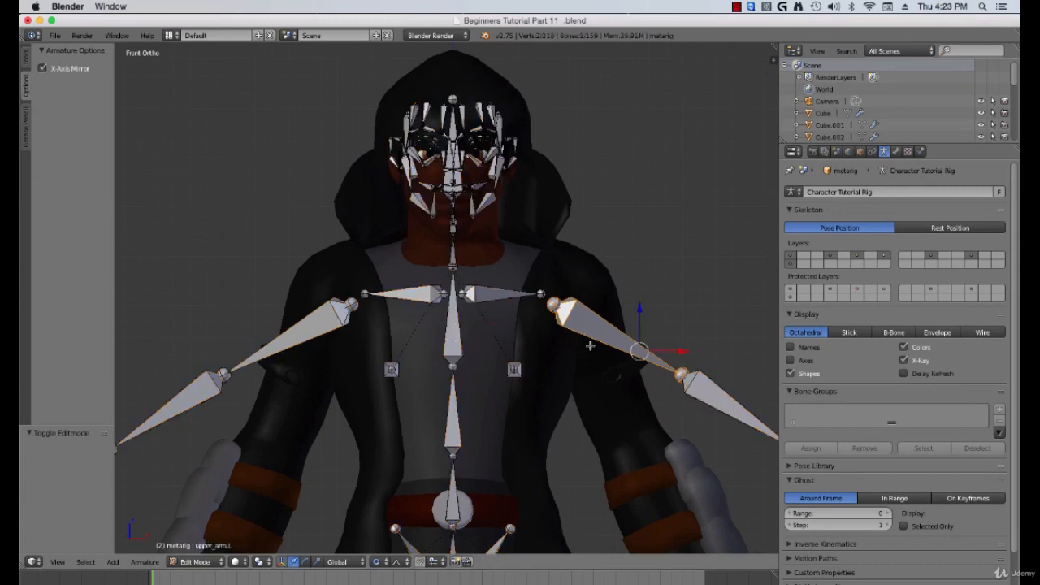
pyautogui.press('g')
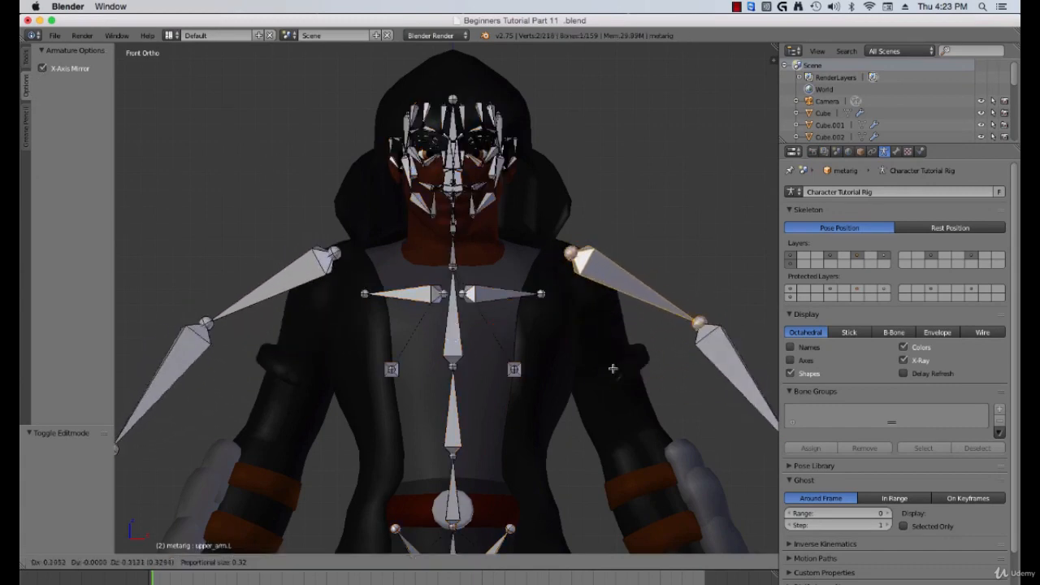
pyautogui.click(609, 371)
# Step: Move the left upper arm's head joint outward to sit at the top of the shoulder
pyautogui.scroll(-6, 609, 371)
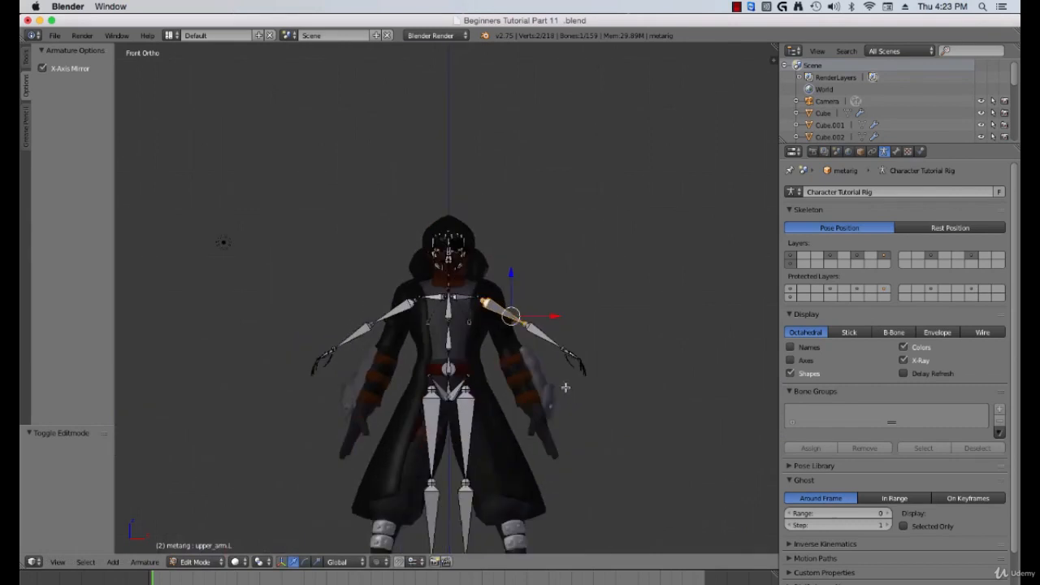
pyautogui.keyDown('shift'); pyautogui.moveTo(546, 379); pyautogui.dragTo(551, 369, button='middle'); pyautogui.keyUp('shift')
pyautogui.scroll(3, 551, 369)
pyautogui.scroll(3, 551, 370)
pyautogui.rightClick(515, 286)
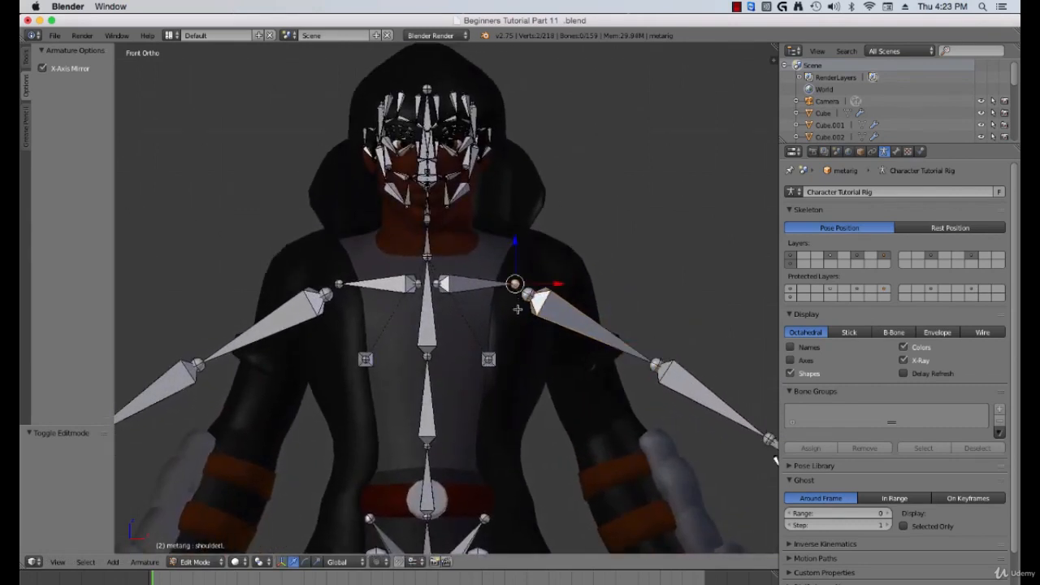
pyautogui.rightClick(527, 293)
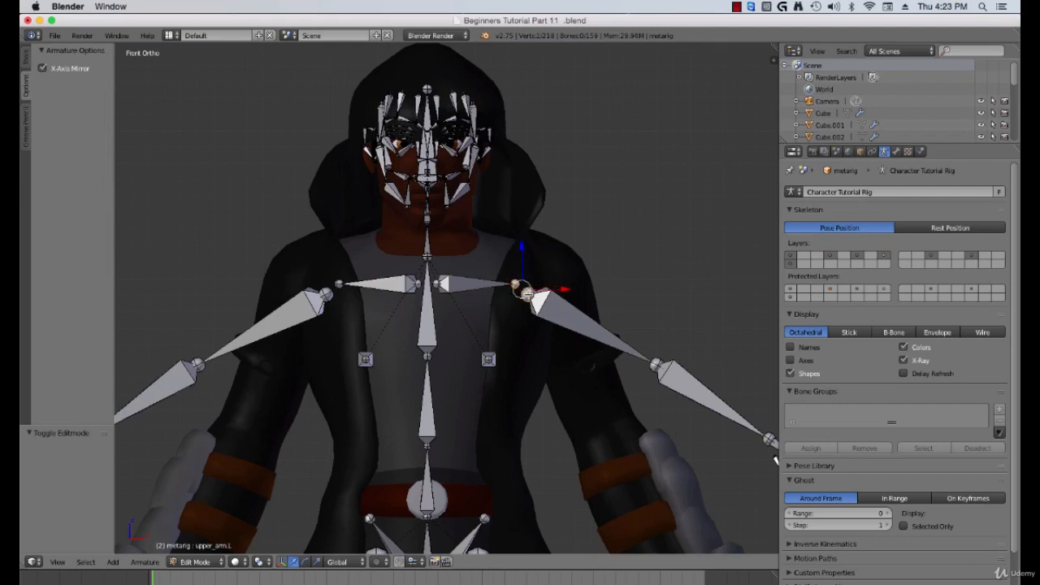
pyautogui.press('g')
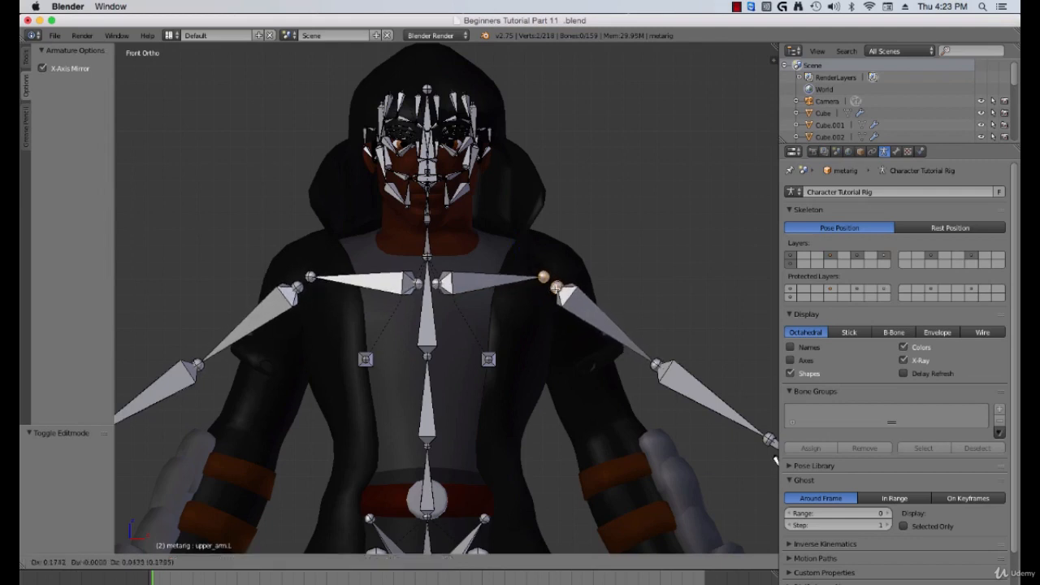
pyautogui.click(605, 380)
# Step: Move the left elbow joint down to the character's elbow
pyautogui.keyDown('shift'); pyautogui.moveTo(605, 379); pyautogui.dragTo(590, 344, button='middle'); pyautogui.keyUp('shift')
pyautogui.rightClick(637, 329)
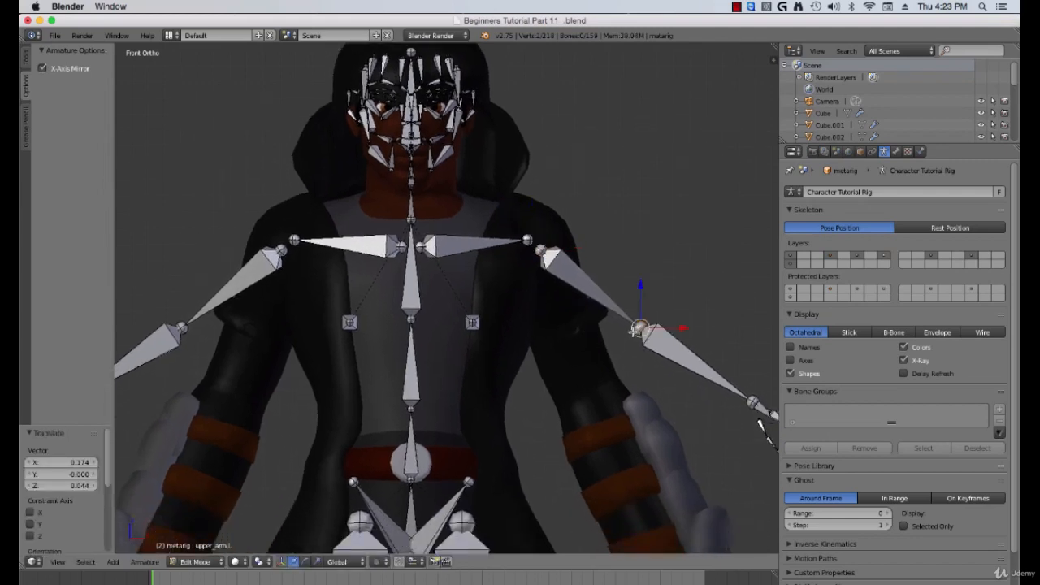
pyautogui.press('g')
pyautogui.click(597, 388)
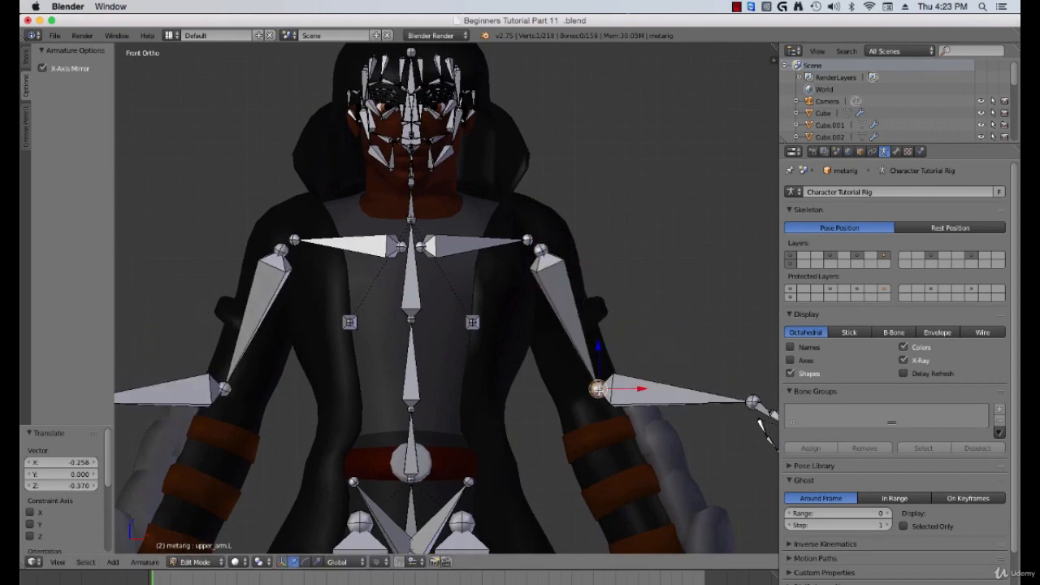
# Step: Move the left wrist joint inward to line up with the character's wrist
pyautogui.keyDown('shift'); pyautogui.moveTo(576, 389); pyautogui.dragTo(567, 366, button='middle'); pyautogui.keyUp('shift')
pyautogui.keyDown('shift'); pyautogui.moveTo(637, 385); pyautogui.dragTo(596, 337, button='middle'); pyautogui.keyUp('shift')
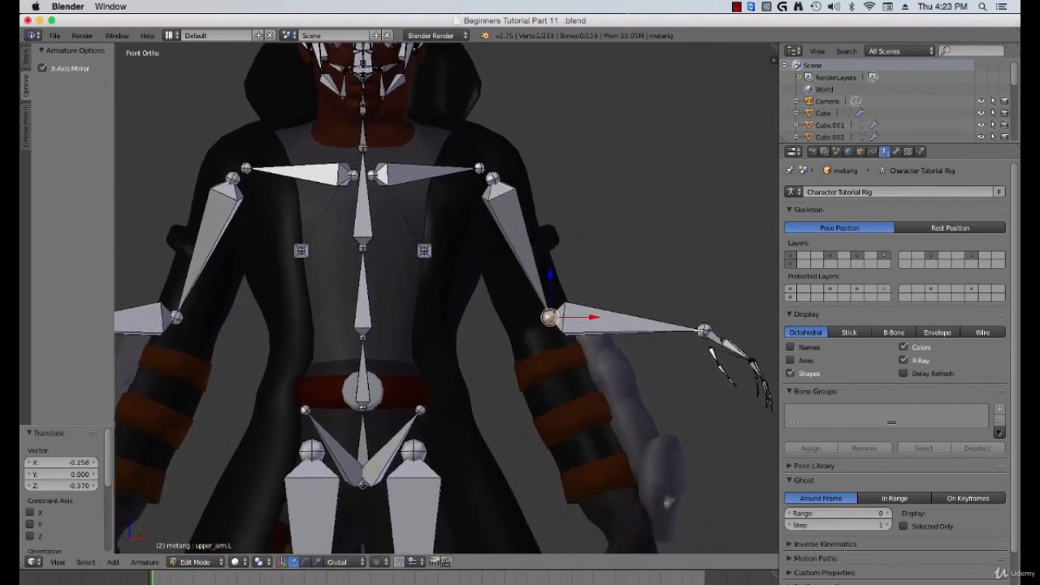
pyautogui.rightClick(704, 331)
pyautogui.keyDown('shift'); pyautogui.moveTo(710, 355); pyautogui.dragTo(683, 326, button='middle'); pyautogui.keyUp('shift')
pyautogui.scroll(-1, 683, 313)
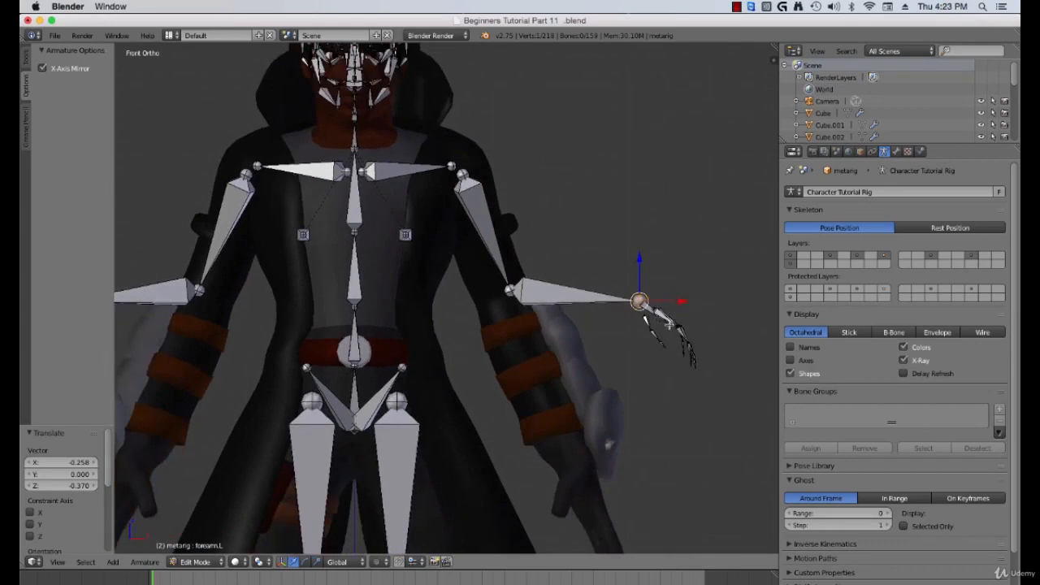
pyautogui.scroll(-1, 667, 326)
# Step: Box-select the left hand and finger bones and move them down onto the character's left hand
pyautogui.press('a')
pyautogui.keyDown('shift'); pyautogui.moveTo(631, 364); pyautogui.dragTo(620, 326, button='middle'); pyautogui.keyUp('shift')
pyautogui.press('b')
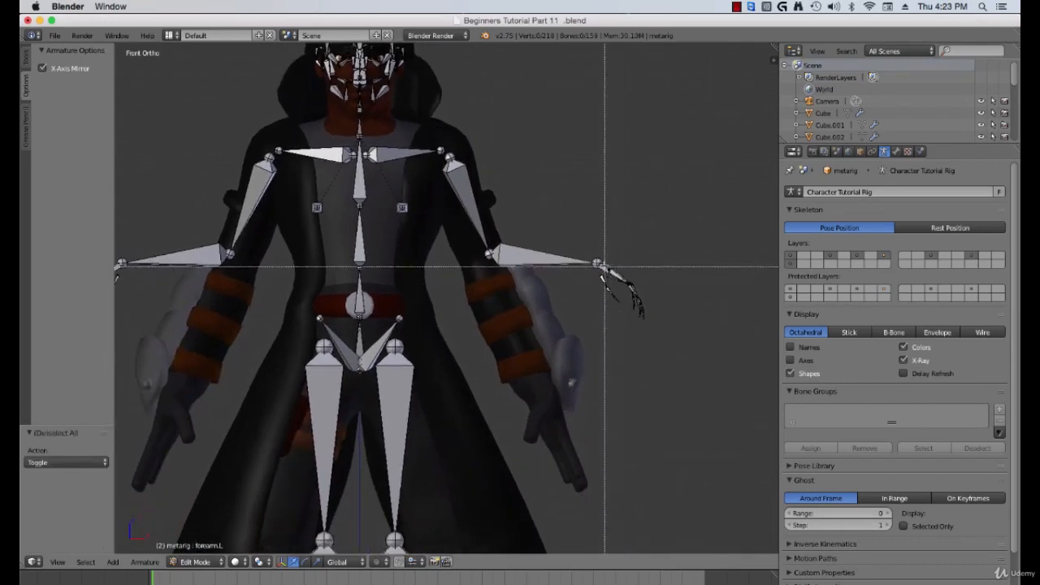
pyautogui.moveTo(605, 266); pyautogui.dragTo(658, 311)
pyautogui.press('g')
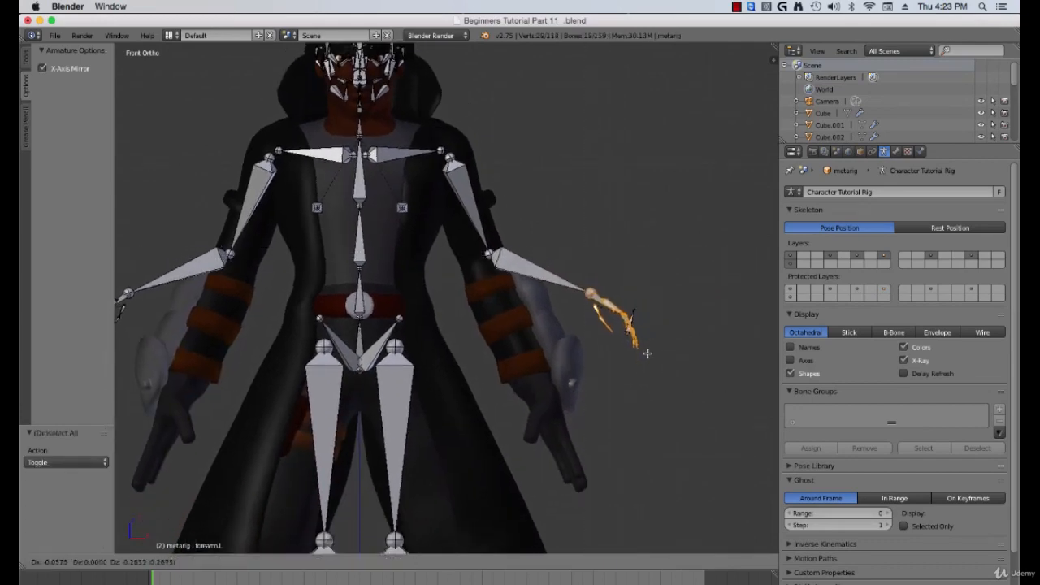
pyautogui.press('Escape')
pyautogui.press('b')
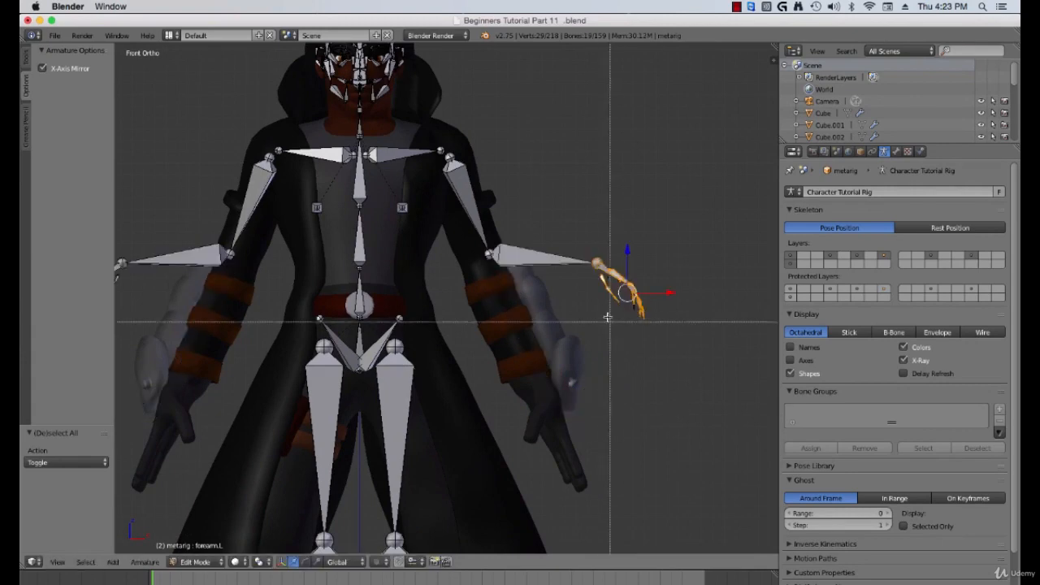
pyautogui.moveTo(601, 260); pyautogui.dragTo(676, 338)
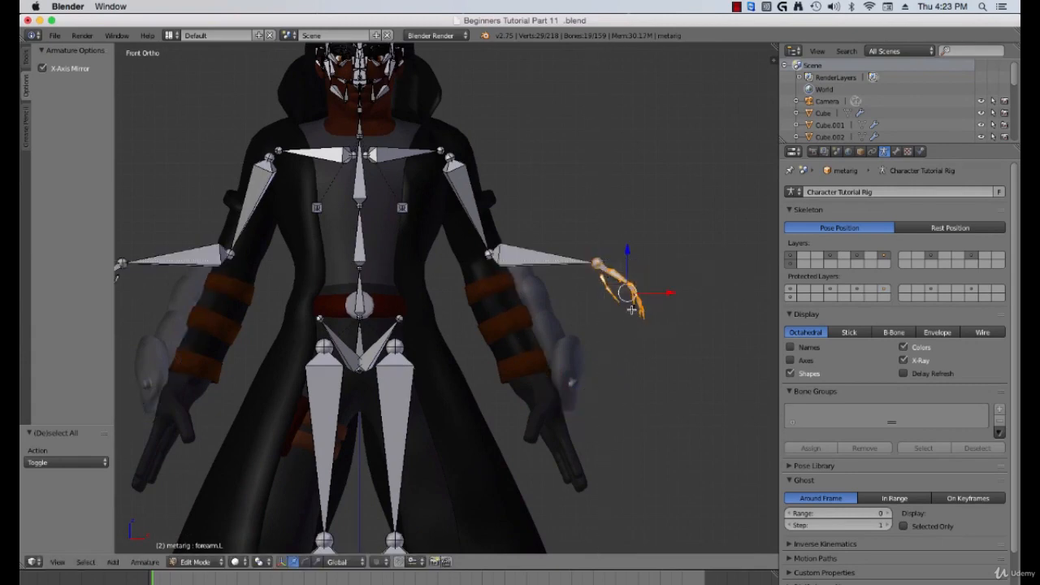
pyautogui.keyDown('shift'); pyautogui.rightClick(634, 308); pyautogui.keyUp('shift')
pyautogui.scroll(7, 636, 325)
pyautogui.scroll(-1, 636, 330)
pyautogui.keyDown('shift'); pyautogui.moveTo(655, 338); pyautogui.dragTo(427, 311, button='middle'); pyautogui.keyUp('shift')
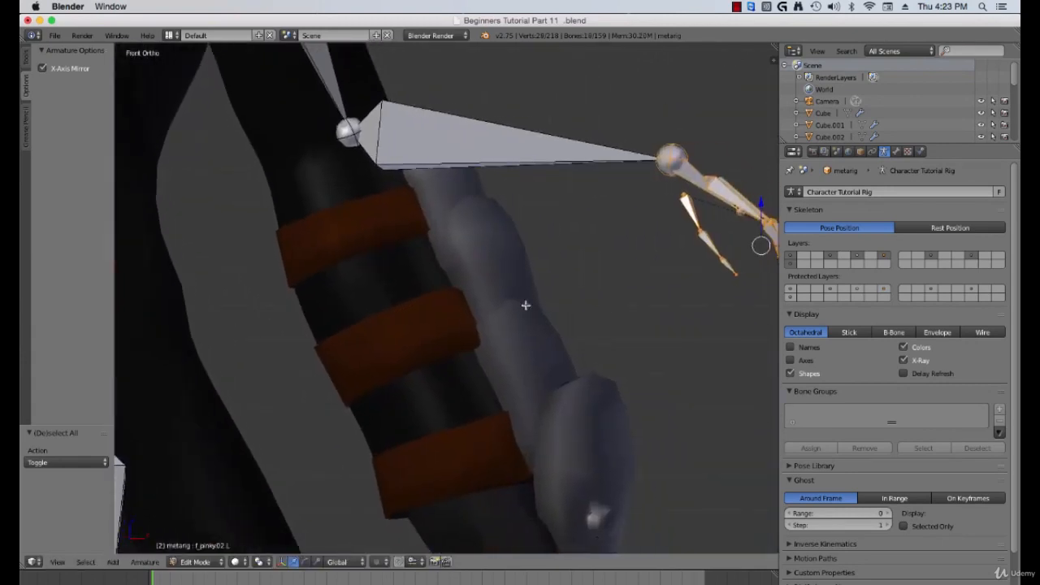
pyautogui.keyDown('shift'); pyautogui.moveTo(628, 311); pyautogui.dragTo(416, 305, button='middle'); pyautogui.keyUp('shift')
pyautogui.scroll(-12, 541, 332)
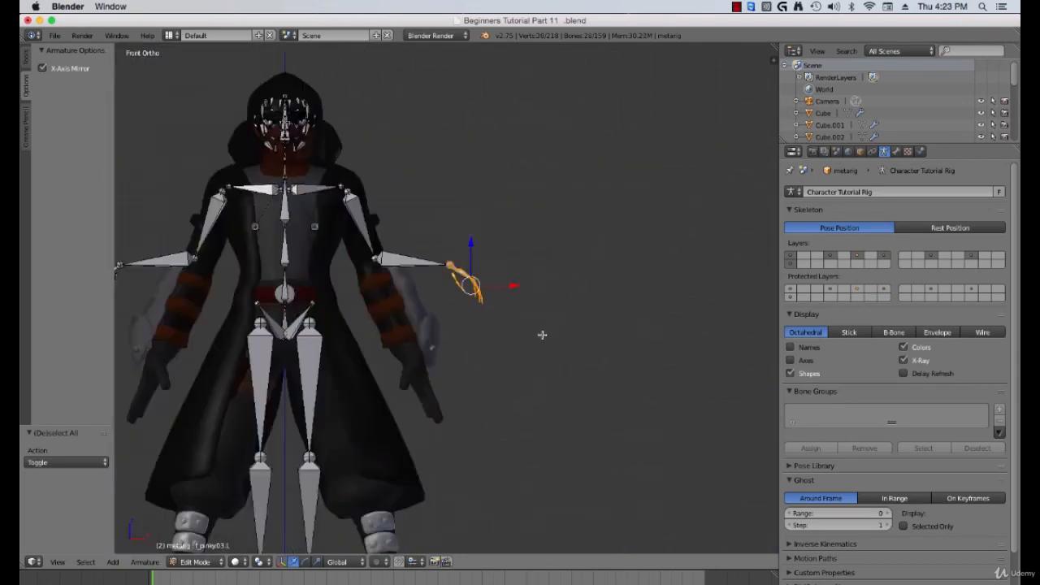
pyautogui.press('g')
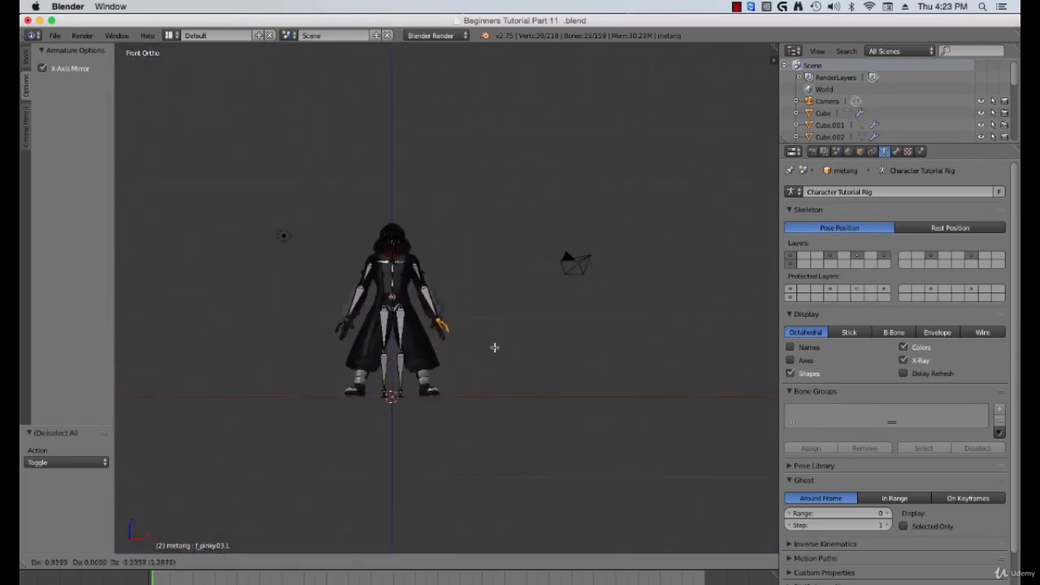
pyautogui.click(487, 343)
pyautogui.scroll(7, 455, 354)
pyautogui.scroll(5, 455, 354)
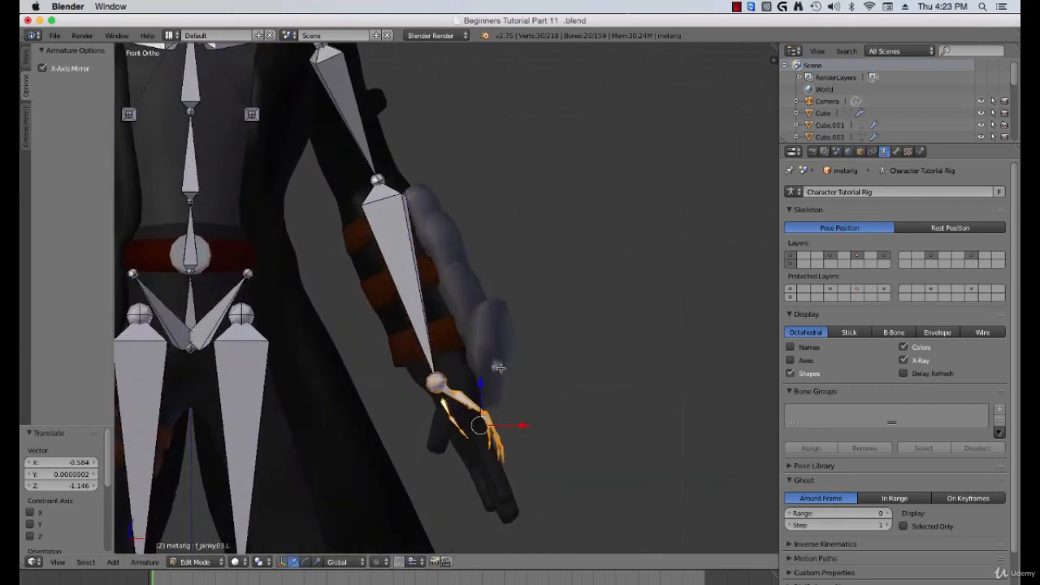
# Step: Fit the left hand bones to the character's hand by rotating them about 16°, scaling about 1.44 times and repositioning them
pyautogui.press('r')
pyautogui.click(517, 397)
pyautogui.press('s')
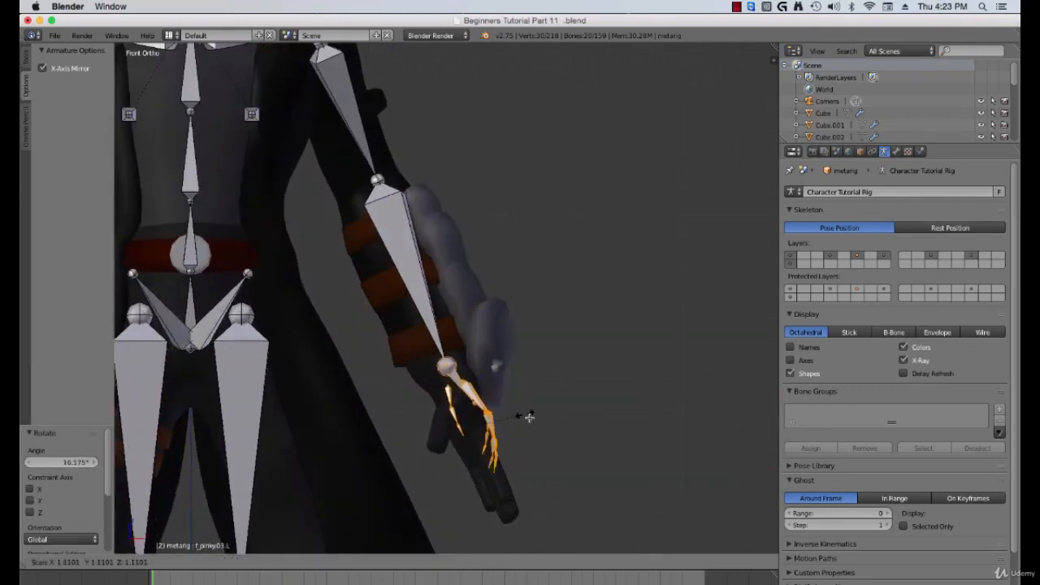
pyautogui.click(525, 397)
pyautogui.press('g')
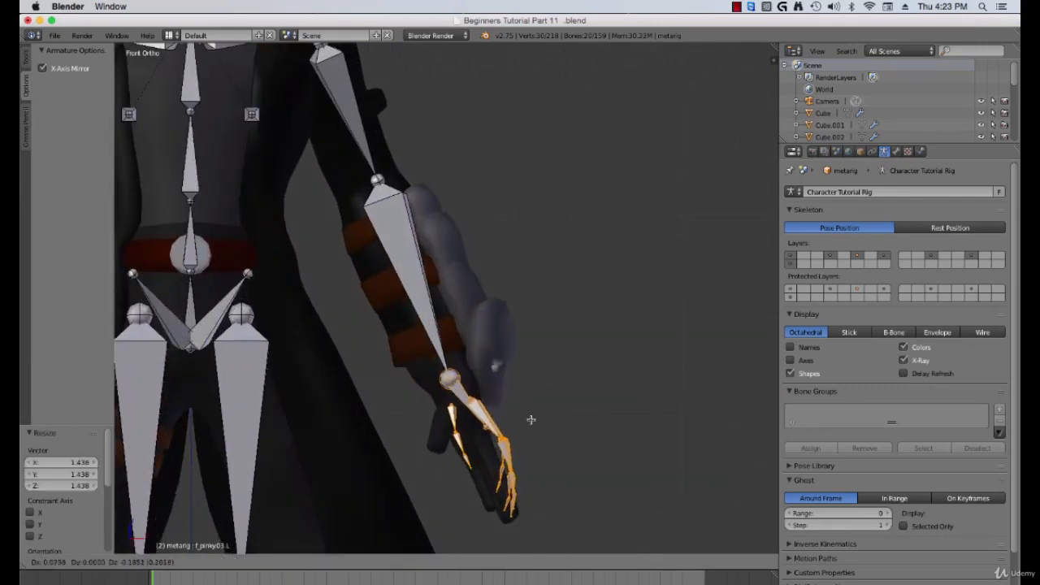
pyautogui.click(532, 421)
# Step: Move the left upper arm's head joint down toward the character's shoulder
pyautogui.rightClick(377, 179)
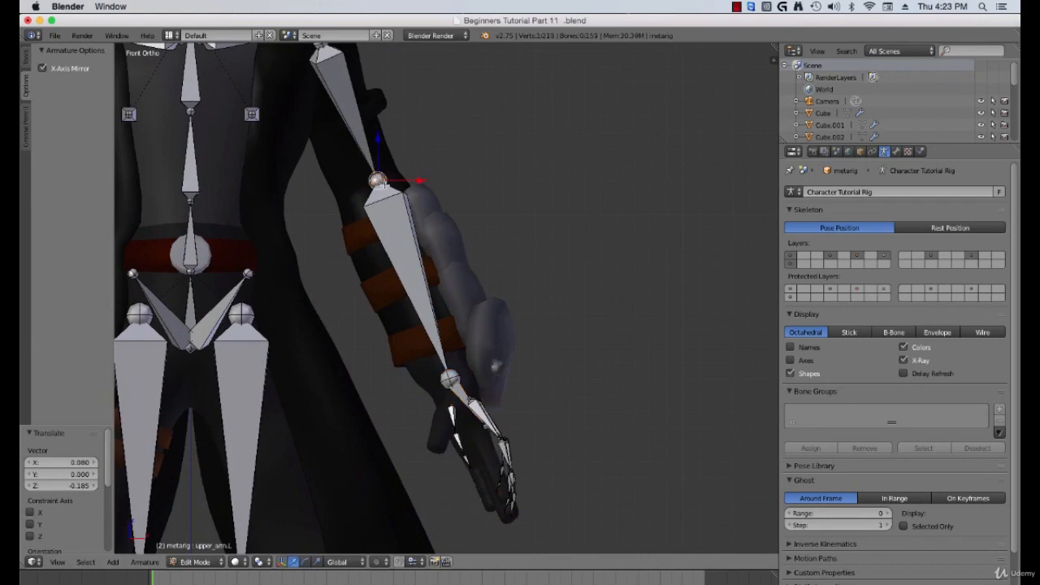
pyautogui.press('g')
pyautogui.click(381, 196)
# Step: Box-select the whole left arm and hand bones and move them along Y to fit the arm in side view
pyautogui.moveTo(416, 227)
pyautogui.mouseDown(button='middle')
pyautogui.moveTo(437, 230)
pyautogui.moveTo(332, 238)
pyautogui.moveTo(406, 254)
pyautogui.moveTo(430, 244)
pyautogui.moveTo(412, 235)
pyautogui.mouseUp(button='middle')
pyautogui.scroll(-3, 457, 231)
pyautogui.press('b')
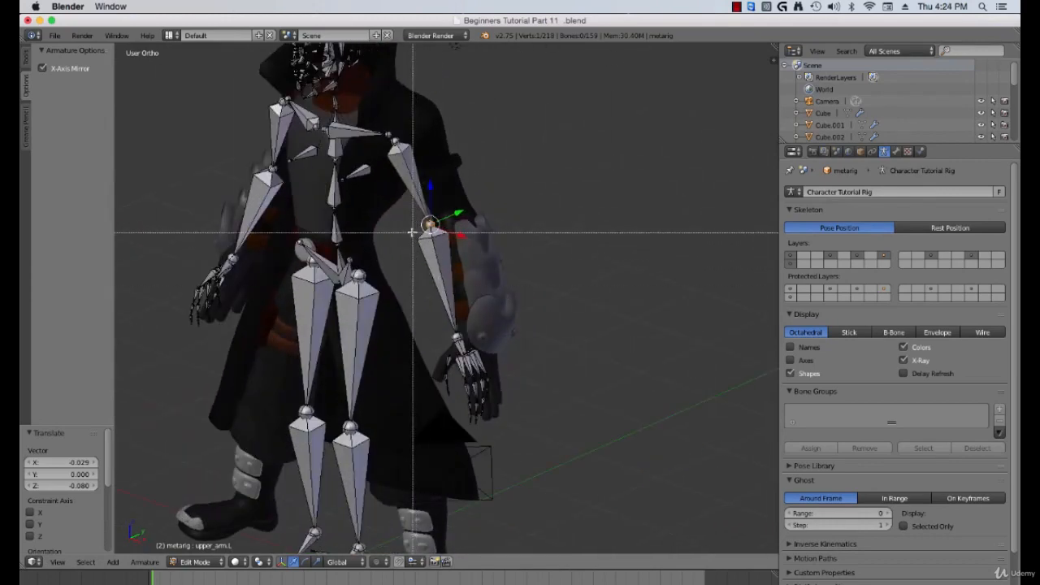
pyautogui.moveTo(413, 234); pyautogui.dragTo(577, 447)
pyautogui.moveTo(522, 374); pyautogui.dragTo(470, 365, button='middle')
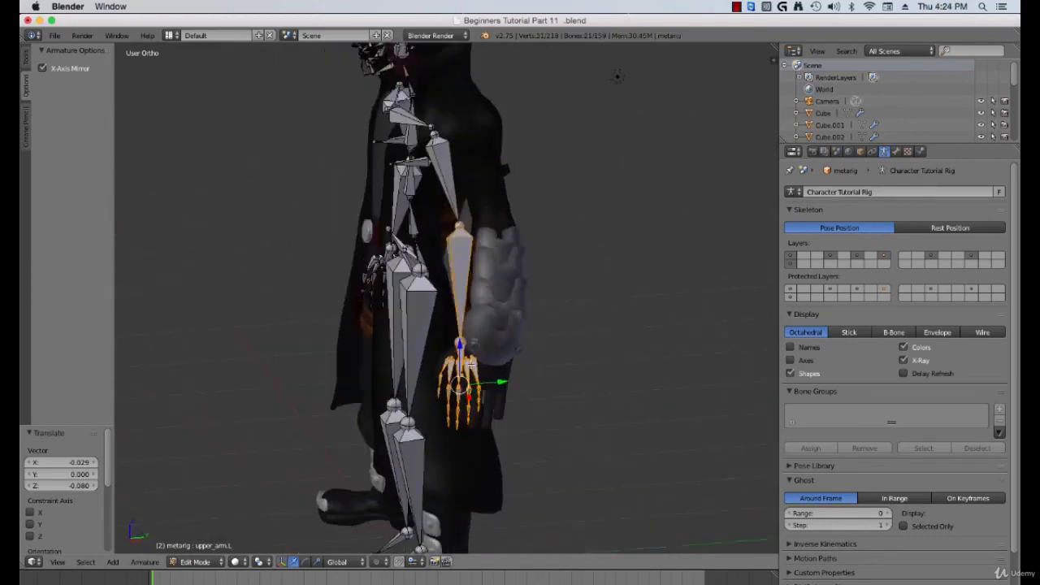
pyautogui.press('g')
pyautogui.press('y')
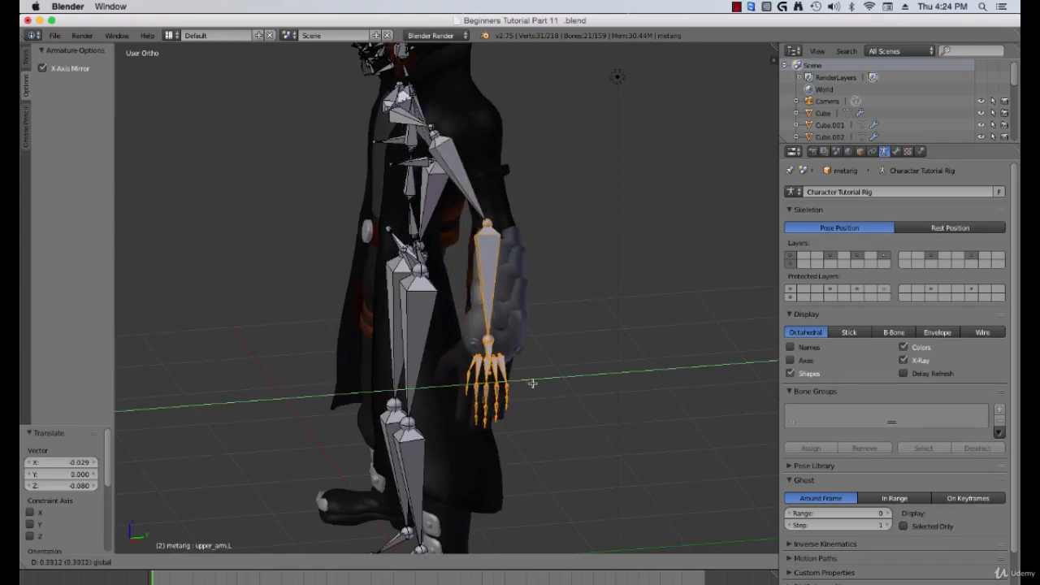
pyautogui.click(451, 234)
# Step: Move the left upper arm's head joint along Y to align it with the shoulder's depth
pyautogui.moveTo(452, 234); pyautogui.dragTo(506, 249, button='middle')
pyautogui.keyDown('shift'); pyautogui.moveTo(463, 207); pyautogui.dragTo(502, 276, button='middle'); pyautogui.keyUp('shift')
pyautogui.moveTo(503, 276); pyautogui.dragTo(451, 260, button='middle')
pyautogui.rightClick(436, 219)
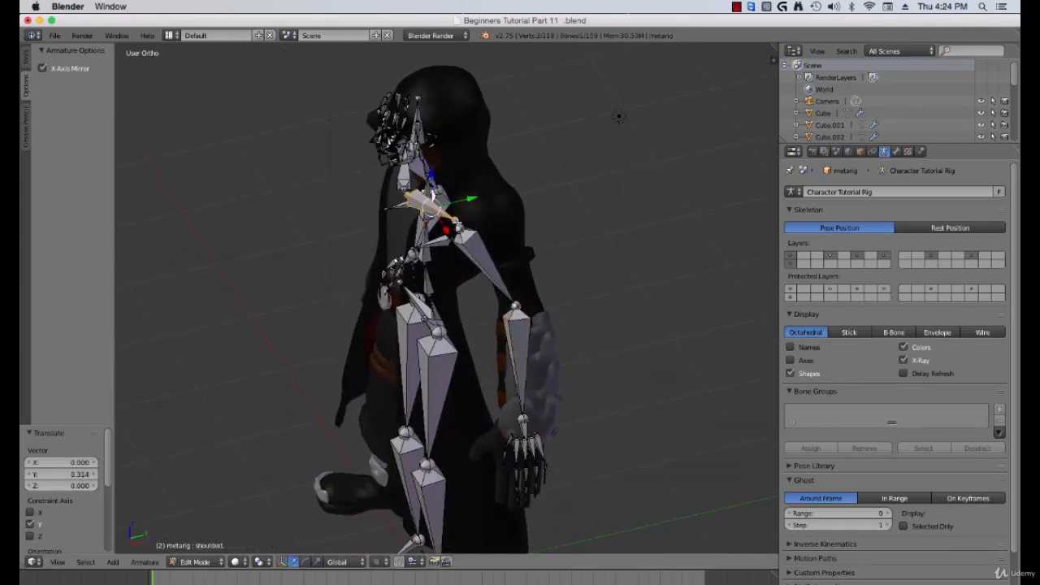
pyautogui.rightClick(458, 231)
pyautogui.press('g')
pyautogui.press('y')
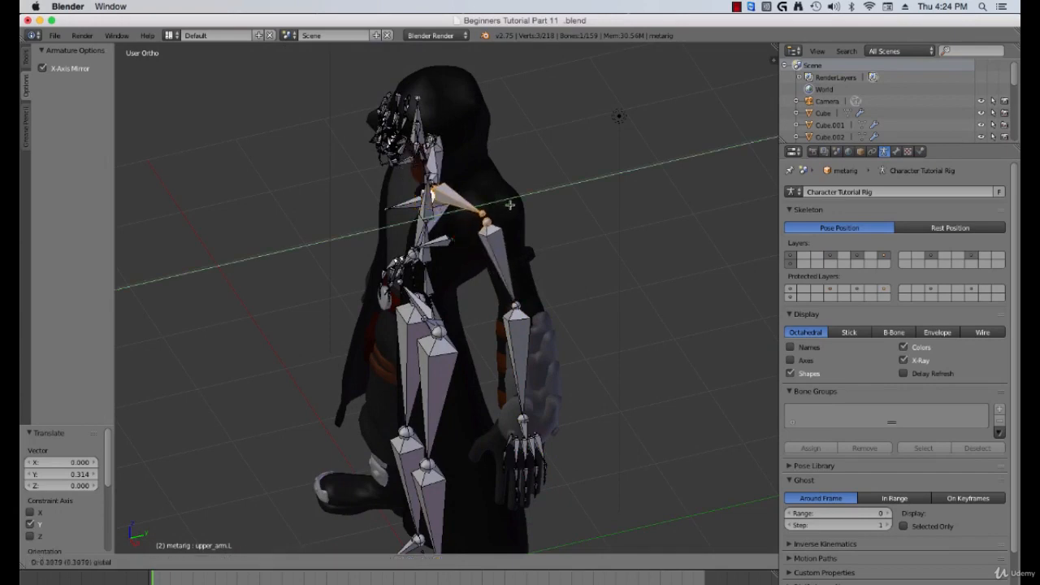
pyautogui.click(516, 204)
# Step: Move the upper arm's head joint back along Y by about 0.1
pyautogui.moveTo(518, 205); pyautogui.dragTo(527, 202)
pyautogui.moveTo(527, 201); pyautogui.dragTo(462, 251, button='middle')
pyautogui.press('g')
pyautogui.press('y')
pyautogui.click(533, 208)
pyautogui.scroll(3, 462, 251)
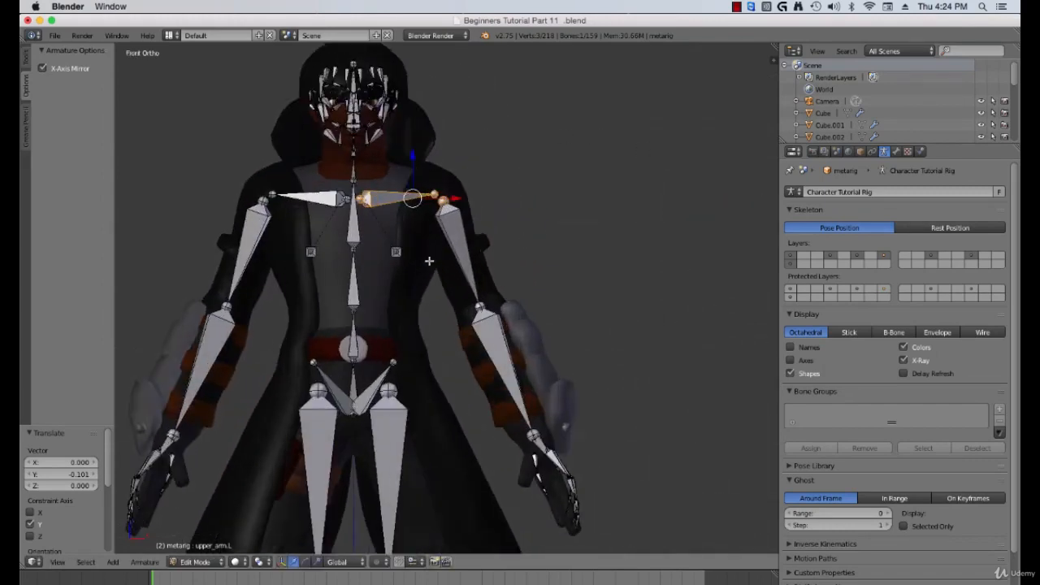
# Step: Select the left breast bone and reposition it onto the character's chest, checking front and side views
pyautogui.rightClick(377, 233)
pyautogui.moveTo(377, 233); pyautogui.dragTo(520, 252, button='middle')
pyautogui.rightClick(382, 234)
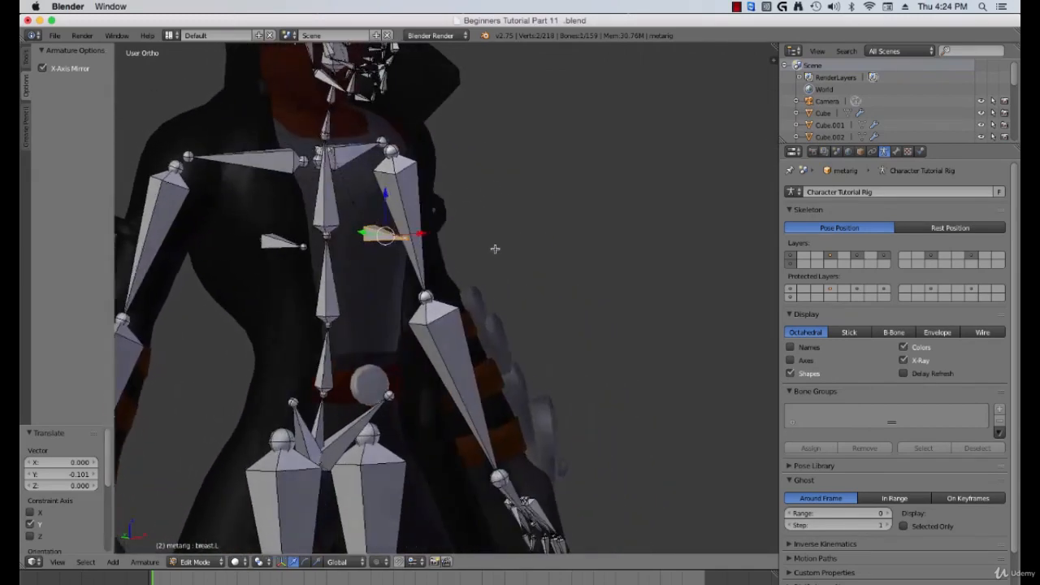
pyautogui.press('KP_1')
pyautogui.press('h')
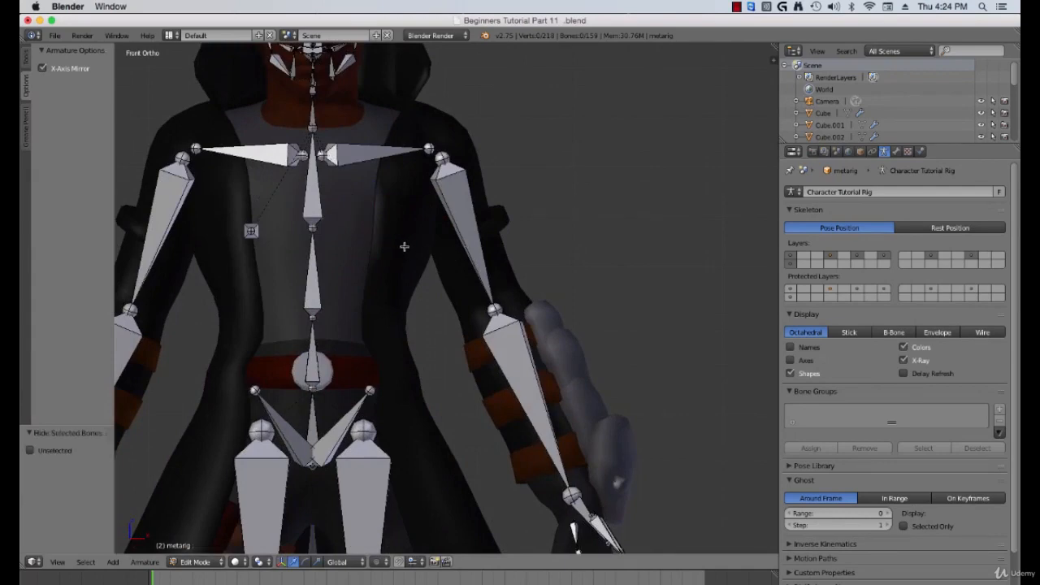
pyautogui.hotkey('alt', 'h')
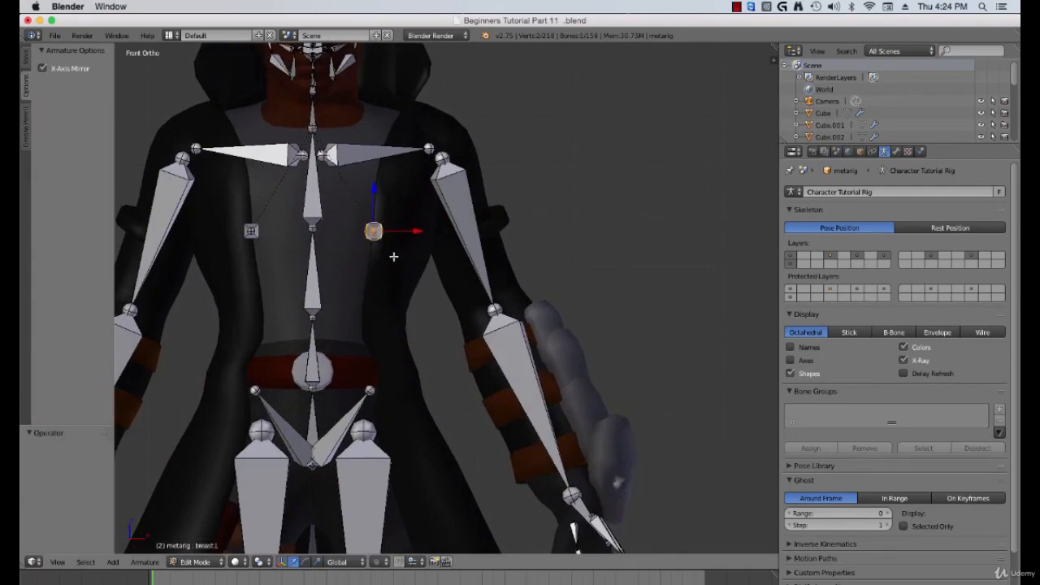
pyautogui.press('g')
pyautogui.click(434, 251)
pyautogui.moveTo(434, 250); pyautogui.dragTo(419, 265, button='middle')
pyautogui.press('g')
pyautogui.click(435, 252)
pyautogui.press('g')
pyautogui.click(499, 277)
# Step: Box-select the left shin and foot bones and move them outward along X to line up with the character's lower leg
pyautogui.moveTo(503, 242); pyautogui.dragTo(516, 243)
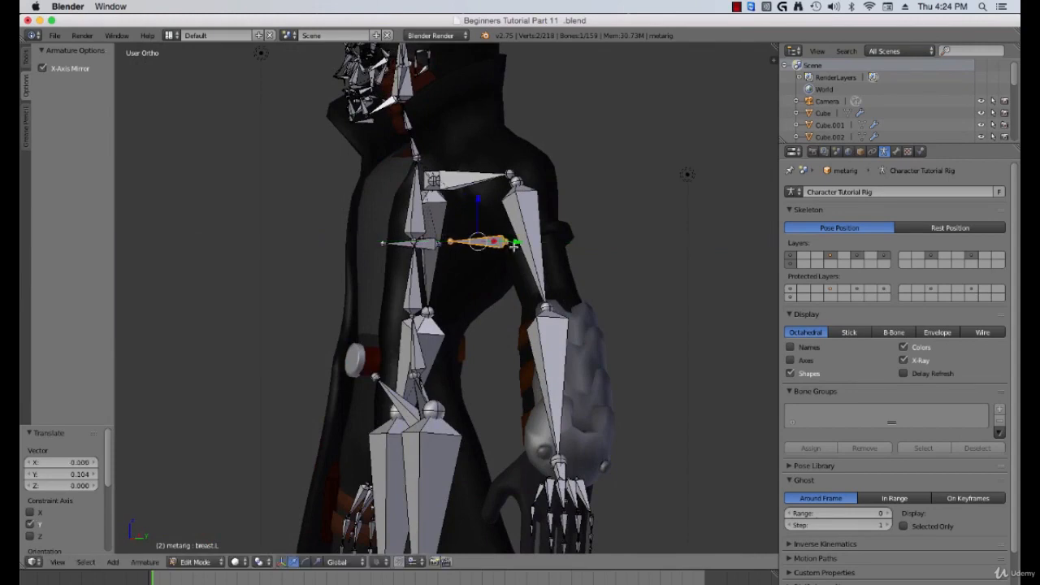
pyautogui.moveTo(482, 247); pyautogui.dragTo(538, 262, button='middle')
pyautogui.press('KP_1')
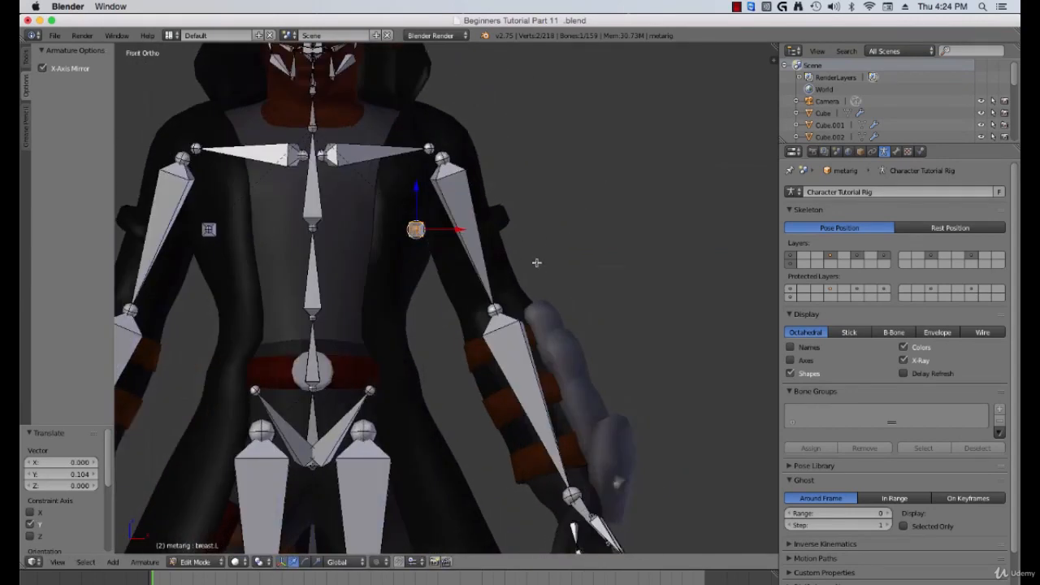
pyautogui.scroll(-7, 490, 295)
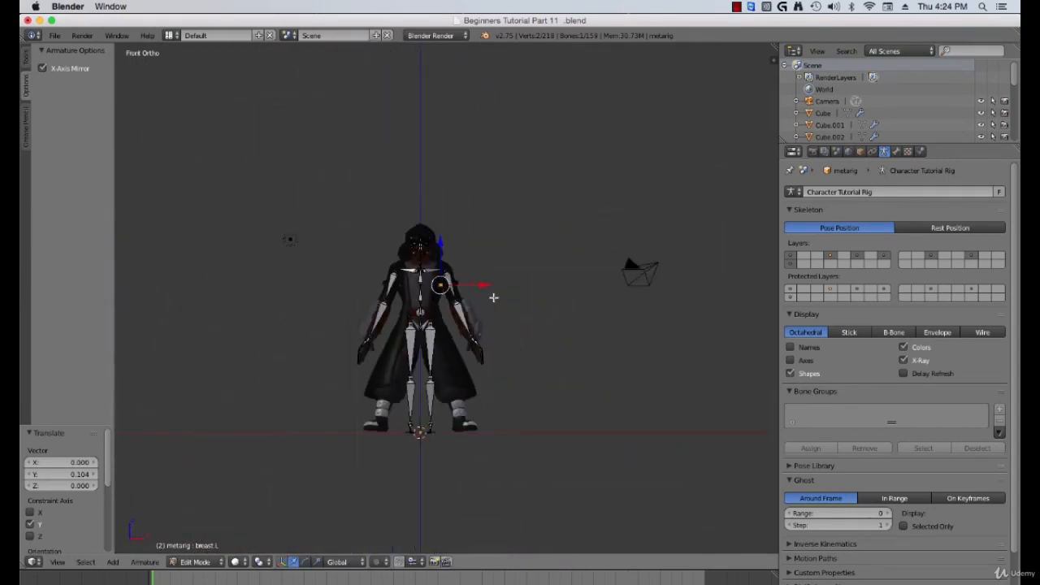
pyautogui.scroll(5, 462, 319)
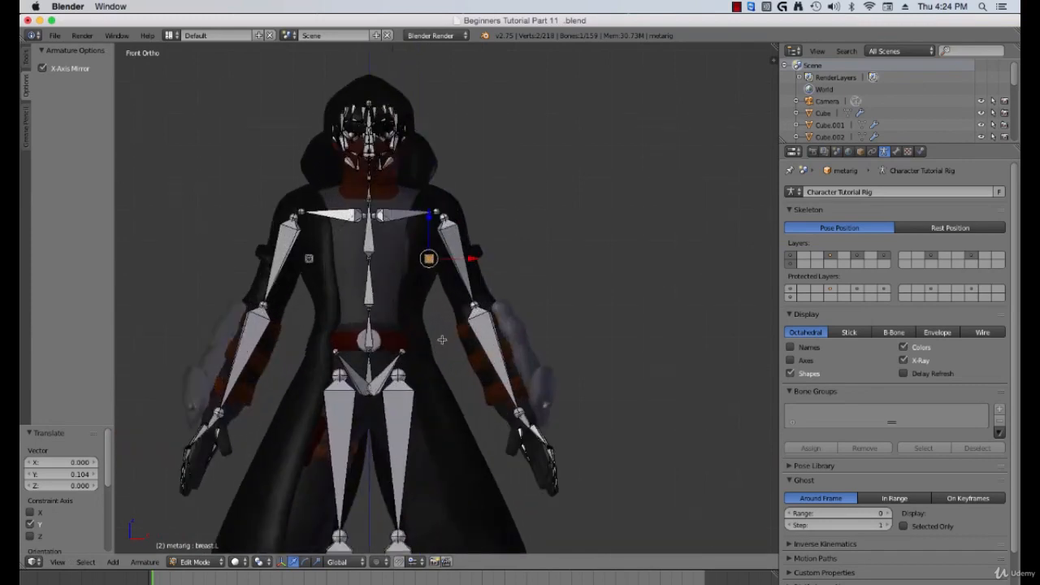
pyautogui.keyDown('shift'); pyautogui.moveTo(440, 356); pyautogui.dragTo(415, 310, button='middle'); pyautogui.keyUp('shift')
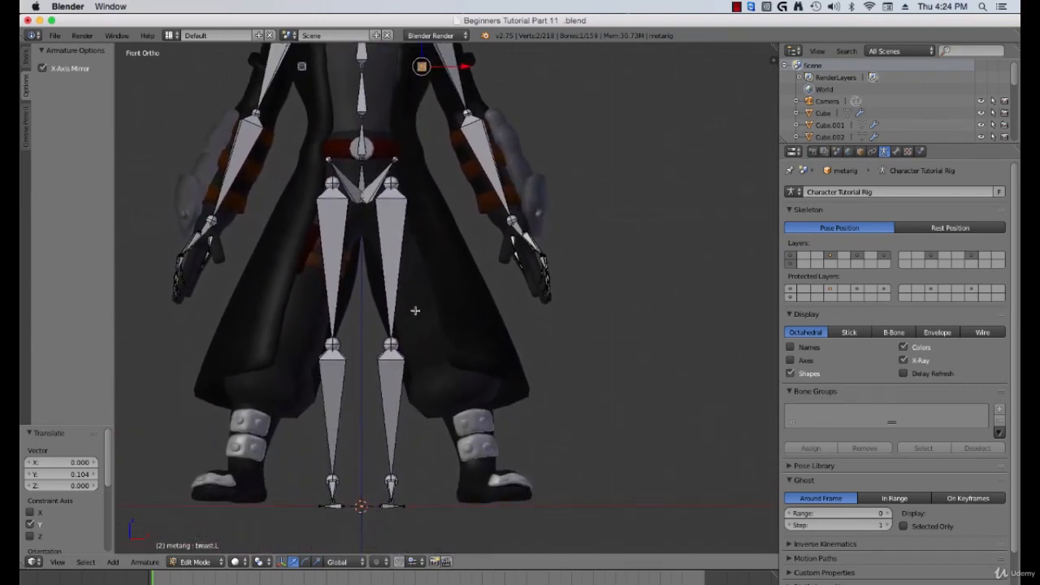
pyautogui.press('a')
pyautogui.scroll(-3, 427, 318)
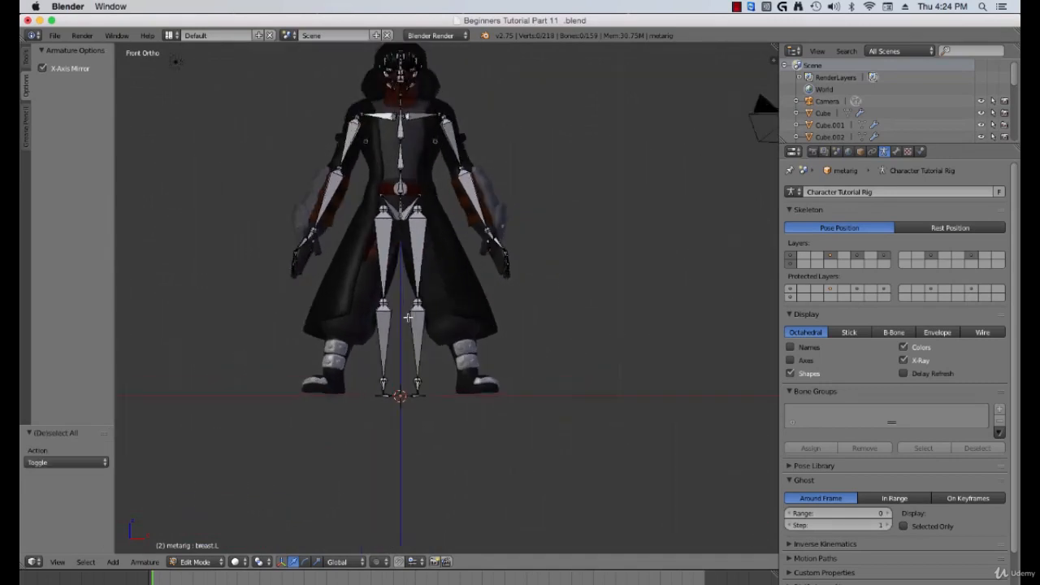
pyautogui.scroll(1, 408, 317)
pyautogui.scroll(1, 420, 284)
pyautogui.moveTo(432, 307)
pyautogui.keyDown('shift'); pyautogui.mouseDown(button='middle')
pyautogui.moveTo(434, 316)
pyautogui.moveTo(438, 300)
pyautogui.mouseUp(button='middle'); pyautogui.keyUp('shift')
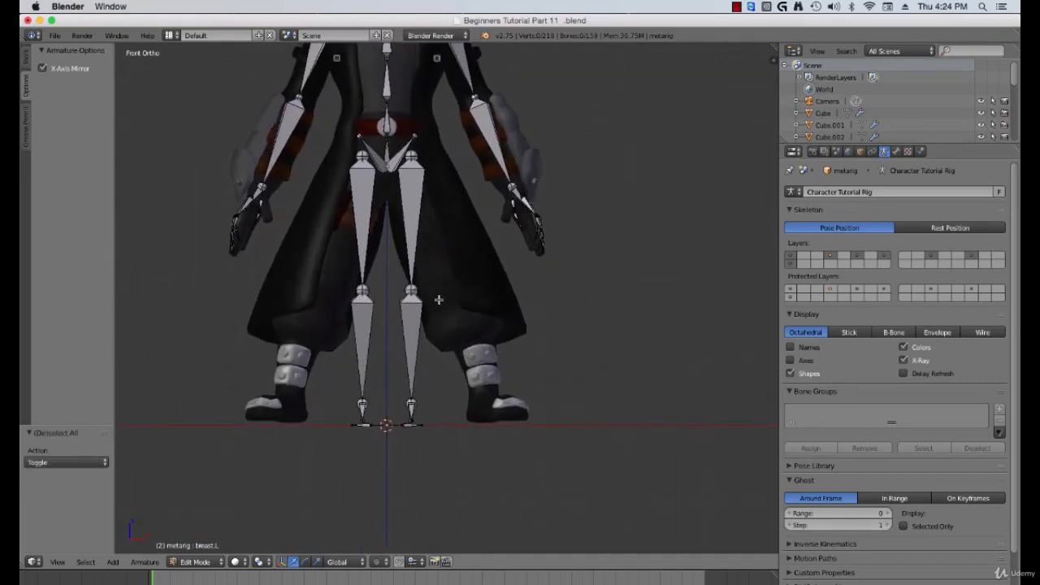
pyautogui.press('b')
pyautogui.moveTo(403, 281); pyautogui.dragTo(481, 436)
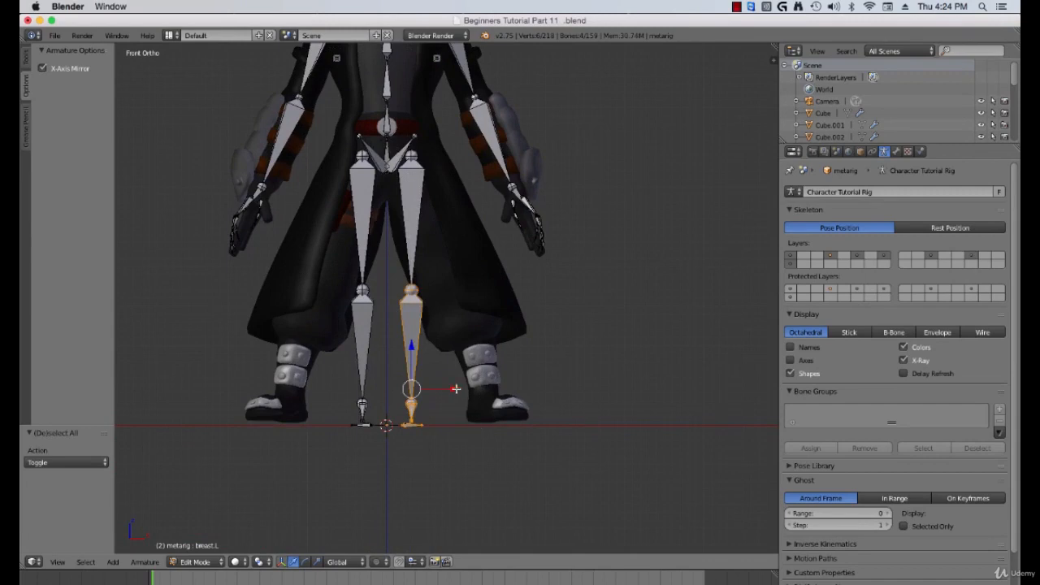
pyautogui.moveTo(456, 390); pyautogui.dragTo(498, 381)
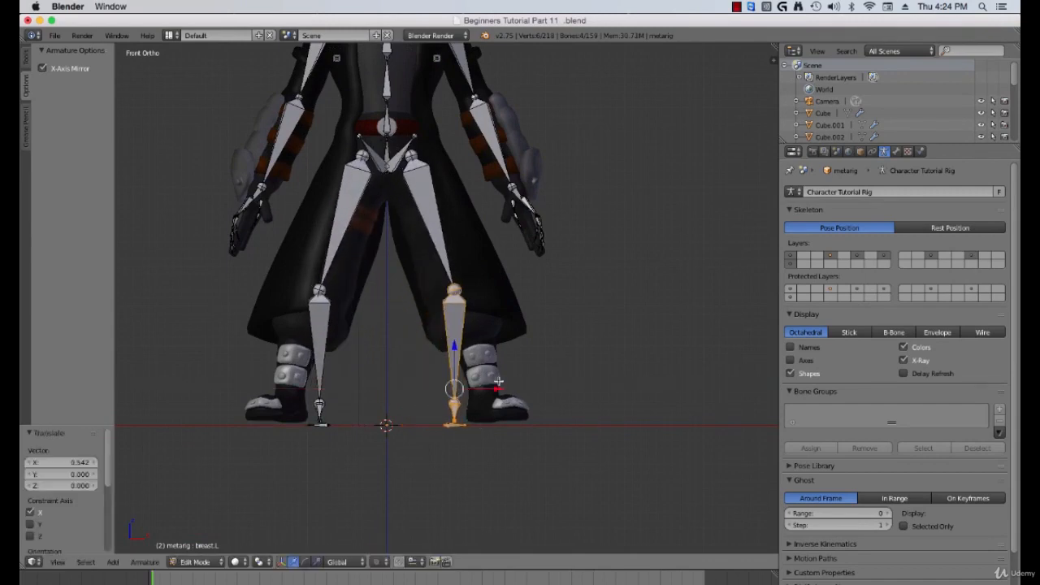
# Step: Box-select the left foot bones, rotate them about 54° and move them onto the character's boot
pyautogui.press('a')
pyautogui.press('b')
pyautogui.moveTo(425, 382); pyautogui.dragTo(532, 417)
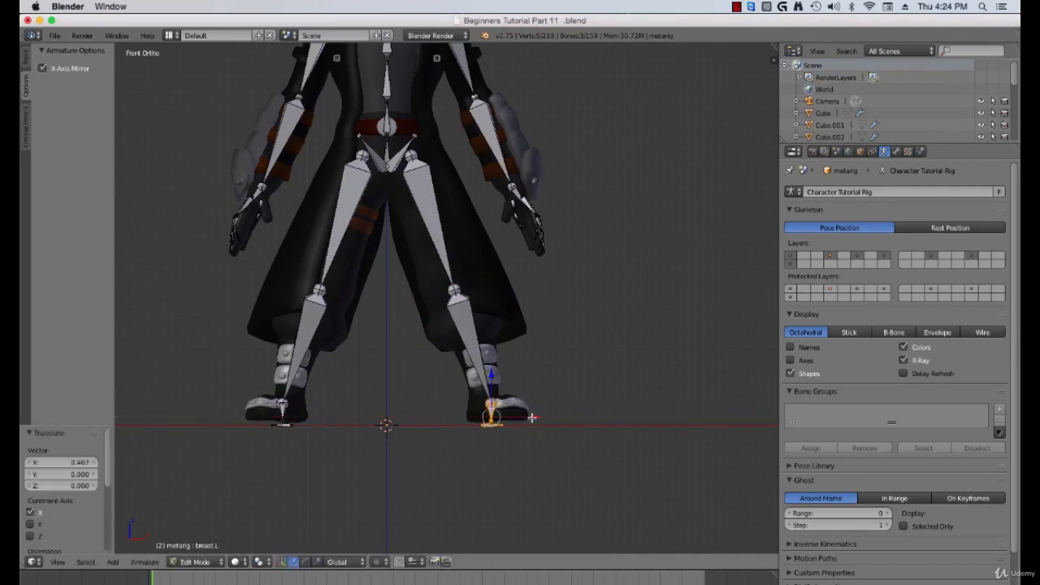
pyautogui.press('r')
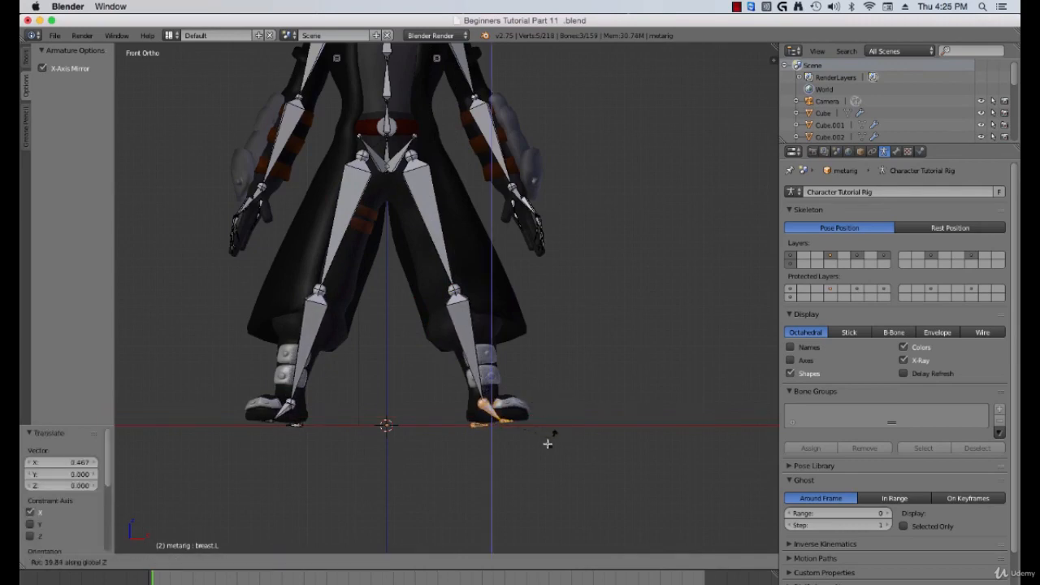
pyautogui.click(536, 445)
pyautogui.press('g')
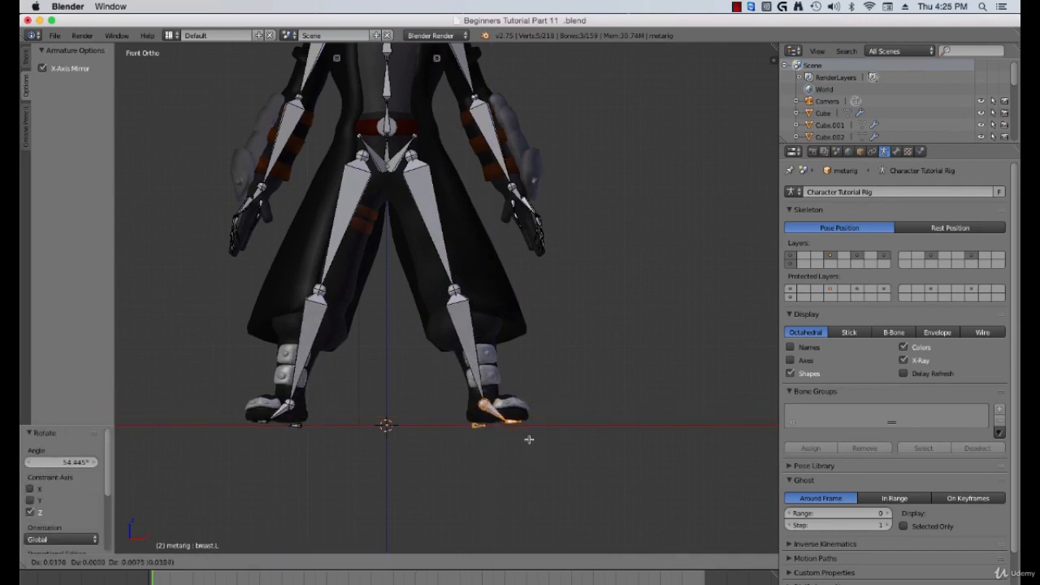
pyautogui.click(531, 433)
pyautogui.scroll(1, 502, 436)
pyautogui.moveTo(501, 436); pyautogui.dragTo(477, 437, button='middle')
pyautogui.press('KP_1')
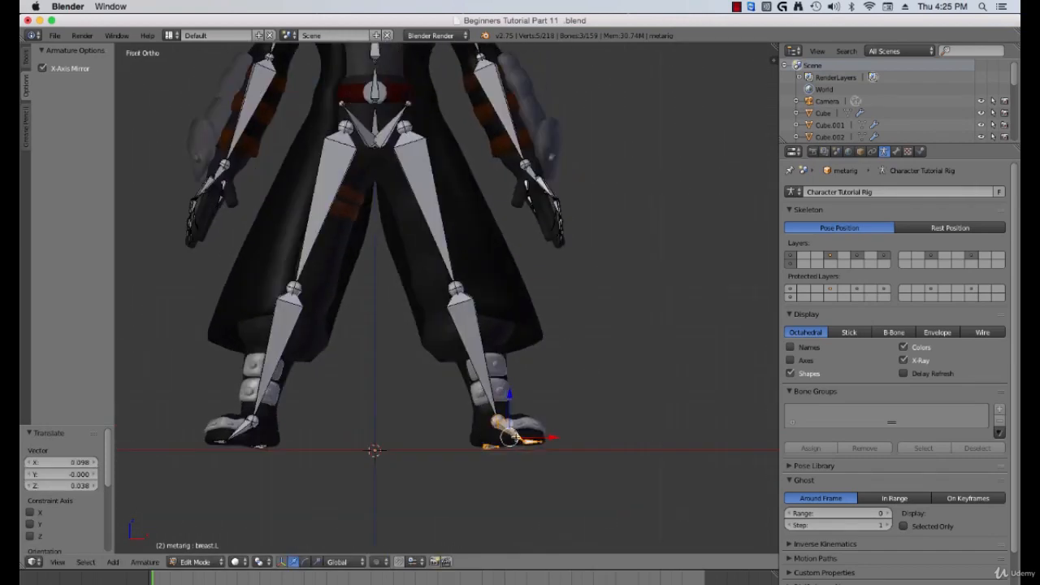
# Step: Switch to Object Mode, select the character's boot mesh and enter its Edit Mode
pyautogui.press('Tab')
pyautogui.rightClick(483, 435)
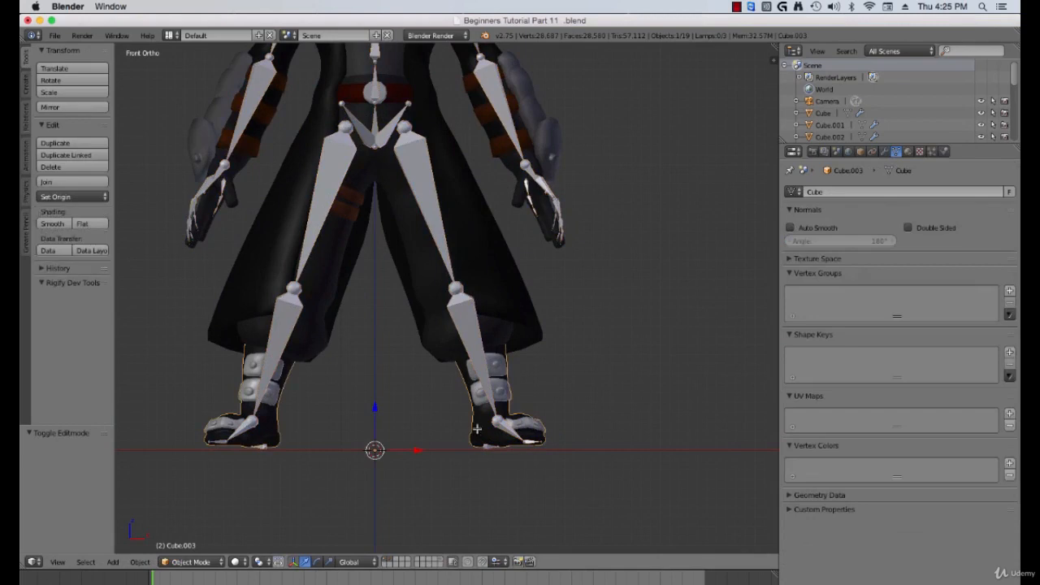
pyautogui.press('Tab')
pyautogui.scroll(4, 479, 434)
pyautogui.keyDown('shift'); pyautogui.scroll(-3, 478, 433); pyautogui.keyUp('shift')
pyautogui.press('a')
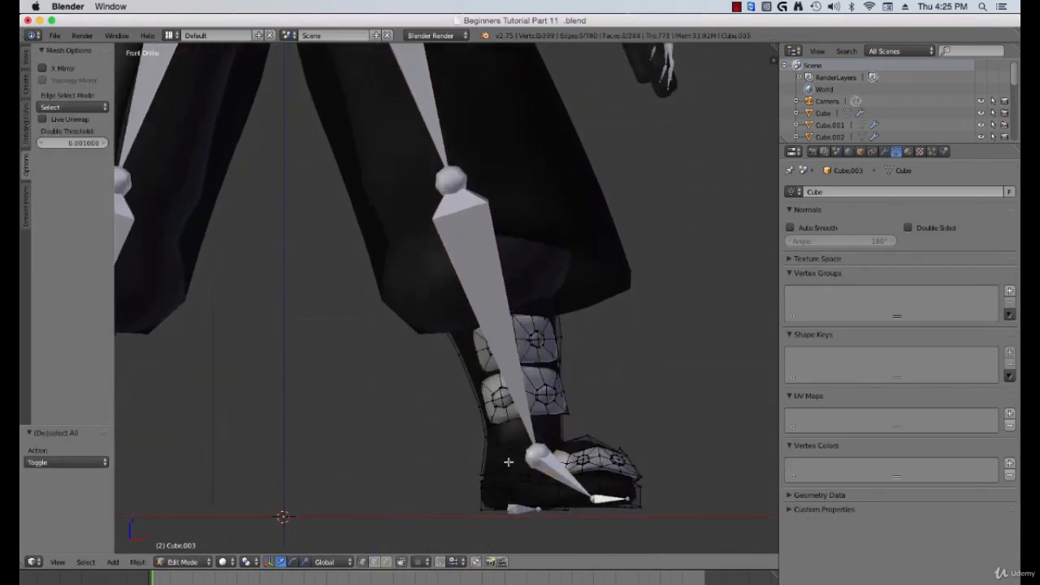
# Step: In wireframe view, box-select the boot's bottom-row vertices and lower them about 0.04 along Z
pyautogui.keyDown('shift'); pyautogui.scroll(-1, 509, 389); pyautogui.keyUp('shift')
pyautogui.press('z')
pyautogui.press('b')
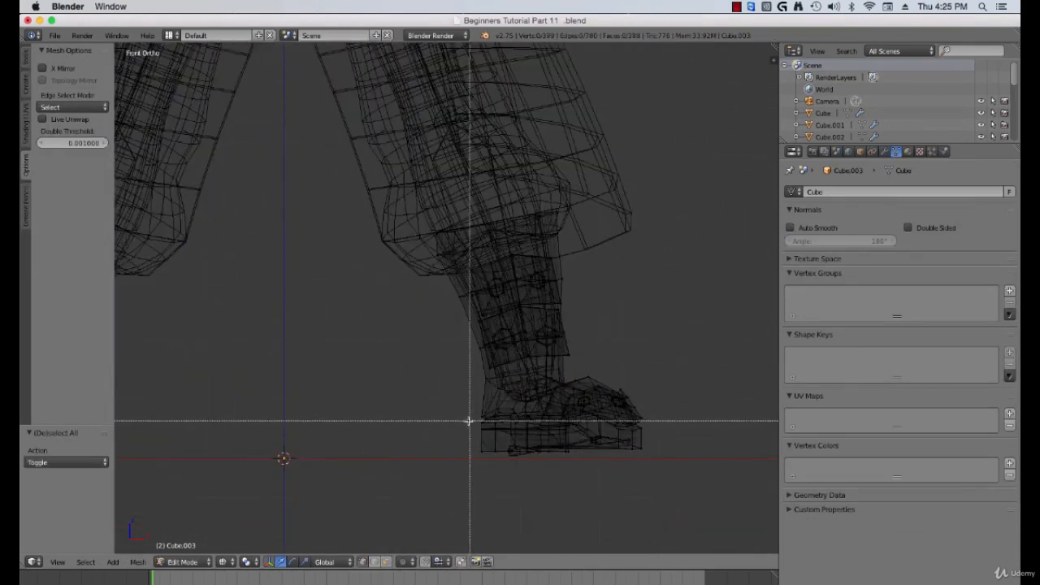
pyautogui.moveTo(455, 435); pyautogui.dragTo(656, 480)
pyautogui.moveTo(556, 408); pyautogui.dragTo(556, 417)
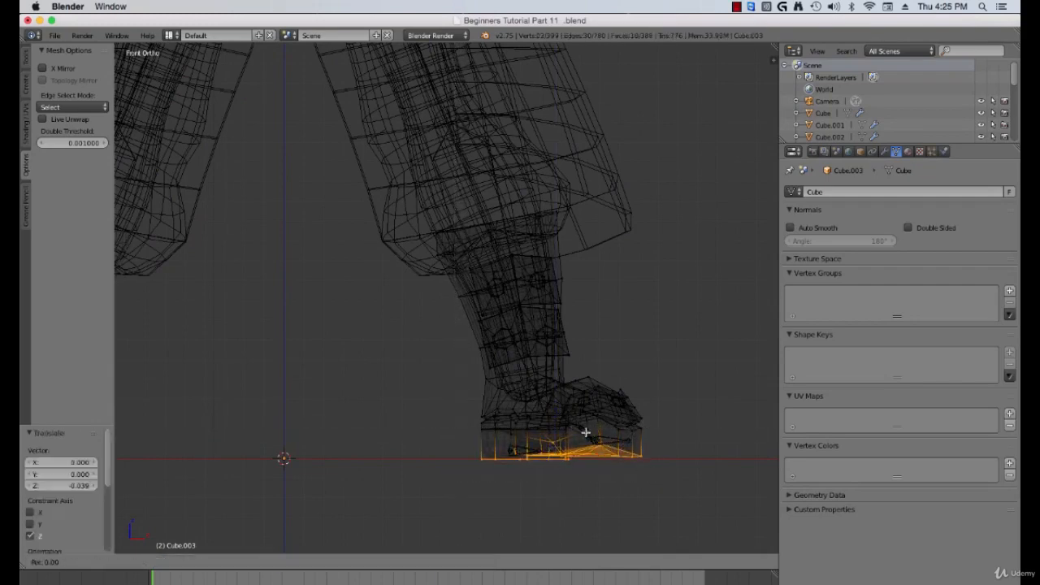
# Step: Trackball-rotate the selected sole vertices by about 3°, then deselect all and re-enter Edit Mode
pyautogui.press('r')
pyautogui.press('r')
pyautogui.click(585, 436)
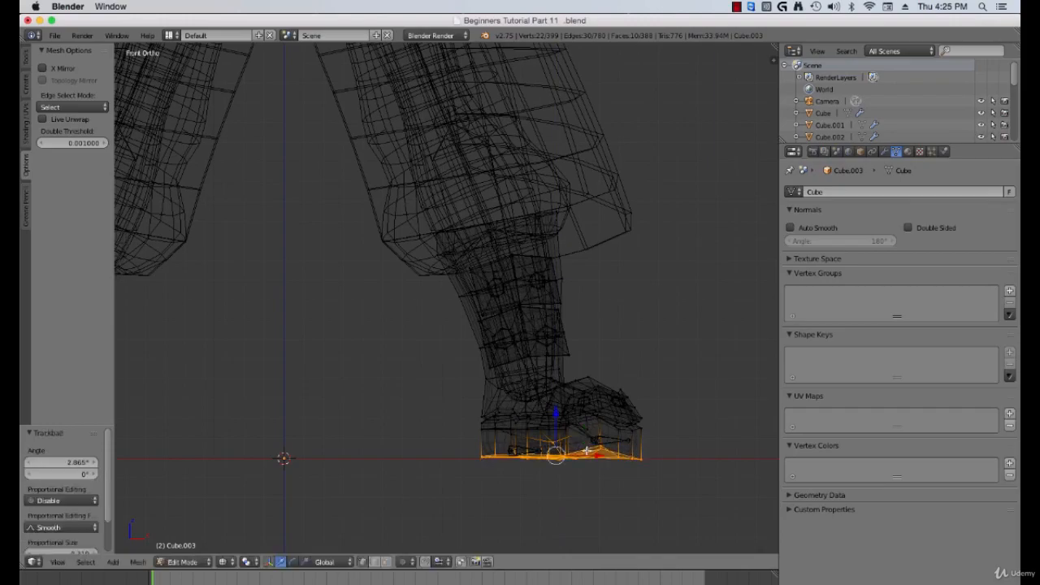
pyautogui.moveTo(587, 450); pyautogui.dragTo(559, 452, button='middle')
pyautogui.press('a')
pyautogui.press('Tab')
pyautogui.press('Tab')
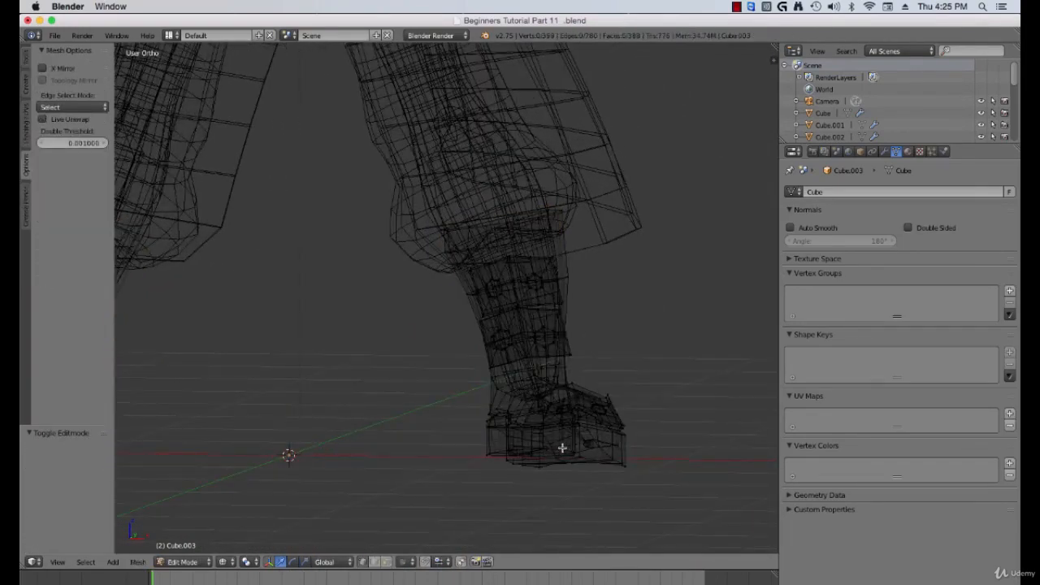
# Step: Add a loop cut around the boot's sole and return to Object Mode
pyautogui.hotkey('ctrl', 'r')
pyautogui.click(561, 448)
pyautogui.click(551, 454)
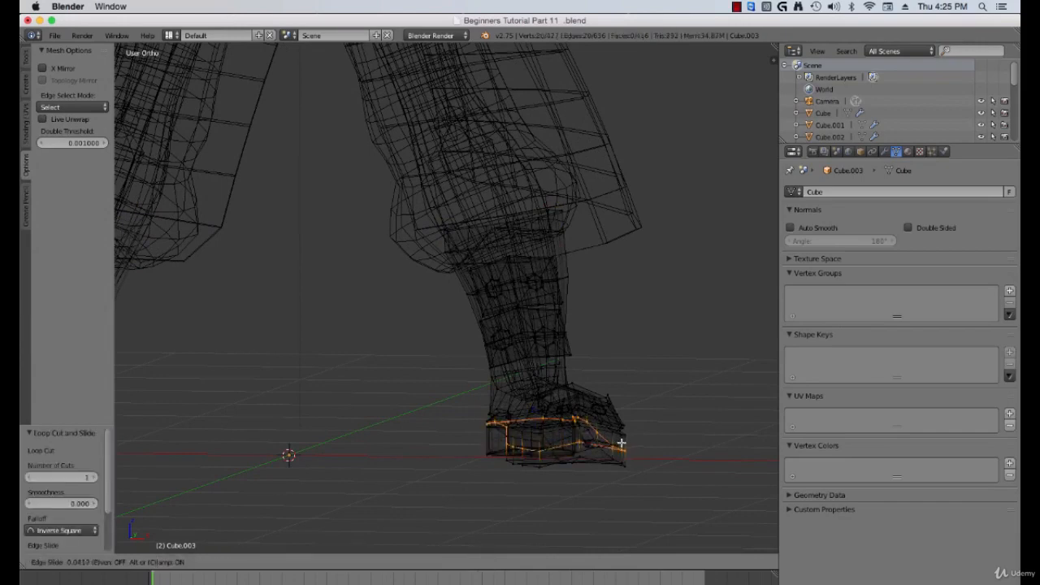
pyautogui.press('Tab')
pyautogui.scroll(-4, 533, 435)
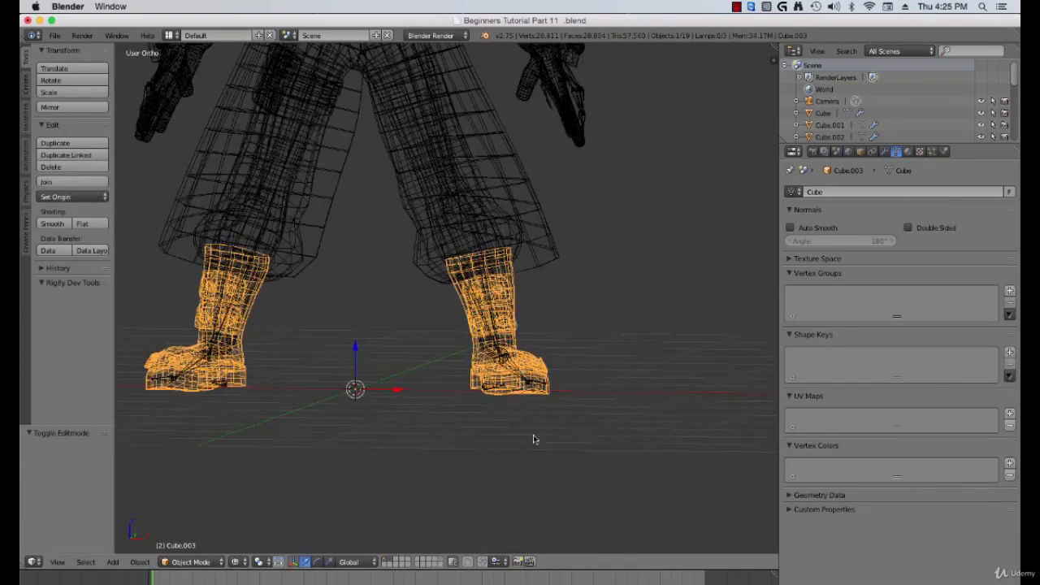
# Step: Switch back to solid shading, select the meta-rig and enter its Edit Mode
pyautogui.press('z')
pyautogui.press('Tab')
pyautogui.moveTo(502, 427)
pyautogui.mouseDown(button='middle')
pyautogui.moveTo(551, 429)
pyautogui.moveTo(515, 405)
pyautogui.moveTo(530, 379)
pyautogui.mouseUp(button='middle')
pyautogui.press('Tab')
pyautogui.scroll(1, 551, 429)
pyautogui.rightClick(499, 359)
pyautogui.press('Tab')
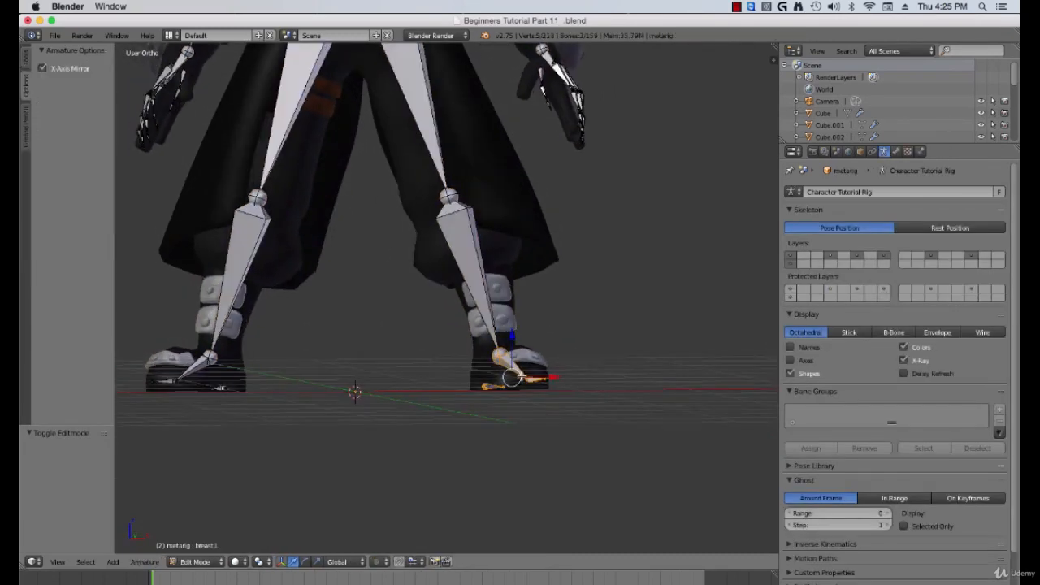
# Step: In front view, select the left knee joint and move it up to the character's knee
pyautogui.press('KP_1')
pyautogui.scroll(-6, 530, 380)
pyautogui.scroll(7, 531, 381)
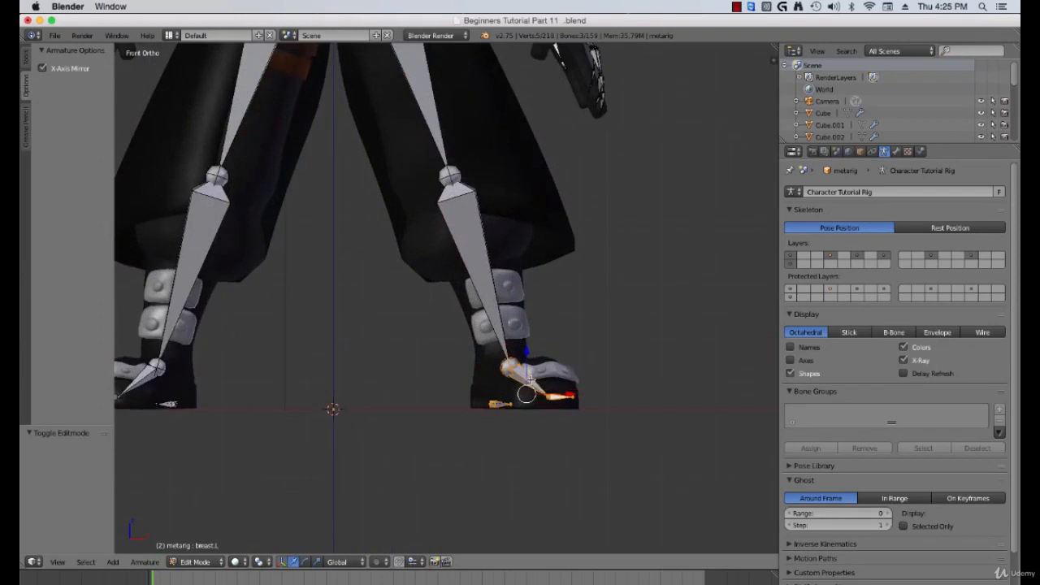
pyautogui.keyDown('shift'); pyautogui.moveTo(510, 326); pyautogui.dragTo(539, 413, button='middle'); pyautogui.keyUp('shift')
pyautogui.rightClick(484, 271)
pyautogui.keyDown('shift'); pyautogui.moveTo(487, 279); pyautogui.dragTo(501, 323, button='middle'); pyautogui.keyUp('shift')
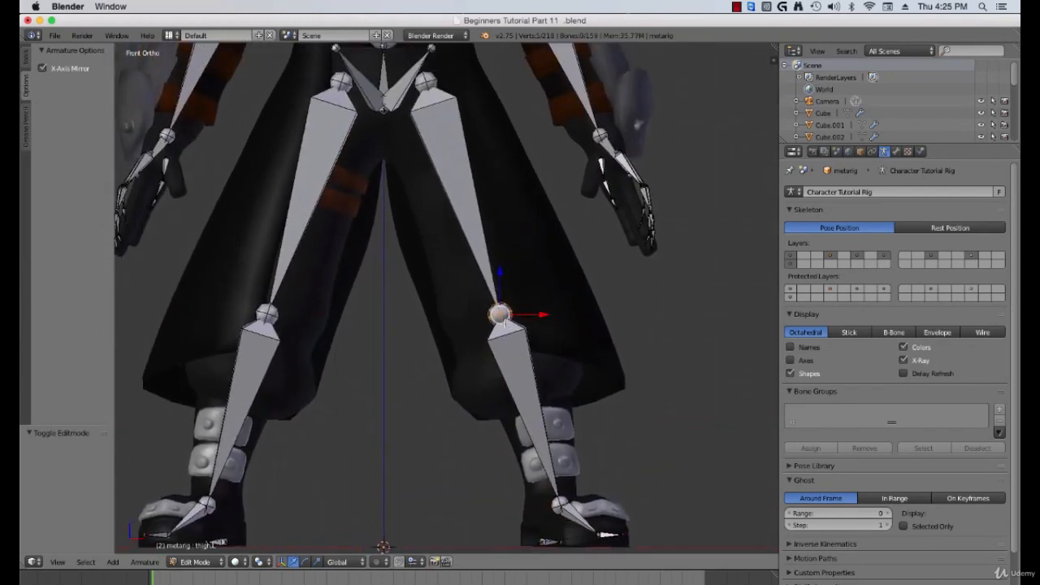
pyautogui.press('g')
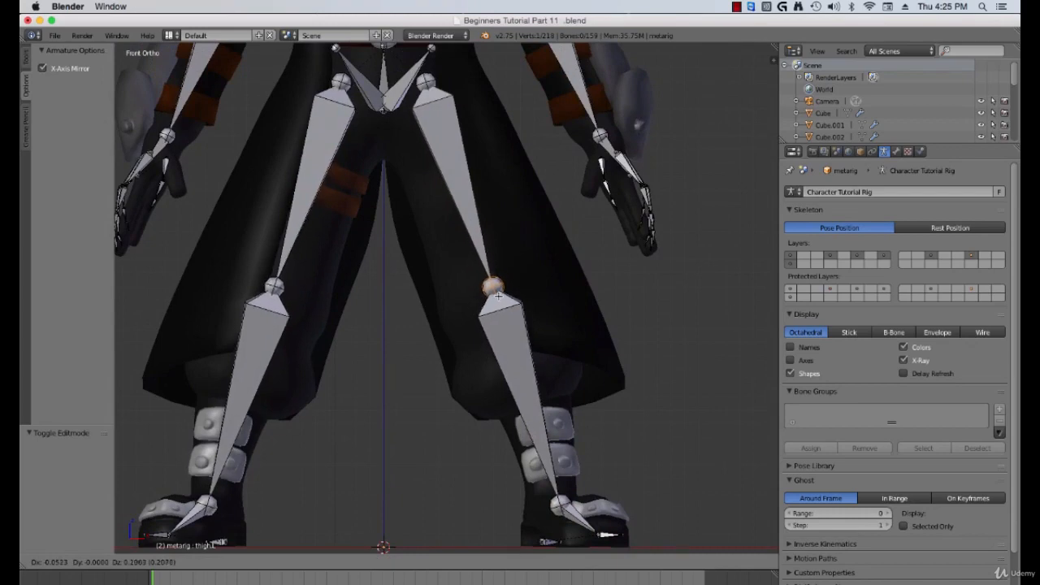
pyautogui.click(496, 286)
# Step: Select the left ankle joint and move it about 0.21 along Y to sit inside the boot
pyautogui.scroll(-2, 515, 329)
pyautogui.moveTo(515, 329); pyautogui.dragTo(465, 323, button='middle')
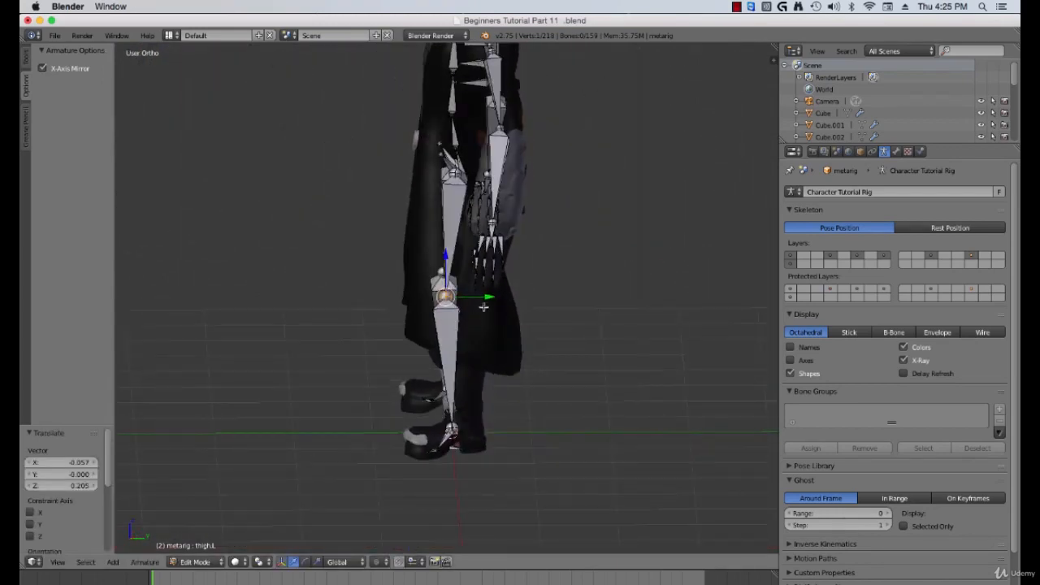
pyautogui.click(493, 301)
pyautogui.rightClick(454, 427)
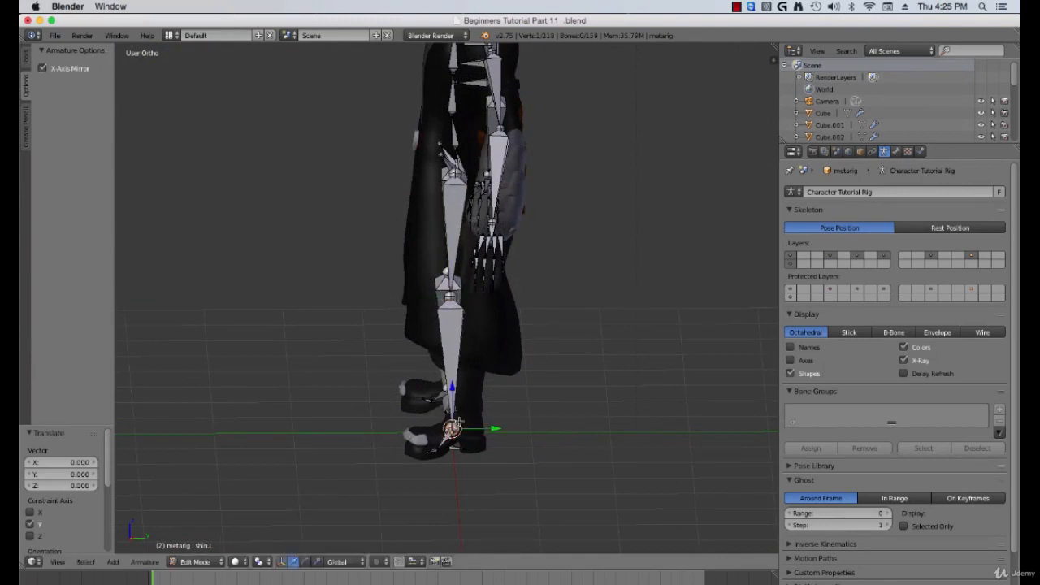
pyautogui.moveTo(492, 425); pyautogui.dragTo(511, 425)
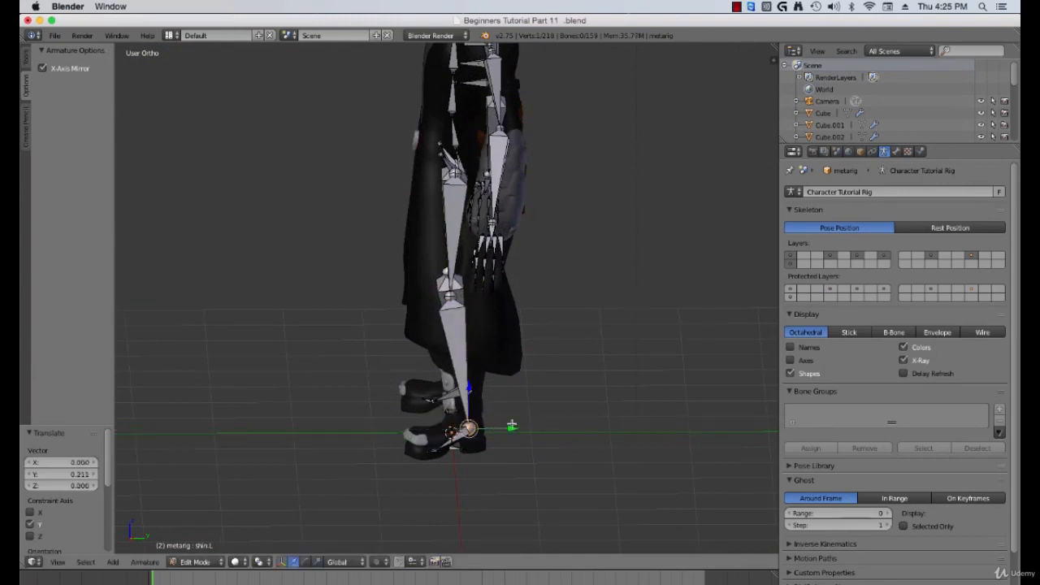
# Step: In right side view, select the left toe bone and move it to the boot's tip
pyautogui.press('KP_3')
pyautogui.scroll(5, 467, 404)
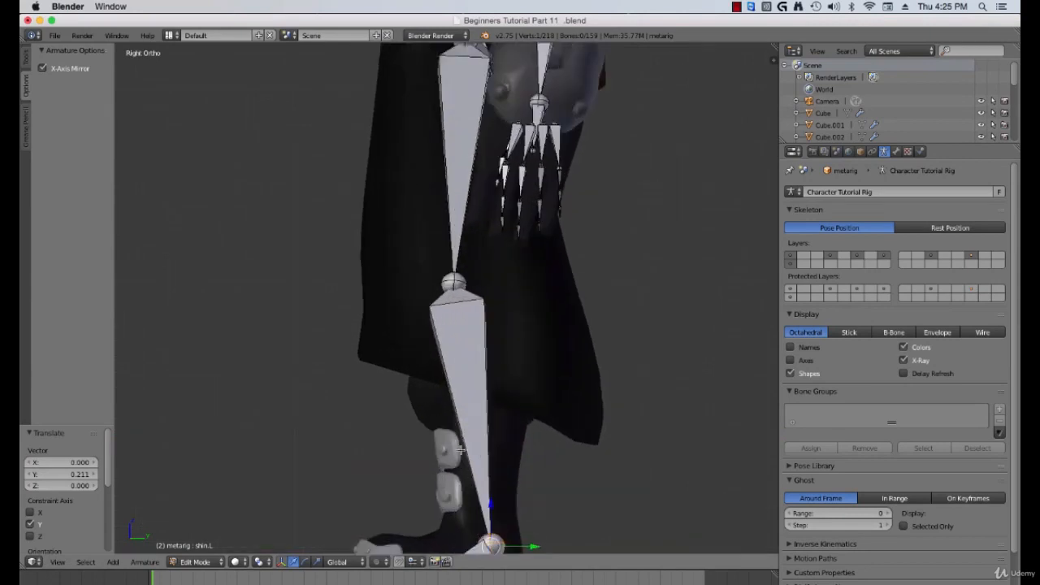
pyautogui.rightClick(409, 514)
pyautogui.keyDown('shift'); pyautogui.moveTo(436, 510); pyautogui.dragTo(455, 468, button='middle'); pyautogui.keyUp('shift')
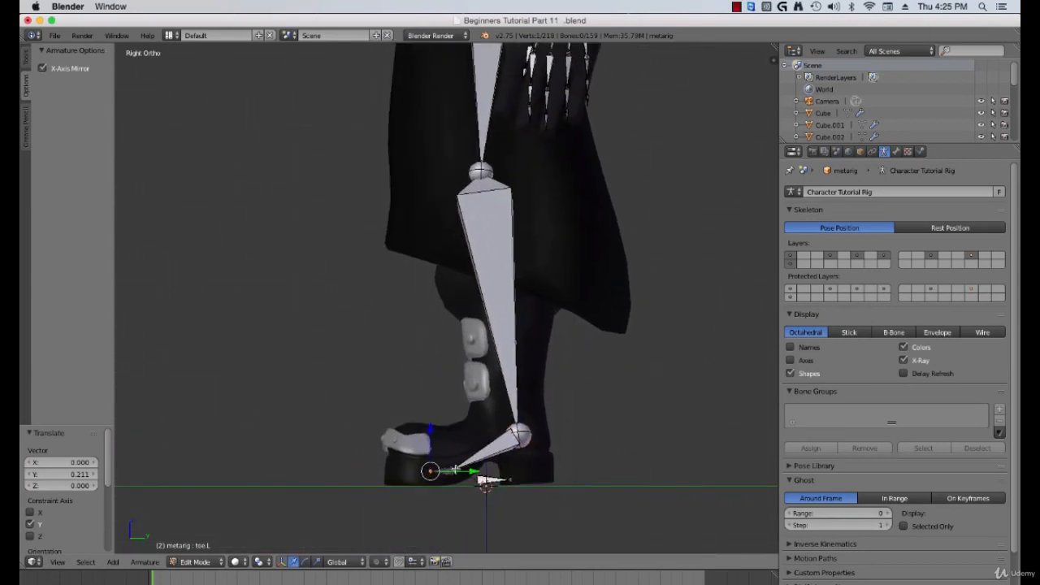
pyautogui.press('g')
pyautogui.click(413, 468)
# Step: Move the left foot joint and the heel bone onto the boot's sole
pyautogui.rightClick(453, 471)
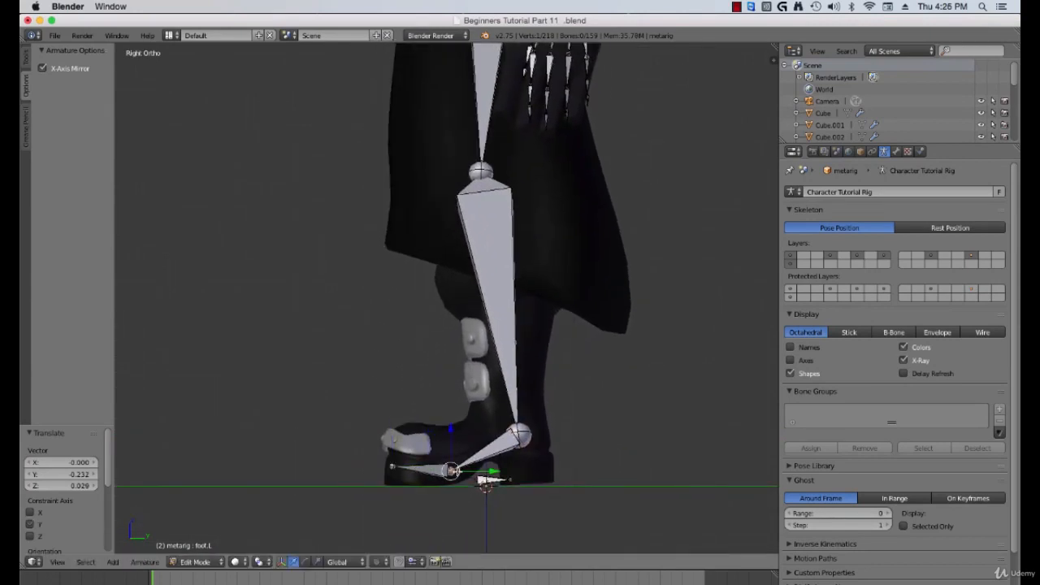
pyautogui.press('g')
pyautogui.click(431, 469)
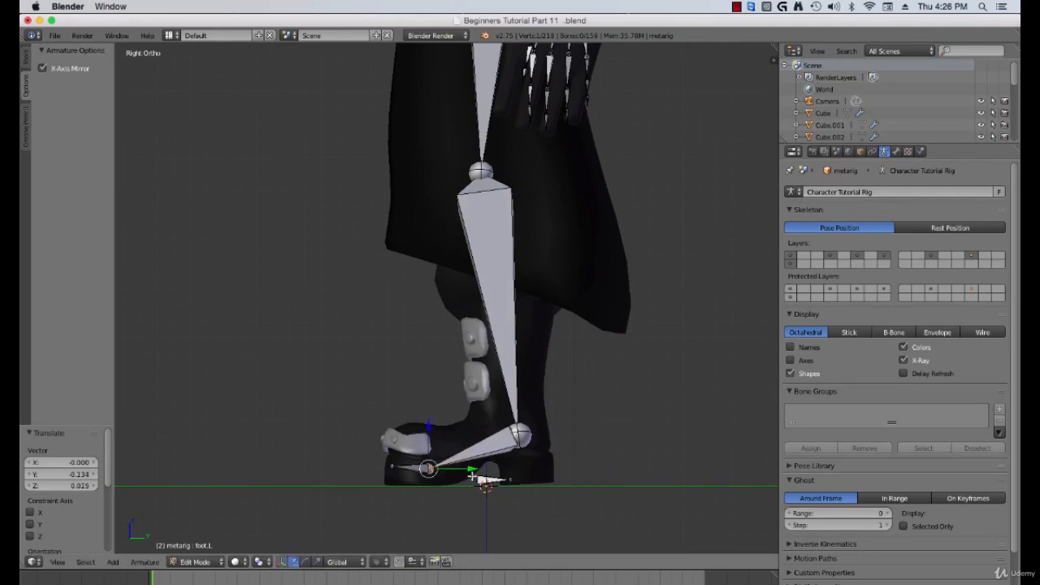
pyautogui.rightClick(484, 481)
pyautogui.press('g')
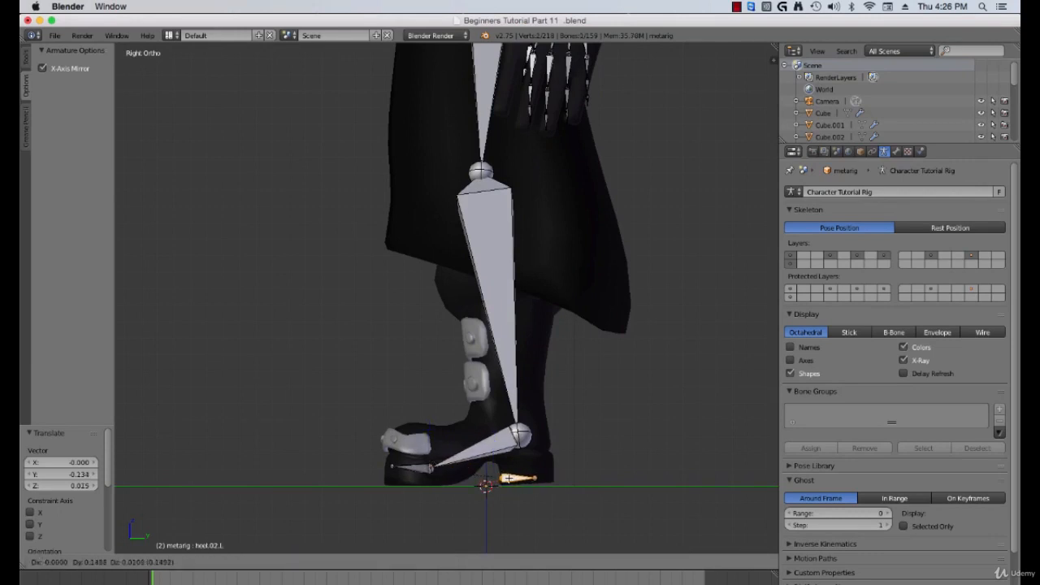
pyautogui.click(517, 478)
# Step: Move the left ankle joint into the boot's ankle and readjust the heel bone under it
pyautogui.rightClick(528, 436)
pyautogui.press('g')
pyautogui.click(538, 429)
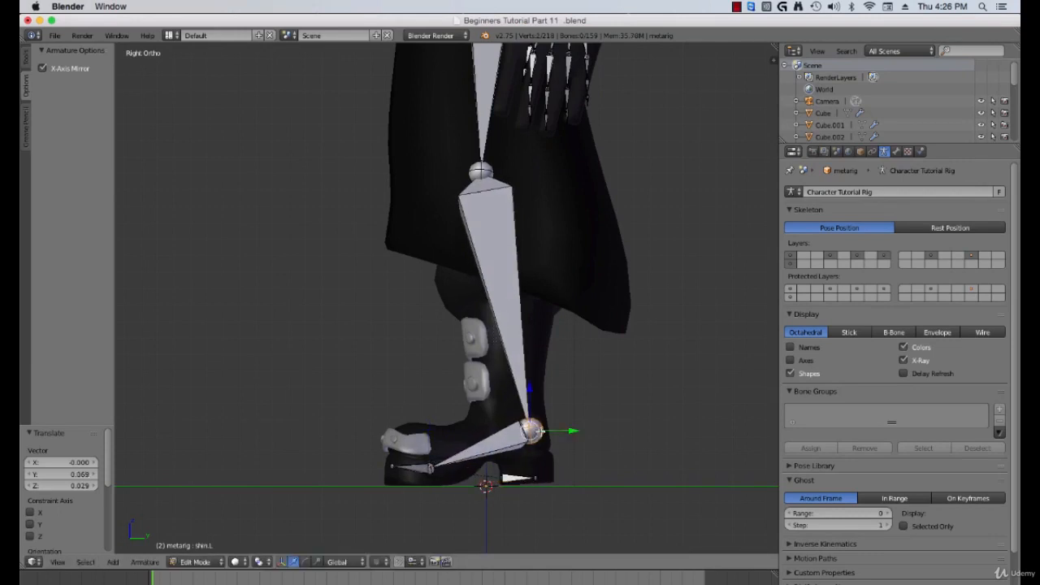
pyautogui.rightClick(517, 479)
pyautogui.press('g')
pyautogui.click(554, 415)
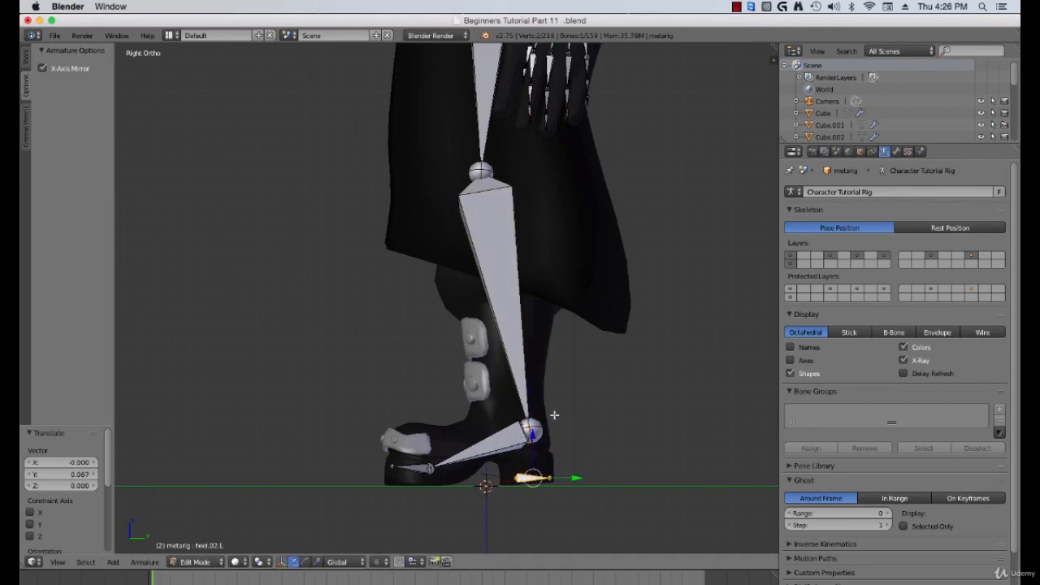
# Step: In right side view, move the left pelvis bone's tip to fit the character's hip
pyautogui.scroll(-4, 477, 349)
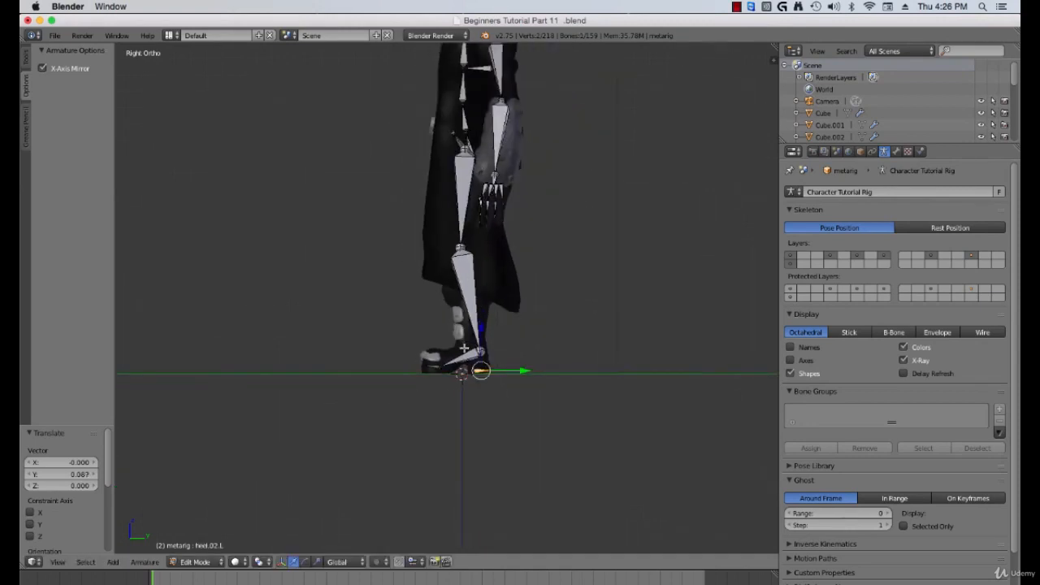
pyautogui.moveTo(463, 347); pyautogui.dragTo(472, 326, button='middle')
pyautogui.scroll(4, 472, 327)
pyautogui.keyDown('shift'); pyautogui.moveTo(442, 293); pyautogui.dragTo(465, 271, button='middle'); pyautogui.keyUp('shift')
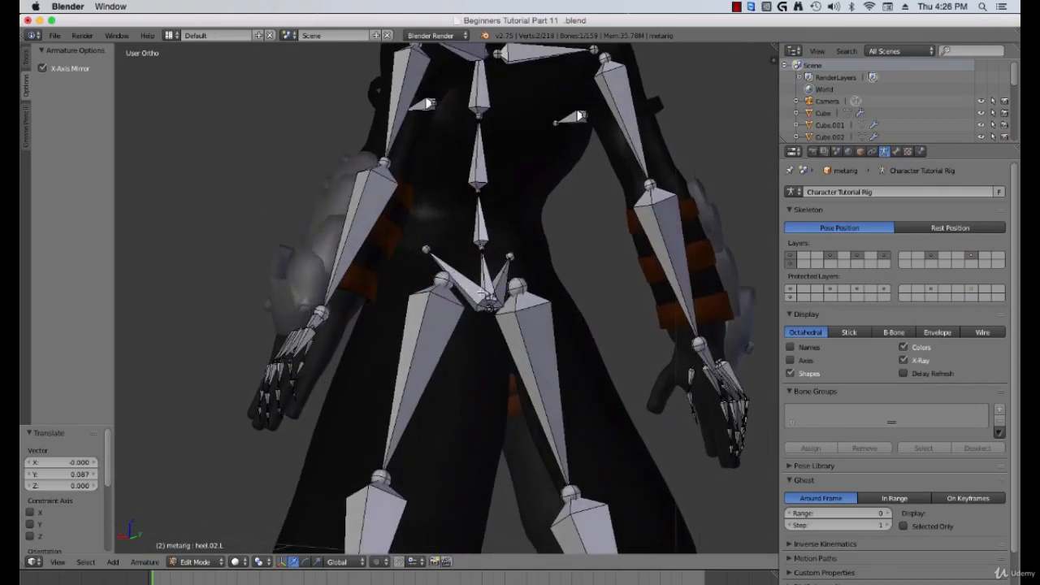
pyautogui.press('KP_3')
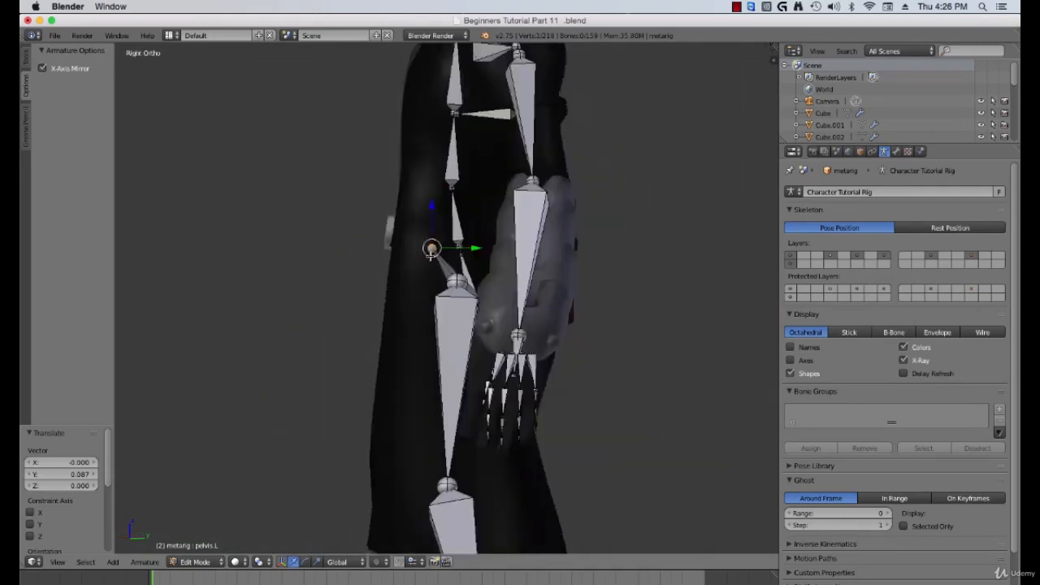
pyautogui.scroll(1, 444, 277)
pyautogui.press('g')
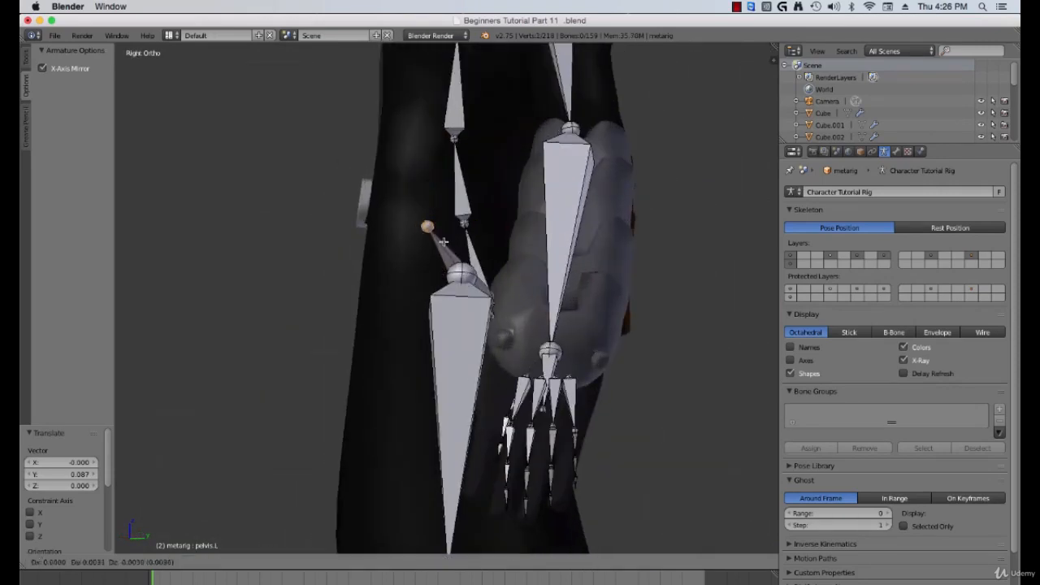
pyautogui.click(530, 256)
# Step: Select the spine's root joint and move it up about 0.05 along Z
pyautogui.moveTo(524, 244); pyautogui.dragTo(511, 302, button='middle')
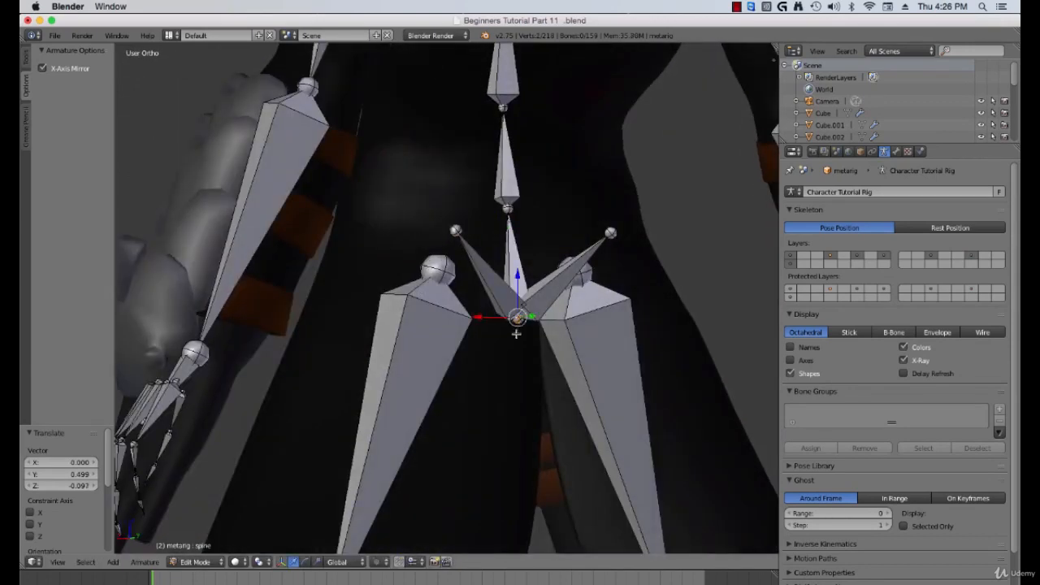
pyautogui.press('g')
pyautogui.press('z')
pyautogui.click(520, 263)
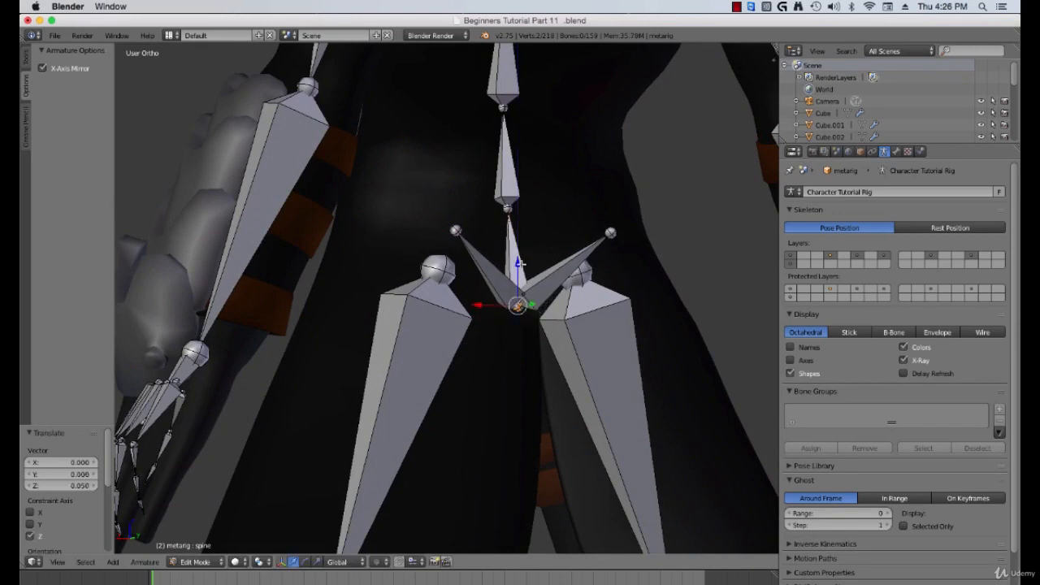
# Step: Adjust the left pelvis bone's position along Y to match the hip in side view
pyautogui.moveTo(482, 293); pyautogui.dragTo(549, 256, button='middle')
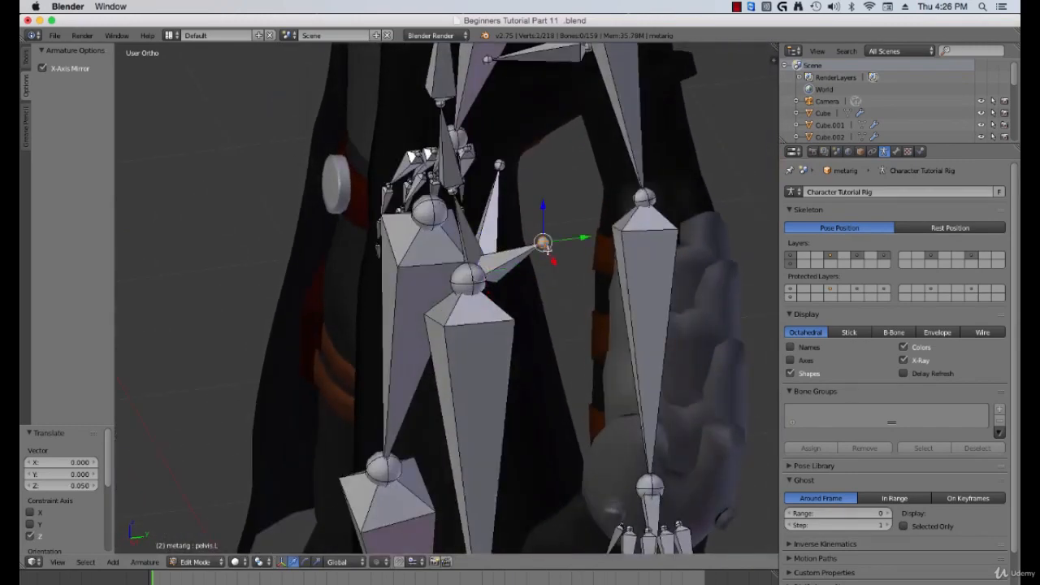
pyautogui.moveTo(585, 239); pyautogui.dragTo(552, 250)
pyautogui.moveTo(532, 276); pyautogui.dragTo(475, 320, button='middle')
pyautogui.press('b')
pyautogui.moveTo(483, 307); pyautogui.dragTo(498, 302)
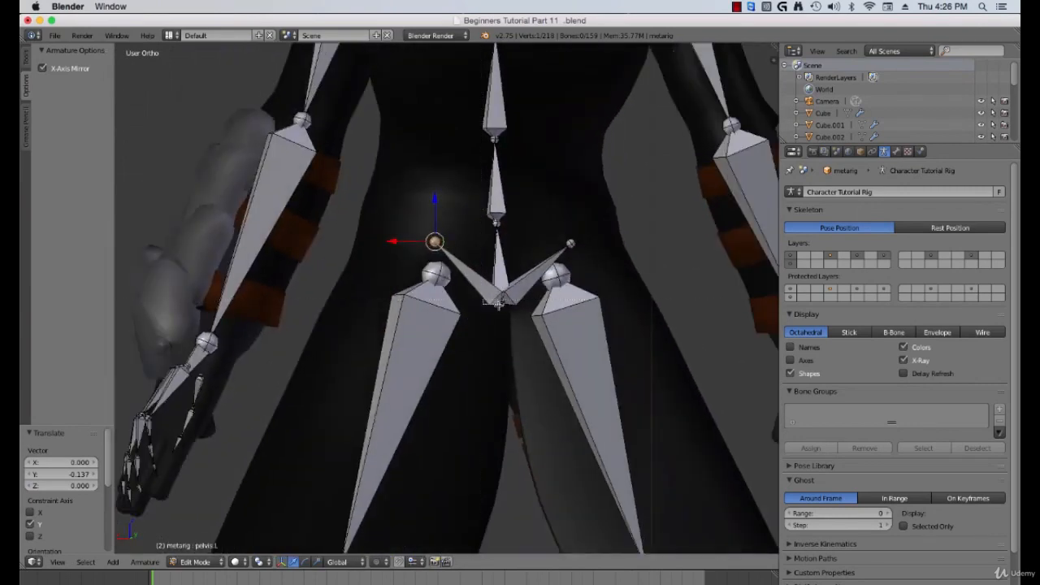
pyautogui.moveTo(490, 322); pyautogui.dragTo(505, 318, button='middle')
pyautogui.moveTo(518, 299); pyautogui.dragTo(505, 292)
pyautogui.press('KP_3')
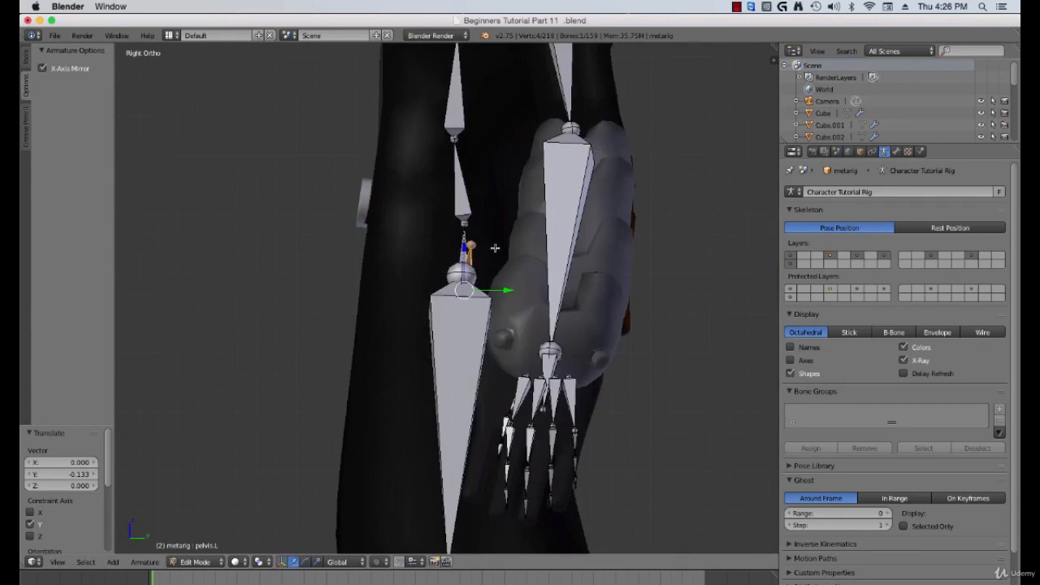
# Step: Move the lower and upper spine joints along Y to follow the character's back in side view
pyautogui.keyDown('shift'); pyautogui.moveTo(492, 204); pyautogui.dragTo(496, 301, button='middle'); pyautogui.keyUp('shift')
pyautogui.rightClick(461, 238)
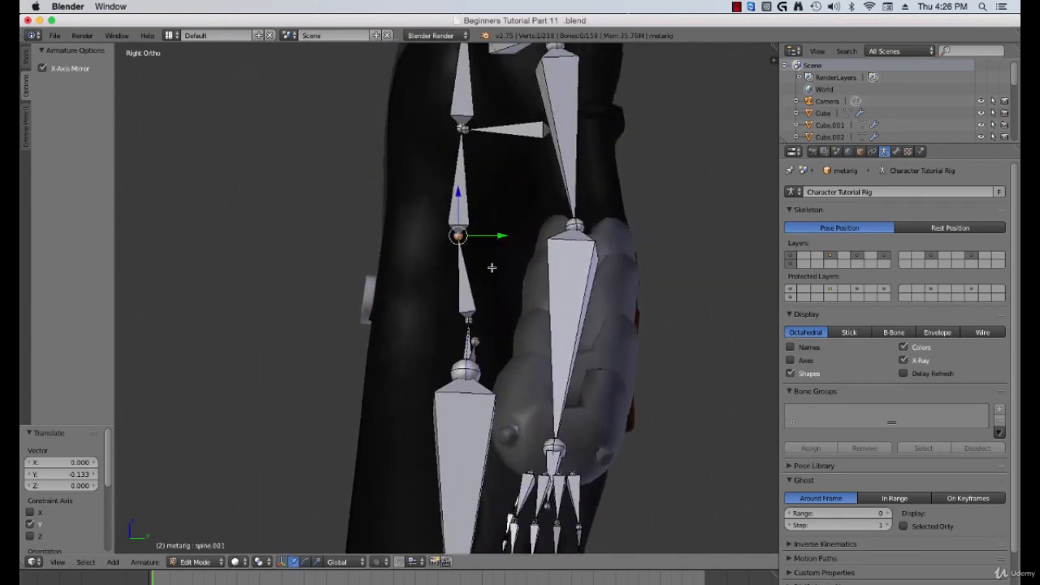
pyautogui.moveTo(500, 236); pyautogui.dragTo(510, 235)
pyautogui.keyDown('shift'); pyautogui.moveTo(467, 151); pyautogui.dragTo(462, 235, button='middle'); pyautogui.keyUp('shift')
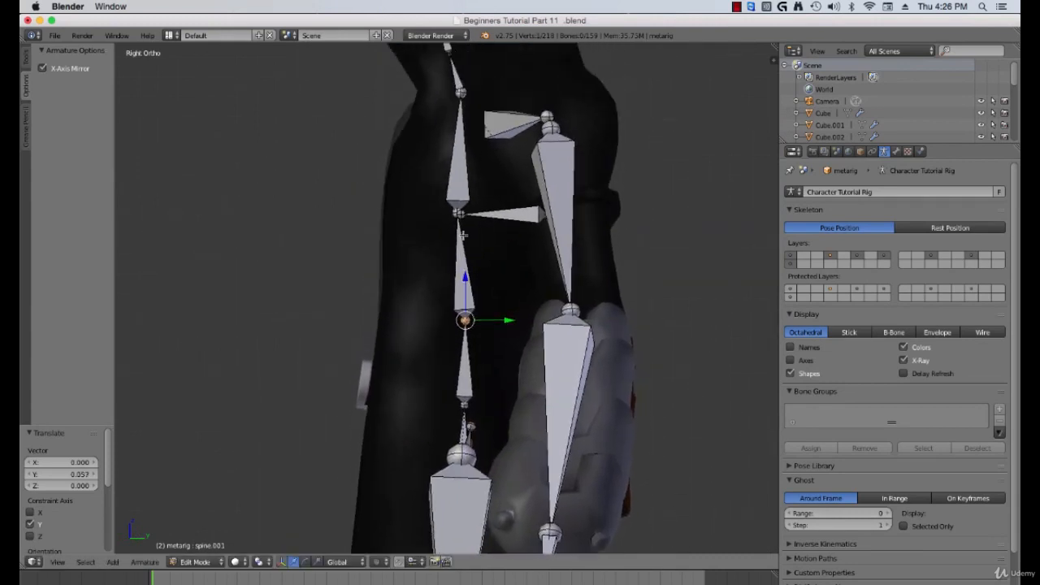
pyautogui.rightClick(455, 196)
pyautogui.press('g')
pyautogui.press('y')
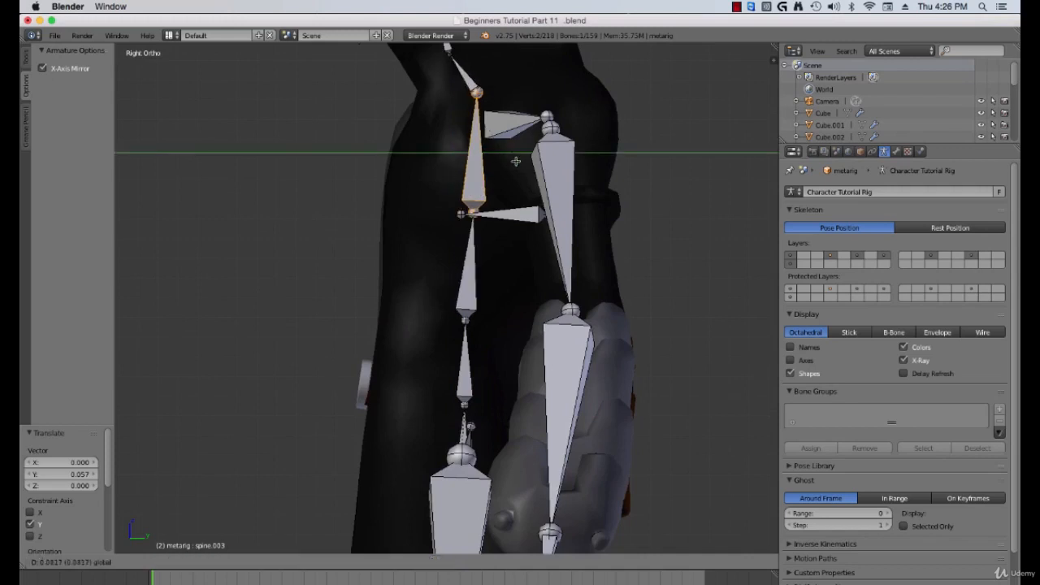
pyautogui.click(519, 162)
# Step: Move the middle spine joint about 0.05 along Y to align with the torso
pyautogui.rightClick(477, 213)
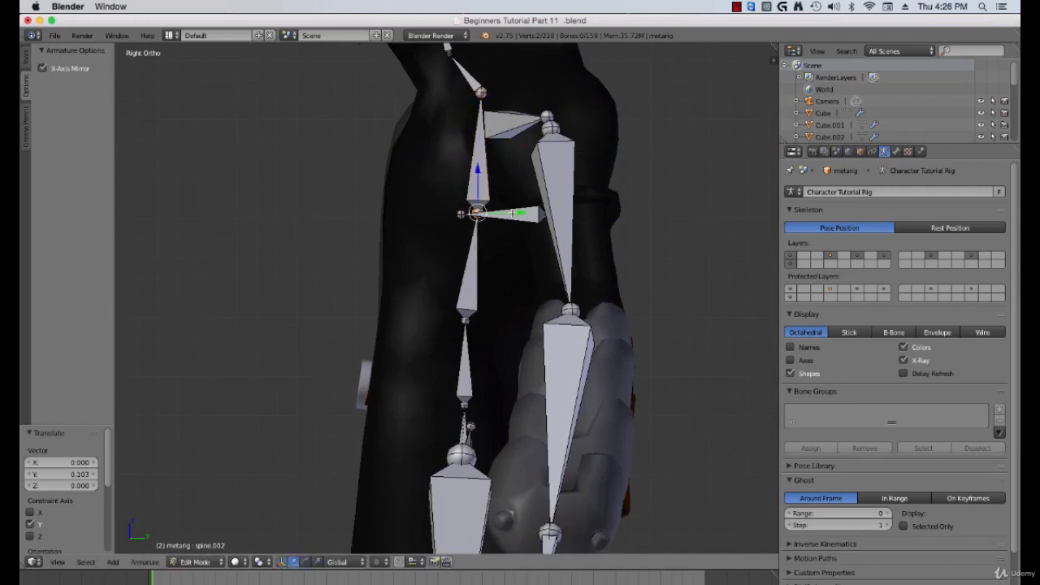
pyautogui.press('g')
pyautogui.press('y')
pyautogui.click(499, 215)
pyautogui.keyDown('shift'); pyautogui.moveTo(477, 80); pyautogui.dragTo(475, 278, button='middle'); pyautogui.keyUp('shift')
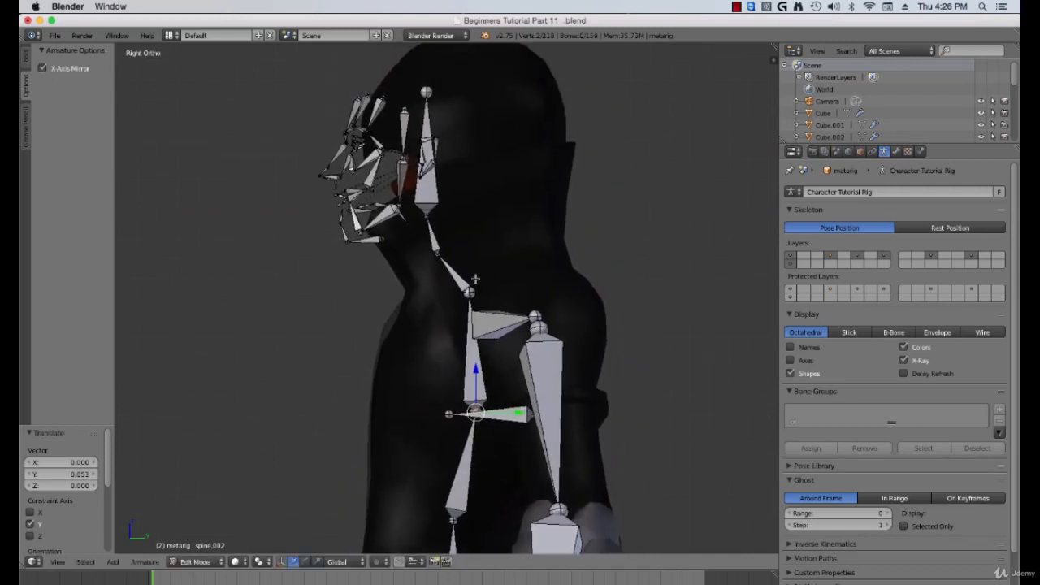
pyautogui.keyDown('shift'); pyautogui.moveTo(444, 244); pyautogui.dragTo(467, 280, button='middle'); pyautogui.keyUp('shift')
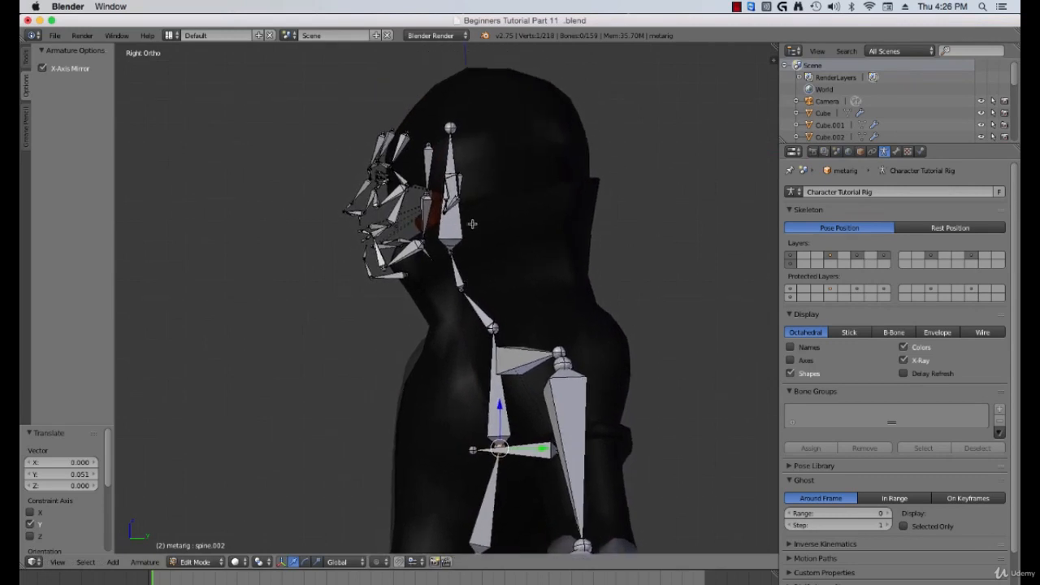
# Step: Box-select the face bones and move them about 0.29 along Y into the character's head
pyautogui.press('a')
pyautogui.press('b')
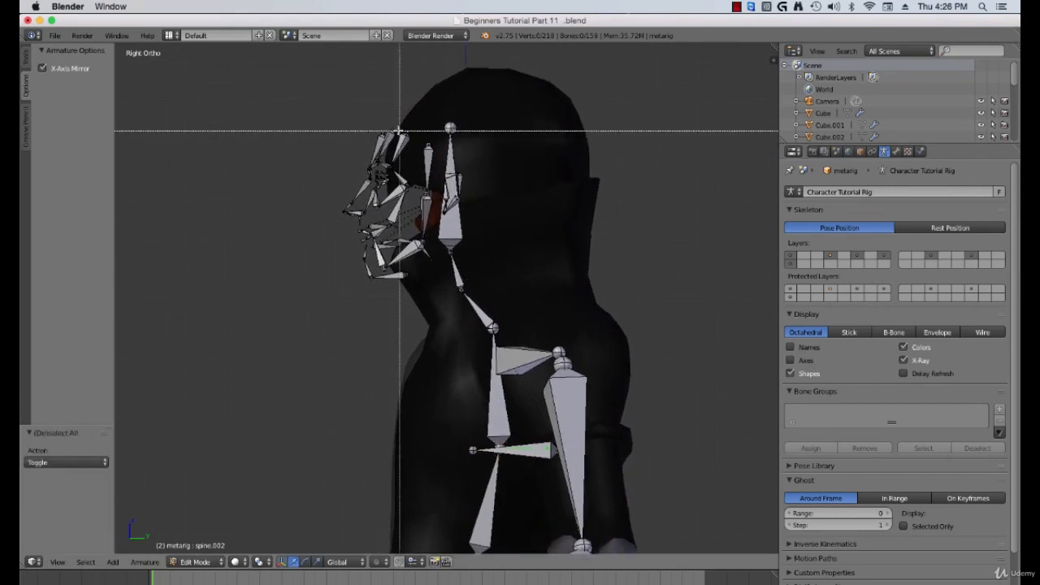
pyautogui.moveTo(312, 90); pyautogui.dragTo(500, 282)
pyautogui.moveTo(429, 198); pyautogui.dragTo(488, 213)
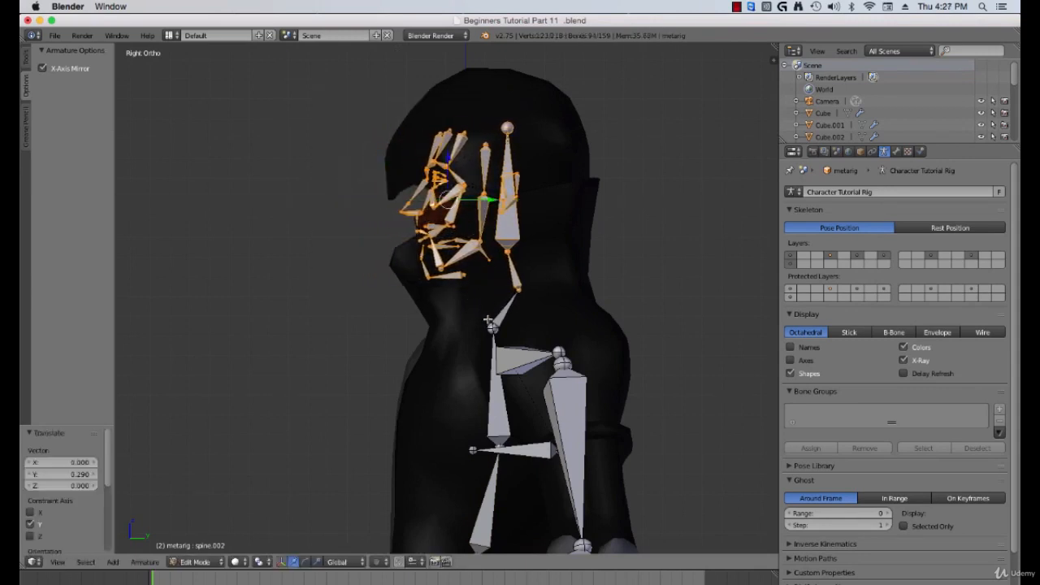
# Step: Move the neck joints and the face bone's joint along Y to follow the neck in side view
pyautogui.rightClick(492, 329)
pyautogui.moveTo(528, 326); pyautogui.dragTo(551, 329)
pyautogui.rightClick(511, 255)
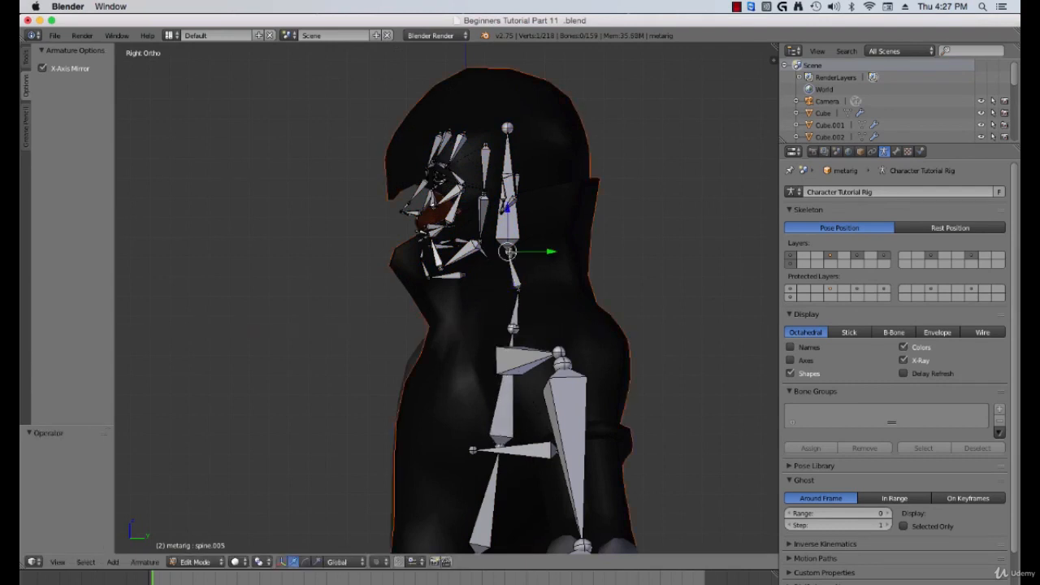
pyautogui.moveTo(525, 250); pyautogui.dragTo(551, 251)
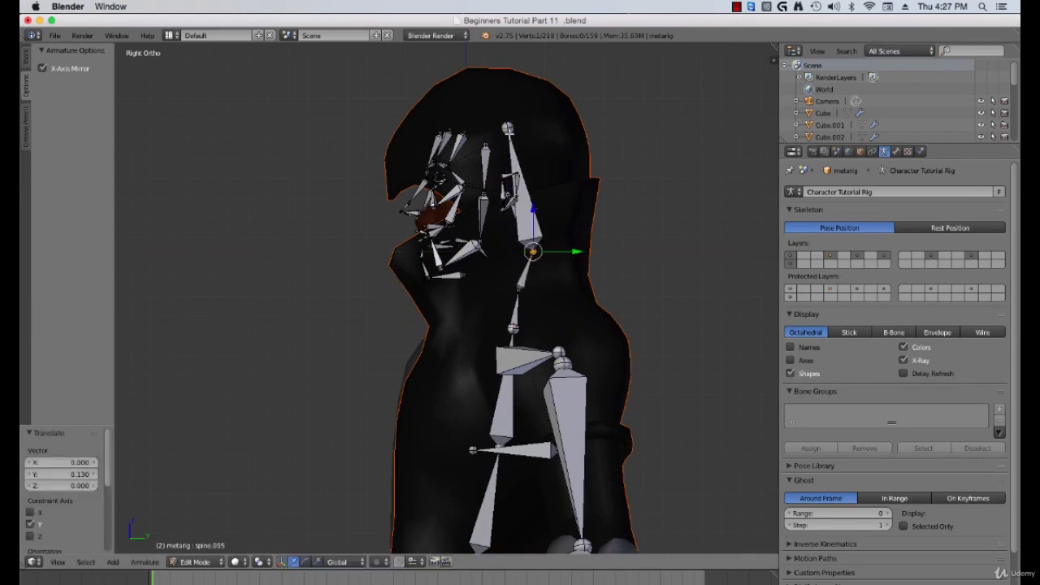
pyautogui.rightClick(507, 192)
pyautogui.moveTo(546, 162); pyautogui.dragTo(567, 169)
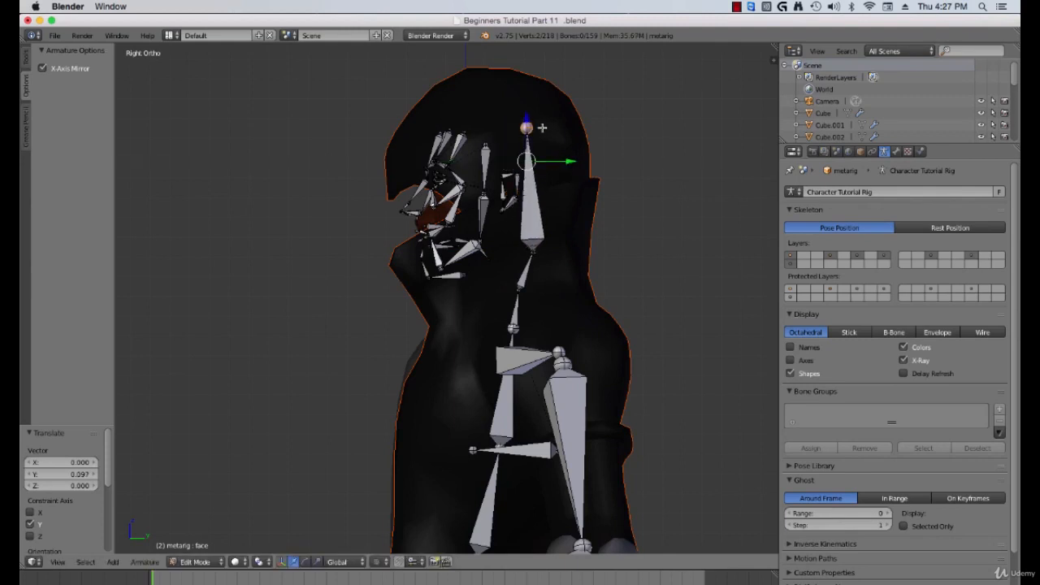
# Step: Raise the head bone's tip about 0.263 along Z to the top of the head
pyautogui.rightClick(529, 122)
pyautogui.moveTo(524, 90); pyautogui.dragTo(528, 546)
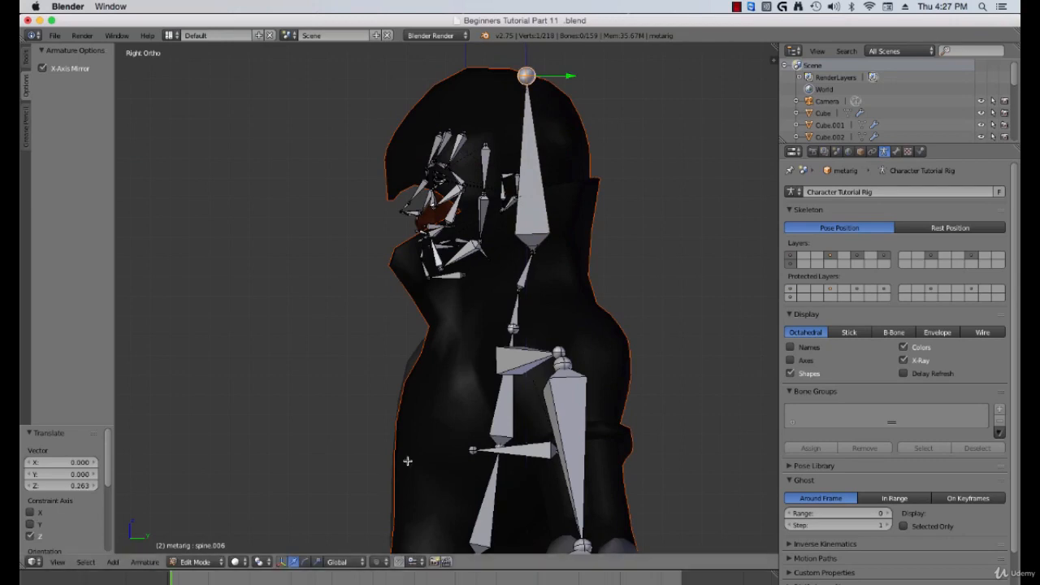
# Step: Hide the hood mesh so the character's head is exposed for fitting the face bones
pyautogui.moveTo(406, 457); pyautogui.dragTo(555, 409, button='middle')
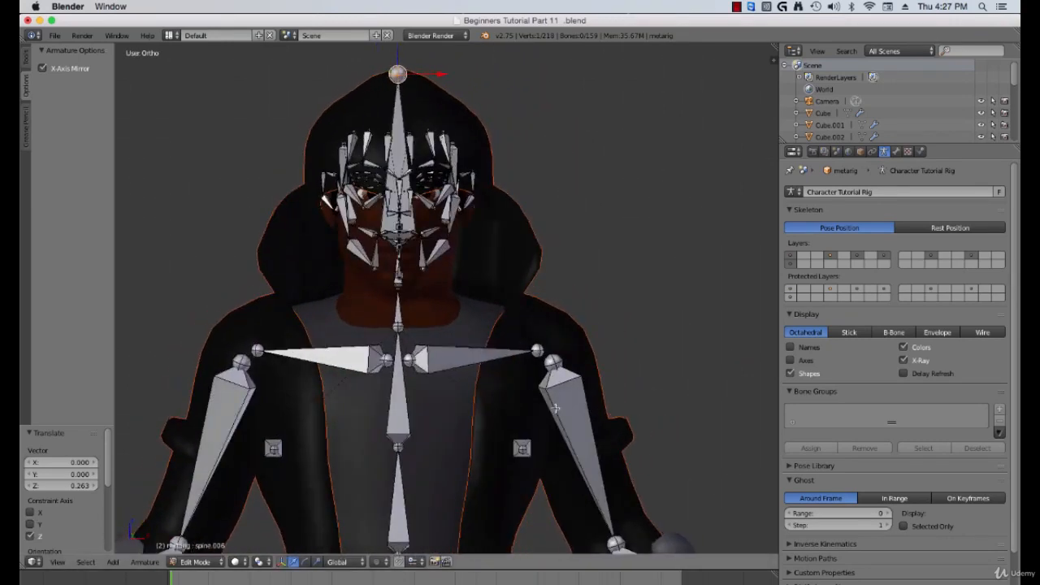
pyautogui.press('Tab')
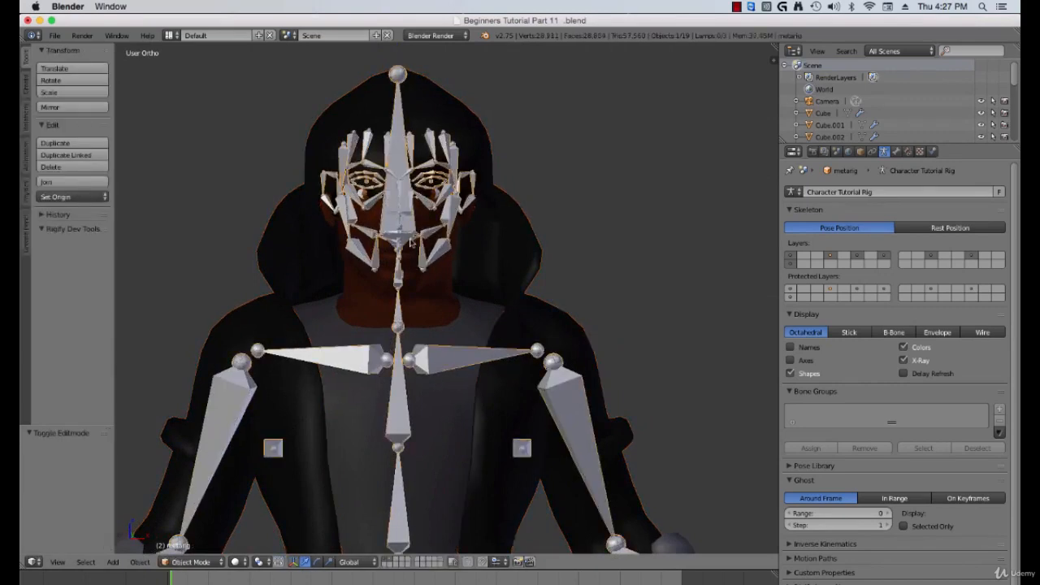
pyautogui.press('Tab')
pyautogui.keyDown('shift'); pyautogui.moveTo(466, 341); pyautogui.dragTo(500, 387, button='middle'); pyautogui.keyUp('shift')
pyautogui.scroll(1, 500, 387)
pyautogui.moveTo(521, 345)
pyautogui.mouseDown(button='middle')
pyautogui.moveTo(505, 327)
pyautogui.moveTo(506, 344)
pyautogui.mouseUp(button='middle')
pyautogui.scroll(1, 507, 345)
pyautogui.press('KP_3')
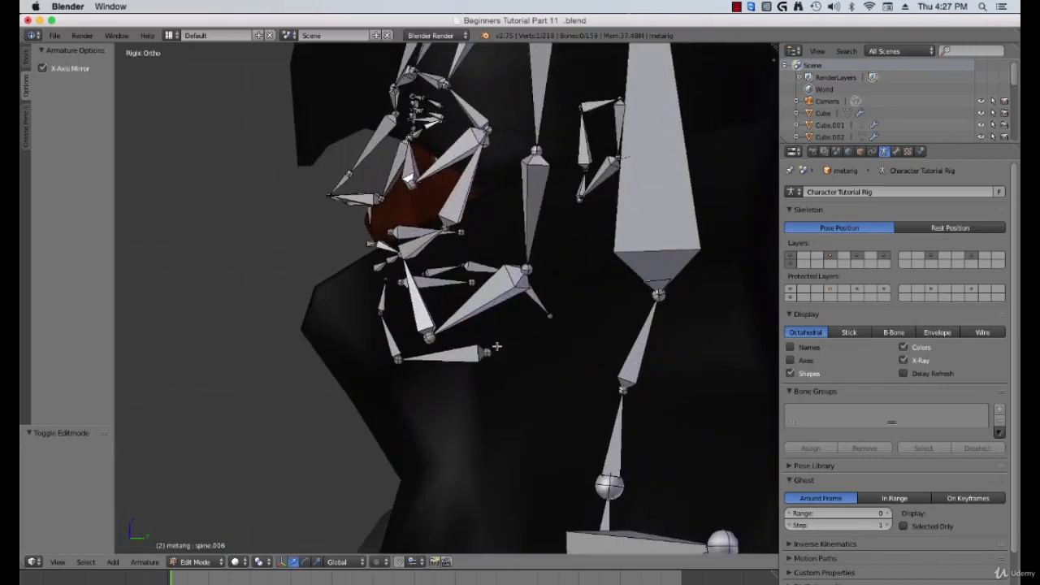
pyautogui.scroll(-2, 331, 389)
pyautogui.press('Tab')
pyautogui.moveTo(349, 399); pyautogui.dragTo(495, 401, button='middle')
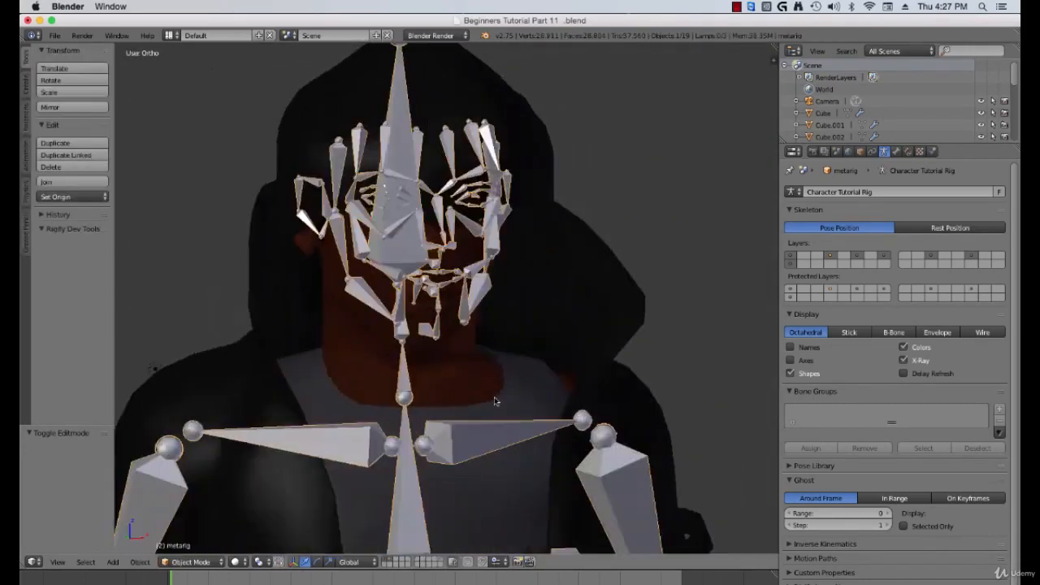
pyautogui.moveTo(526, 334); pyautogui.dragTo(508, 332, button='middle')
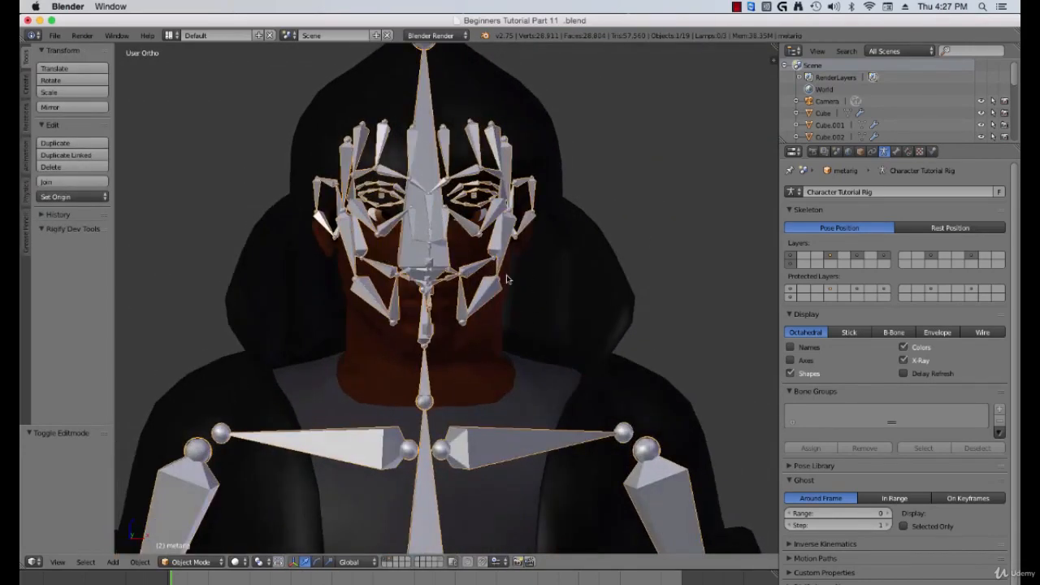
pyautogui.rightClick(607, 276)
pyautogui.press('h')
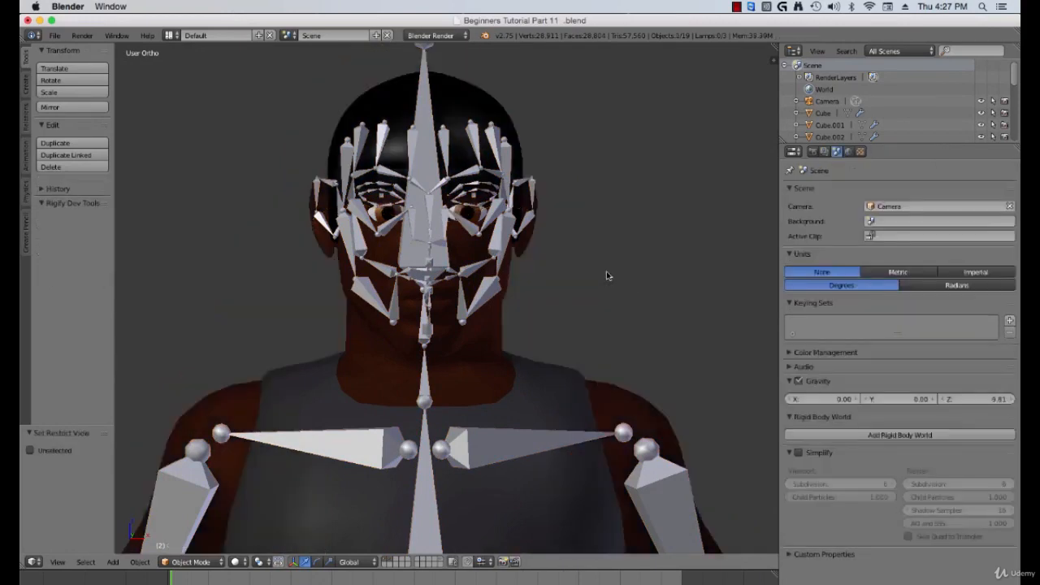
# Step: Return to the armature in Edit Mode in side view and hide the head and neck bones
pyautogui.moveTo(606, 276); pyautogui.dragTo(497, 351, button='middle')
pyautogui.press('KP_3')
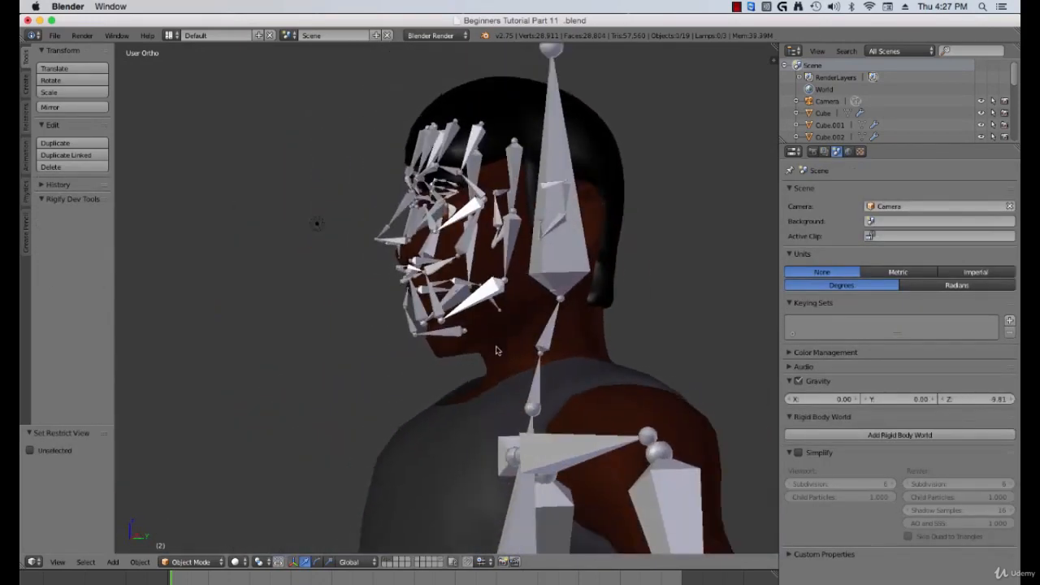
pyautogui.rightClick(398, 340)
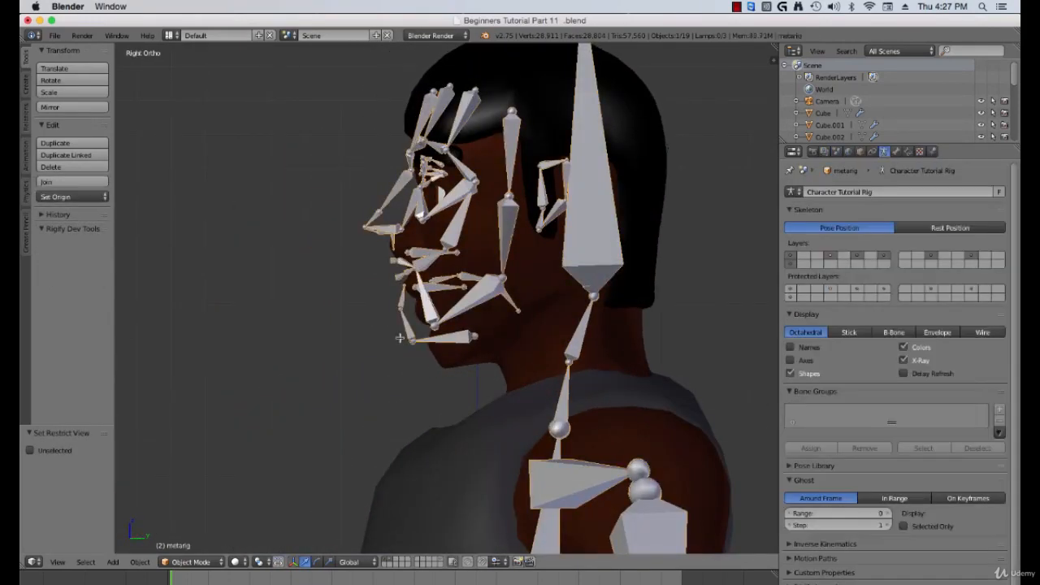
pyautogui.press('Tab')
pyautogui.keyDown('shift'); pyautogui.moveTo(494, 305); pyautogui.dragTo(459, 363, button='middle'); pyautogui.keyUp('shift')
pyautogui.rightClick(563, 286)
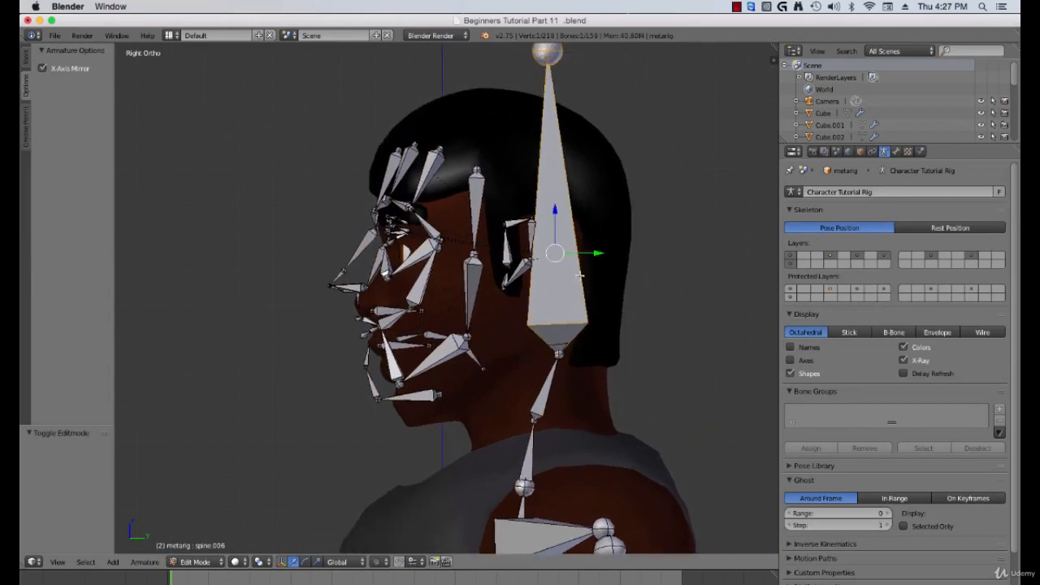
pyautogui.press('h')
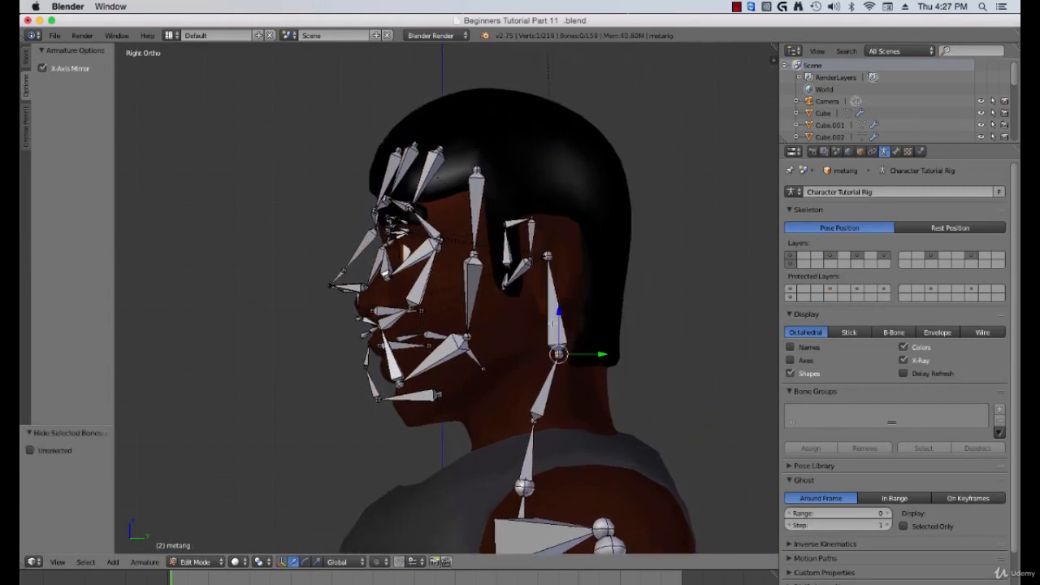
pyautogui.press('h')
# Step: Box-select the face bones and move them about -0.071 along Z and 0.058 along Y to fit the face
pyautogui.keyDown('shift'); pyautogui.moveTo(500, 344); pyautogui.dragTo(510, 342, button='middle'); pyautogui.keyUp('shift')
pyautogui.press('b')
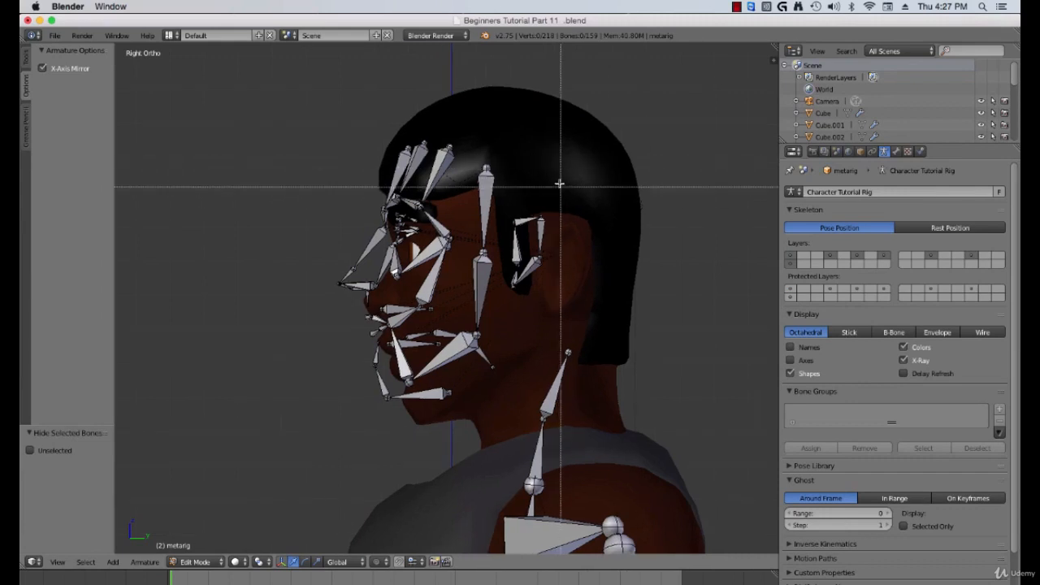
pyautogui.moveTo(553, 113); pyautogui.dragTo(270, 434)
pyautogui.scroll(1, 516, 276)
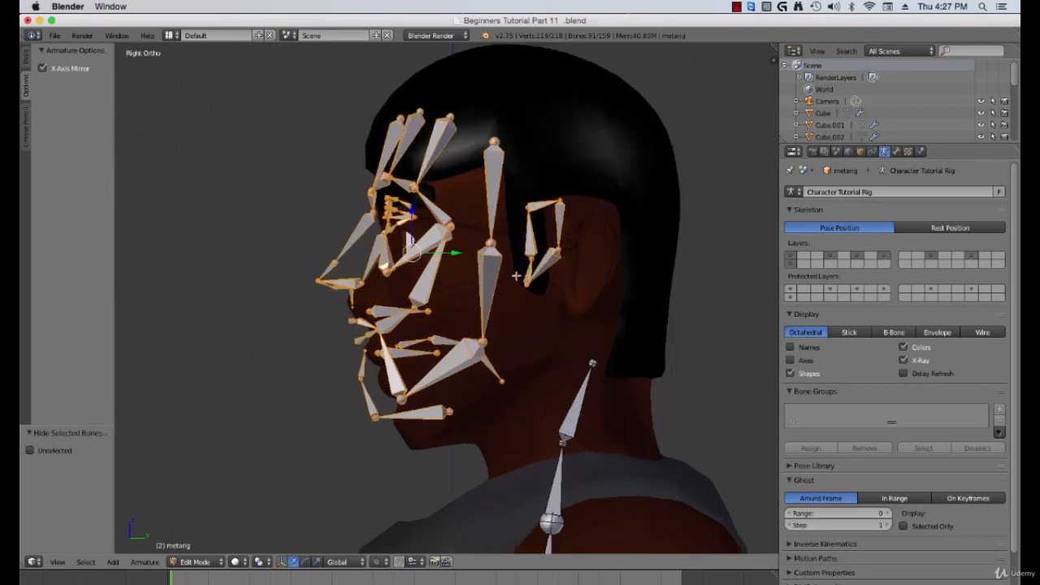
pyautogui.press('g')
pyautogui.press('z')
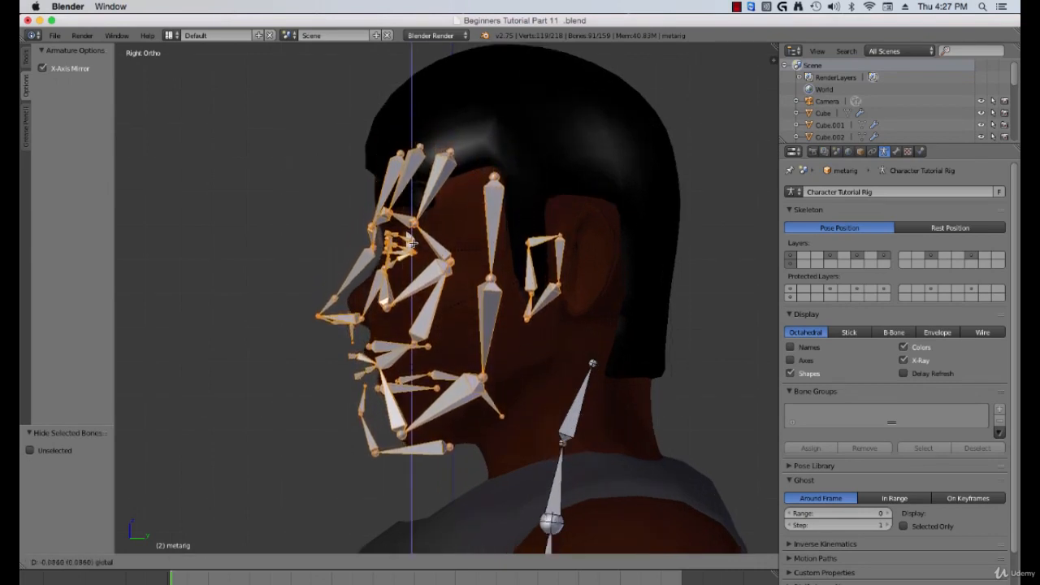
pyautogui.click(412, 238)
pyautogui.press('g')
pyautogui.press('y')
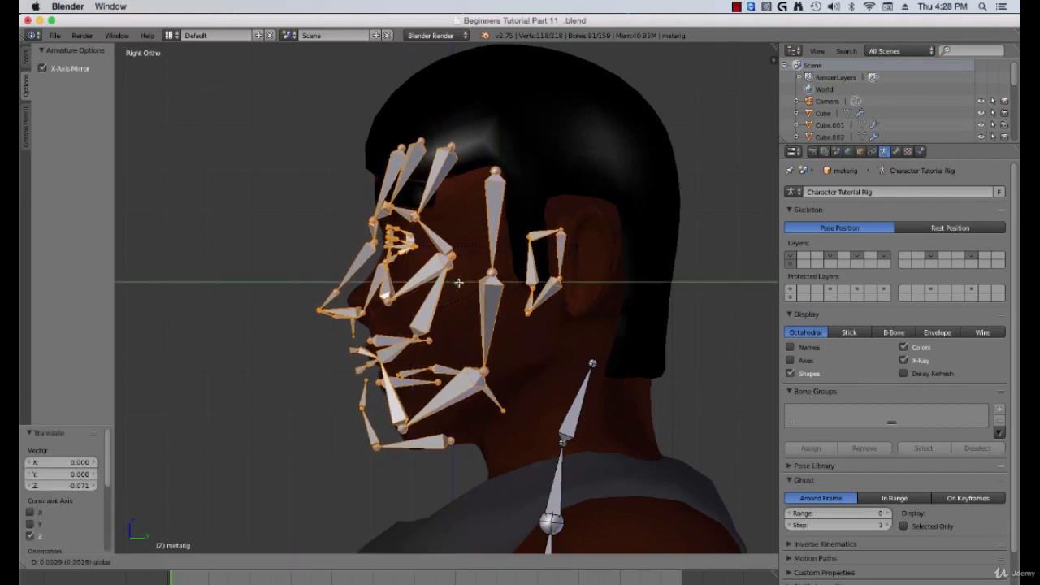
pyautogui.click(480, 288)
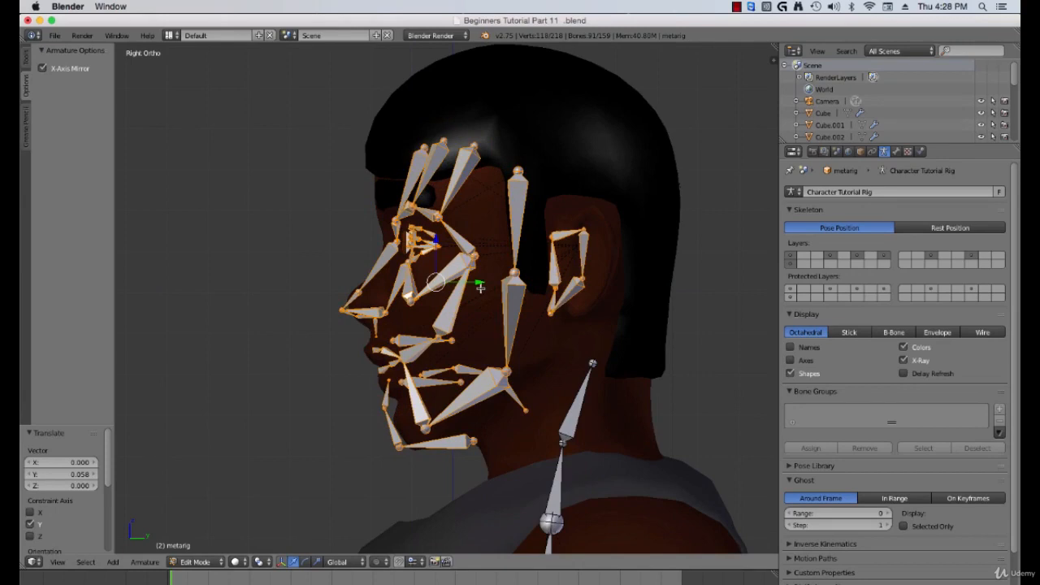
# Step: Scale the left jaw bone to about 0.66 and move it up to the corner of the mouth
pyautogui.scroll(4, 465, 317)
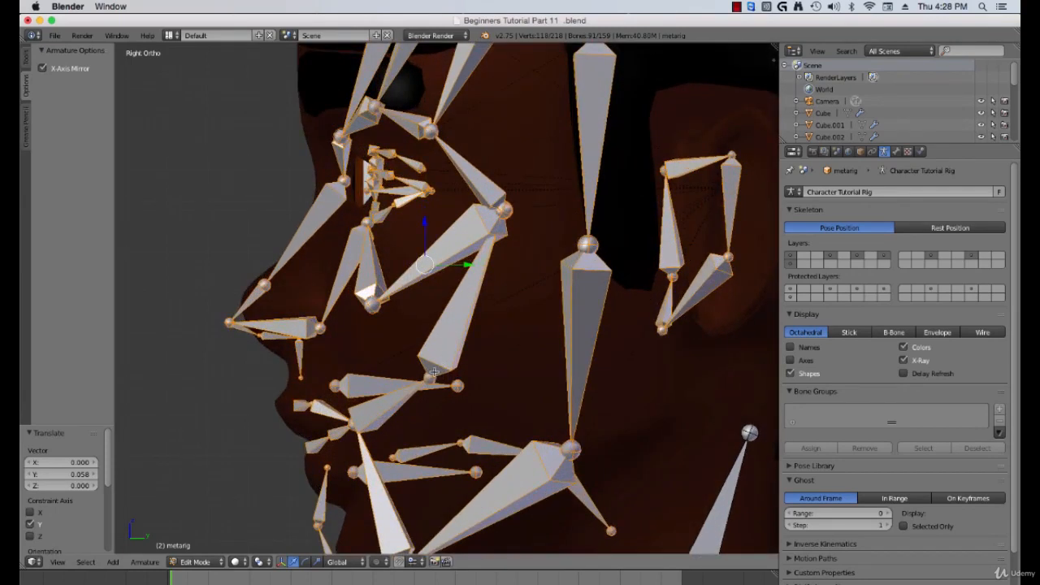
pyautogui.keyDown('shift'); pyautogui.moveTo(434, 372); pyautogui.dragTo(428, 284, button='middle'); pyautogui.keyUp('shift')
pyautogui.scroll(-1, 416, 380)
pyautogui.keyDown('shift'); pyautogui.moveTo(415, 384); pyautogui.dragTo(413, 352, button='middle'); pyautogui.keyUp('shift')
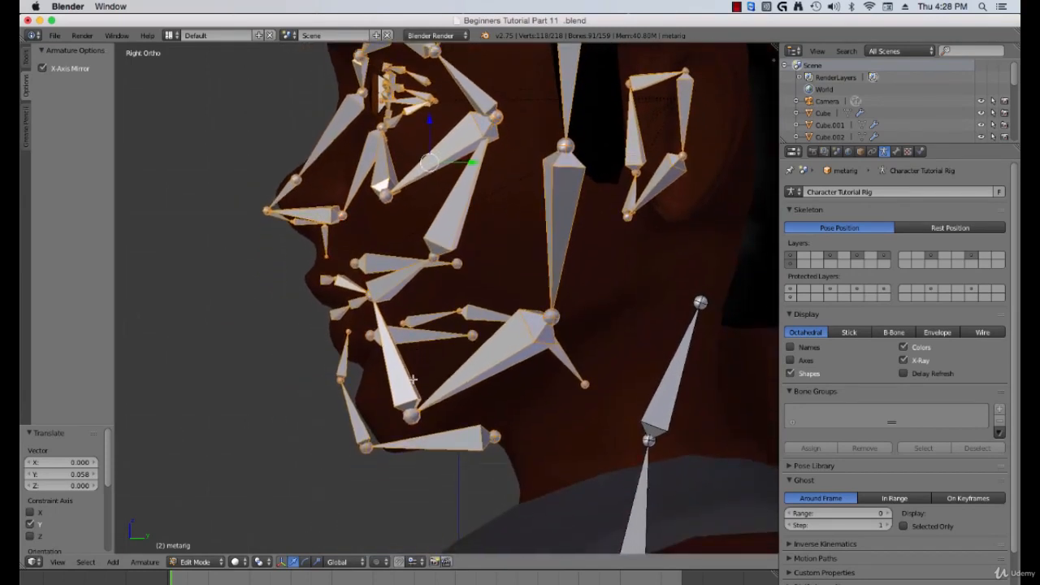
pyautogui.rightClick(479, 368)
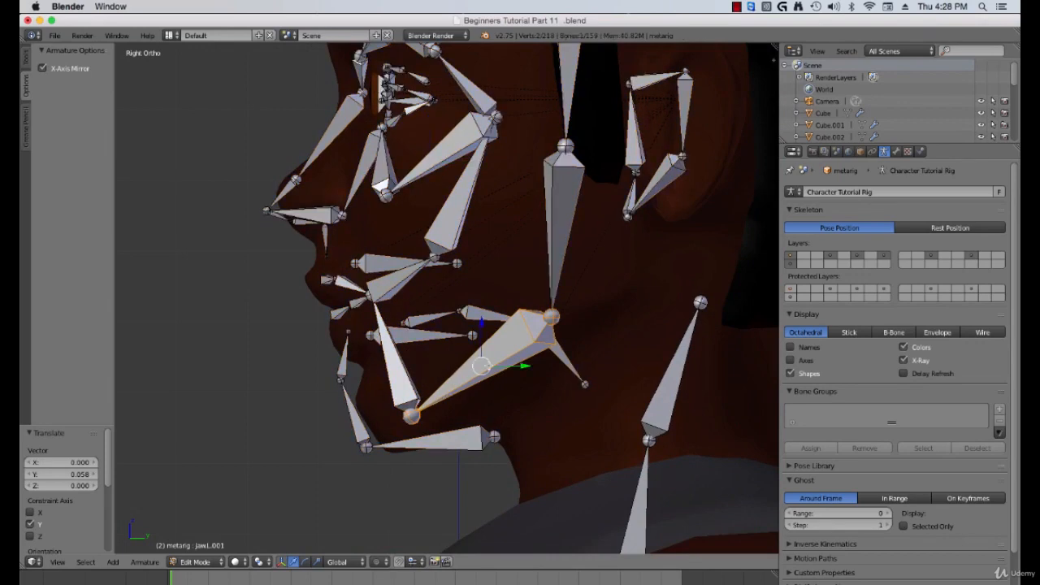
pyautogui.press('s')
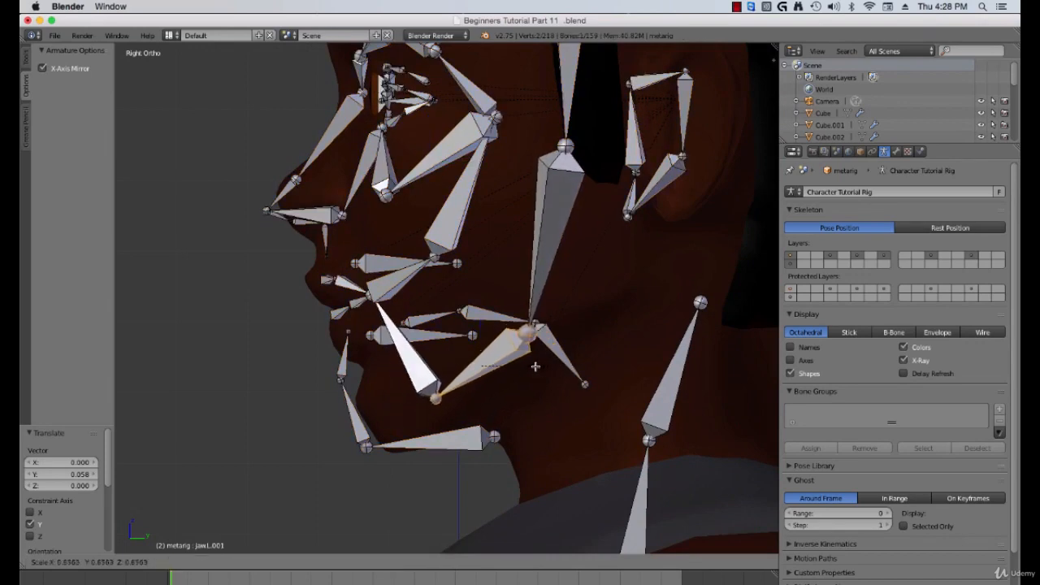
pyautogui.click(536, 366)
pyautogui.press('g')
pyautogui.click(443, 342)
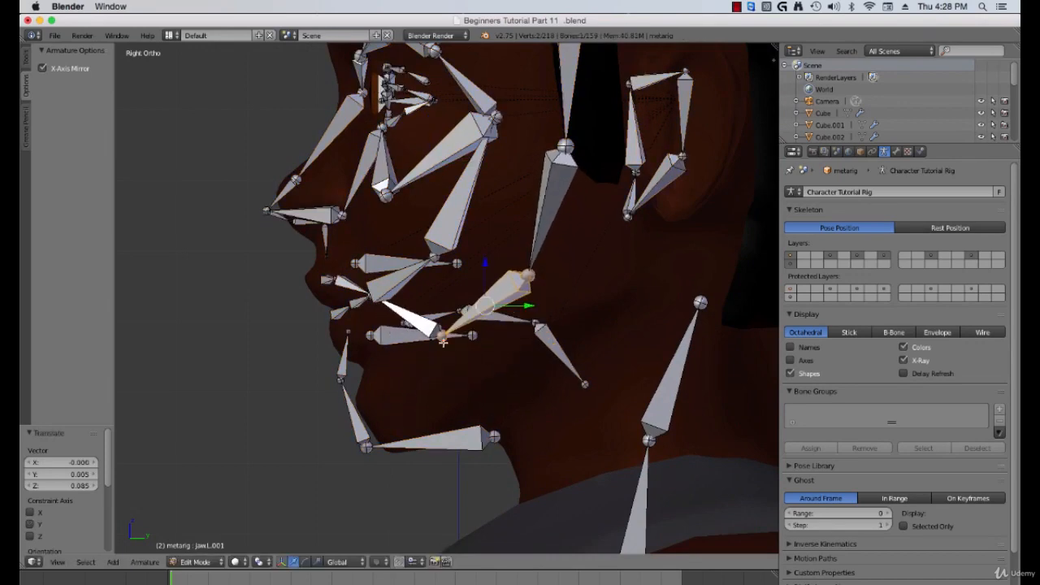
# Step: Move the chin and jaw joints to follow the chin and jawline in side view
pyautogui.rightClick(351, 351)
pyautogui.press('g')
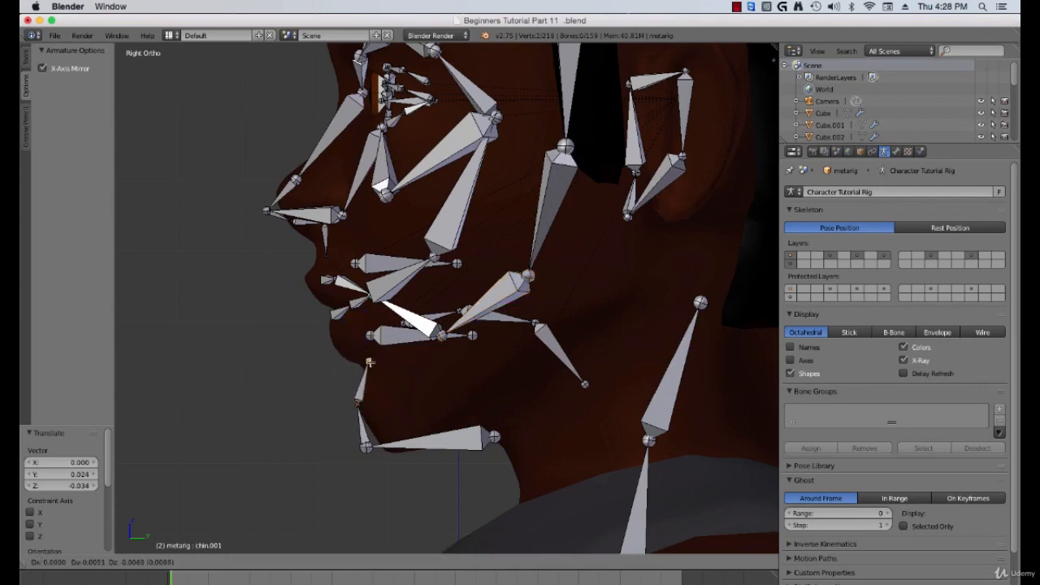
pyautogui.click(369, 368)
pyautogui.rightClick(367, 450)
pyautogui.press('g')
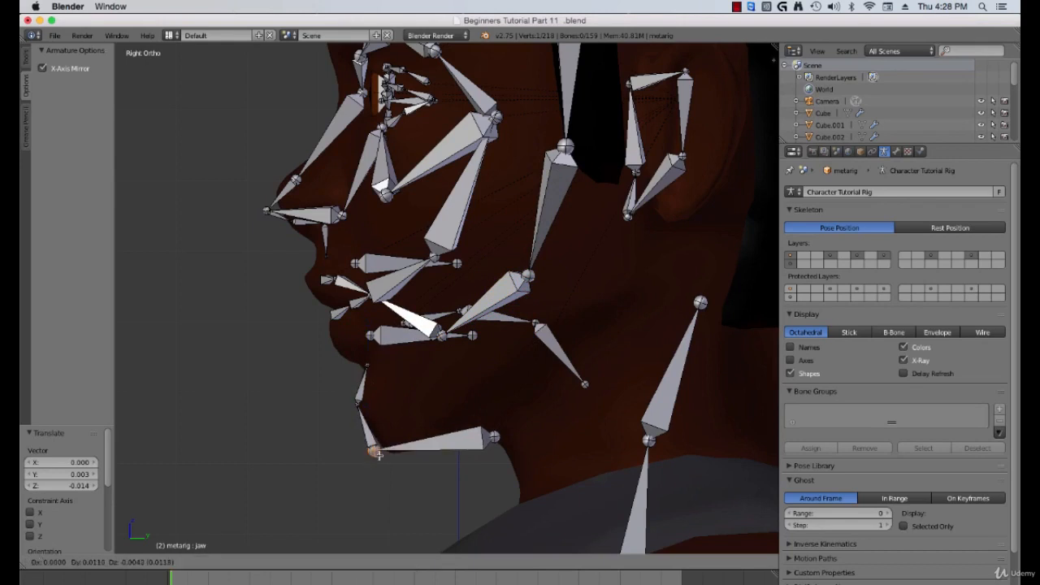
pyautogui.click(393, 457)
pyautogui.rightClick(495, 437)
pyautogui.press('g')
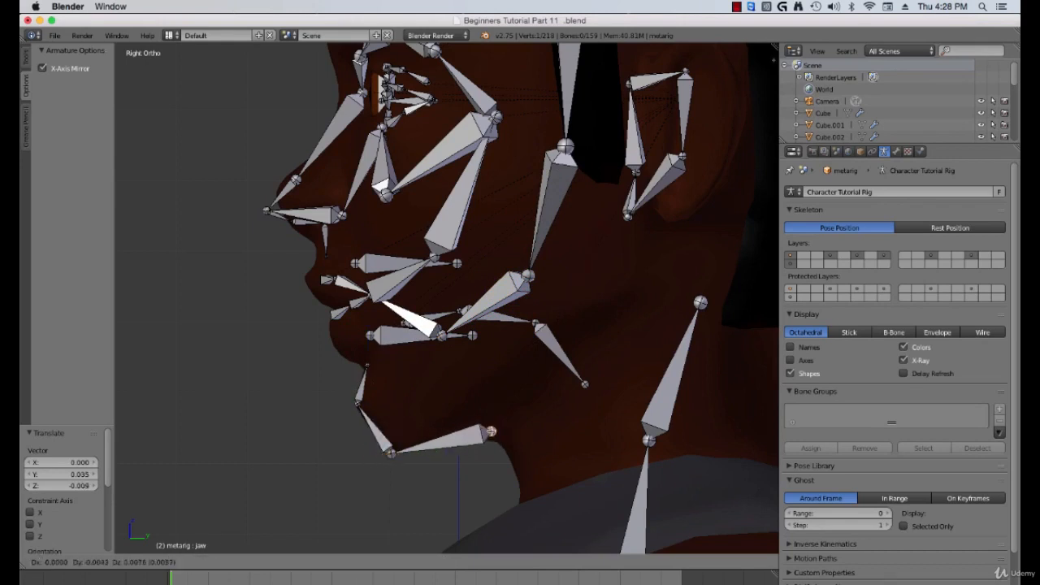
pyautogui.click(469, 443)
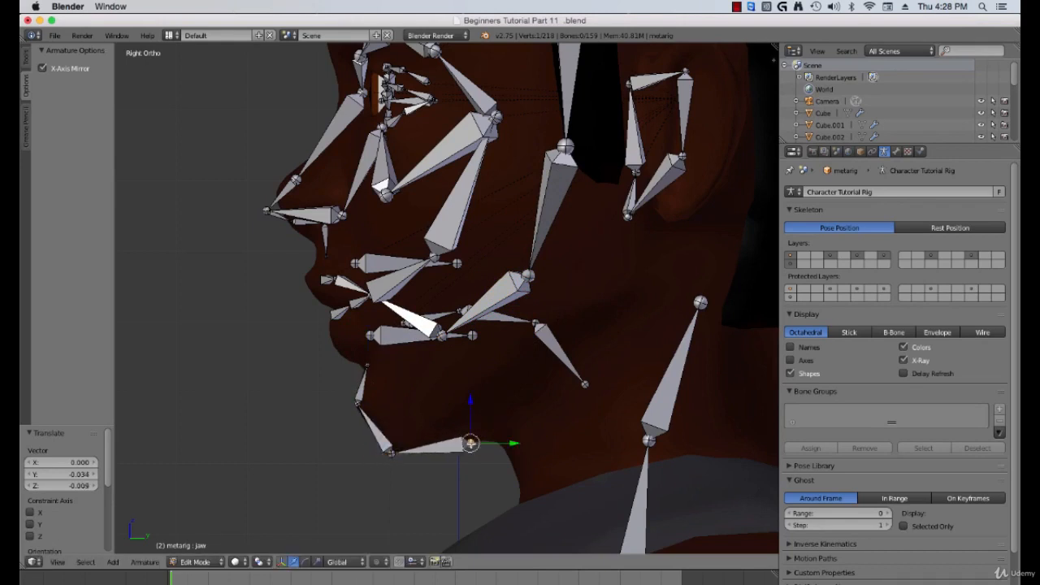
# Step: Zoom in on the mouth and move the lower left lip joint onto the lower lip in side view
pyautogui.scroll(3, 378, 372)
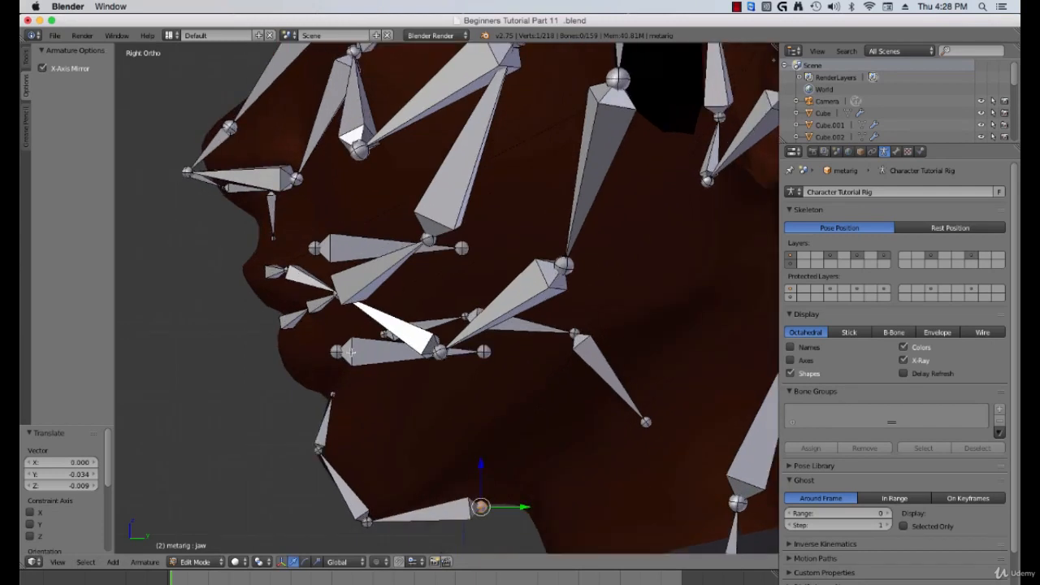
pyautogui.rightClick(354, 332)
pyautogui.press('g')
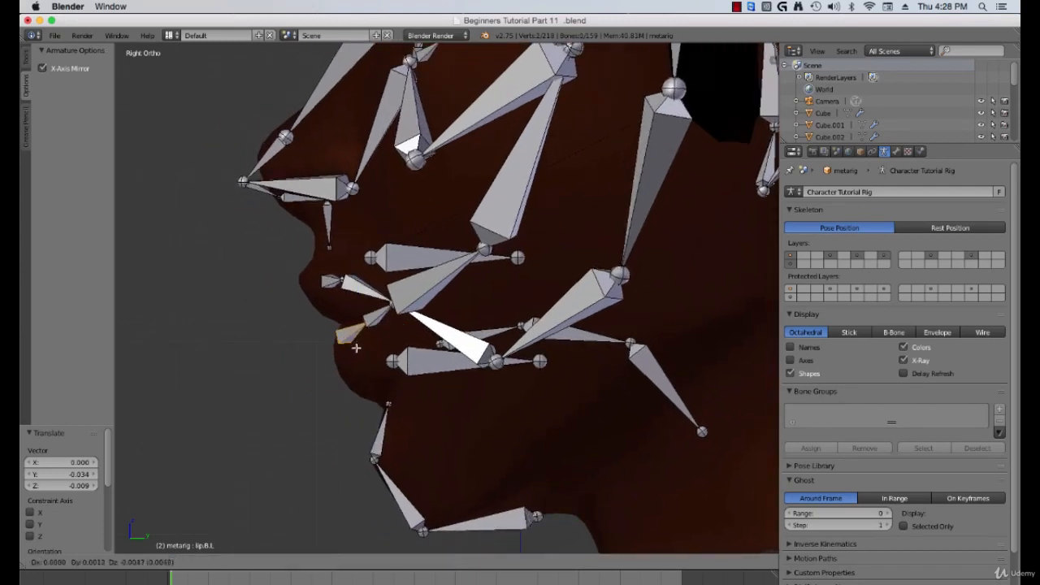
pyautogui.click(358, 355)
# Step: Move the upper left lip joint forward onto the upper lip in side view
pyautogui.rightClick(331, 285)
pyautogui.press('g')
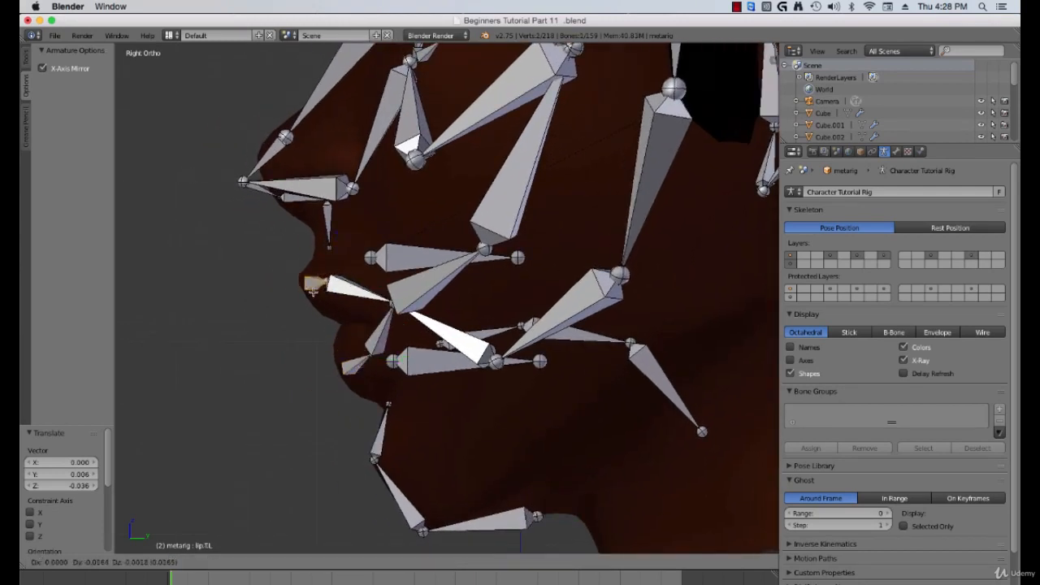
pyautogui.click(314, 283)
pyautogui.press('g')
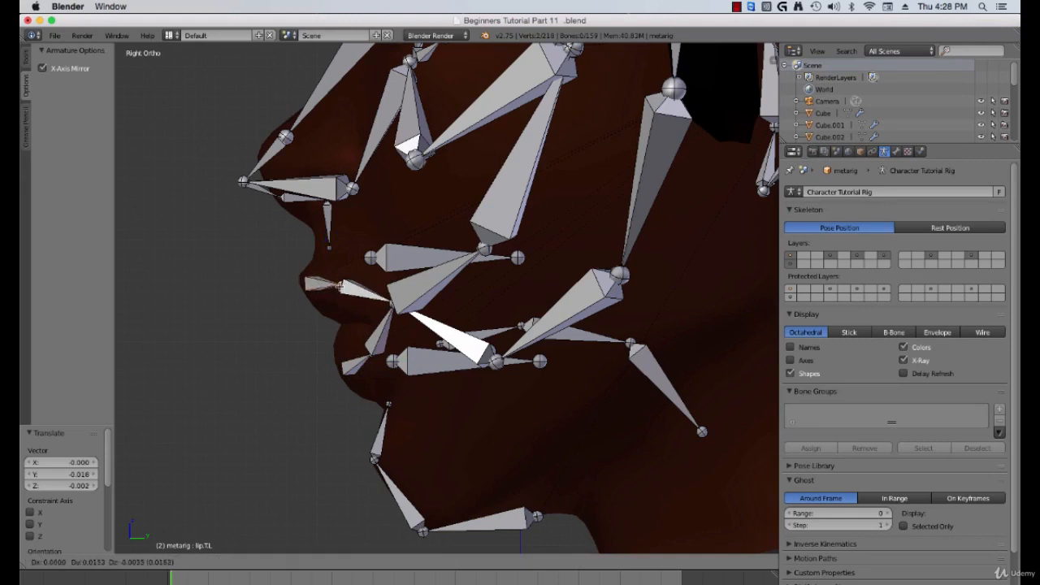
pyautogui.click(353, 309)
# Step: In front view, move the left chin joint inward and down to the corner of the mouth
pyautogui.rightClick(391, 304)
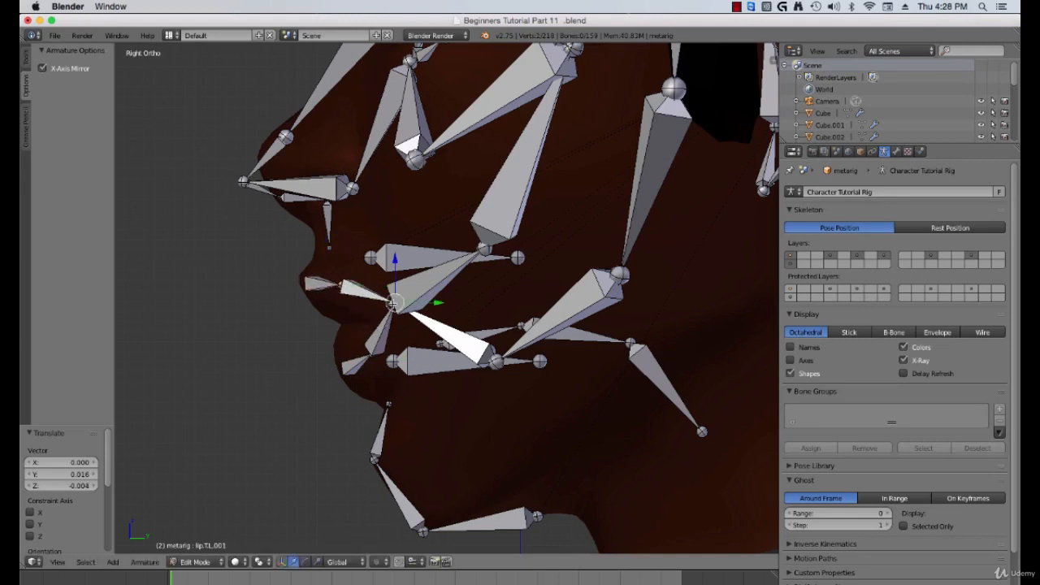
pyautogui.moveTo(393, 307); pyautogui.dragTo(419, 309, button='middle')
pyautogui.press('KP_1')
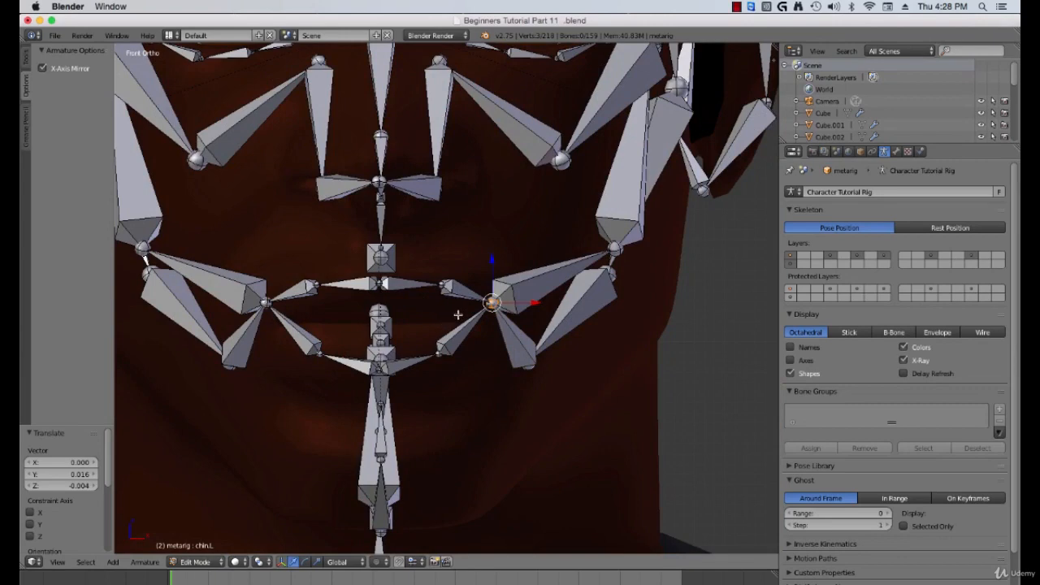
pyautogui.press('g')
pyautogui.click(450, 349)
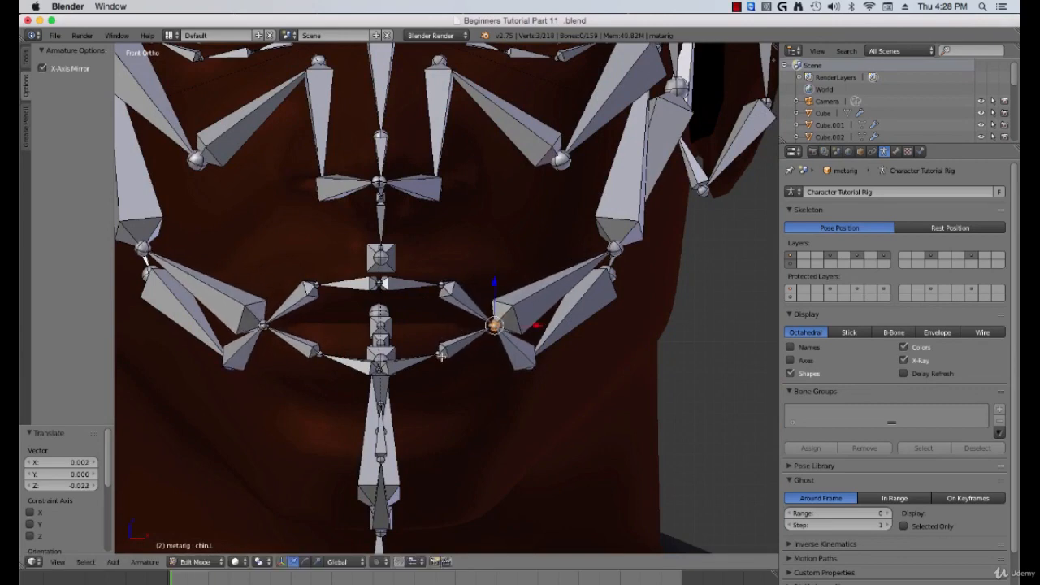
# Step: Move the lower left lip joint up to fit the lower lip in front view
pyautogui.rightClick(441, 355)
pyautogui.press('g')
pyautogui.click(435, 344)
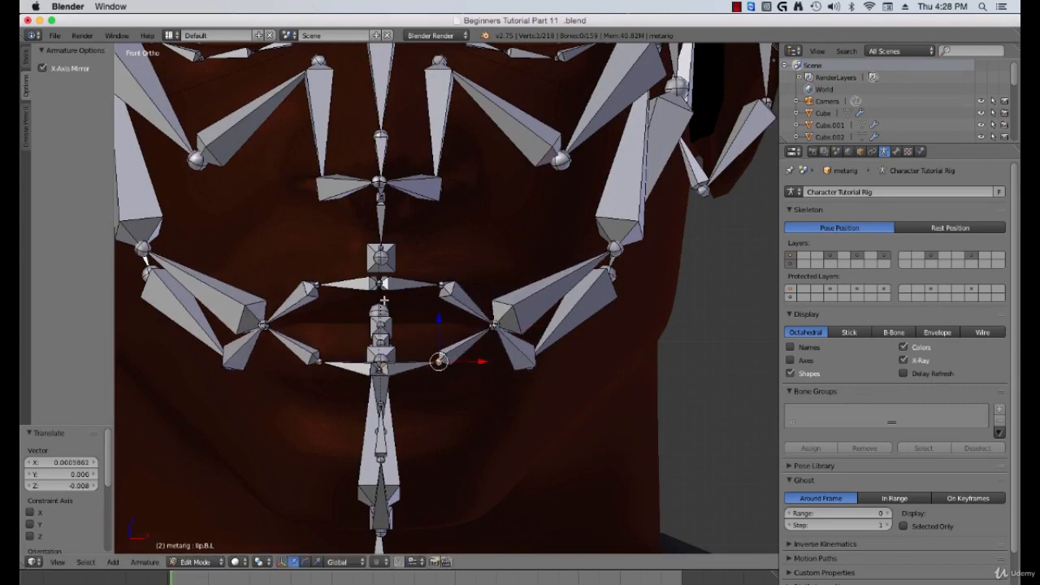
# Step: Move the upper lip's middle joint along Z to sit on the upper lip
pyautogui.rightClick(379, 284)
pyautogui.press('g')
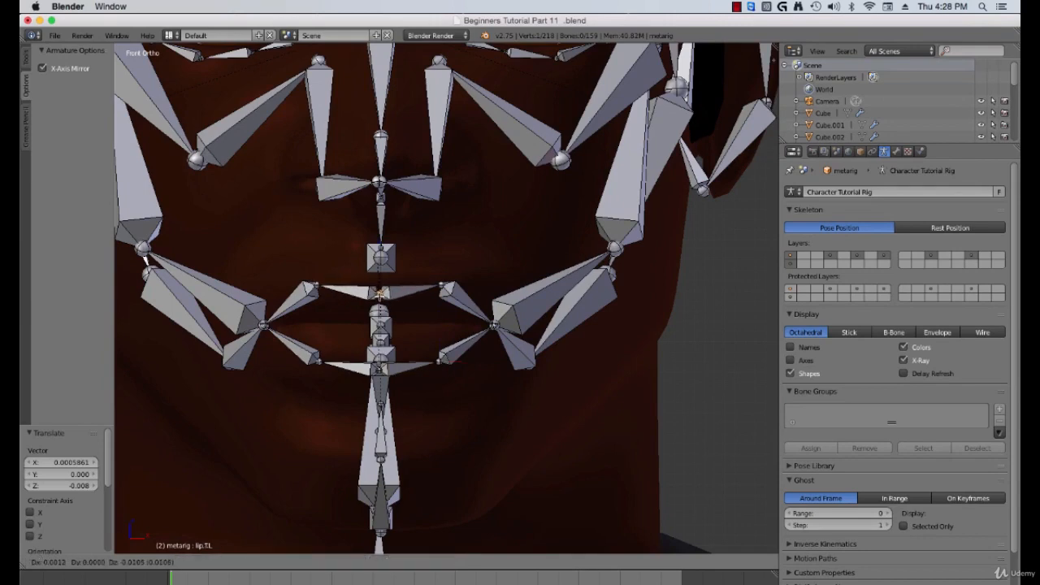
pyautogui.press('z')
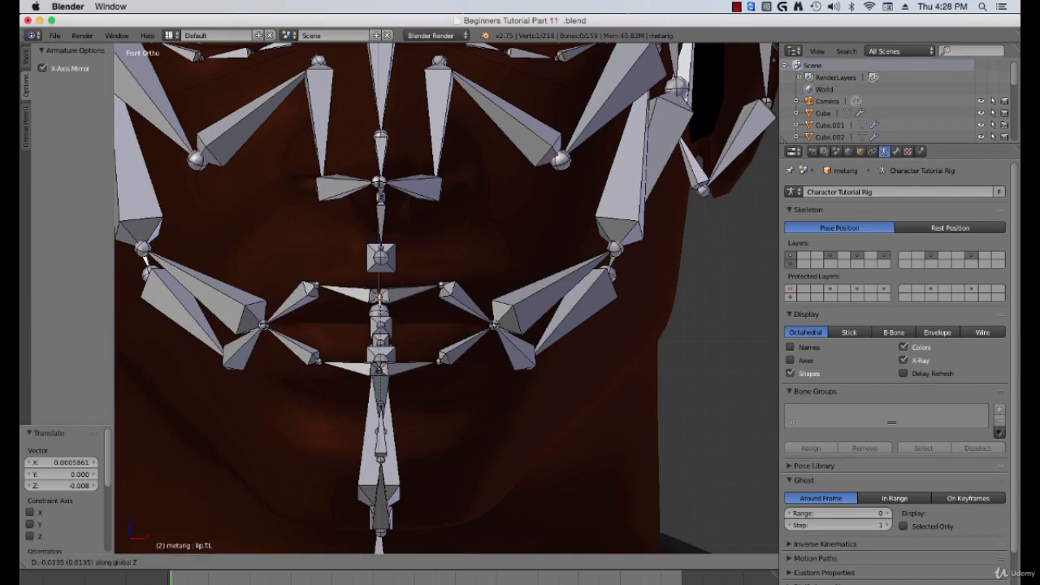
pyautogui.click(380, 292)
# Step: In side view, scale the nose tip bone to about 0.68 and move it down under the nose
pyautogui.press('KP_3')
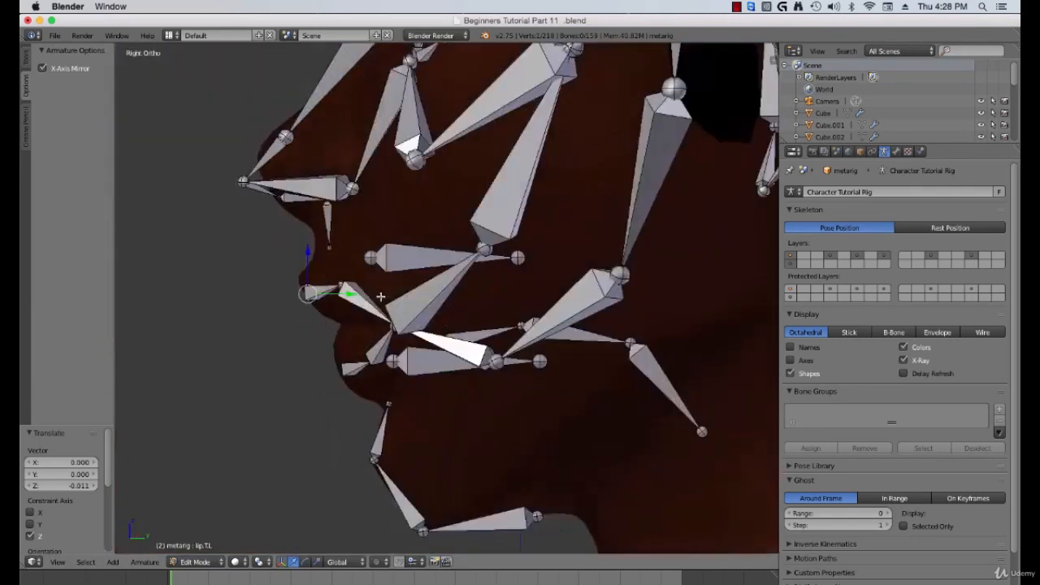
pyautogui.keyDown('shift'); pyautogui.moveTo(347, 256); pyautogui.dragTo(359, 287, button='middle'); pyautogui.keyUp('shift')
pyautogui.rightClick(340, 247)
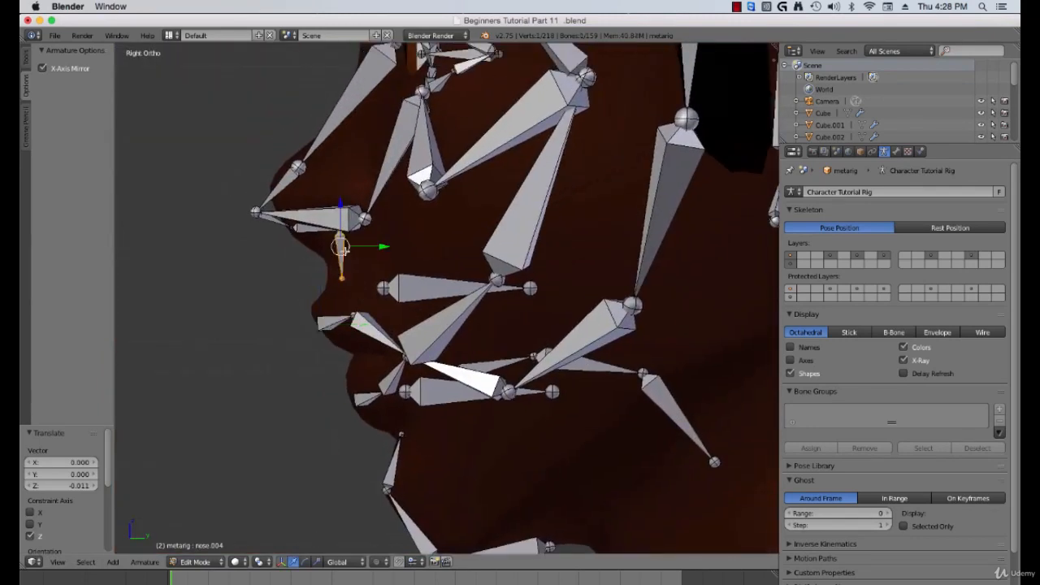
pyautogui.press('s')
pyautogui.click(357, 289)
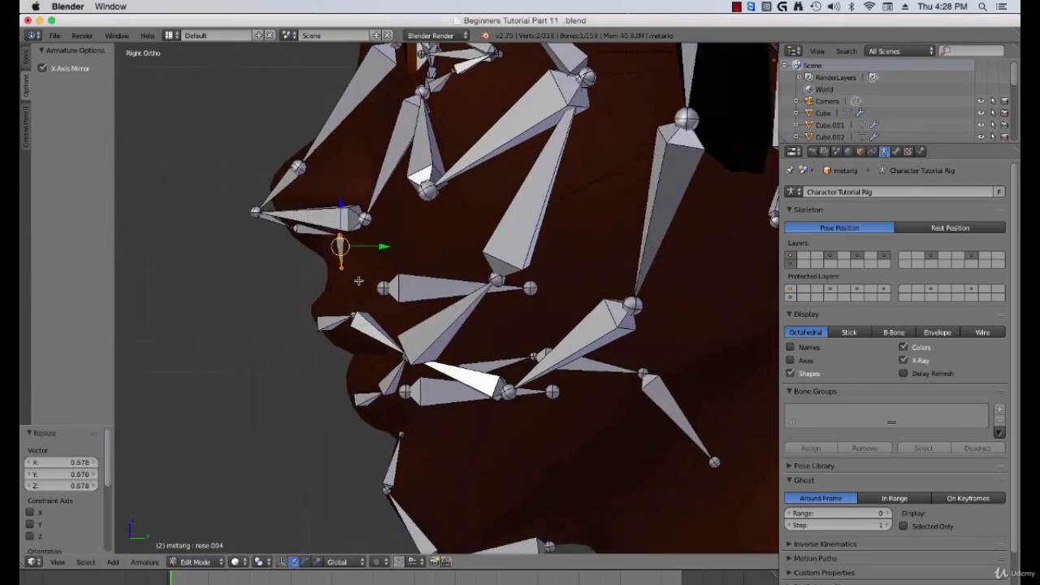
pyautogui.press('g')
pyautogui.click(346, 284)
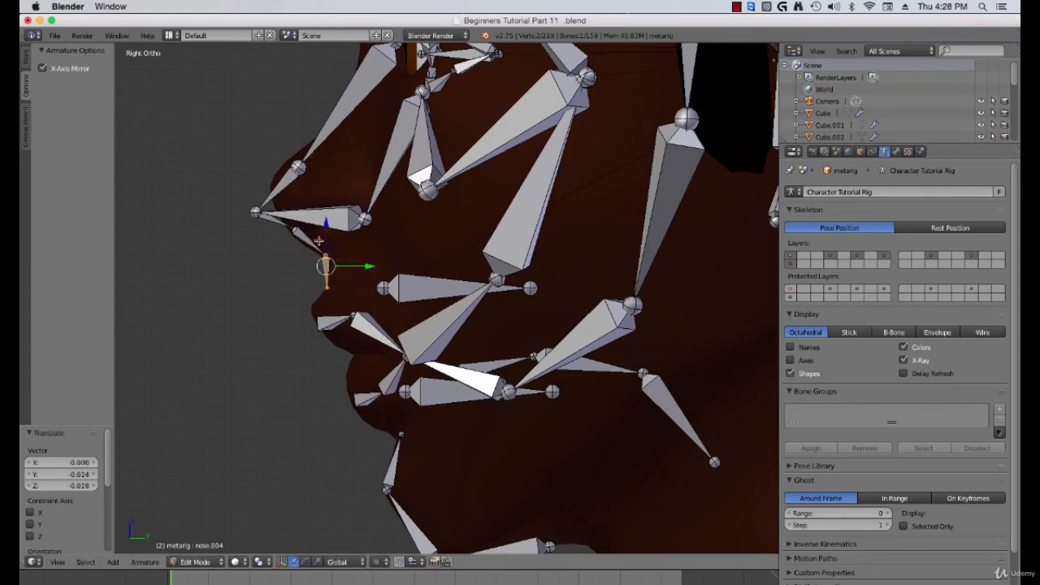
# Step: Move the lower nose joints onto the nostril and up to the nose tip in side view
pyautogui.rightClick(294, 228)
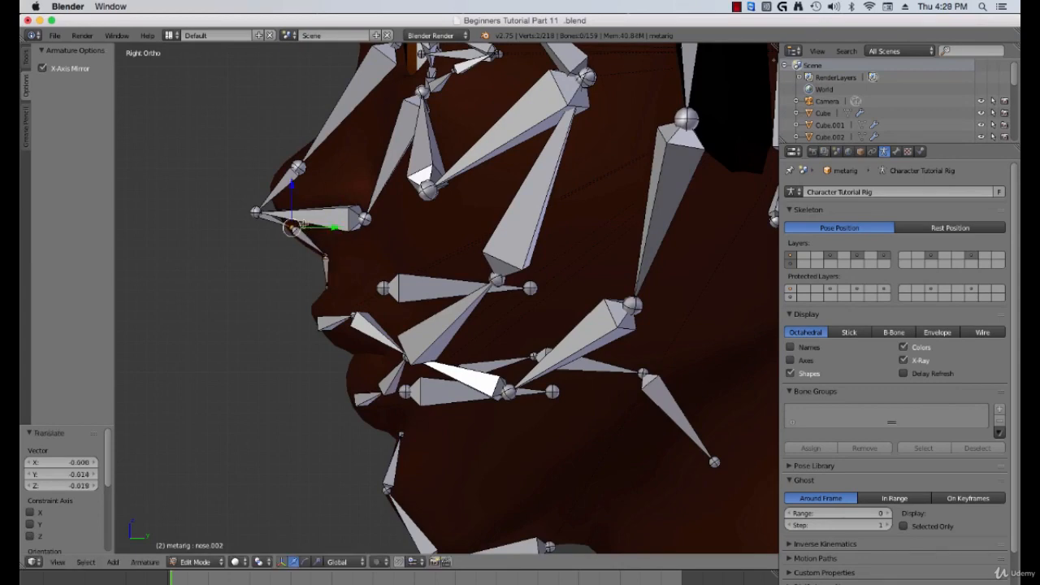
pyautogui.press('g')
pyautogui.click(308, 234)
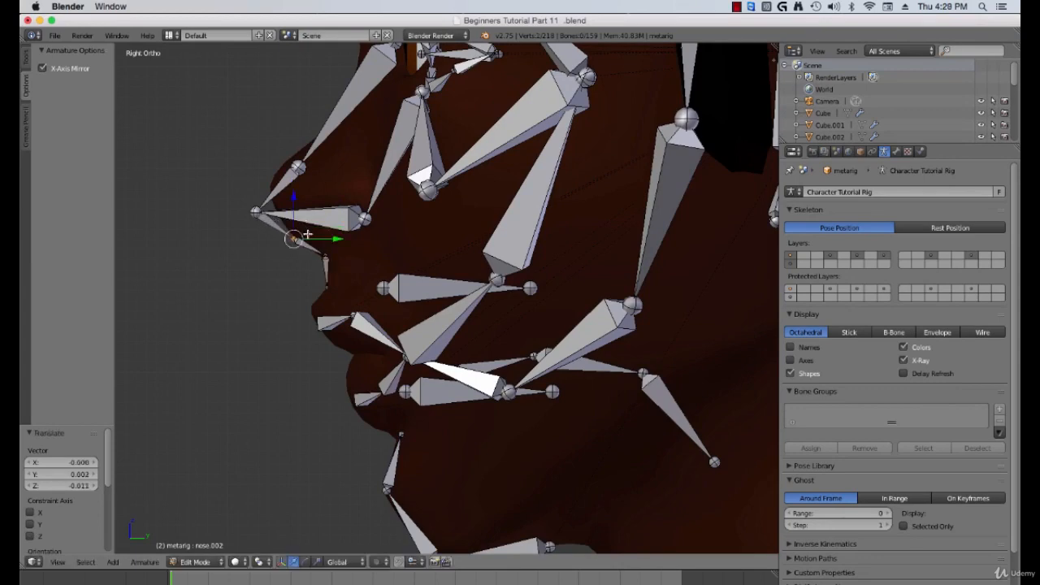
pyautogui.rightClick(255, 210)
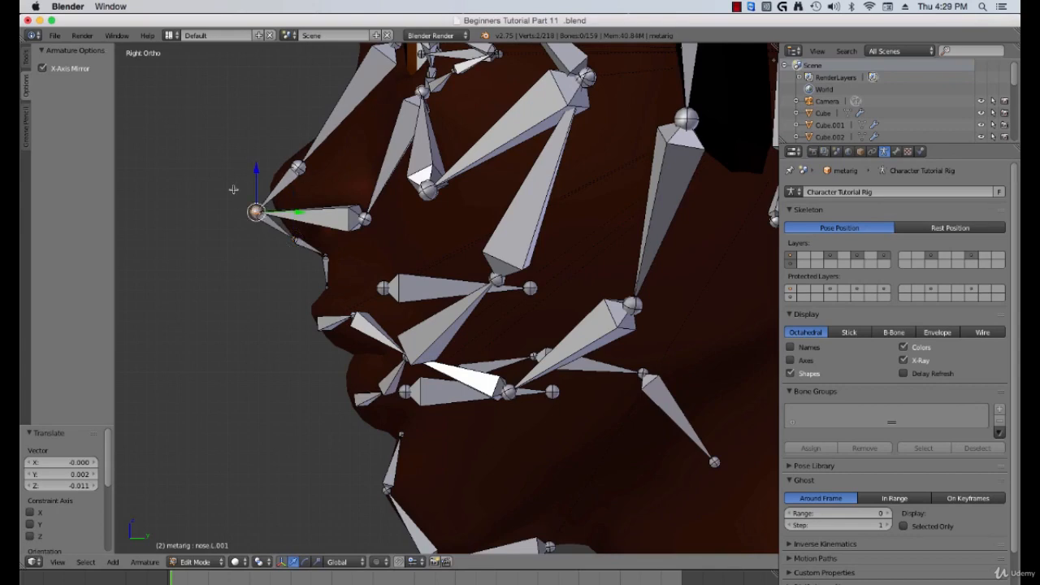
pyautogui.press('g')
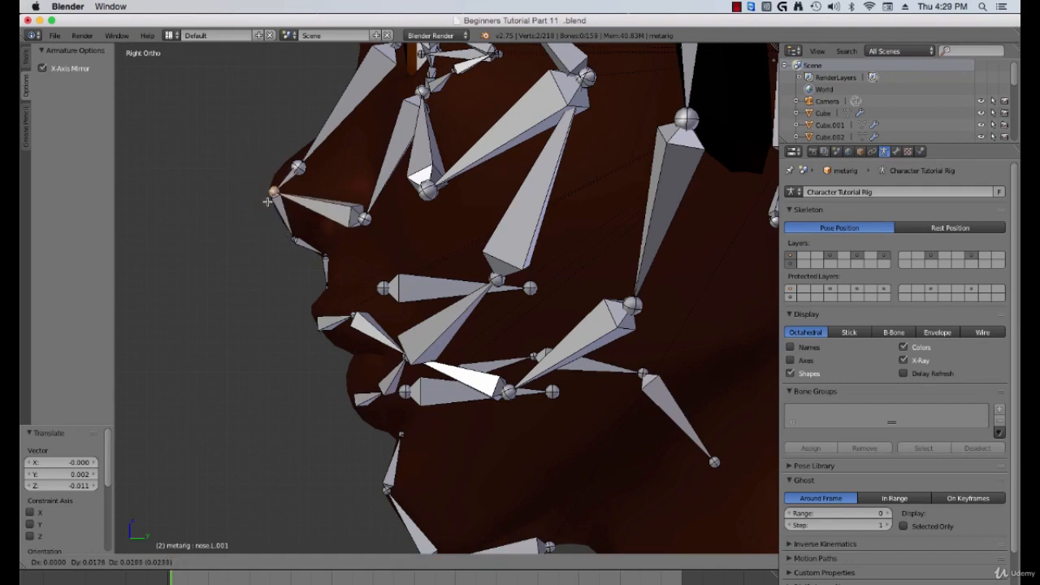
pyautogui.click(293, 174)
# Step: Move the nose bridge joints up along the nose profile in side view
pyautogui.rightClick(297, 167)
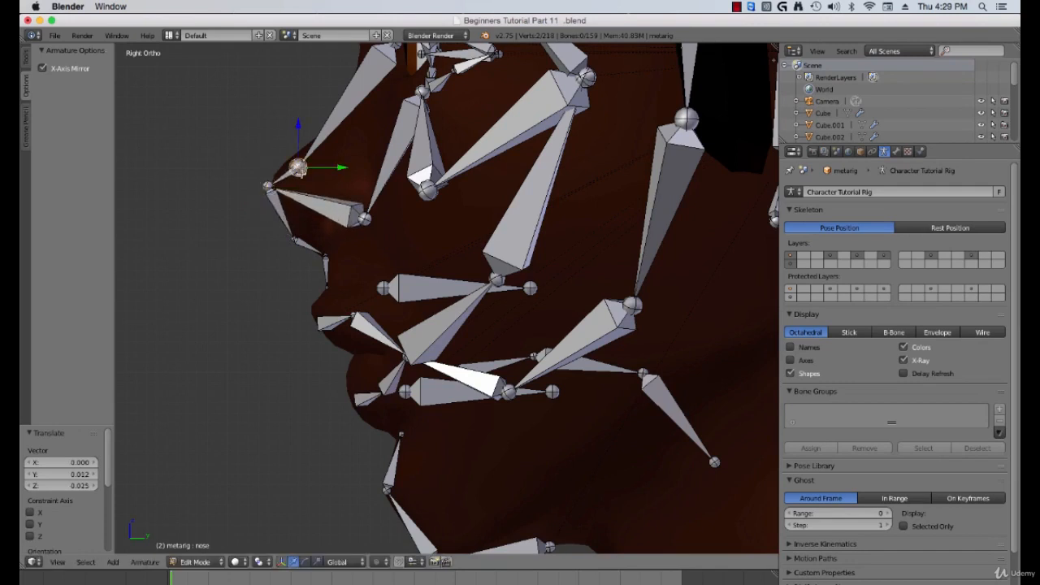
pyautogui.press('g')
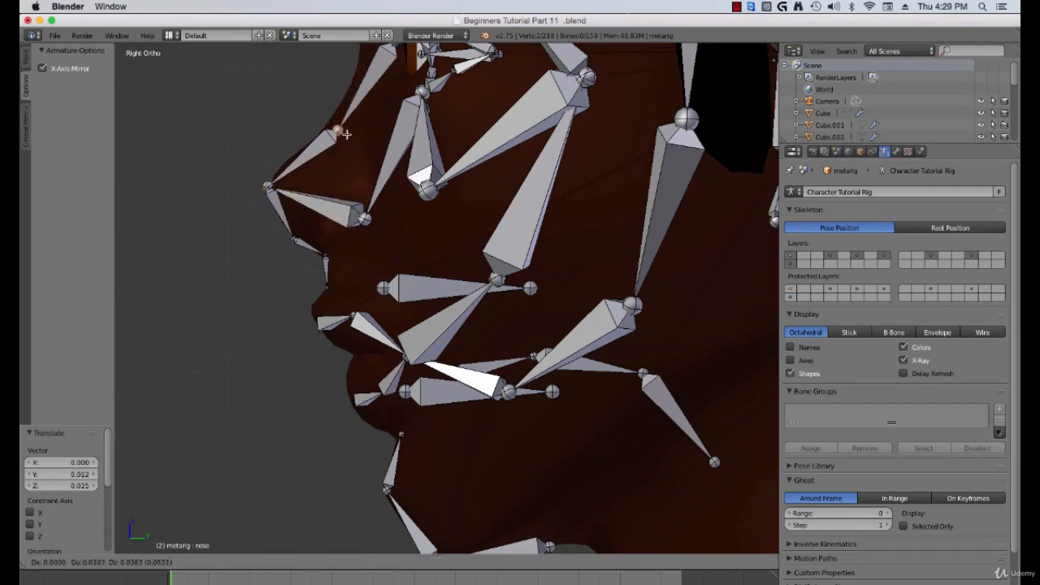
pyautogui.click(334, 136)
pyautogui.rightClick(364, 218)
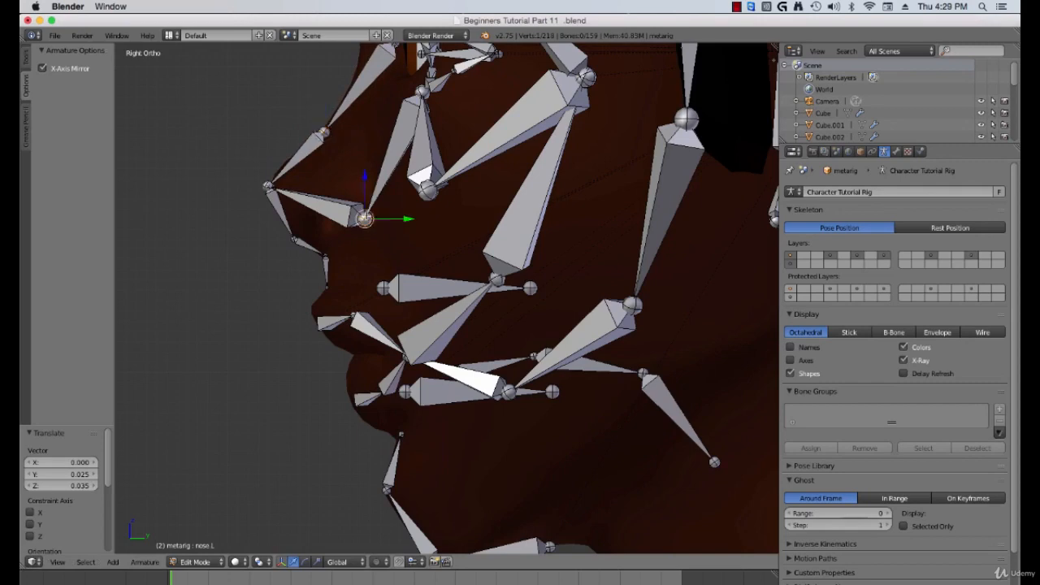
pyautogui.press('g')
pyautogui.click(367, 198)
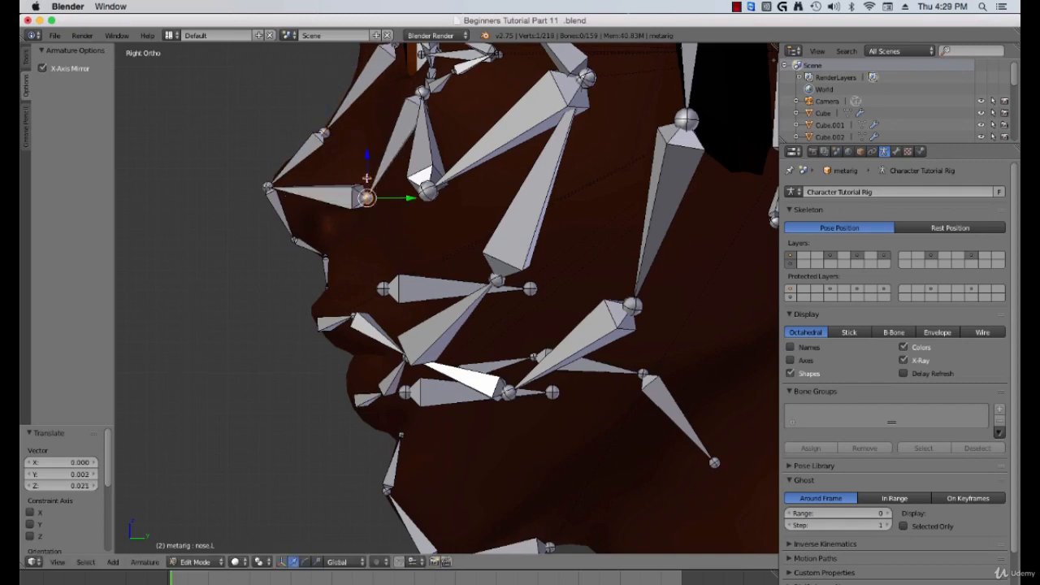
# Step: Select the inner brow joint and move it about -0.028 along Y to fit the brow
pyautogui.keyDown('shift'); pyautogui.moveTo(346, 128); pyautogui.dragTo(327, 195, button='middle'); pyautogui.keyUp('shift')
pyautogui.keyDown('shift'); pyautogui.moveTo(362, 94); pyautogui.dragTo(376, 225, button='middle'); pyautogui.keyUp('shift')
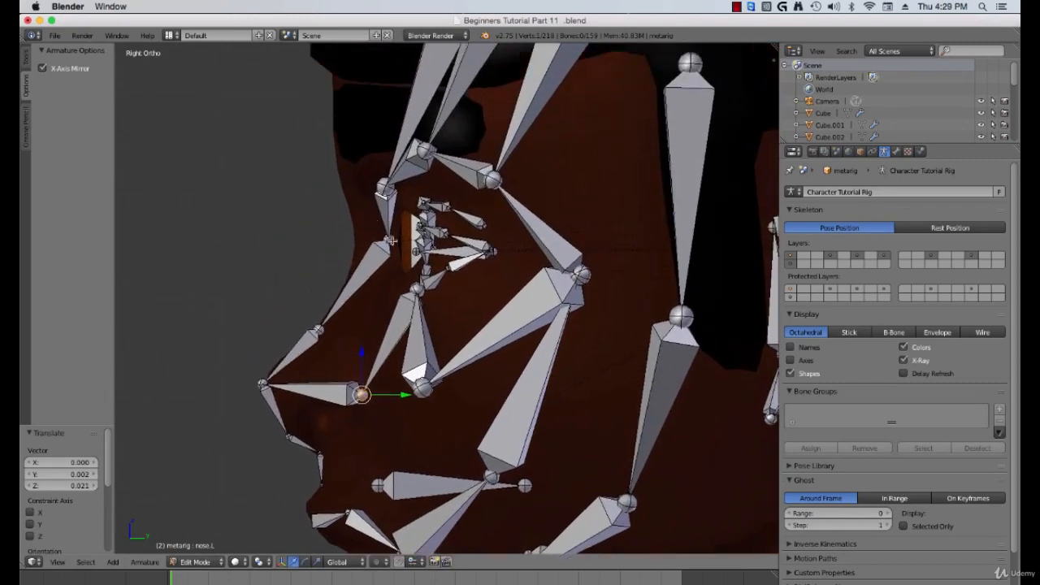
pyautogui.rightClick(390, 240)
pyautogui.press('a')
pyautogui.rightClick(391, 240)
pyautogui.moveTo(414, 255); pyautogui.dragTo(465, 252, button='middle')
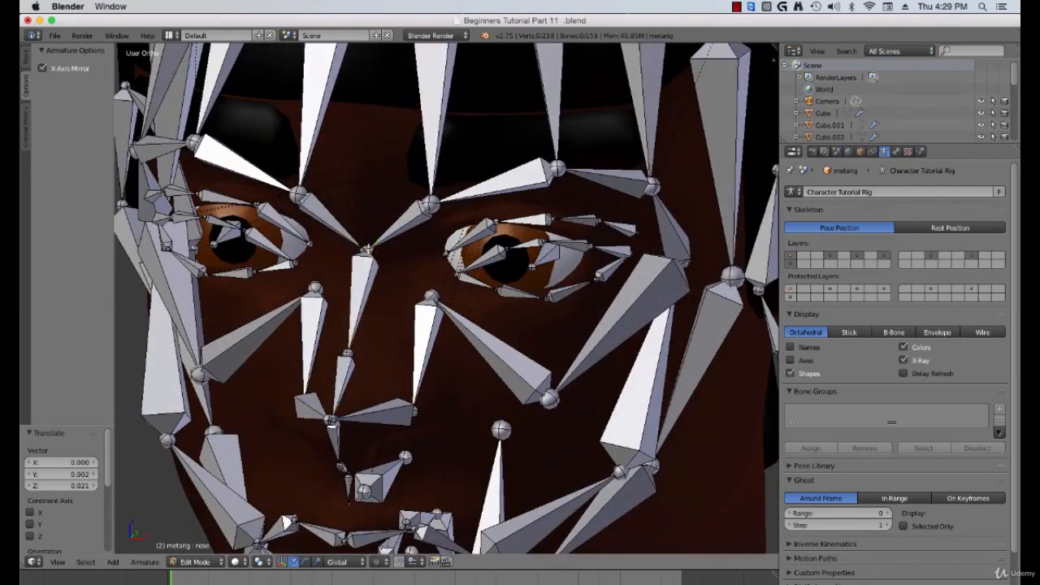
pyautogui.rightClick(362, 248)
pyautogui.press('KP_3')
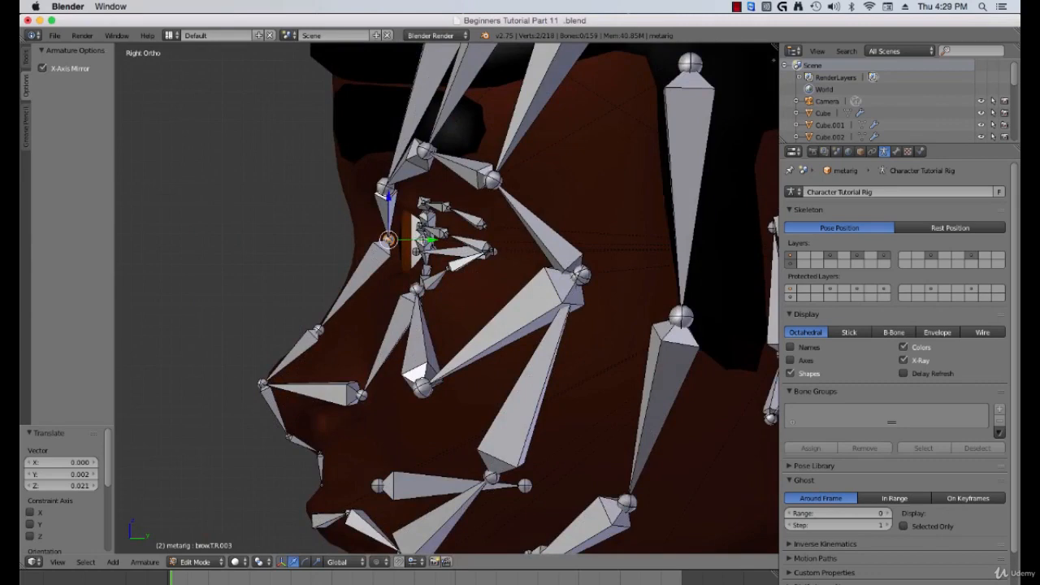
pyautogui.moveTo(431, 239); pyautogui.dragTo(401, 241)
pyautogui.keyDown('shift'); pyautogui.moveTo(346, 213); pyautogui.dragTo(357, 253, button='middle'); pyautogui.keyUp('shift')
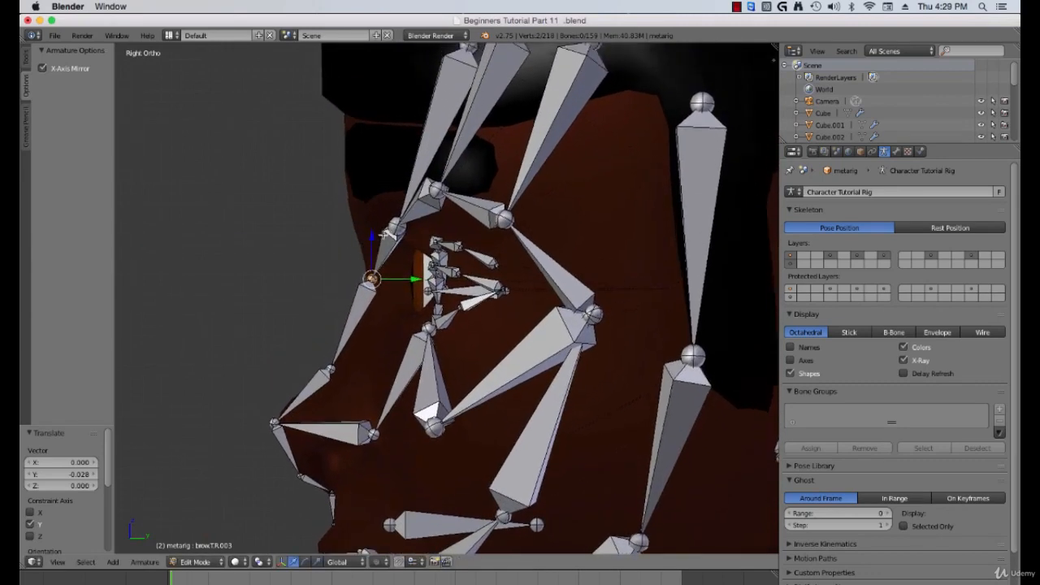
# Step: Move the upper brow joint up onto the brow ridge in side view, checking it in wireframe
pyautogui.rightClick(396, 221)
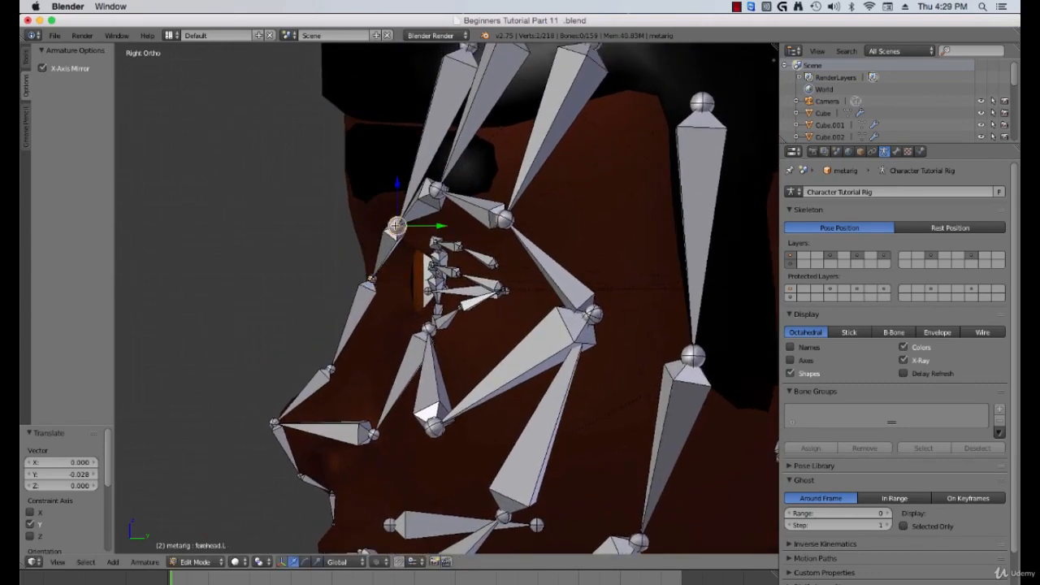
pyautogui.moveTo(396, 223); pyautogui.dragTo(490, 247, button='middle')
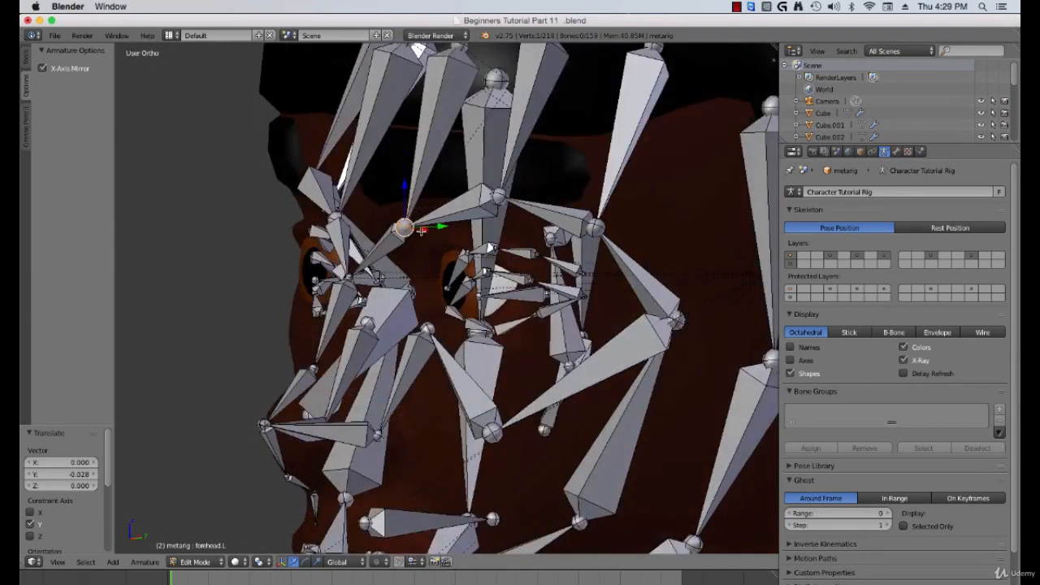
pyautogui.press('z')
pyautogui.scroll(5, 407, 233)
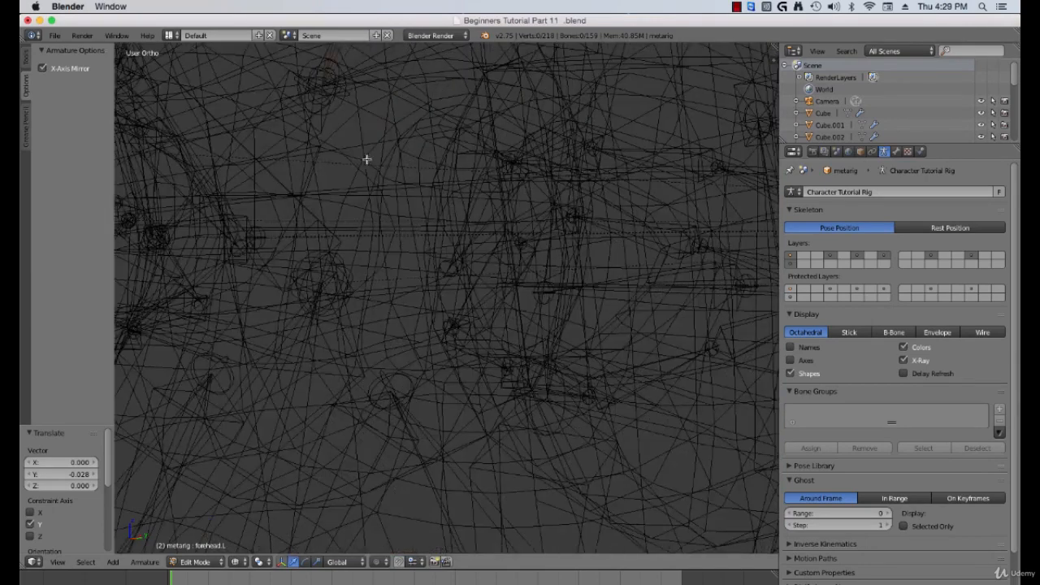
pyautogui.rightClick(325, 88)
pyautogui.keyDown('shift'); pyautogui.rightClick(325, 89); pyautogui.keyUp('shift')
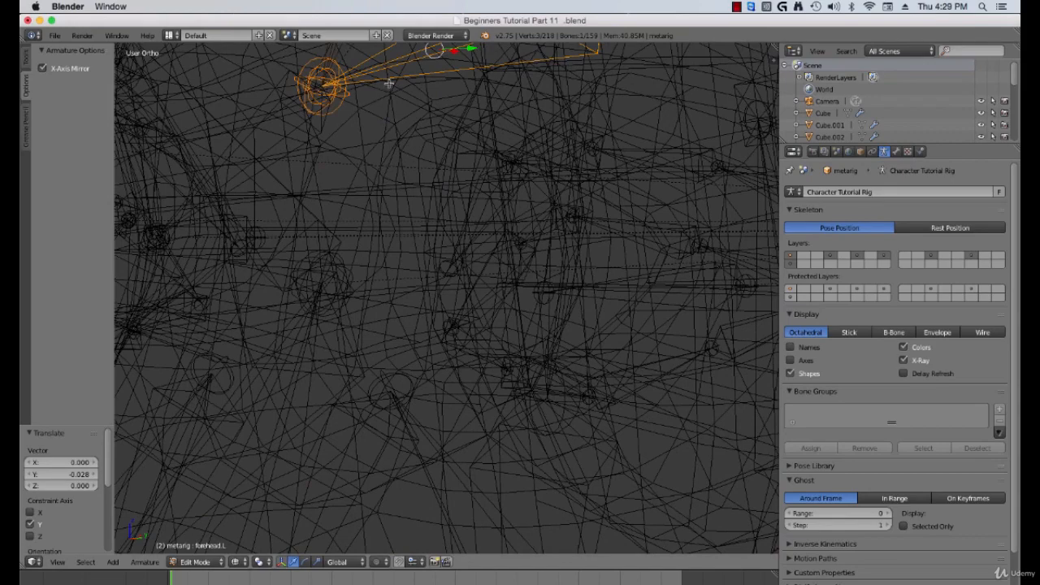
pyautogui.hotkey('ctrl', 'z')
pyautogui.rightClick(324, 98)
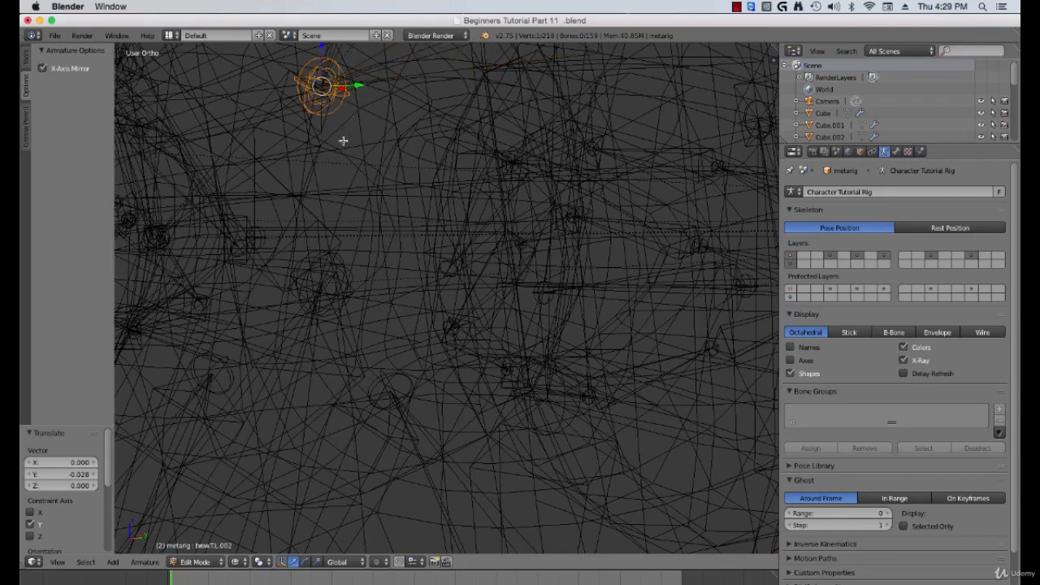
pyautogui.scroll(-2, 343, 140)
pyautogui.press('z')
pyautogui.scroll(-4, 362, 181)
pyautogui.moveTo(412, 220); pyautogui.dragTo(398, 216, button='middle')
pyautogui.press('KP_3')
pyautogui.press('g')
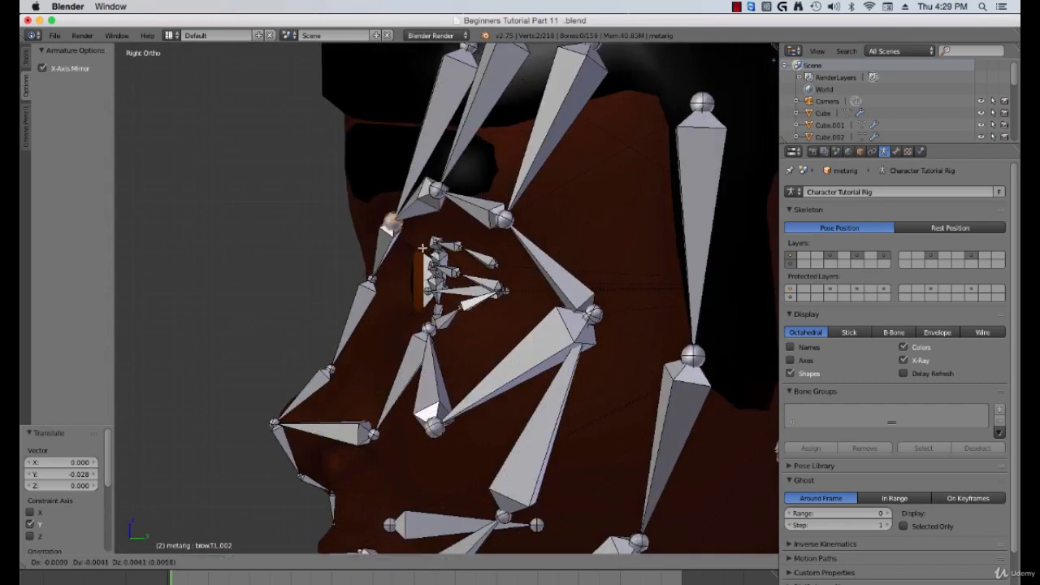
pyautogui.click(389, 190)
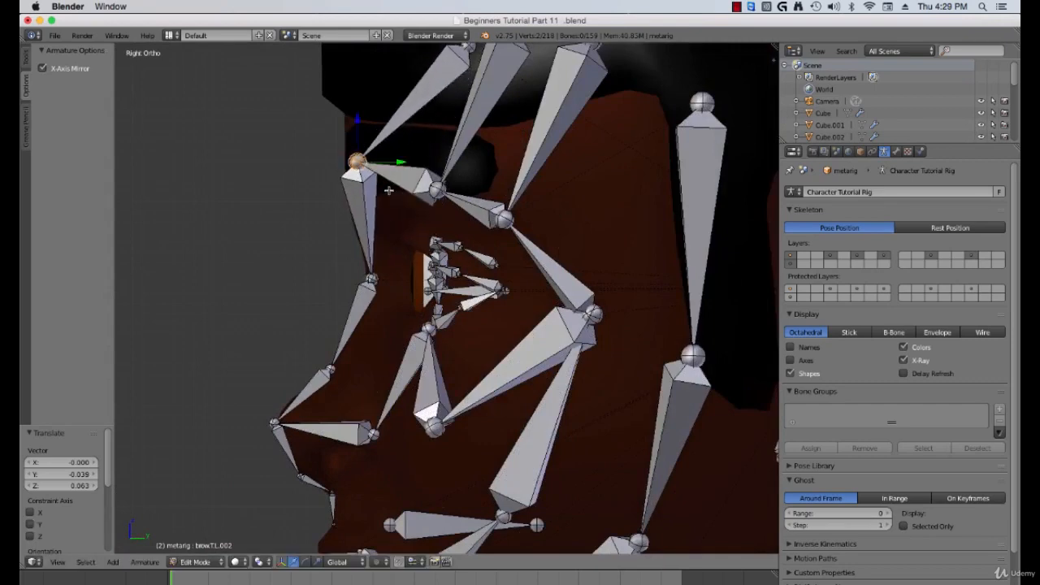
# Step: Select the upper forehead joint in front view and move it slightly up, checking it in wireframe
pyautogui.press('KP_1')
pyautogui.rightClick(570, 189)
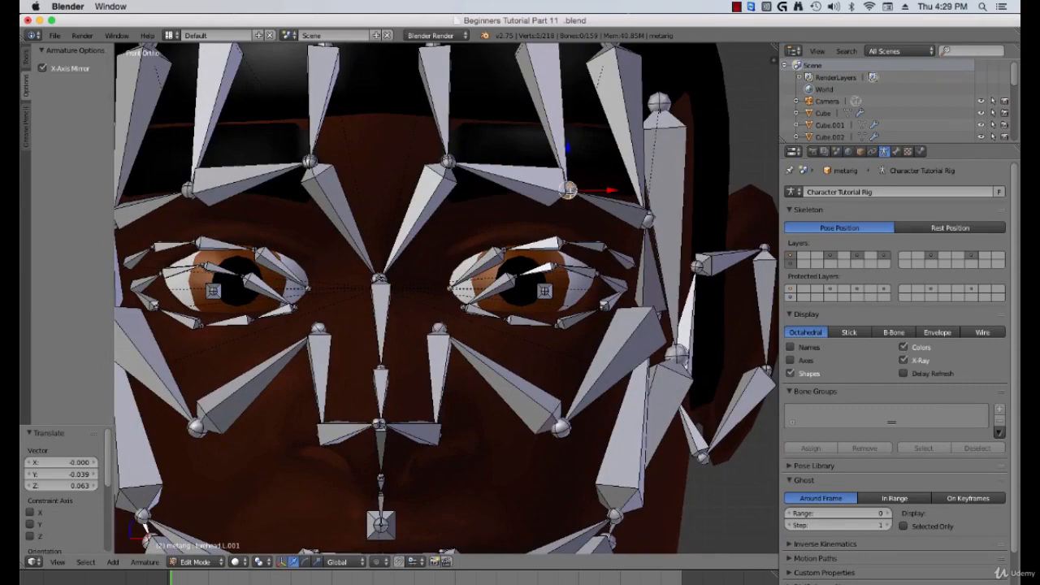
pyautogui.press('z')
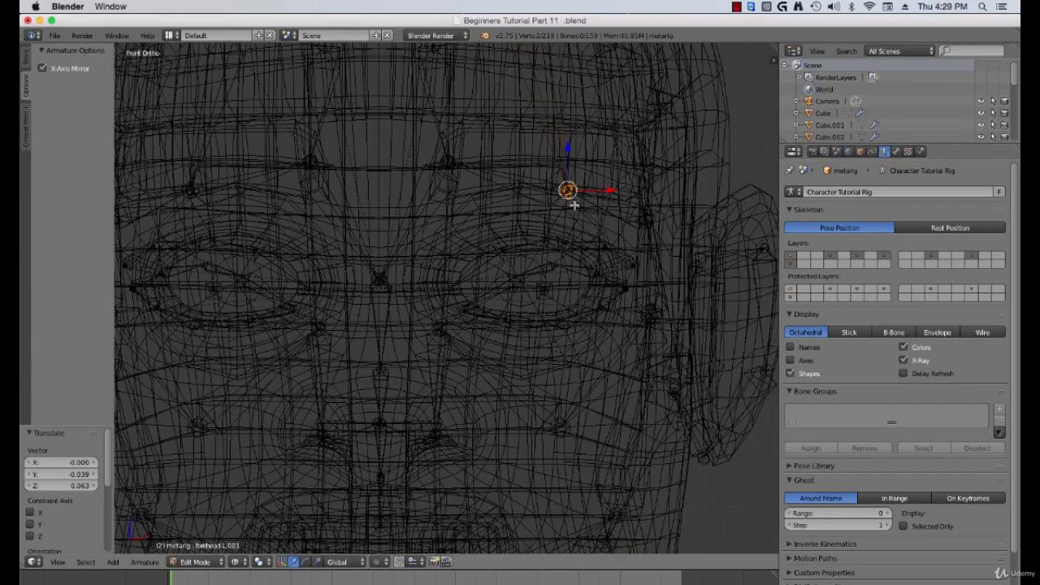
pyautogui.press('z')
pyautogui.press('g')
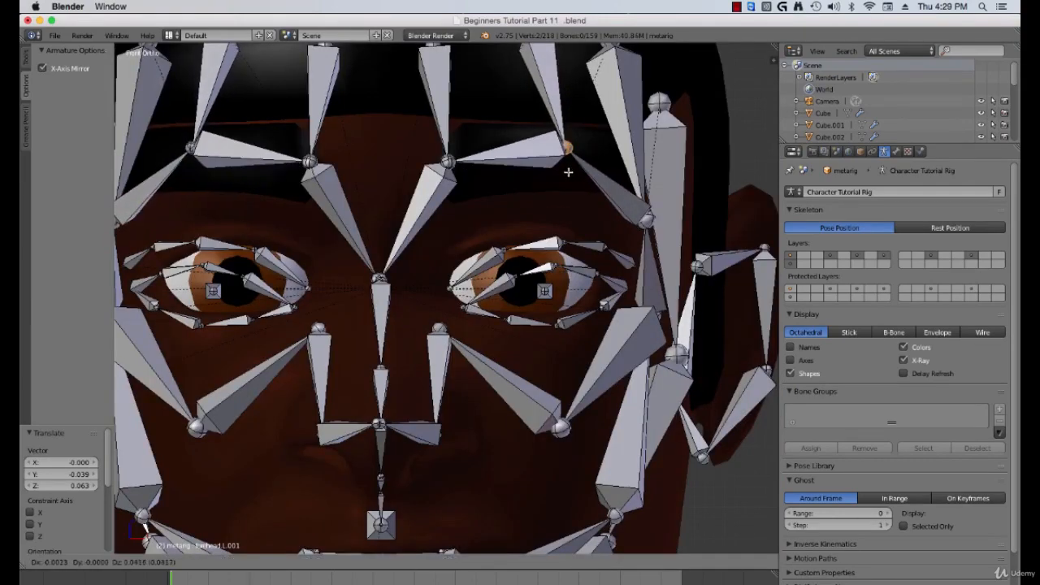
pyautogui.click(581, 186)
# Step: Box-select the forehead joint in an orbited view and move it up along the forehead to sit on the head surface
pyautogui.moveTo(581, 186); pyautogui.dragTo(469, 200, button='middle')
pyautogui.press('a')
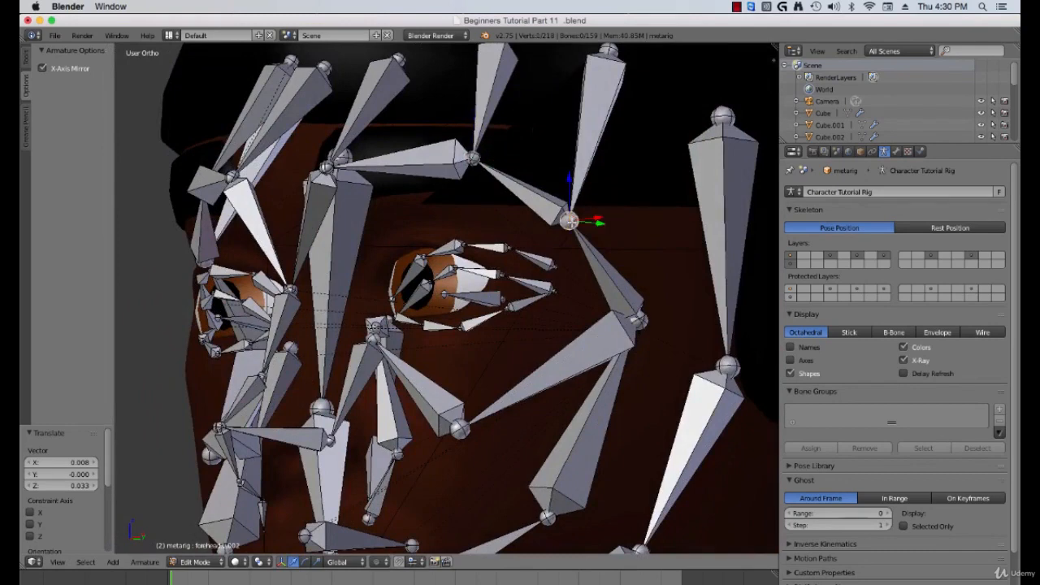
pyautogui.press('b')
pyautogui.moveTo(563, 216); pyautogui.dragTo(580, 229)
pyautogui.press('g')
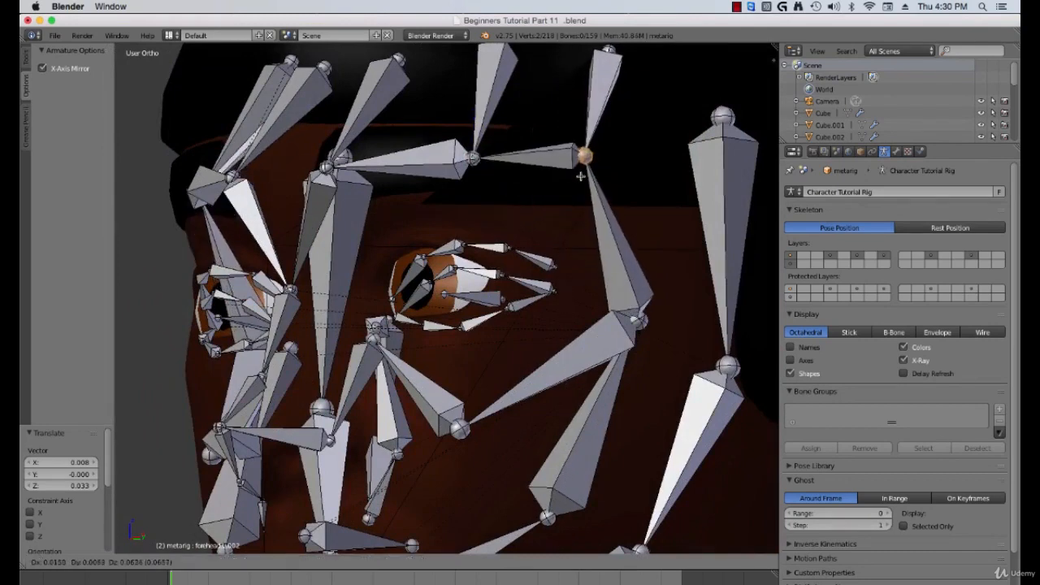
pyautogui.click(580, 195)
pyautogui.moveTo(581, 195); pyautogui.dragTo(583, 246, button='middle')
pyautogui.press('g')
pyautogui.click(532, 210)
# Step: Inspect the forehead joints from front and orbited views, selecting them to check their placement
pyautogui.scroll(-3, 532, 211)
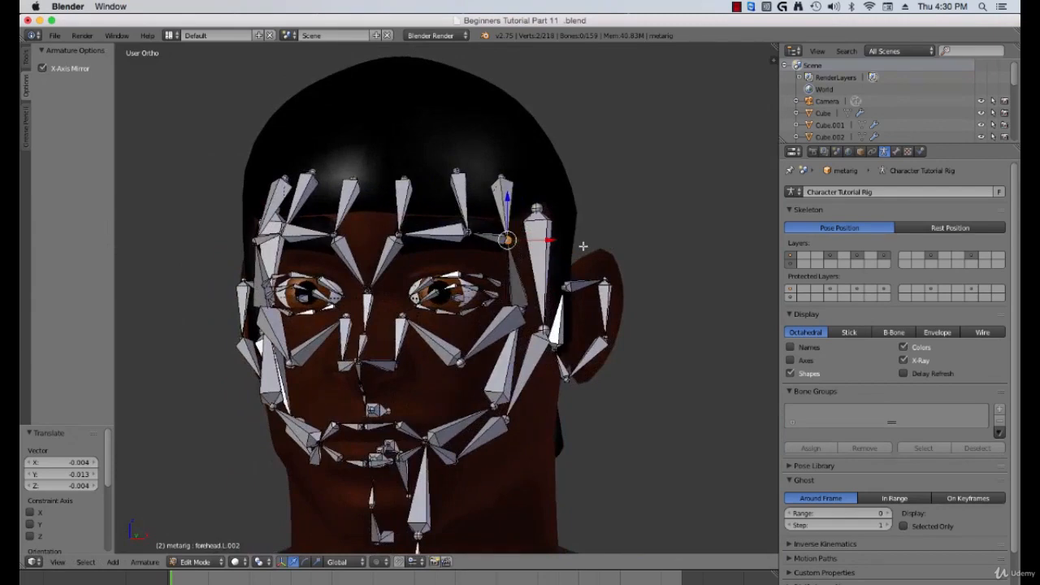
pyautogui.press('KP_1')
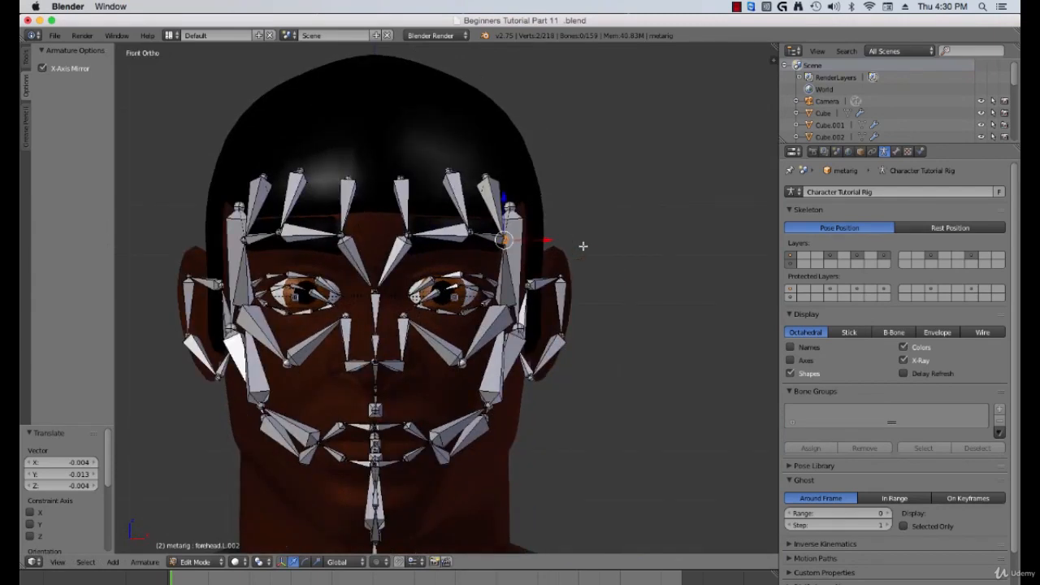
pyautogui.scroll(3, 536, 295)
pyautogui.moveTo(484, 198); pyautogui.dragTo(485, 212, button='middle')
pyautogui.rightClick(394, 169)
pyautogui.moveTo(394, 170); pyautogui.dragTo(382, 205, button='middle')
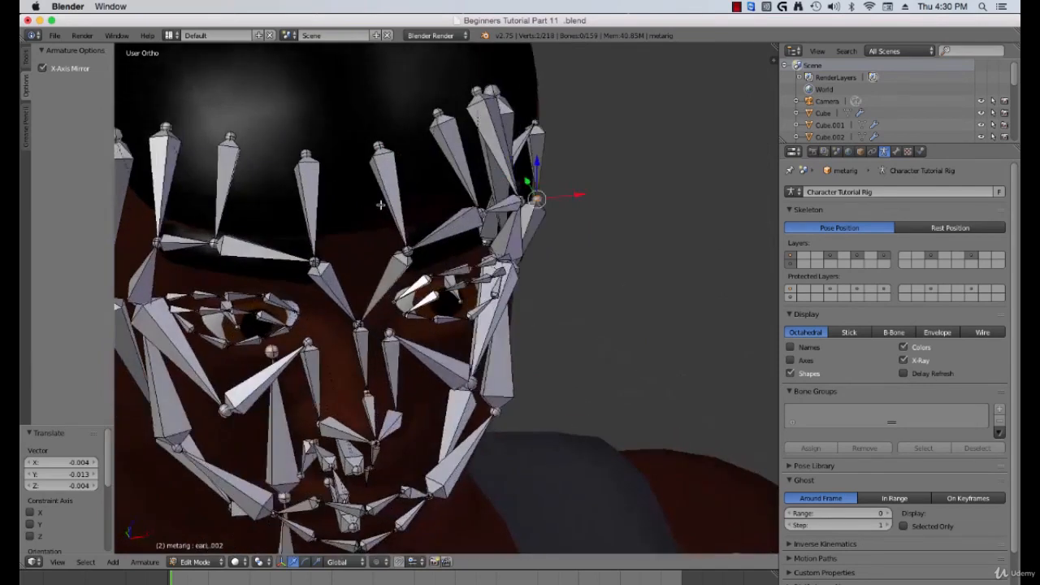
pyautogui.rightClick(381, 146)
pyautogui.keyDown('ctrl'); pyautogui.rightClick(454, 104); pyautogui.keyUp('ctrl')
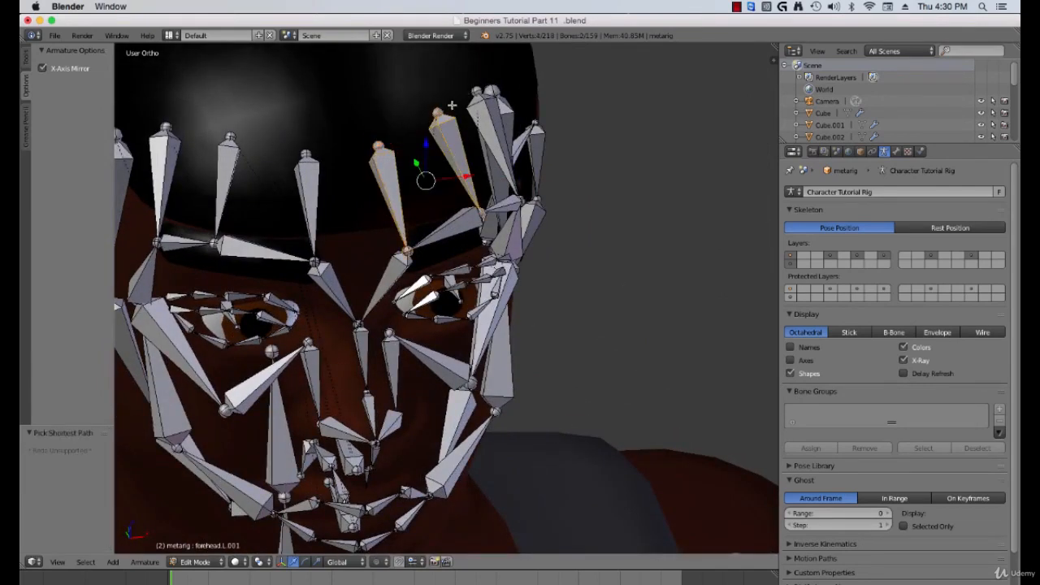
pyautogui.hotkey('ctrl', 'z')
pyautogui.keyDown('shift'); pyautogui.rightClick(442, 107); pyautogui.keyUp('shift')
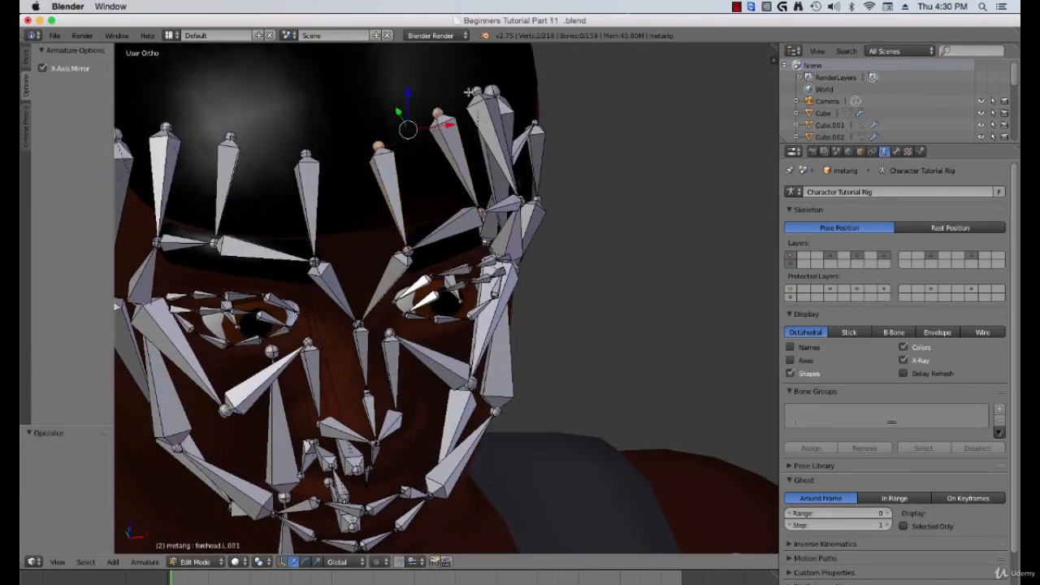
pyautogui.keyDown('shift'); pyautogui.rightClick(481, 87); pyautogui.keyUp('shift')
pyautogui.moveTo(481, 89); pyautogui.dragTo(501, 159, button='middle')
pyautogui.moveTo(398, 140); pyautogui.dragTo(415, 166)
pyautogui.moveTo(443, 236); pyautogui.dragTo(398, 227, button='middle')
pyautogui.press('a')
pyautogui.scroll(1, 399, 195)
pyautogui.scroll(1, 401, 229)
pyautogui.press('KP_1')
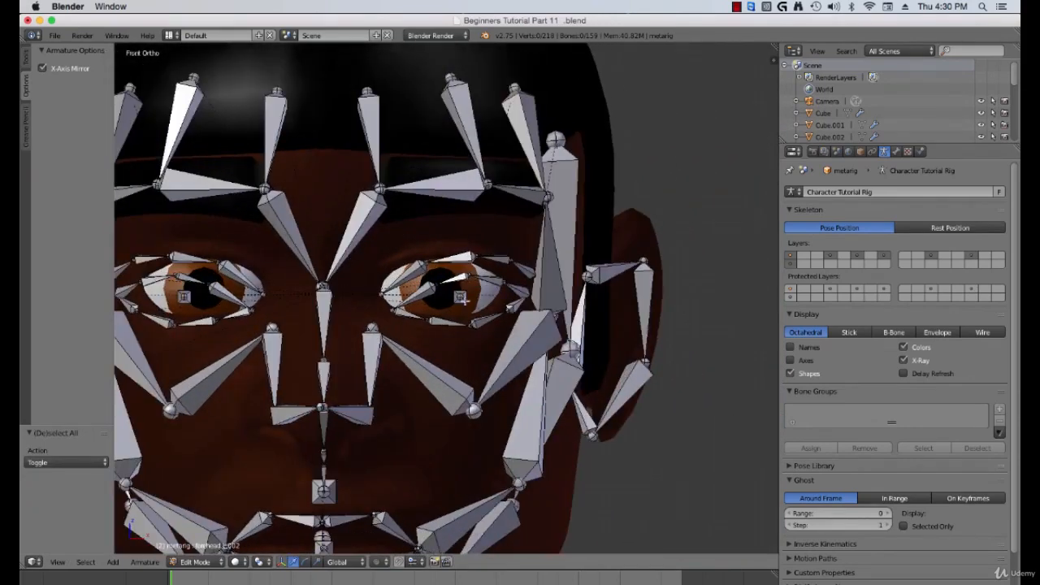
pyautogui.scroll(2, 447, 299)
pyautogui.scroll(-7, 447, 299)
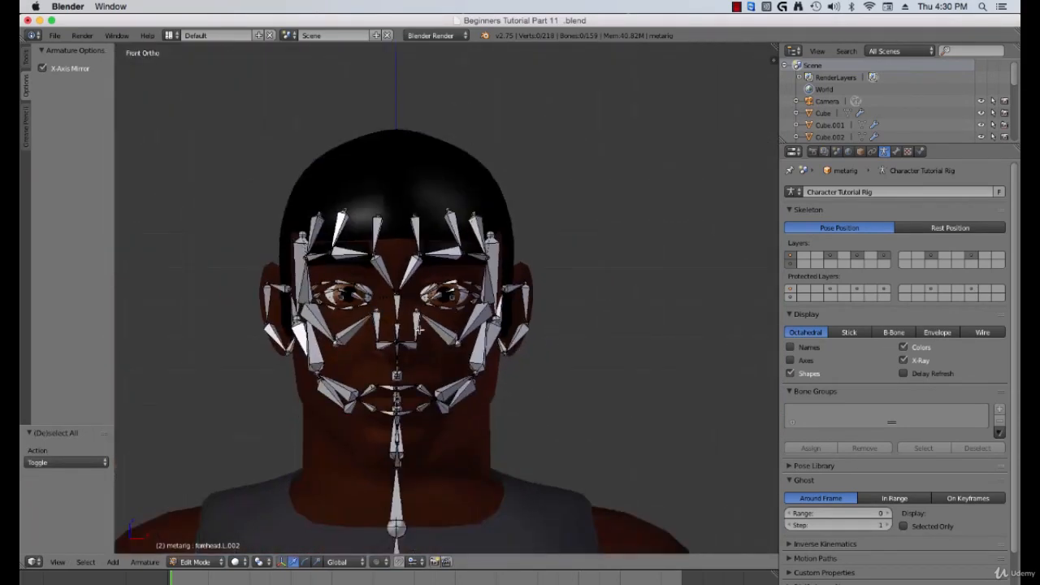
pyautogui.scroll(3, 419, 329)
pyautogui.scroll(4, 483, 290)
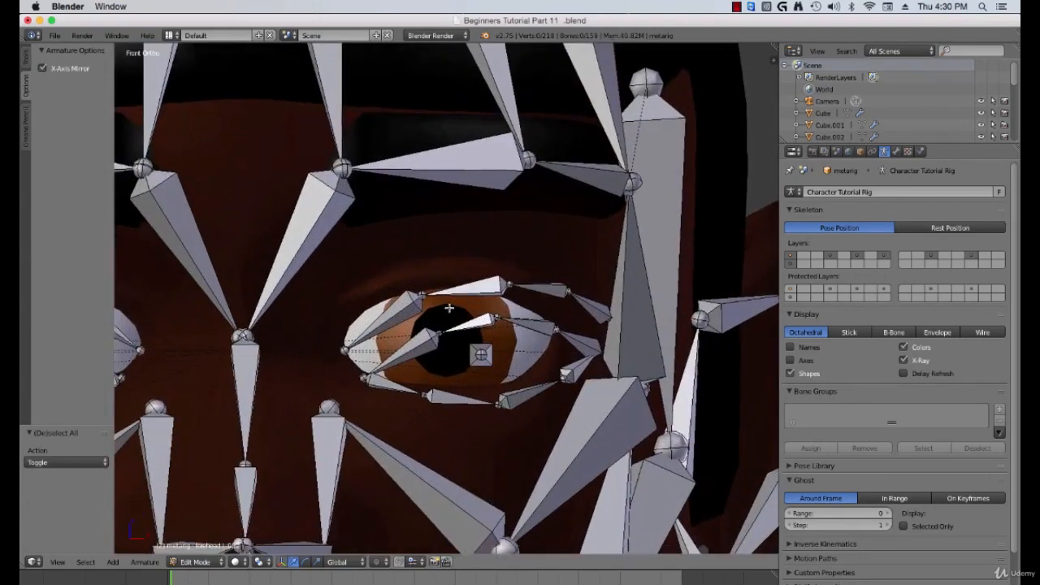
# Step: Select the lower brow bones over the left eye and move them up above the eye
pyautogui.rightClick(456, 285)
pyautogui.keyDown('shift'); pyautogui.rightClick(548, 284); pyautogui.keyUp('shift')
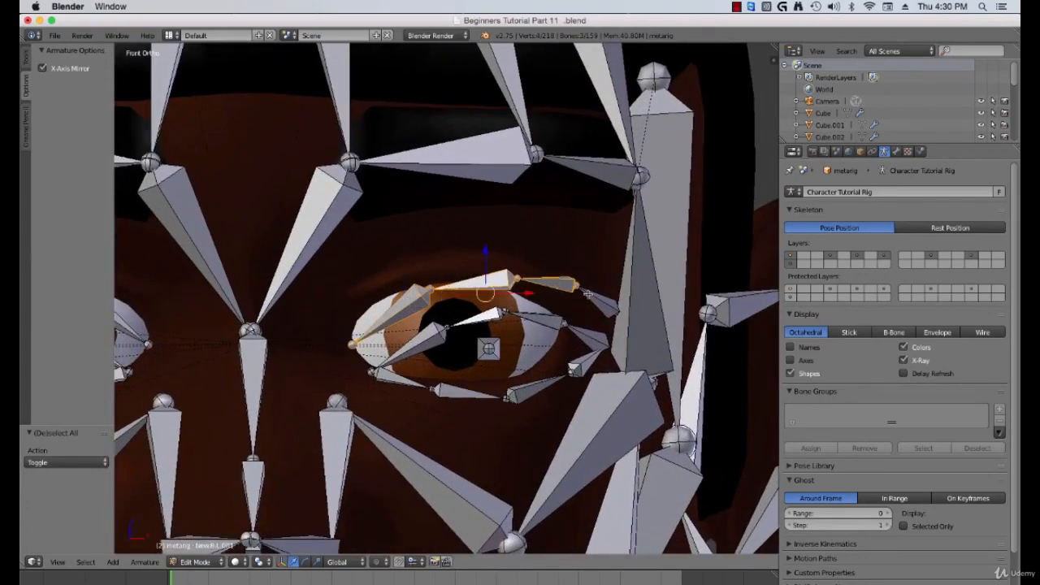
pyautogui.keyDown('shift'); pyautogui.rightClick(596, 299); pyautogui.keyUp('shift')
pyautogui.press('g')
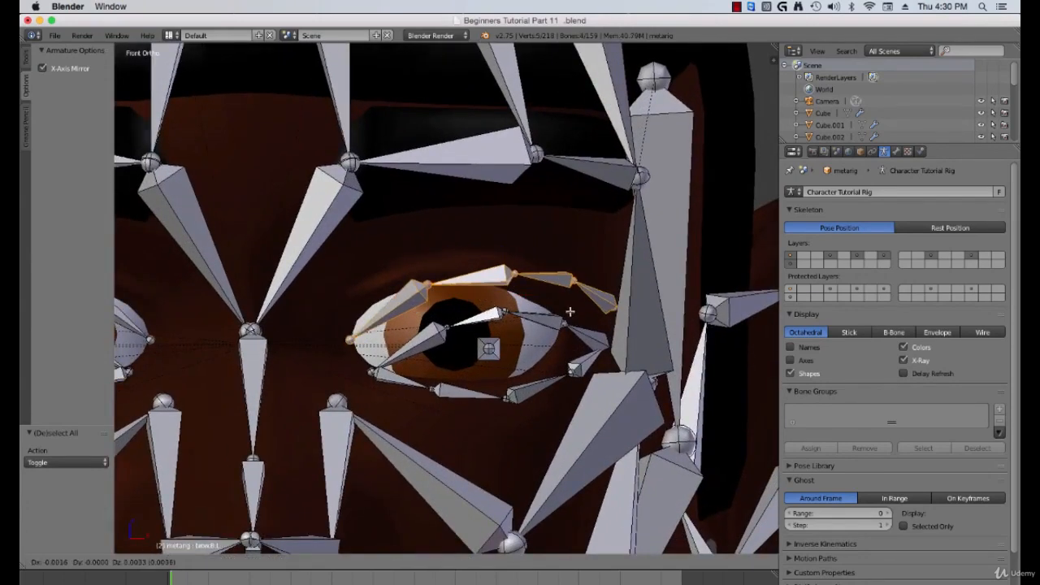
pyautogui.click(546, 261)
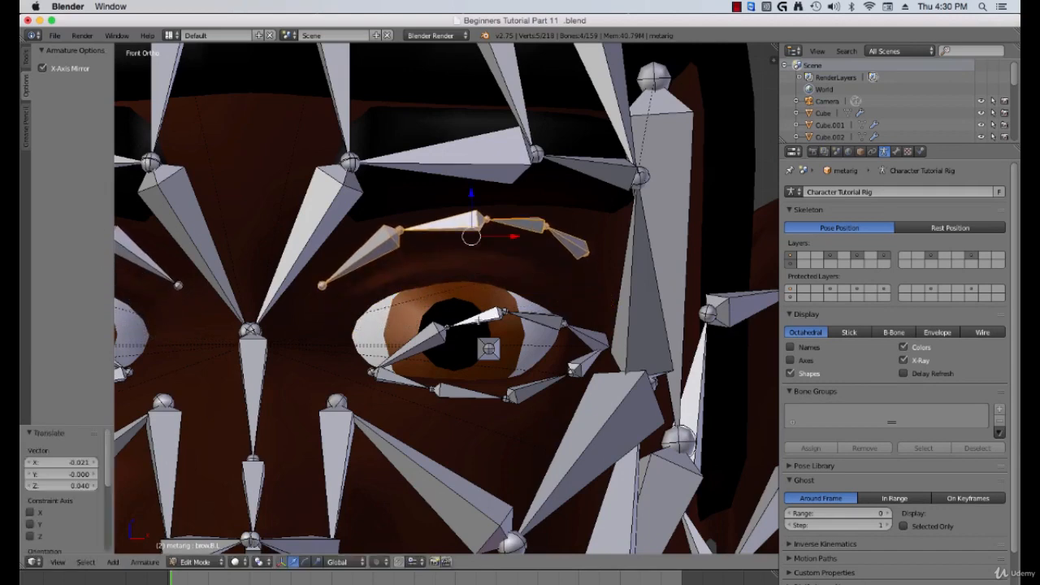
# Step: Select all the eyelid bones around the left eye and move them together onto the eye opening
pyautogui.rightClick(435, 333)
pyautogui.keyDown('shift'); pyautogui.rightClick(485, 322); pyautogui.keyUp('shift')
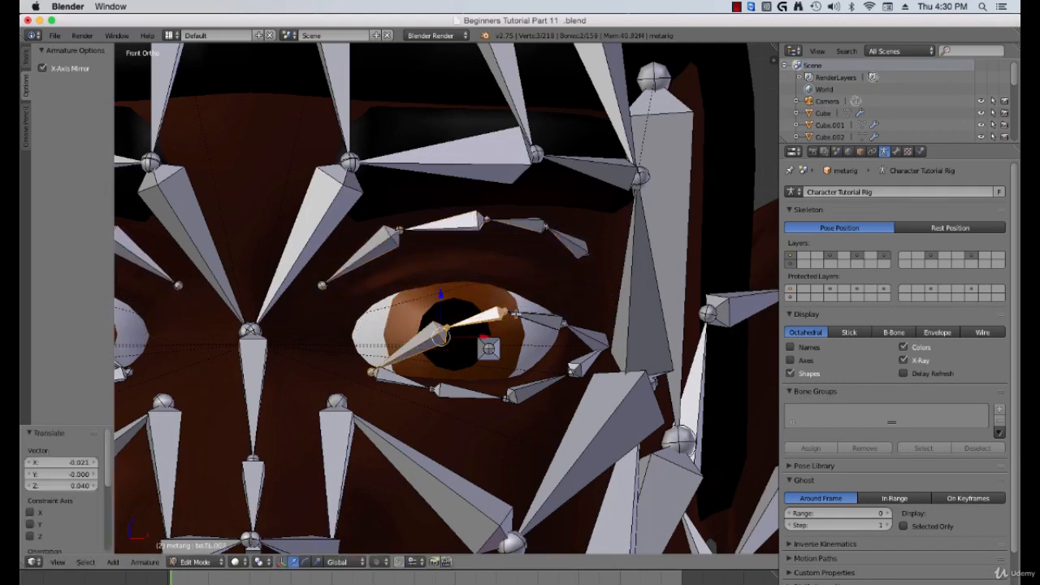
pyautogui.keyDown('shift'); pyautogui.rightClick(535, 317); pyautogui.keyUp('shift')
pyautogui.keyDown('shift'); pyautogui.rightClick(590, 336); pyautogui.keyUp('shift')
pyautogui.keyDown('shift'); pyautogui.rightClick(578, 366); pyautogui.keyUp('shift')
pyautogui.keyDown('shift'); pyautogui.rightClick(538, 387); pyautogui.keyUp('shift')
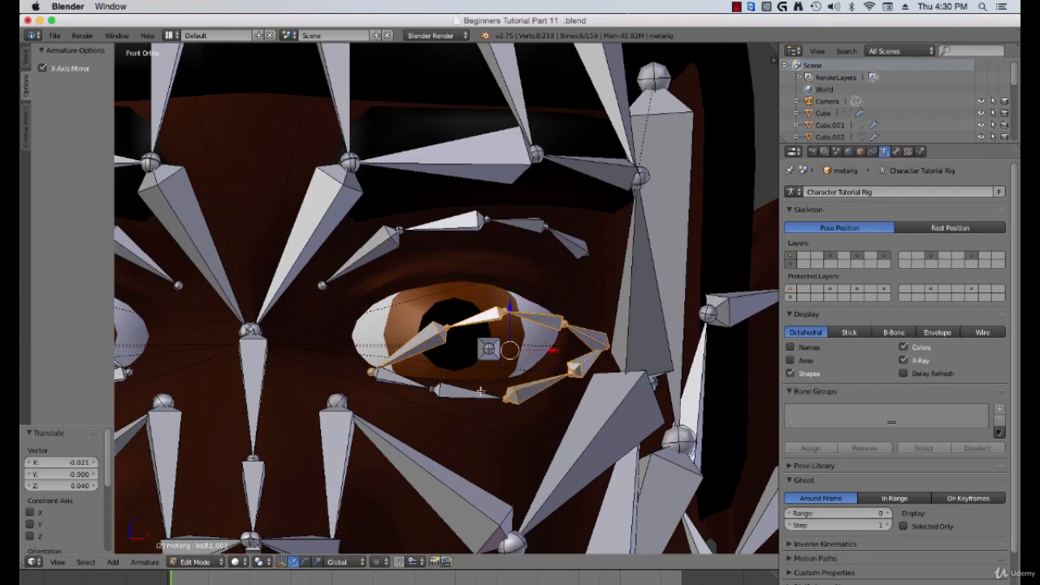
pyautogui.keyDown('shift'); pyautogui.rightClick(479, 393); pyautogui.keyUp('shift')
pyautogui.keyDown('shift'); pyautogui.rightClick(415, 387); pyautogui.keyUp('shift')
pyautogui.keyDown('shift'); pyautogui.rightClick(498, 353); pyautogui.keyUp('shift')
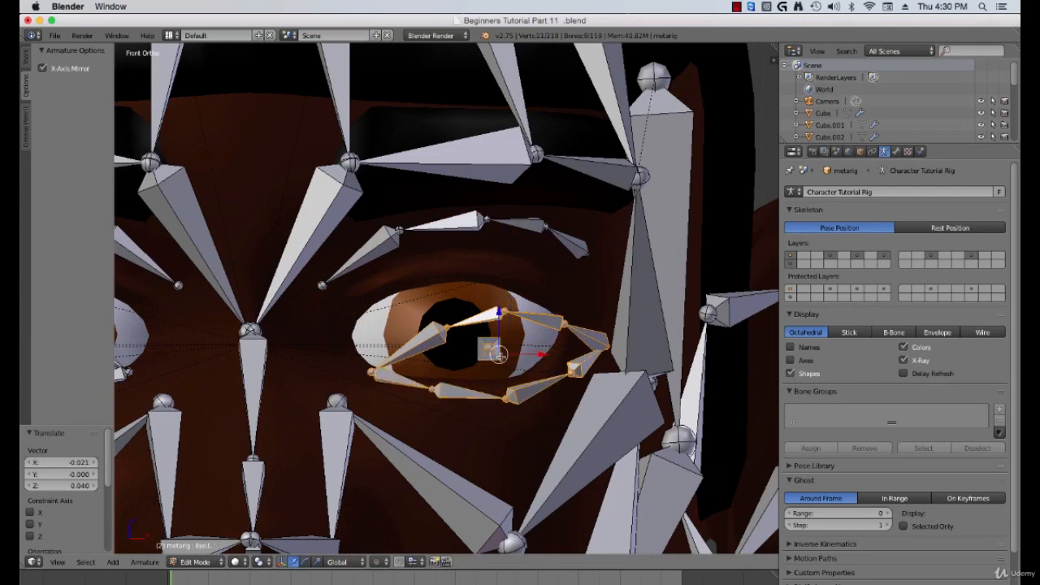
pyautogui.press('g')
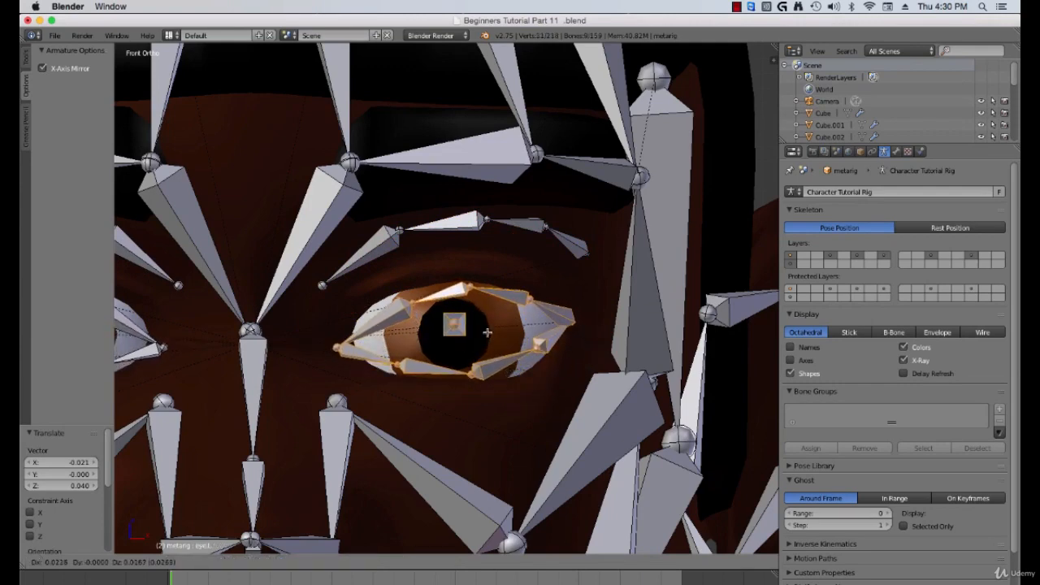
pyautogui.click(482, 336)
# Step: Move the lower eyelid joints down onto the lower lid edge
pyautogui.scroll(3, 476, 333)
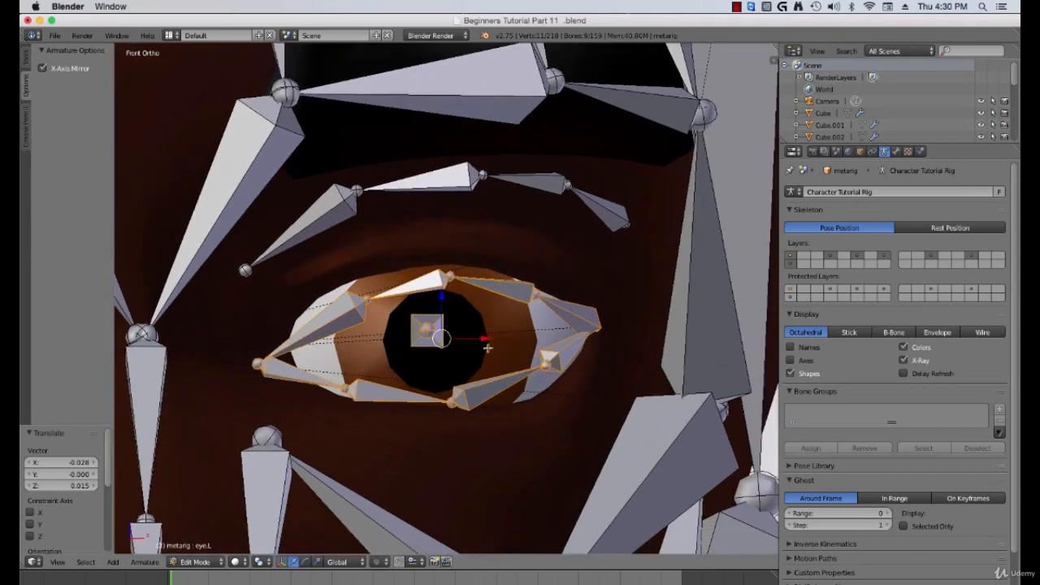
pyautogui.rightClick(544, 365)
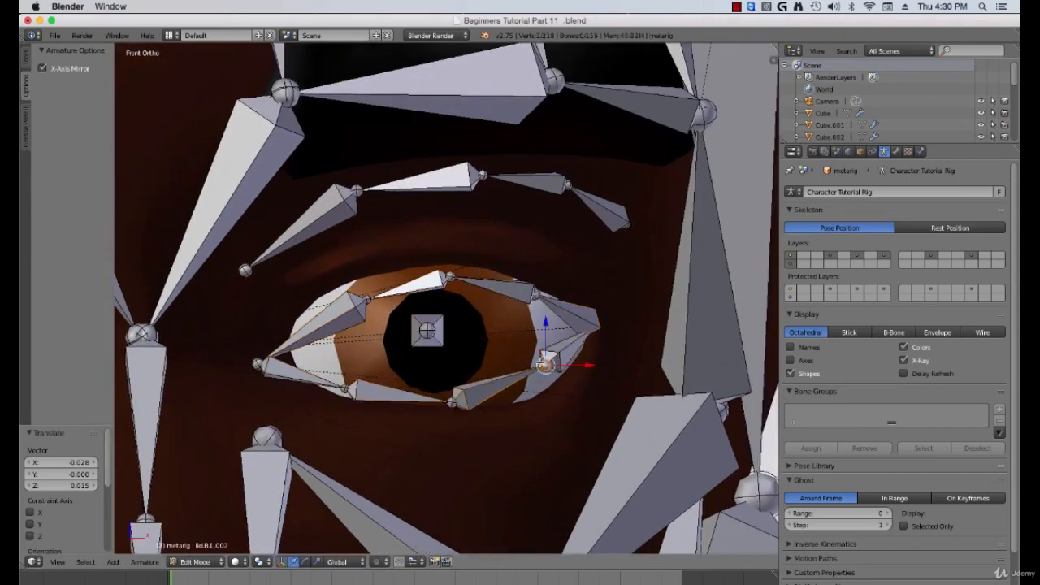
pyautogui.press('g')
pyautogui.click(540, 394)
pyautogui.rightClick(453, 406)
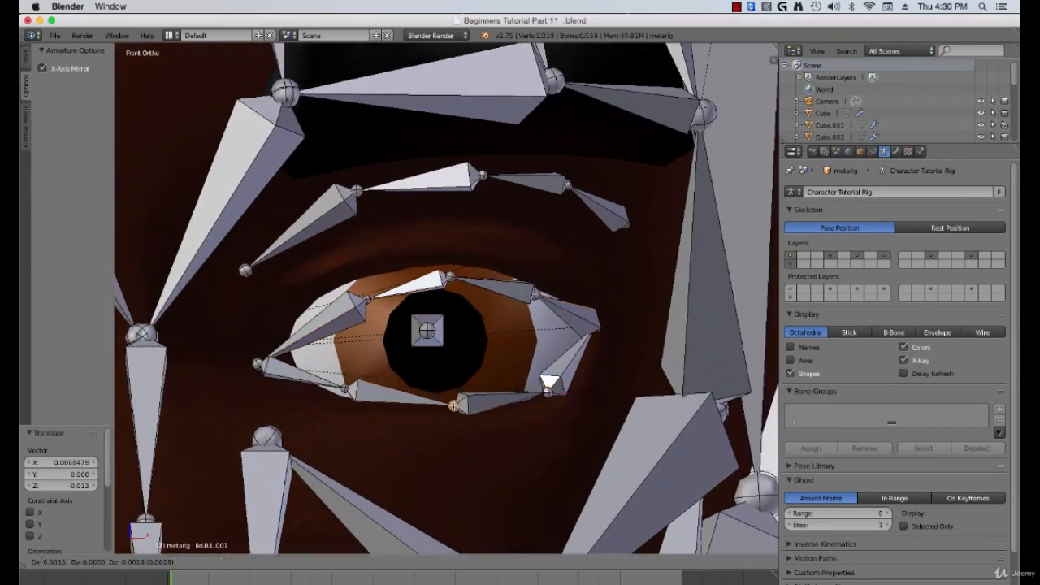
pyautogui.rightClick(351, 391)
pyautogui.press('g')
pyautogui.click(348, 398)
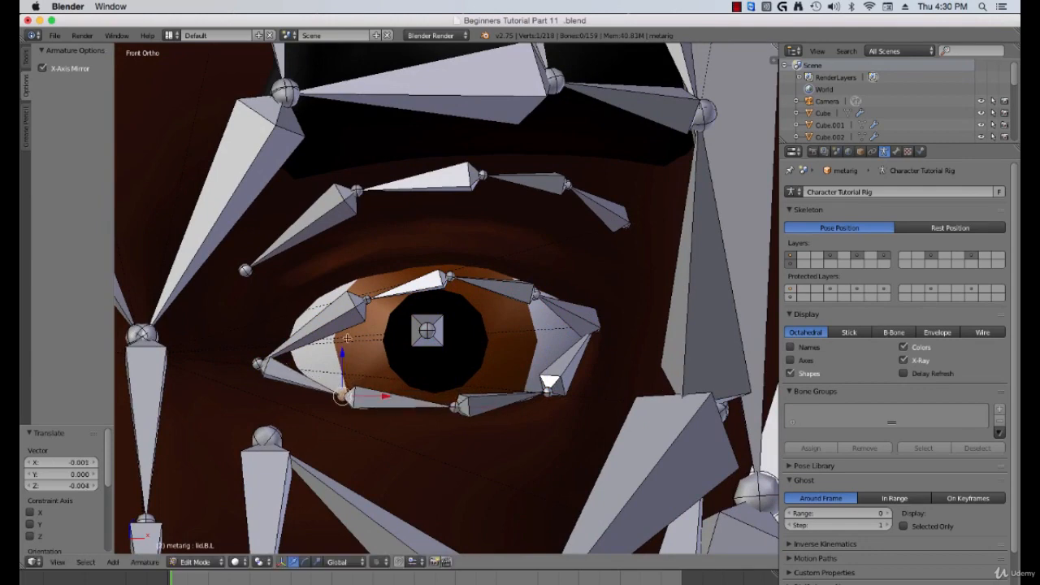
# Step: Move the upper eyelid joints up onto the upper lid edge, including the outer upper joint
pyautogui.rightClick(363, 303)
pyautogui.press('g')
pyautogui.click(335, 286)
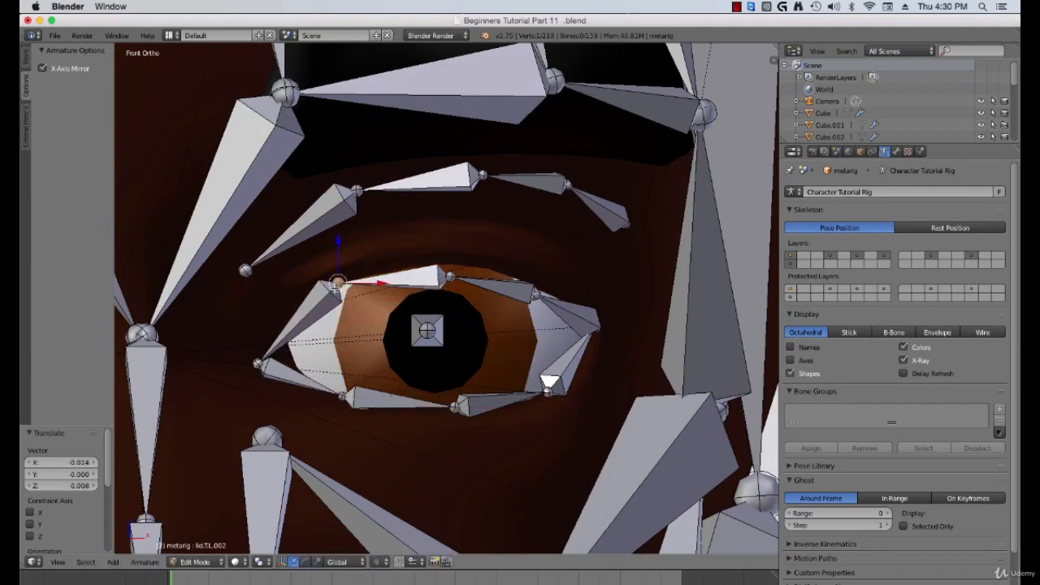
pyautogui.rightClick(451, 277)
pyautogui.press('g')
pyautogui.click(469, 260)
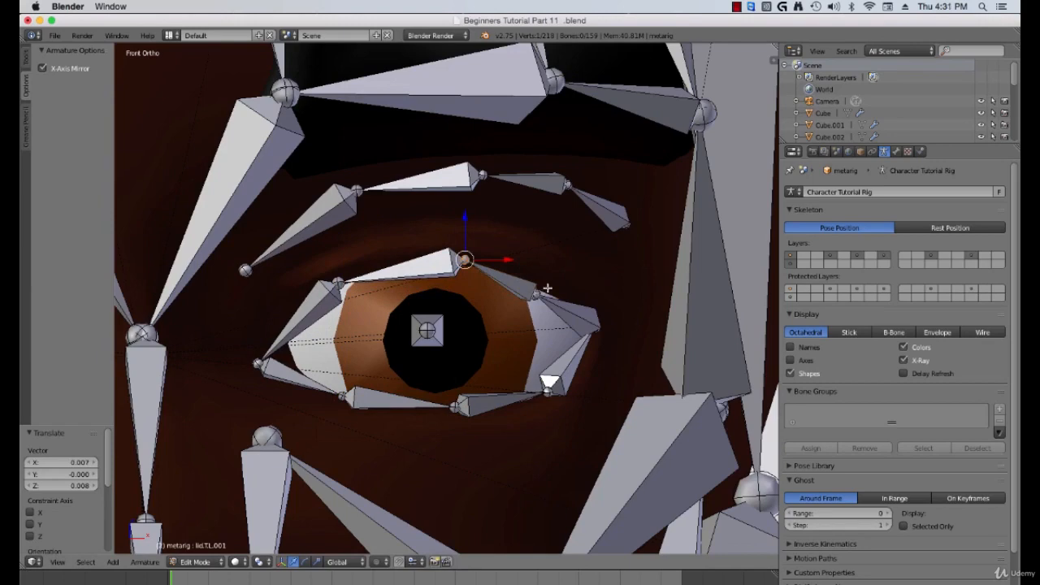
pyautogui.rightClick(543, 291)
pyautogui.press('g')
pyautogui.click(551, 288)
# Step: Move two lower eyelid joints back along Y by about -0.020 and -0.031 to wrap around the eyeball
pyautogui.moveTo(548, 290); pyautogui.dragTo(422, 423, button='middle')
pyautogui.rightClick(403, 385)
pyautogui.press('g')
pyautogui.press('y')
pyautogui.click(407, 383)
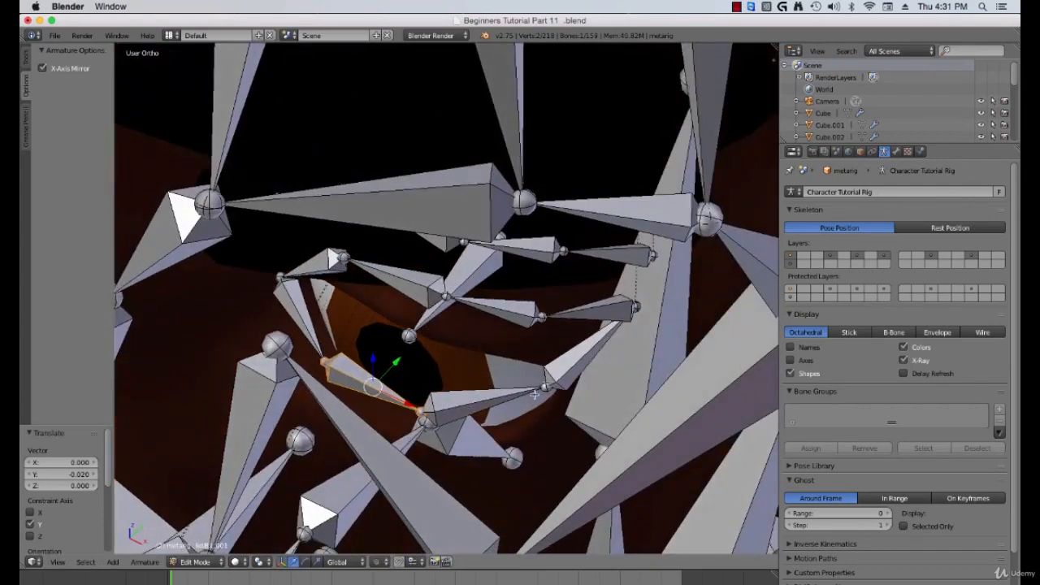
pyautogui.rightClick(543, 389)
pyautogui.press('g')
pyautogui.press('y')
pyautogui.click(551, 395)
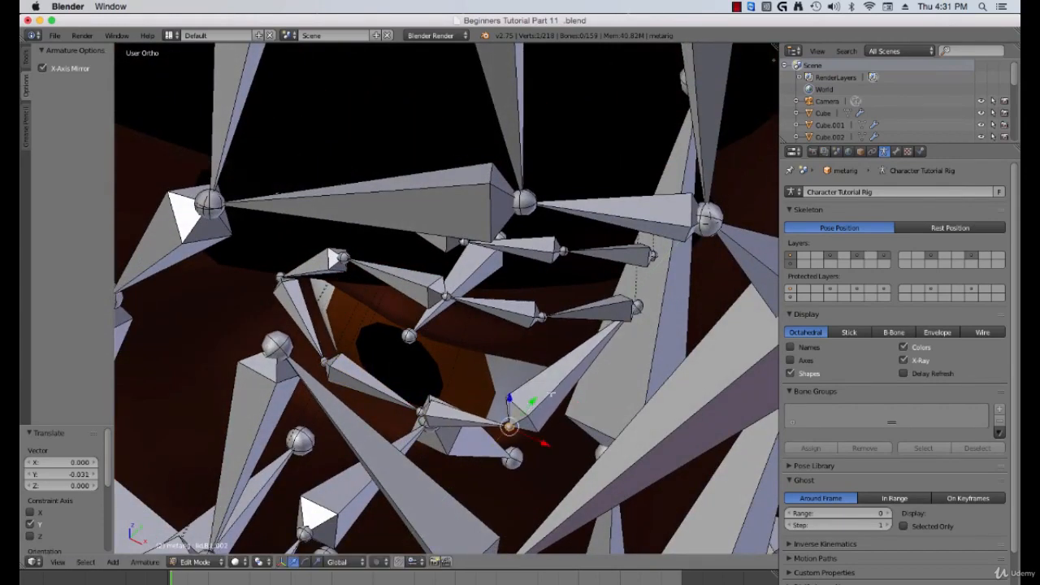
# Step: Move the outer eye-corner joint back along Y about -0.014
pyautogui.moveTo(551, 394); pyautogui.dragTo(567, 347, button='middle')
pyautogui.rightClick(616, 351)
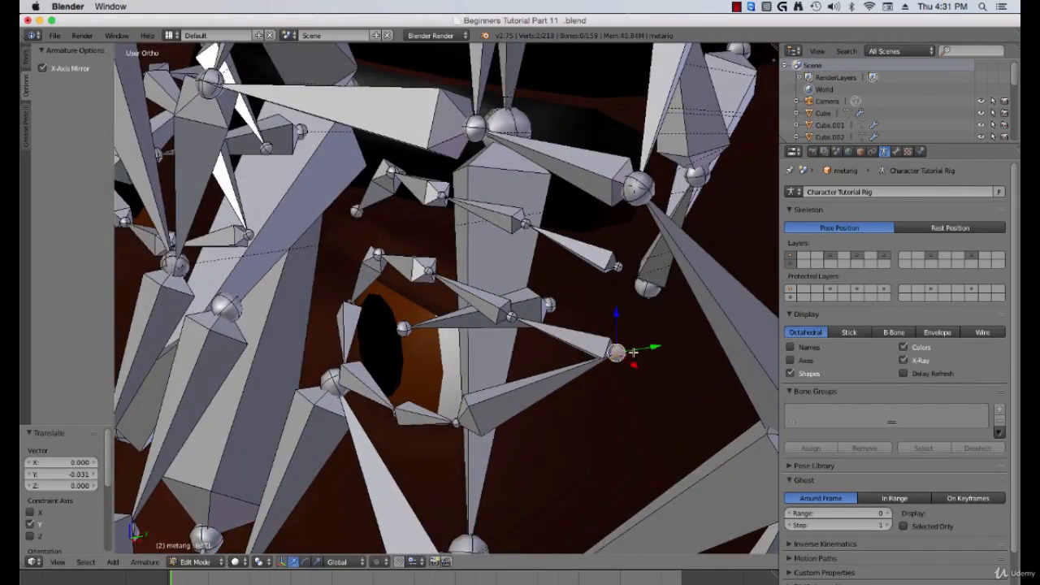
pyautogui.moveTo(654, 348); pyautogui.dragTo(579, 367)
pyautogui.scroll(1, 579, 368)
pyautogui.moveTo(579, 367); pyautogui.dragTo(602, 340, button='middle')
pyautogui.moveTo(613, 332); pyautogui.dragTo(586, 333)
pyautogui.moveTo(585, 333); pyautogui.dragTo(557, 319, button='middle')
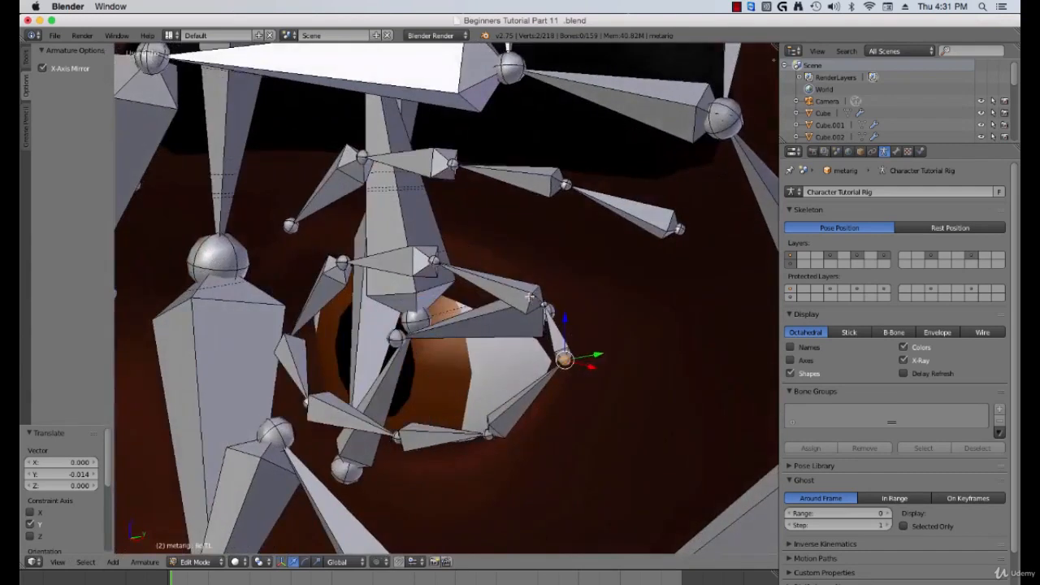
# Step: Move an upper eyelid joint back along Y about -0.026 to follow the eyeball curve
pyautogui.rightClick(518, 291)
pyautogui.moveTo(519, 291); pyautogui.dragTo(515, 305, button='middle')
pyautogui.rightClick(432, 279)
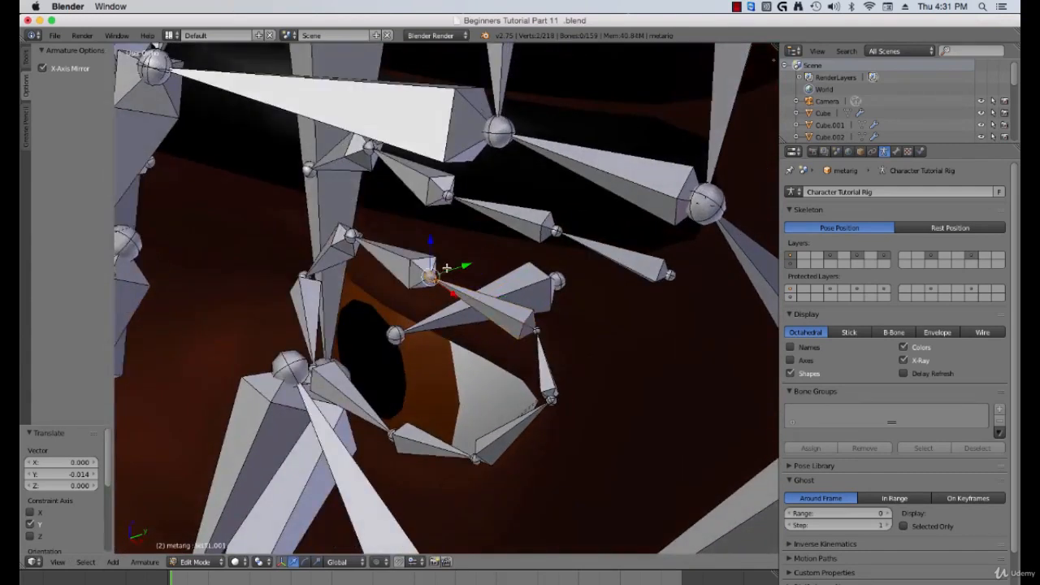
pyautogui.moveTo(465, 269); pyautogui.dragTo(426, 282)
pyautogui.moveTo(439, 302); pyautogui.dragTo(533, 343, button='middle')
pyautogui.rightClick(561, 348)
pyautogui.moveTo(592, 332); pyautogui.dragTo(529, 367)
pyautogui.moveTo(529, 367); pyautogui.dragTo(499, 307, button='middle')
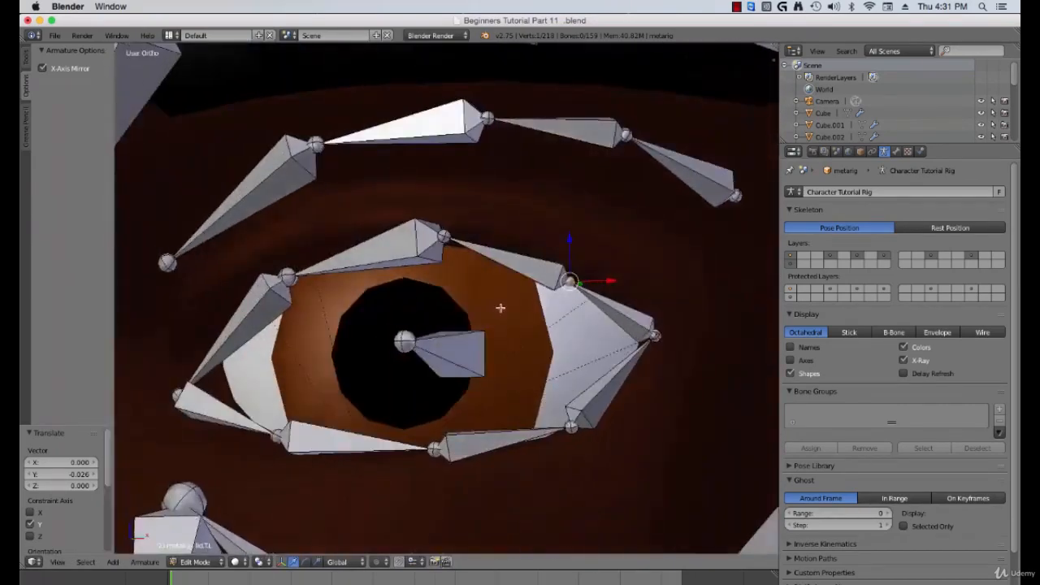
# Step: Nudge the inner upper eyelid joint into place and move it back along Y about -0.013
pyautogui.scroll(1, 498, 307)
pyautogui.moveTo(256, 372); pyautogui.dragTo(258, 359, button='middle')
pyautogui.rightClick(133, 393)
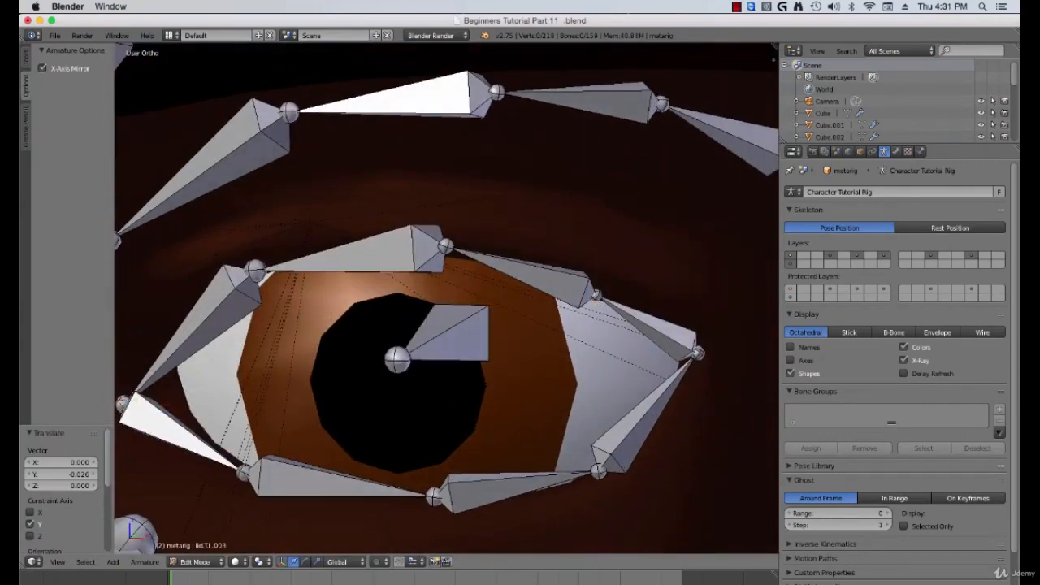
pyautogui.moveTo(123, 404); pyautogui.dragTo(166, 369)
pyautogui.scroll(-5, 214, 377)
pyautogui.moveTo(213, 377); pyautogui.dragTo(367, 392, button='middle')
pyautogui.press('g')
pyautogui.click(332, 366)
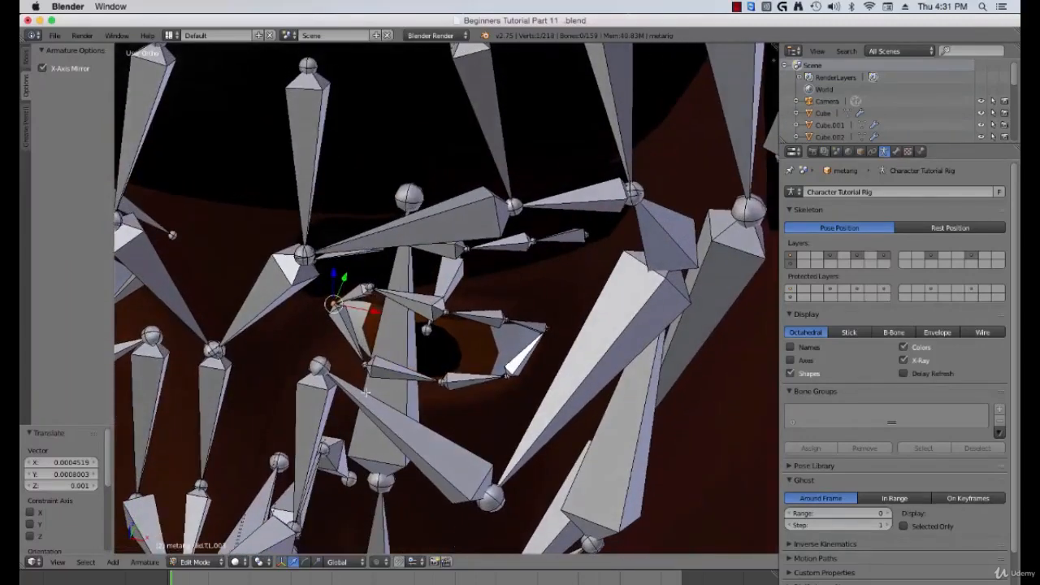
pyautogui.moveTo(375, 260); pyautogui.dragTo(368, 263, button='middle')
pyautogui.moveTo(362, 269); pyautogui.dragTo(358, 273)
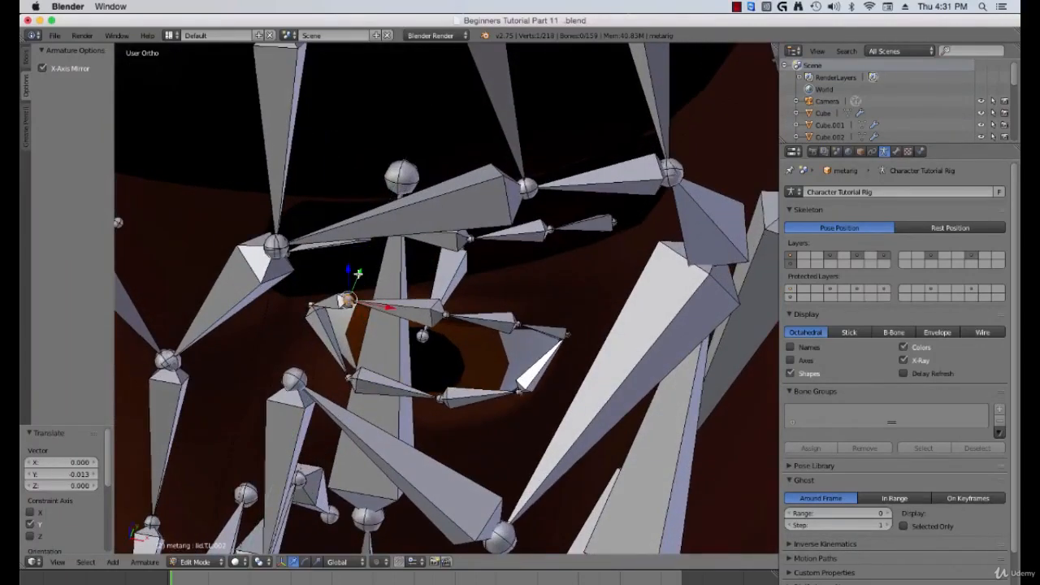
# Step: Nudge the outer eye-corner joint by about 0.007, 0.008 and 0.005 in X, Y, Z to sit on the eyelid corner
pyautogui.moveTo(380, 329); pyautogui.dragTo(396, 268, button='middle')
pyautogui.rightClick(527, 323)
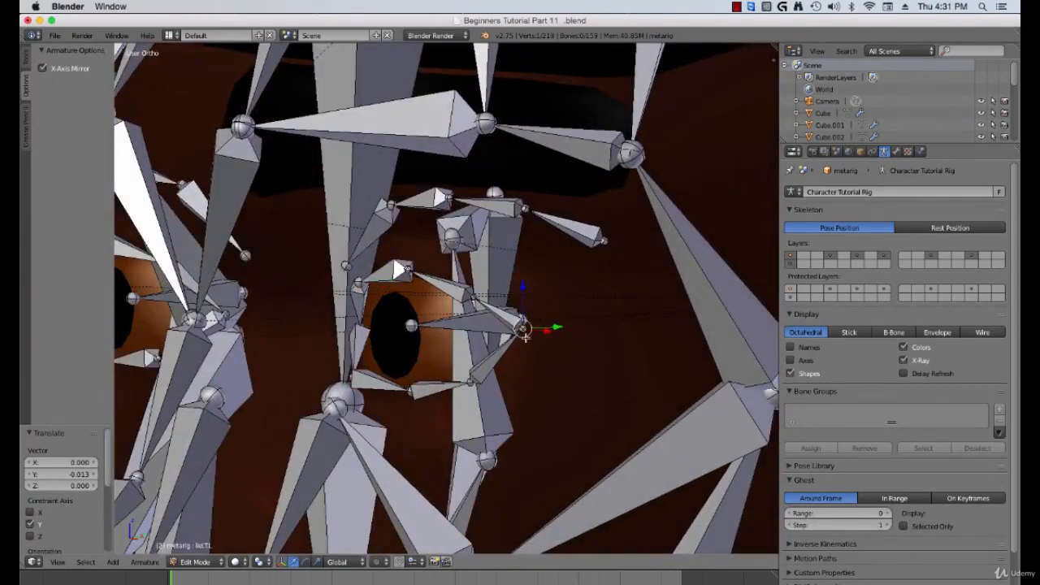
pyautogui.moveTo(527, 325); pyautogui.dragTo(539, 340, button='middle')
pyautogui.press('g')
pyautogui.rightClick(546, 337)
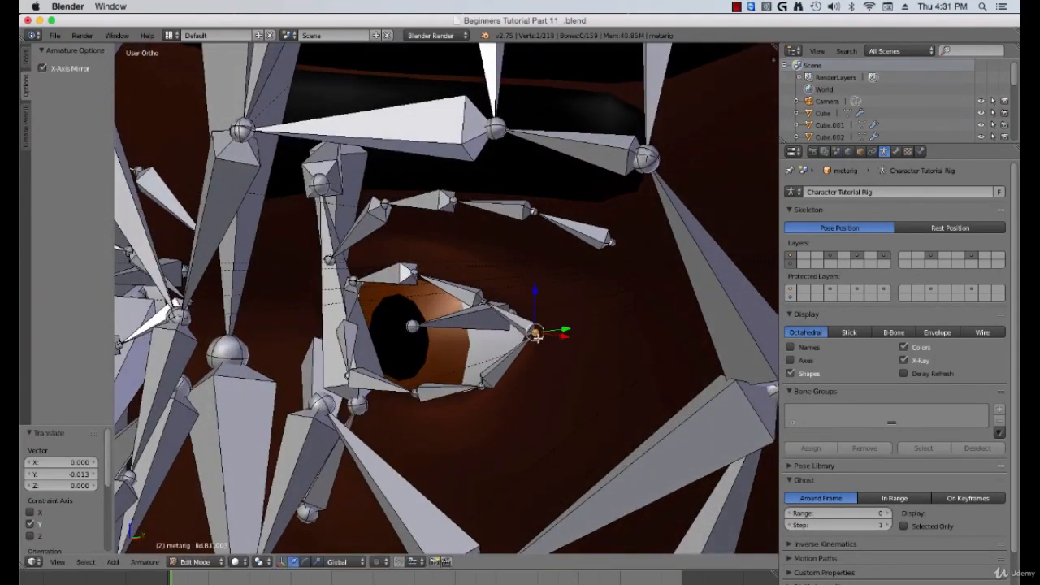
pyautogui.press('g')
pyautogui.click(551, 332)
# Step: Select all of the eyeball mesh and snap the 3D cursor to its centre
pyautogui.moveTo(552, 332); pyautogui.dragTo(348, 355, button='middle')
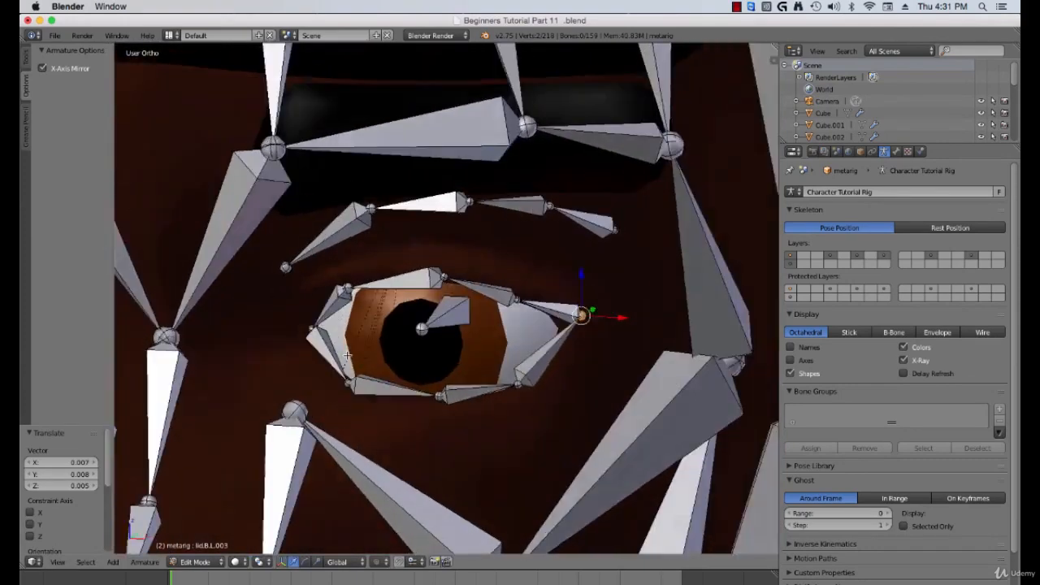
pyautogui.moveTo(459, 307); pyautogui.dragTo(451, 323, button='middle')
pyautogui.rightClick(448, 322)
pyautogui.scroll(1, 459, 371)
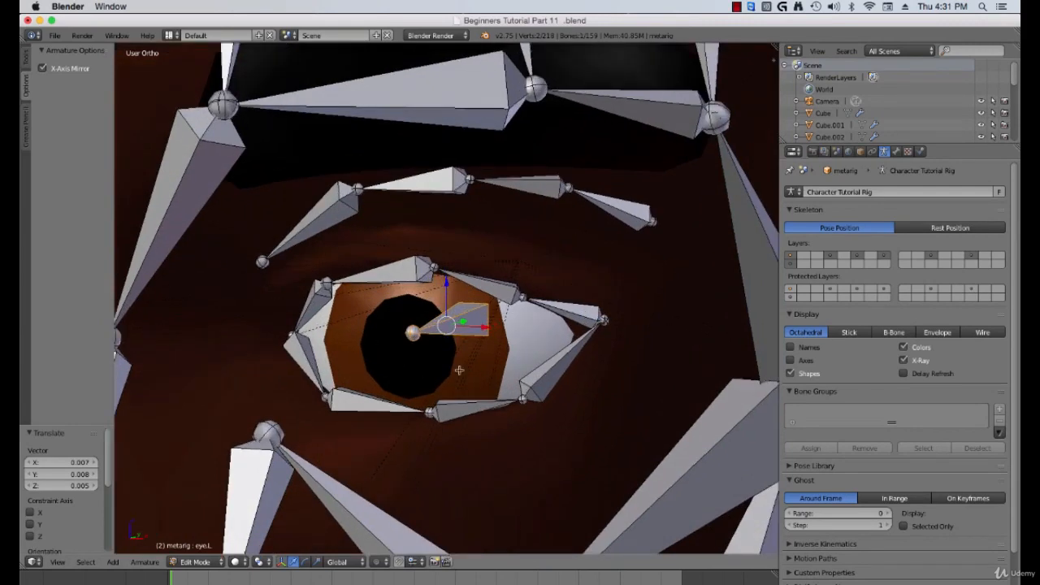
pyautogui.press('KP_5')
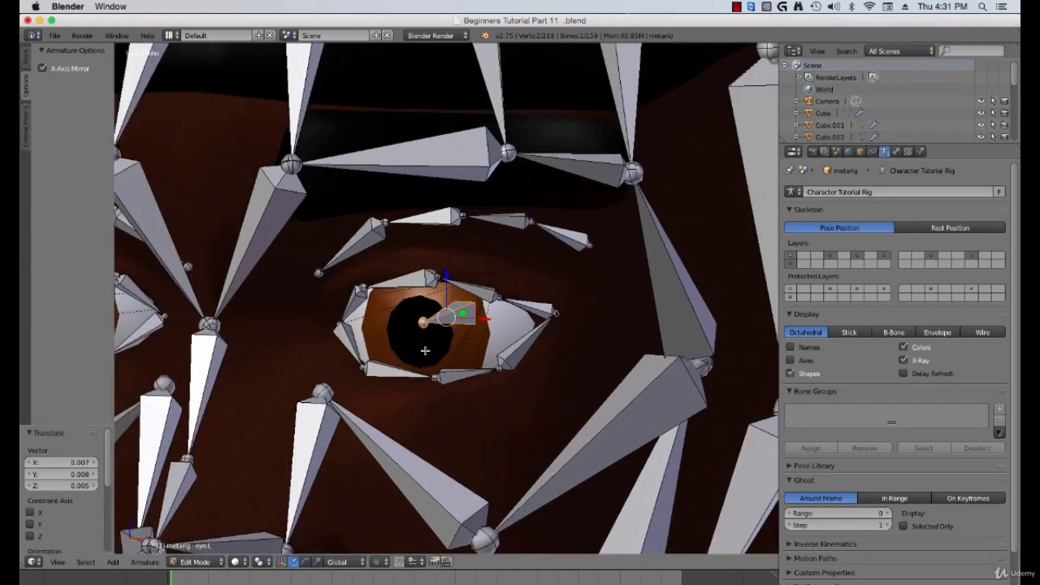
pyautogui.press('Tab')
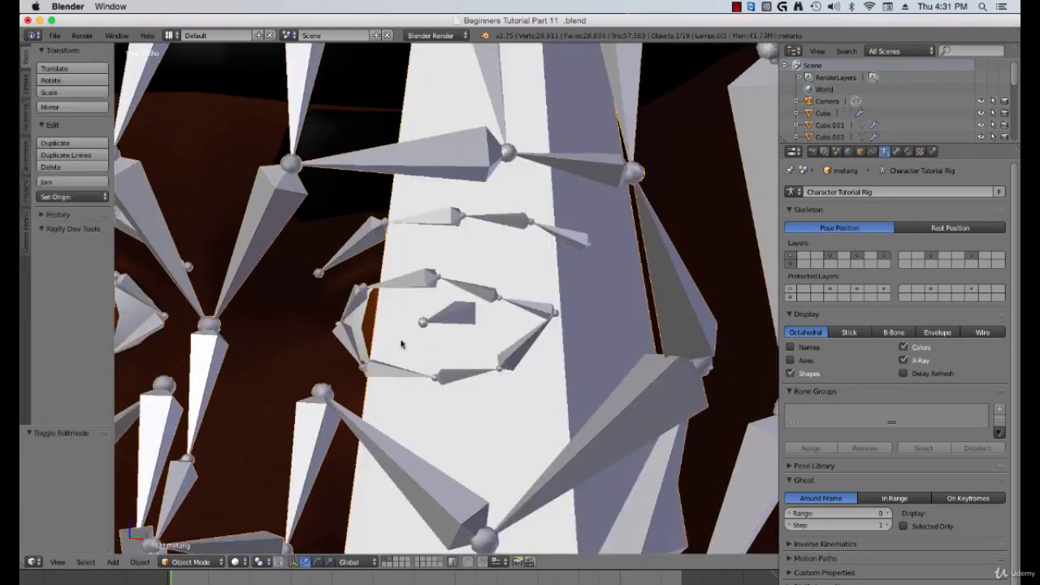
pyautogui.press('KP_5')
pyautogui.rightClick(391, 332)
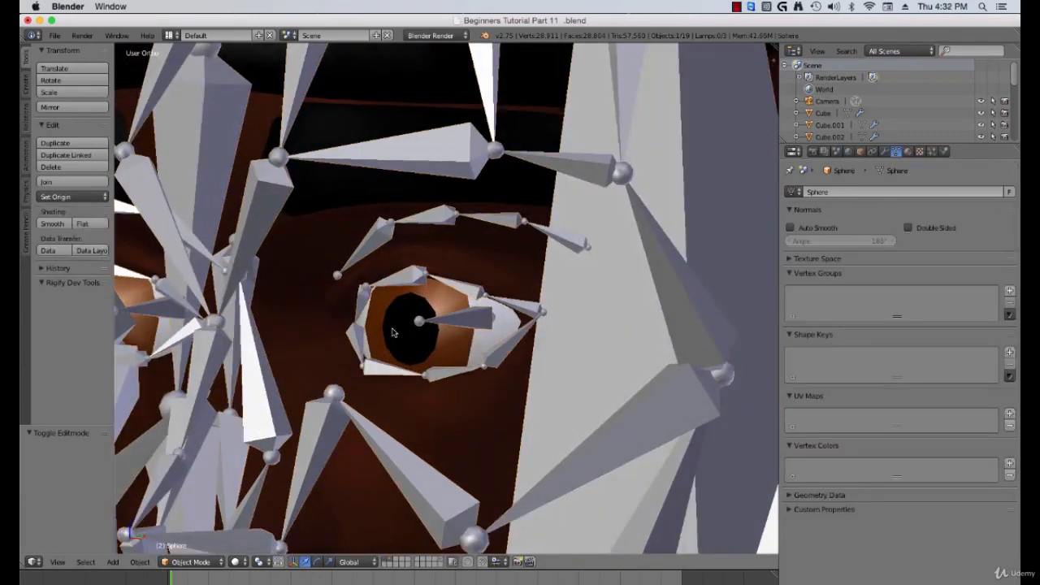
pyautogui.press('Tab')
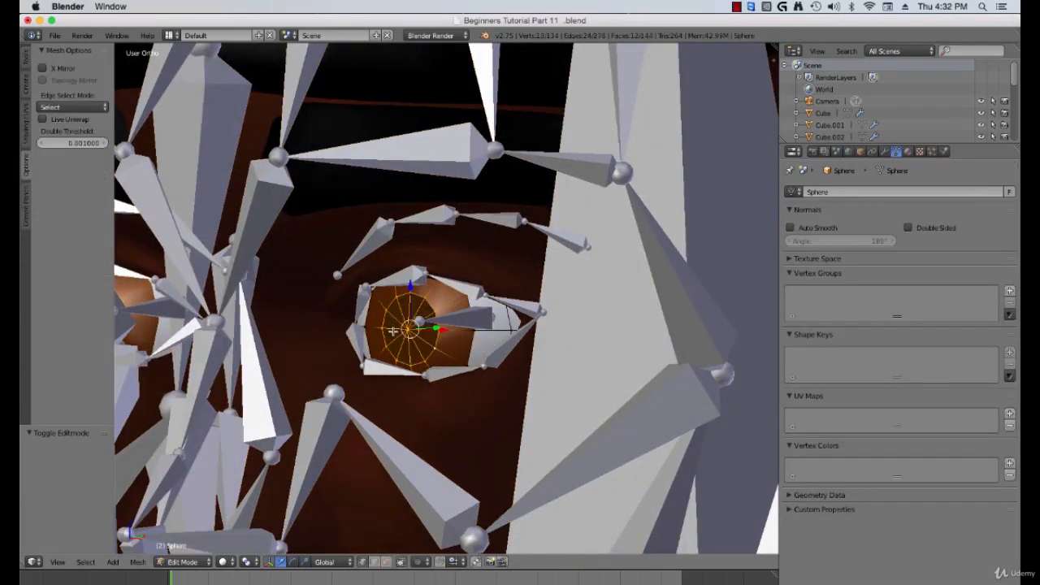
pyautogui.hotkey('ctrl', 'l')
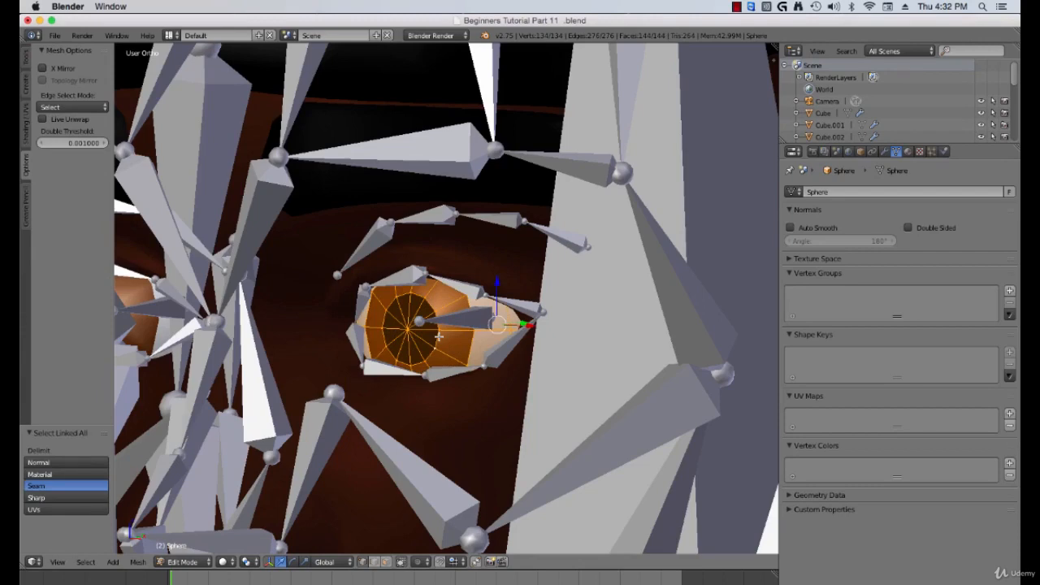
pyautogui.scroll(1, 444, 351)
pyautogui.scroll(1, 412, 348)
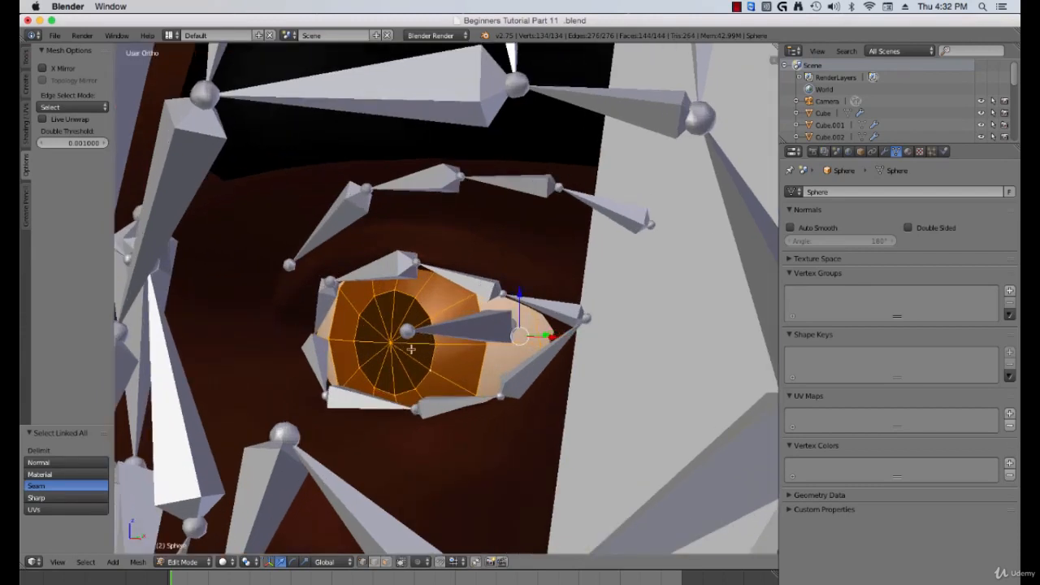
pyautogui.press('a')
pyautogui.press('a')
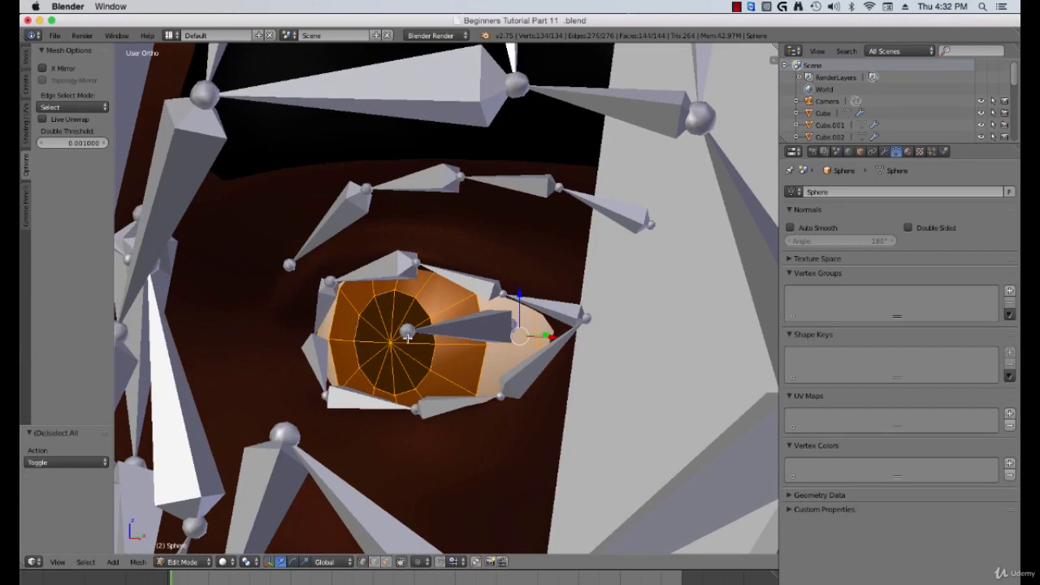
pyautogui.hotkey('shift', 's')
pyautogui.click(403, 332)
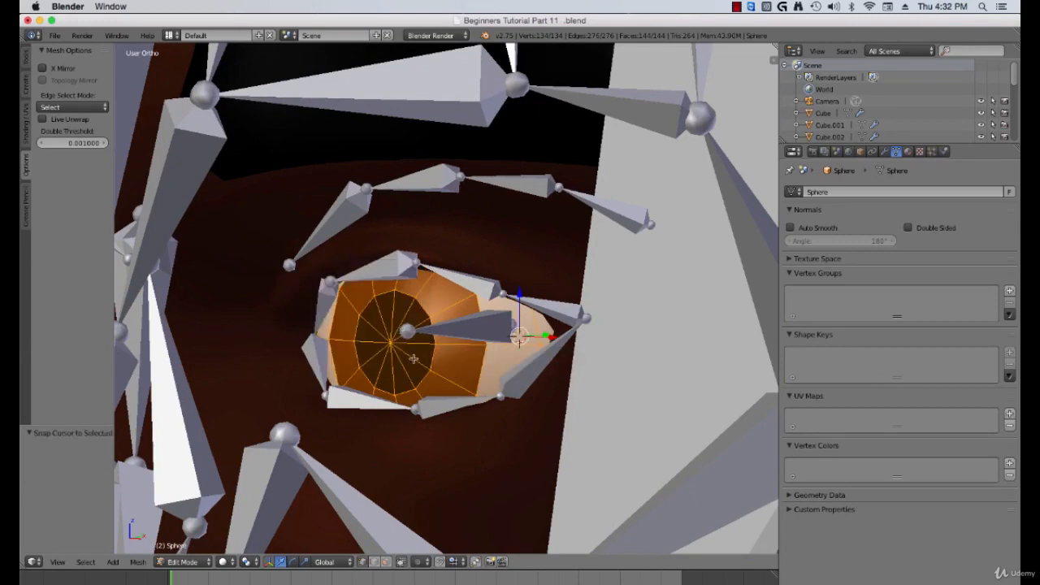
pyautogui.moveTo(414, 359); pyautogui.dragTo(528, 346, button='middle')
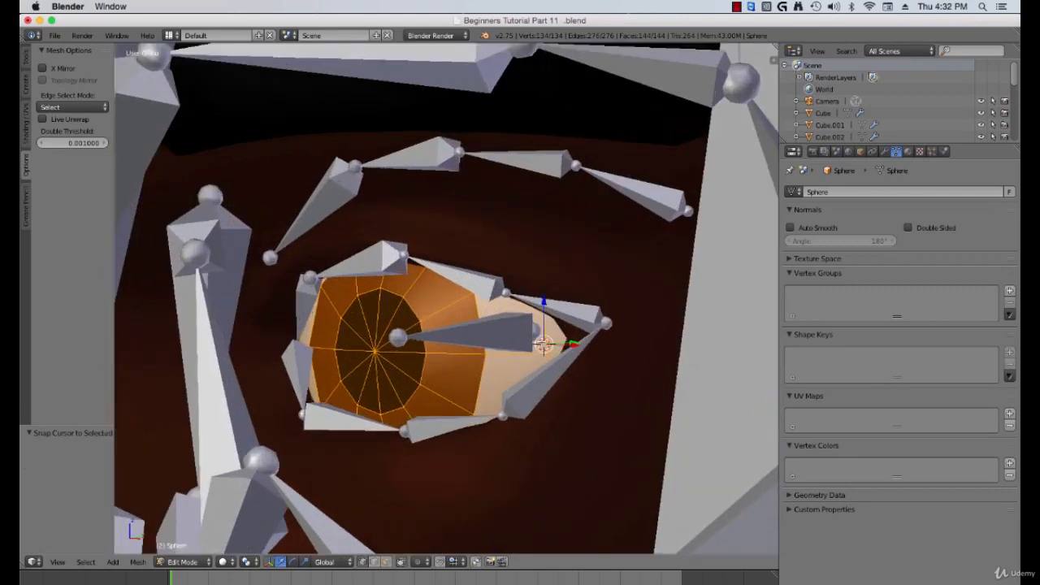
# Step: Back in the armature's Edit Mode, snap the selected eye bone to the 3D cursor at the eyeball centre
pyautogui.press('Tab')
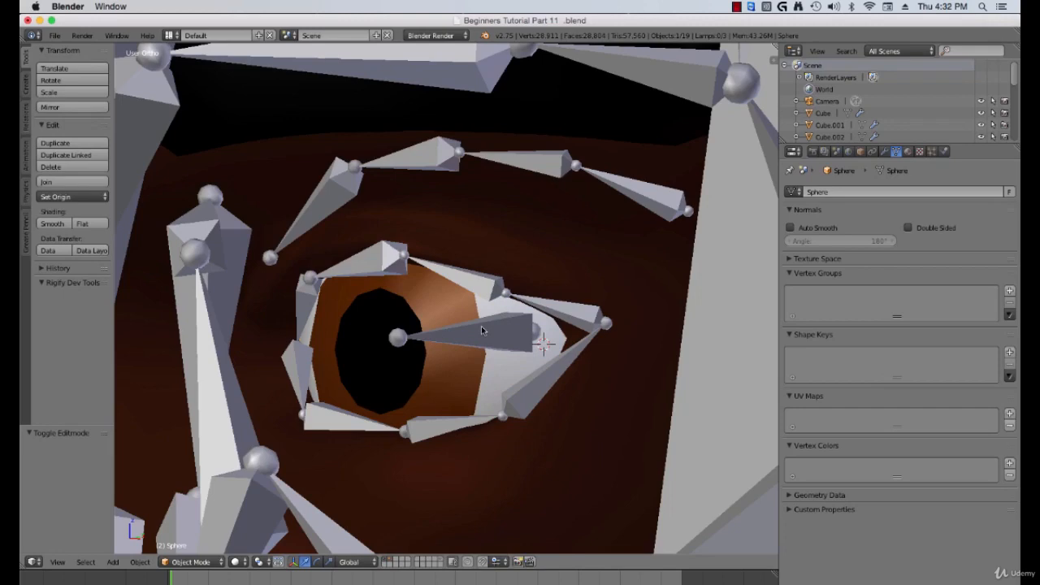
pyautogui.rightClick(480, 324)
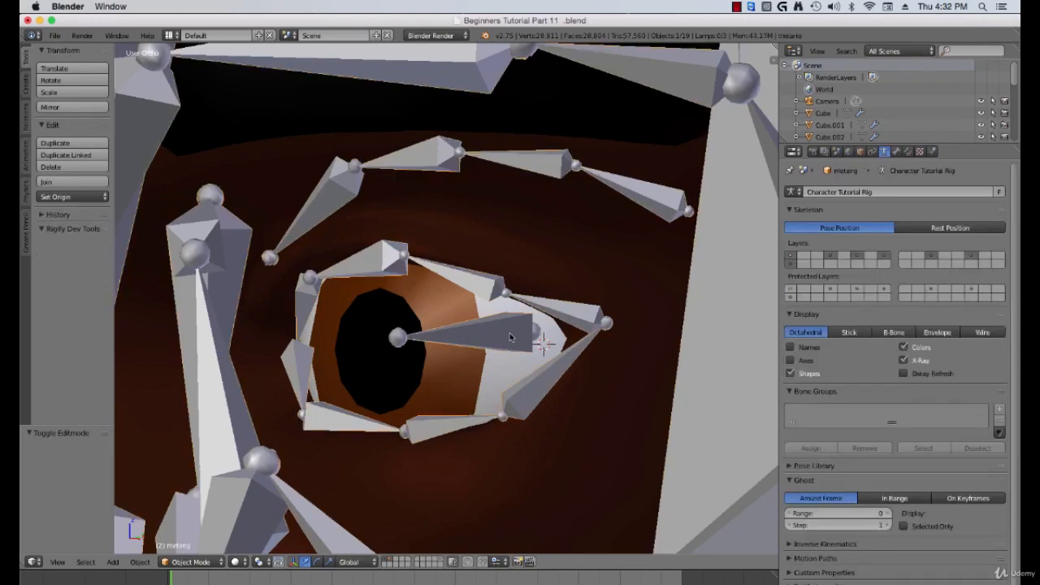
pyautogui.press('Tab')
pyautogui.moveTo(495, 336); pyautogui.dragTo(495, 344, button='middle')
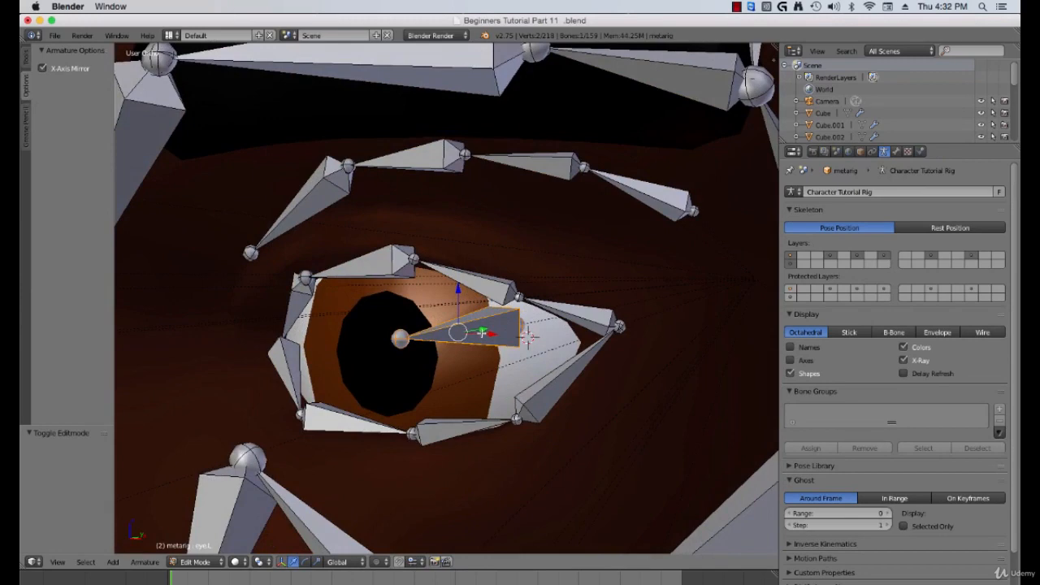
pyautogui.hotkey('shift', 's')
pyautogui.click(474, 303)
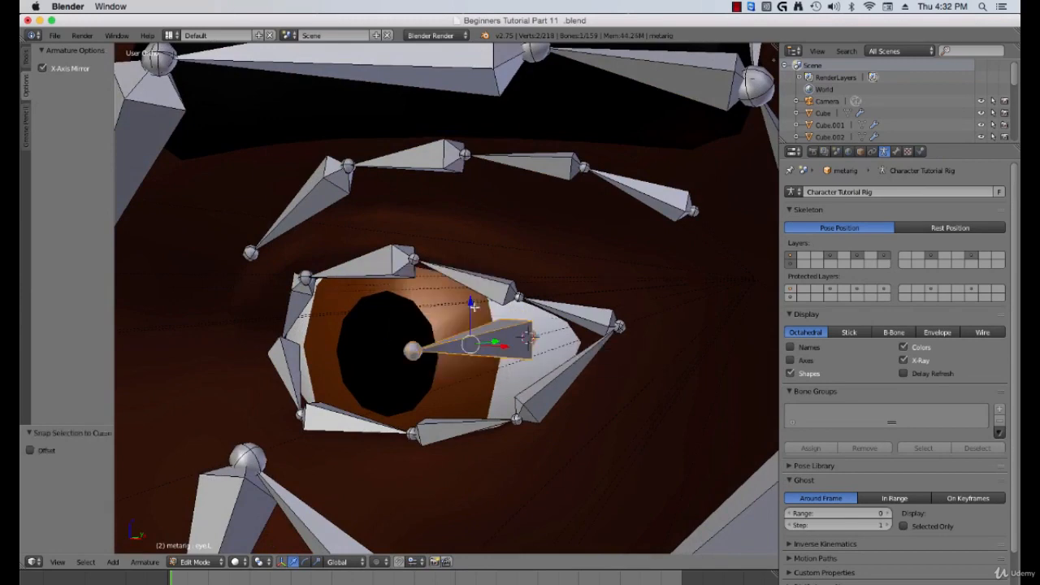
# Step: Examine the eye bone placement and the face rig from front and side views
pyautogui.press('KP_1')
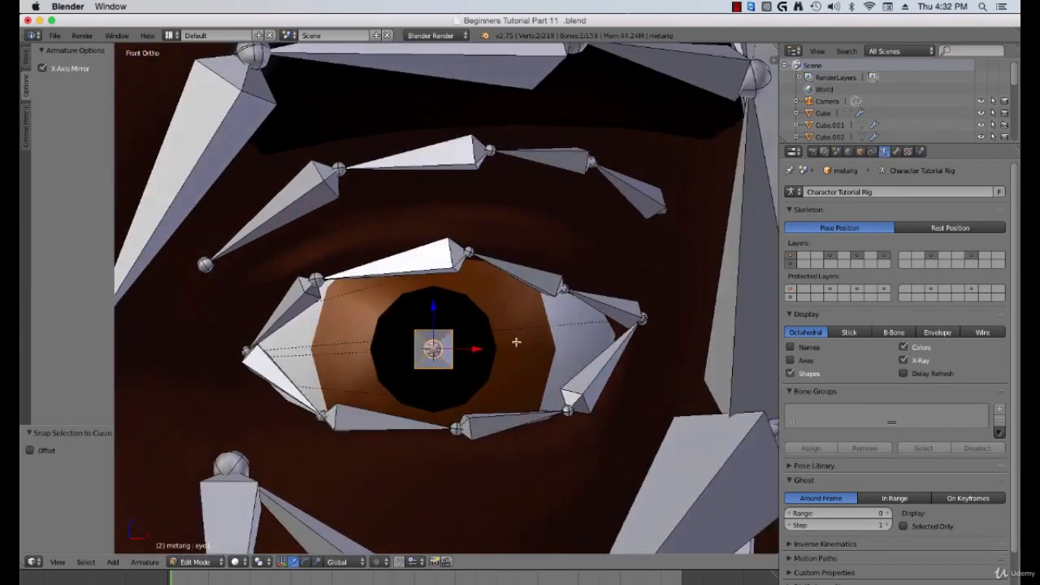
pyautogui.scroll(-4, 445, 358)
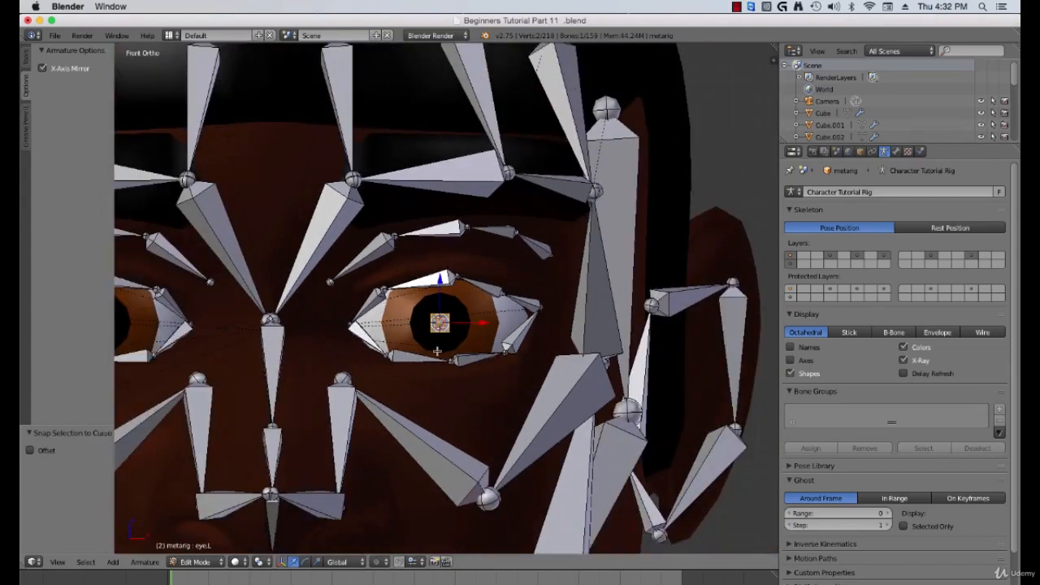
pyautogui.press('Tab')
pyautogui.scroll(-6, 436, 352)
pyautogui.press('Tab')
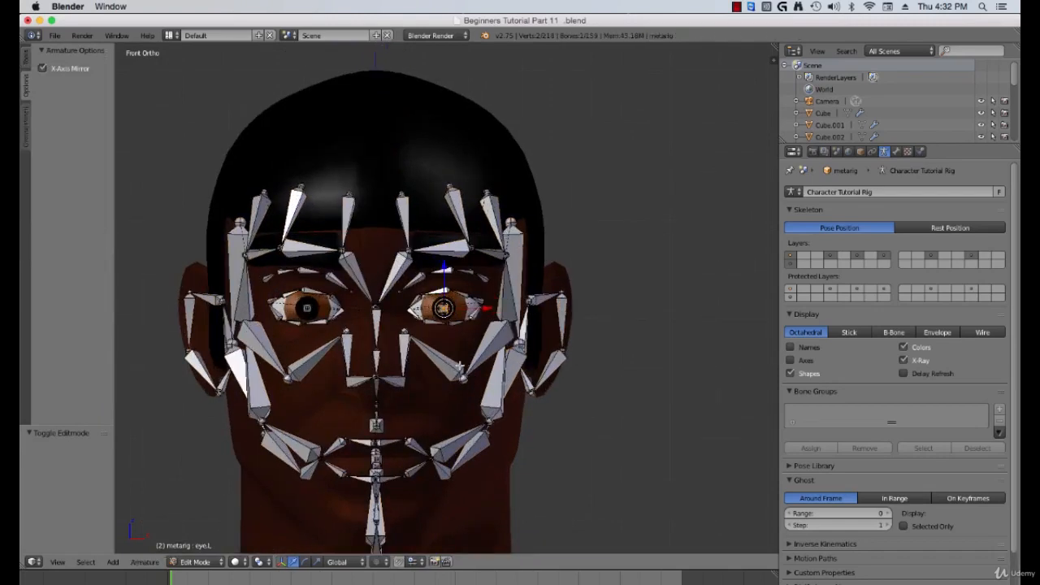
pyautogui.moveTo(459, 368); pyautogui.dragTo(474, 406, button='middle')
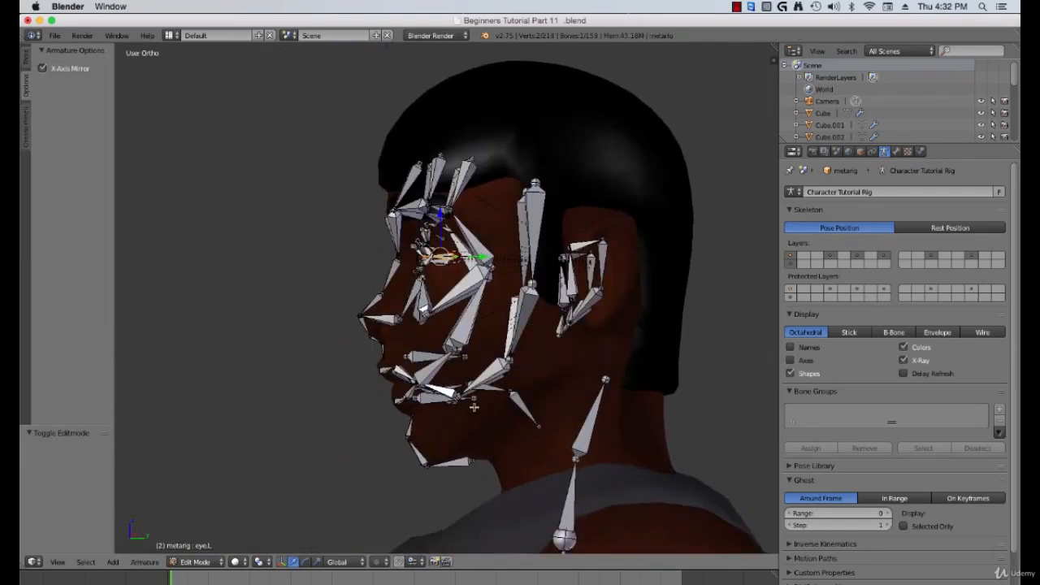
pyautogui.press('KP_3')
pyautogui.scroll(2, 519, 425)
pyautogui.keyDown('shift'); pyautogui.moveTo(525, 439); pyautogui.dragTo(518, 413, button='middle'); pyautogui.keyUp('shift')
pyautogui.scroll(-1, 483, 411)
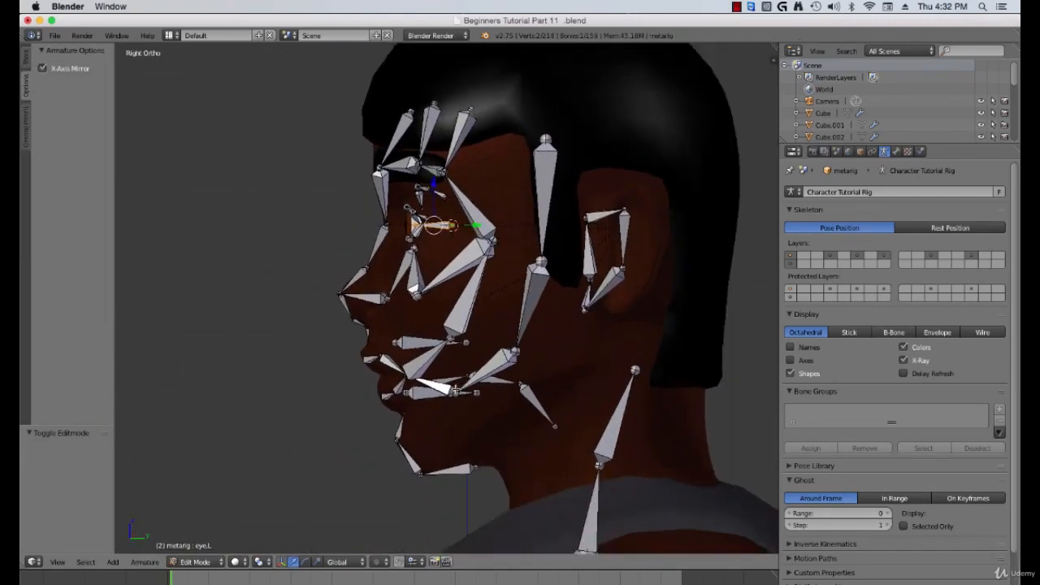
pyautogui.scroll(3, 455, 392)
pyautogui.keyDown('shift'); pyautogui.moveTo(577, 452); pyautogui.dragTo(548, 403, button='middle'); pyautogui.keyUp('shift')
# Step: Switch to wireframe and move the rear tongue joint onto the back end of the tongue mesh
pyautogui.press('z')
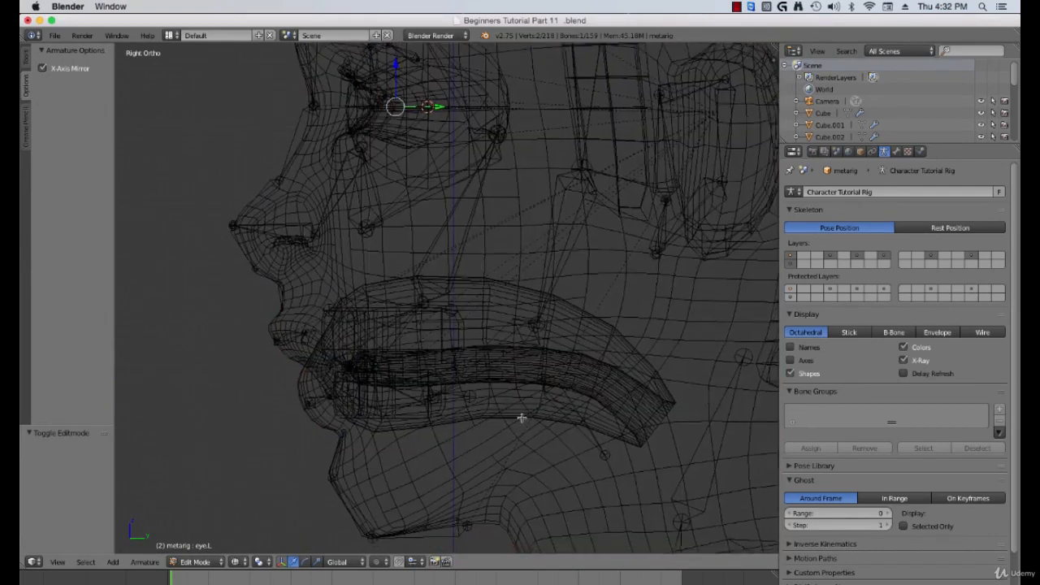
pyautogui.scroll(4, 523, 418)
pyautogui.rightClick(616, 483)
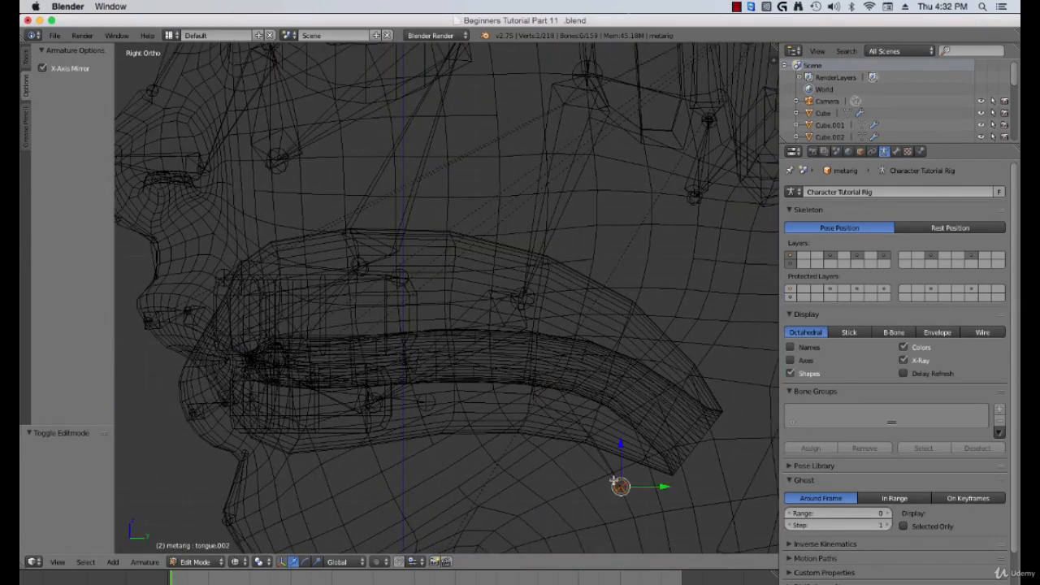
pyautogui.press('g')
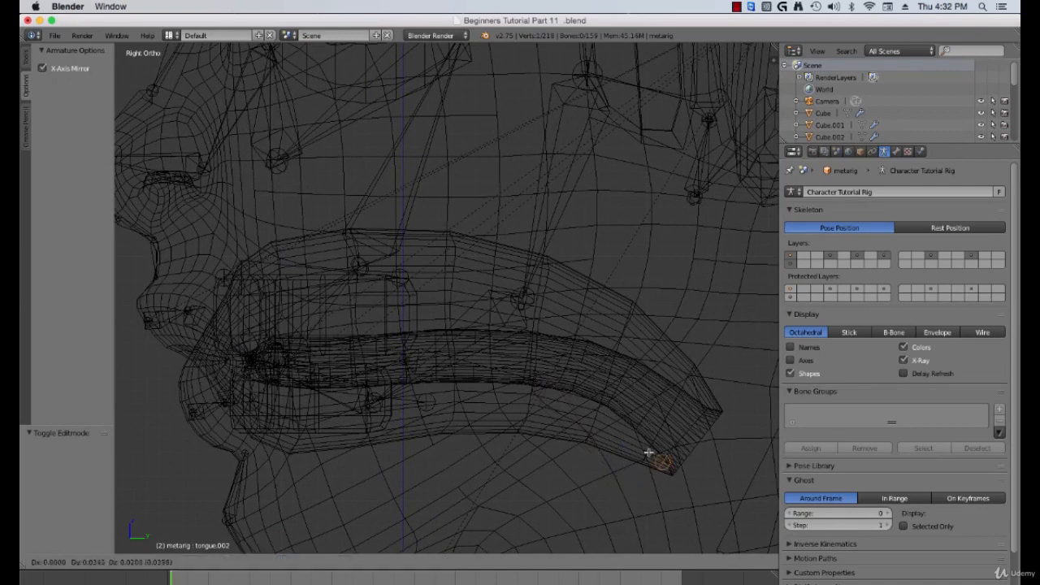
pyautogui.click(687, 443)
# Step: Move the two middle tongue joints up into the tongue along its centre line
pyautogui.rightClick(535, 381)
pyautogui.press('g')
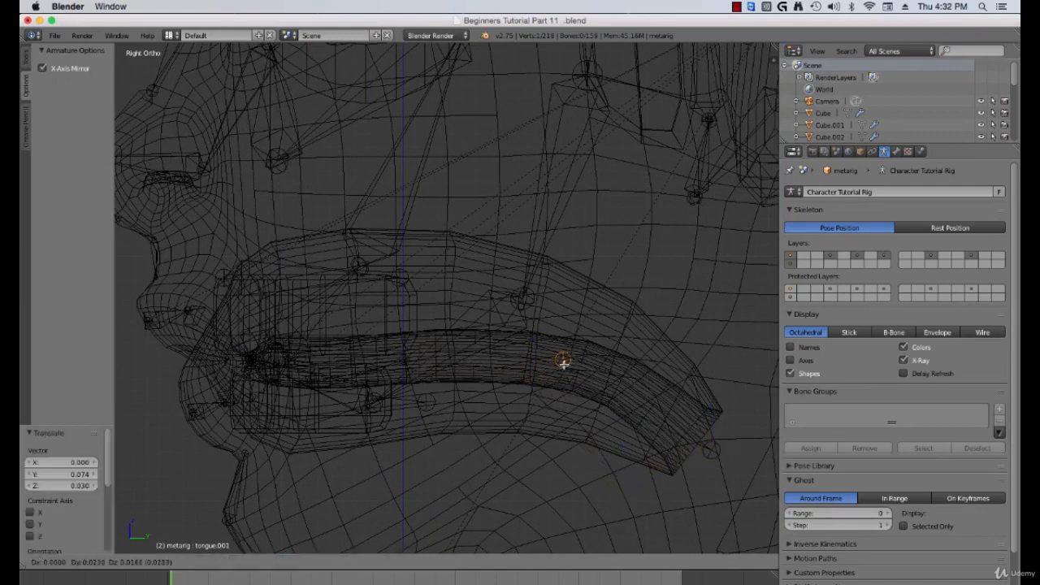
pyautogui.click(566, 361)
pyautogui.rightClick(408, 362)
pyautogui.press('g')
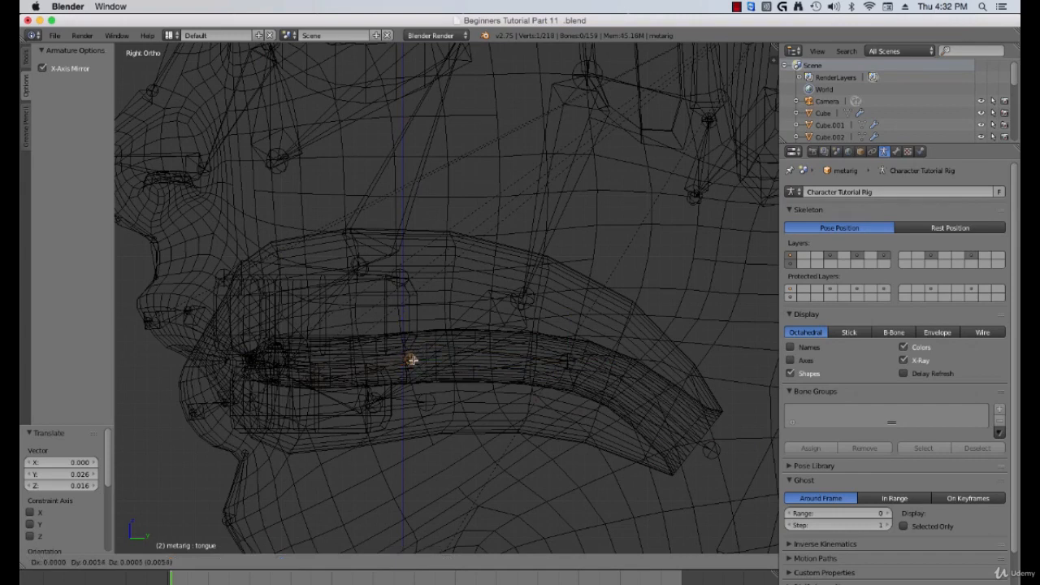
pyautogui.click(412, 360)
# Step: Move the front tongue joint to the tip of the tongue mesh
pyautogui.rightClick(302, 379)
pyautogui.press('g')
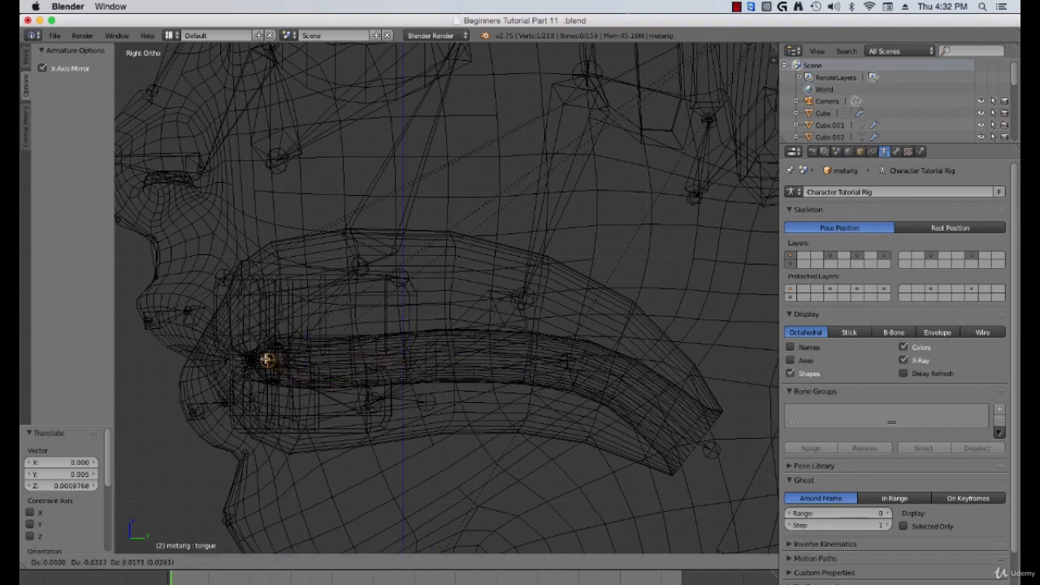
pyautogui.click(257, 357)
# Step: Move the upper teeth bone down along Z about -0.032 into the upper teeth
pyautogui.rightClick(269, 272)
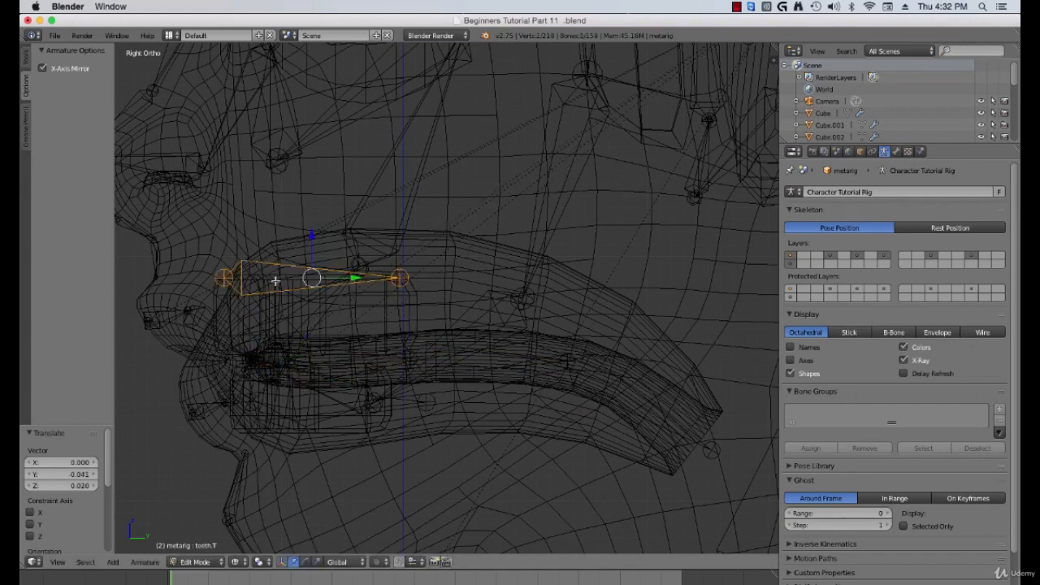
pyautogui.keyDown('shift'); pyautogui.moveTo(289, 296); pyautogui.dragTo(302, 298, button='middle'); pyautogui.keyUp('shift')
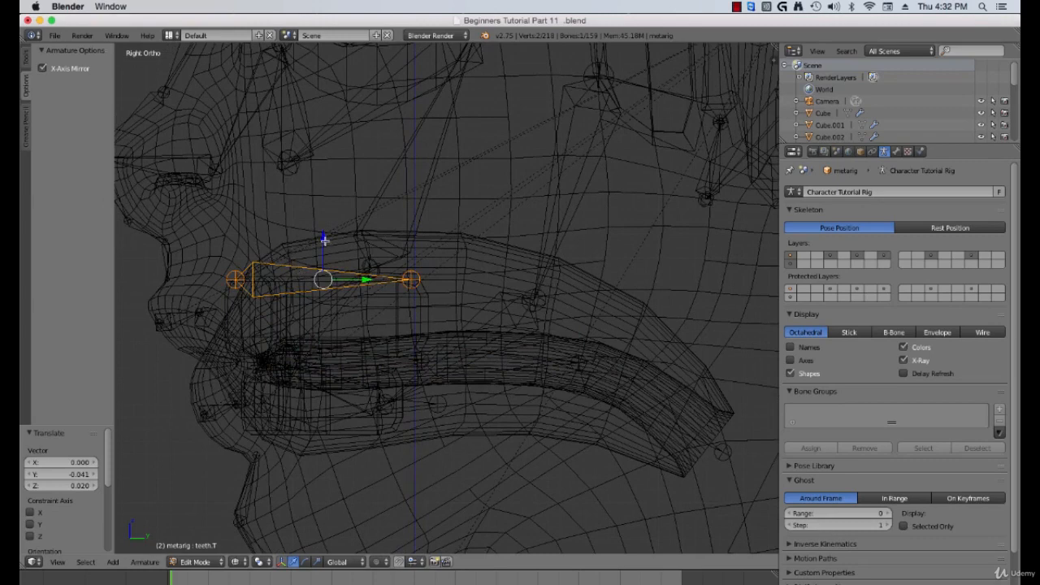
pyautogui.press('g')
pyautogui.press('z')
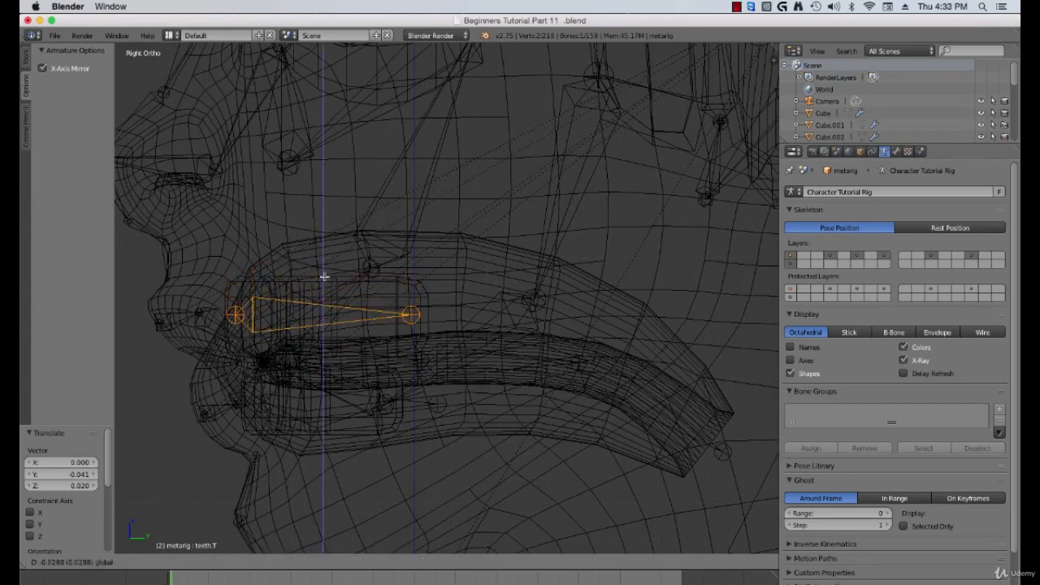
pyautogui.click(329, 338)
# Step: Shift the lower teeth bone back along Y about -0.026 to fit the lower teeth
pyautogui.rightClick(304, 416)
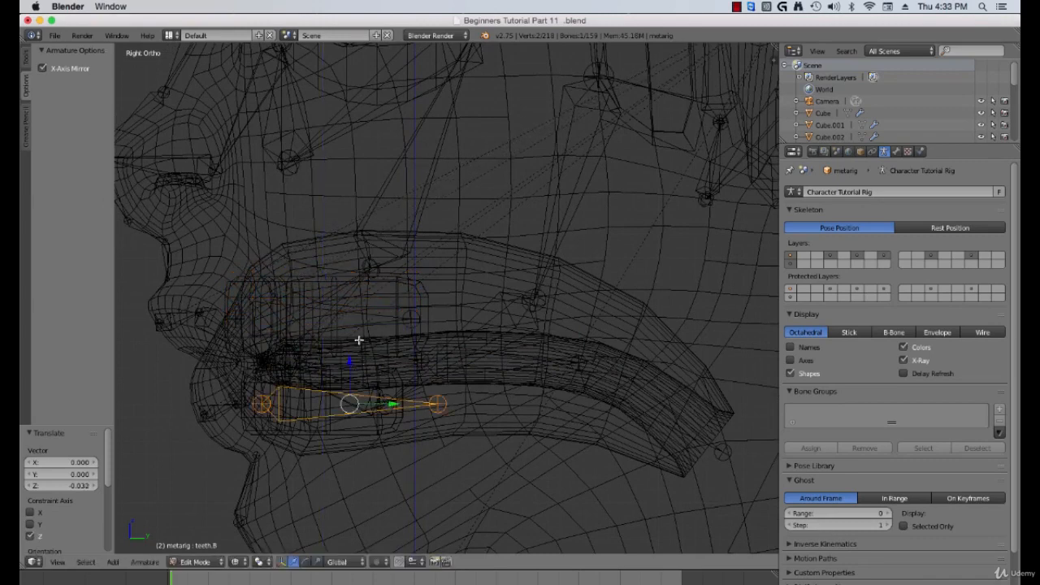
pyautogui.moveTo(393, 406); pyautogui.dragTo(385, 405)
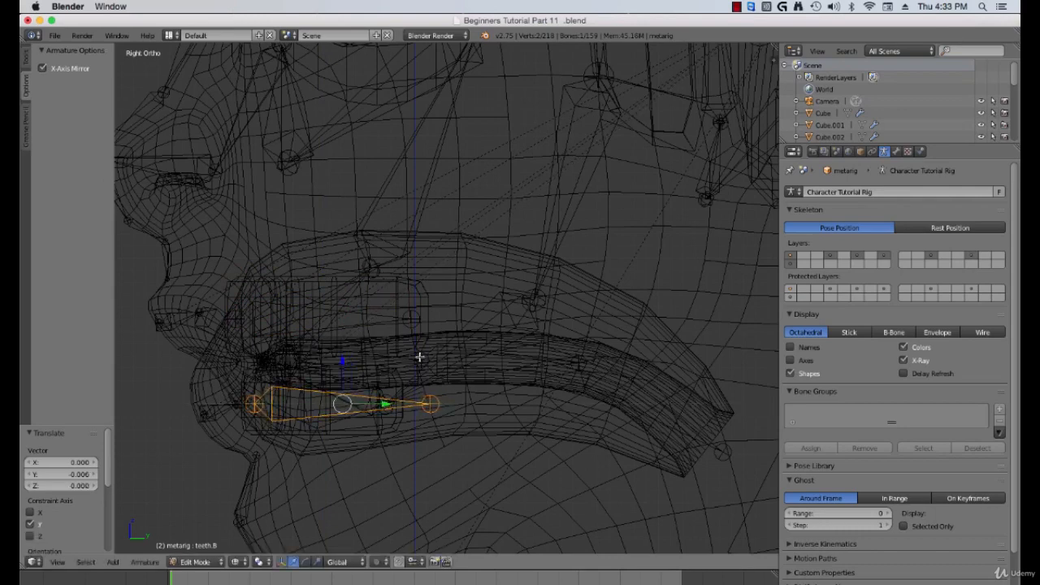
pyautogui.rightClick(438, 402)
pyautogui.moveTo(471, 404); pyautogui.dragTo(439, 404)
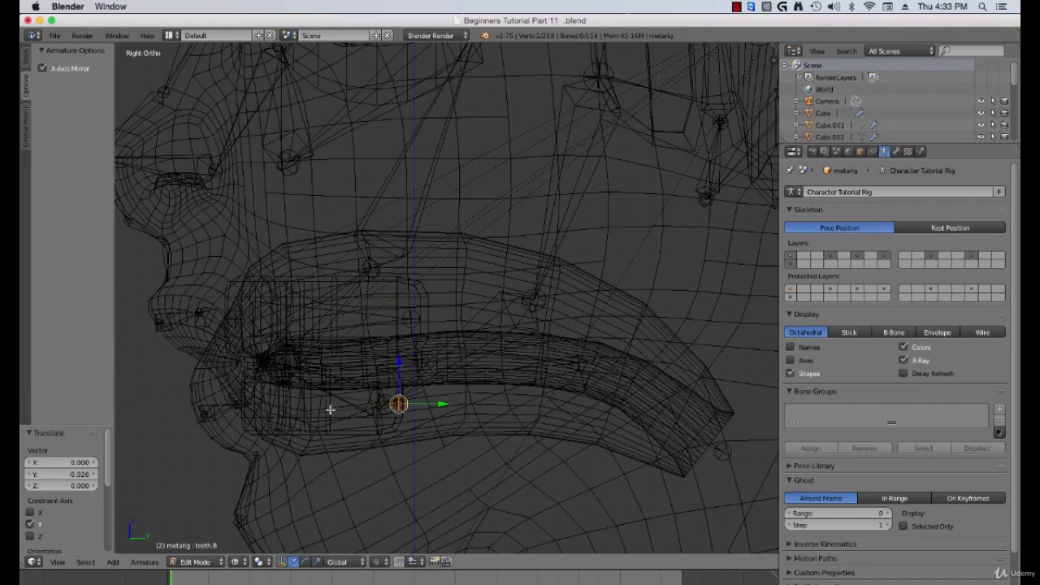
pyautogui.press('z')
pyautogui.moveTo(268, 408)
pyautogui.mouseDown(button='middle')
pyautogui.moveTo(375, 415)
pyautogui.moveTo(367, 401)
pyautogui.moveTo(385, 411)
pyautogui.moveTo(445, 401)
pyautogui.moveTo(411, 396)
pyautogui.mouseUp(button='middle')
pyautogui.scroll(-7, 365, 410)
pyautogui.scroll(-3, 365, 409)
pyautogui.moveTo(476, 393); pyautogui.dragTo(466, 366, button='middle')
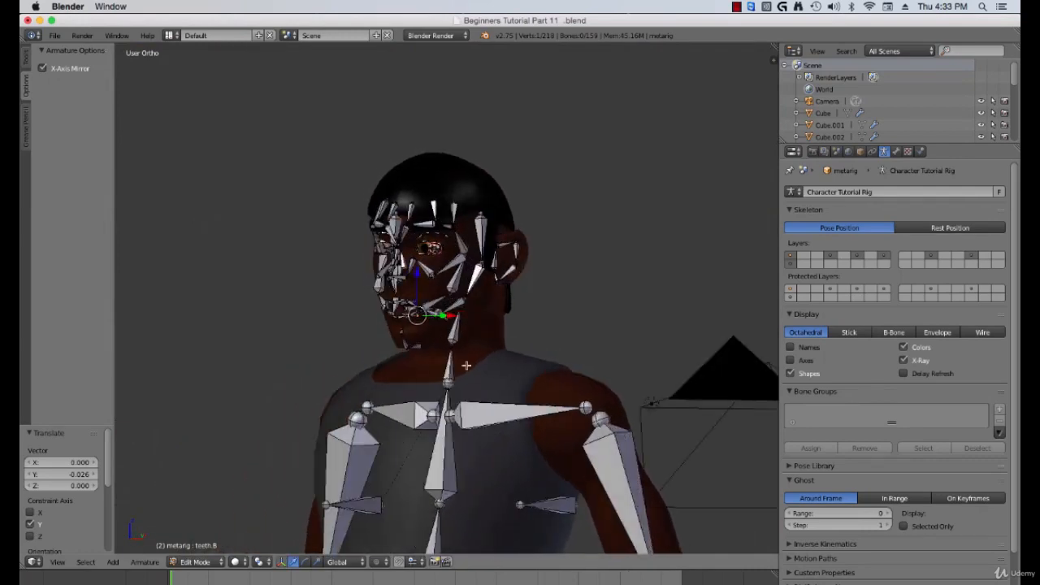
# Step: In side view, box-select the ear bones and move them back onto the ear mesh
pyautogui.press('KP_3')
pyautogui.scroll(6, 476, 360)
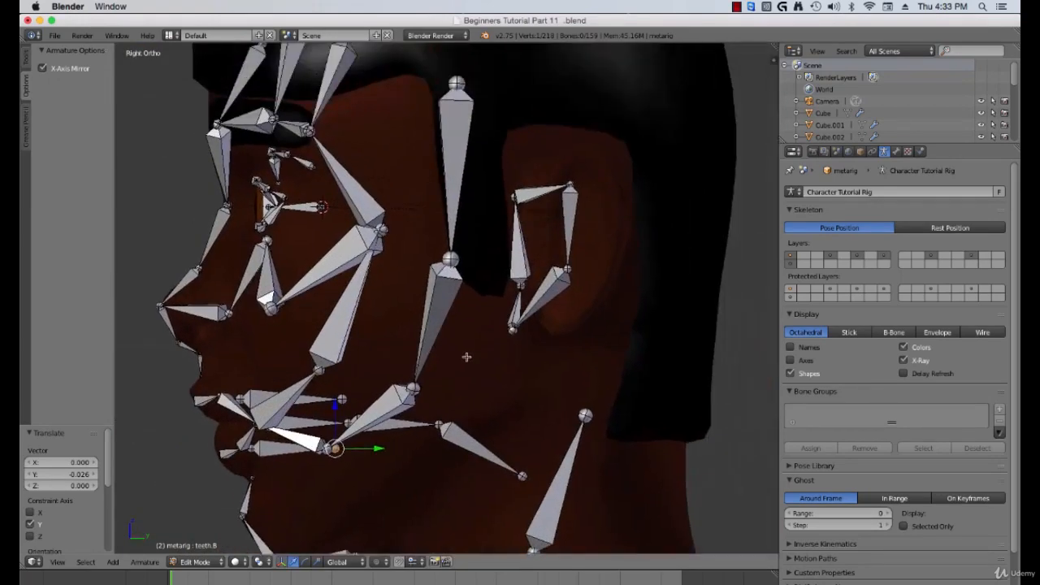
pyautogui.press('a')
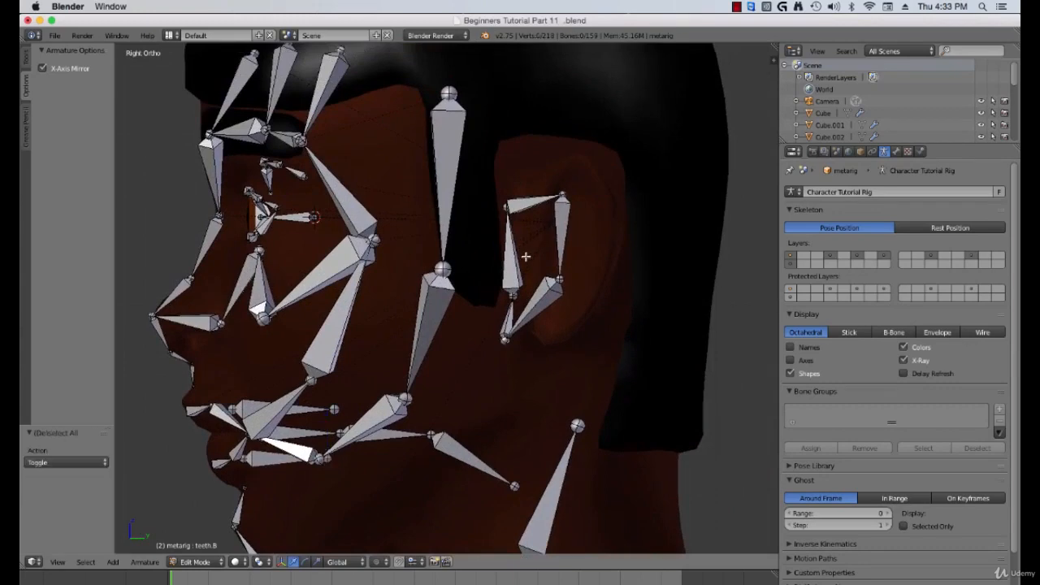
pyautogui.press('b')
pyautogui.moveTo(490, 173); pyautogui.dragTo(566, 294)
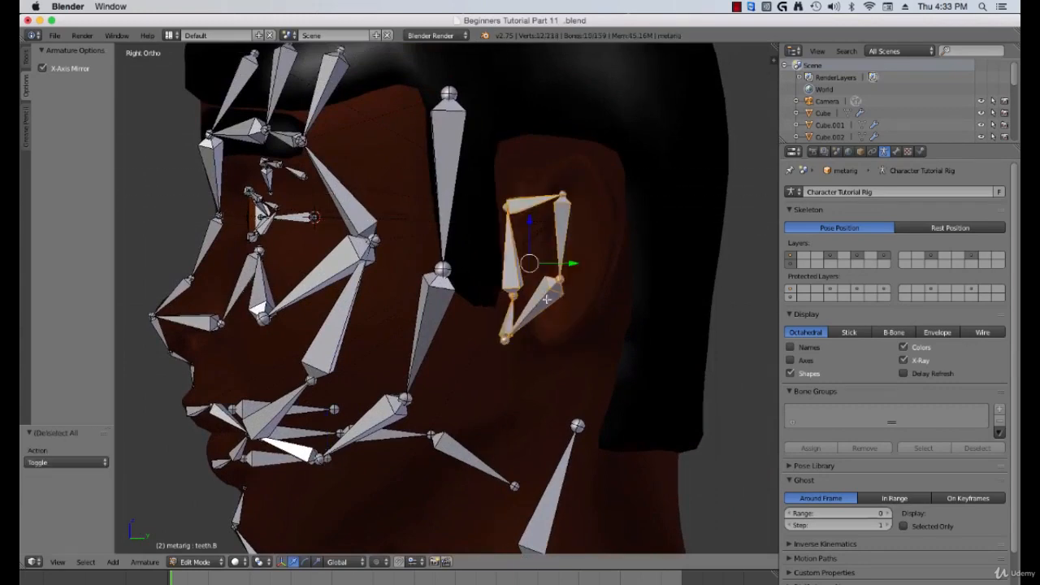
pyautogui.press('g')
pyautogui.click(580, 294)
pyautogui.moveTo(580, 295); pyautogui.dragTo(605, 286, button='middle')
pyautogui.press('KP_1')
pyautogui.scroll(2, 621, 280)
pyautogui.rightClick(606, 288)
pyautogui.press('g')
pyautogui.press('x')
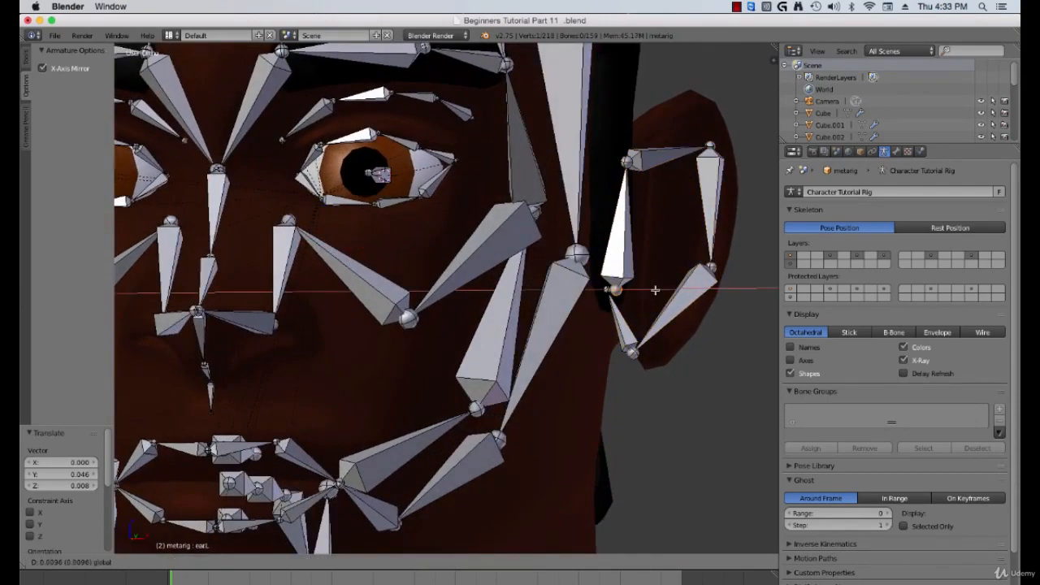
pyautogui.click(655, 289)
pyautogui.hotkey('ctrl', 'z')
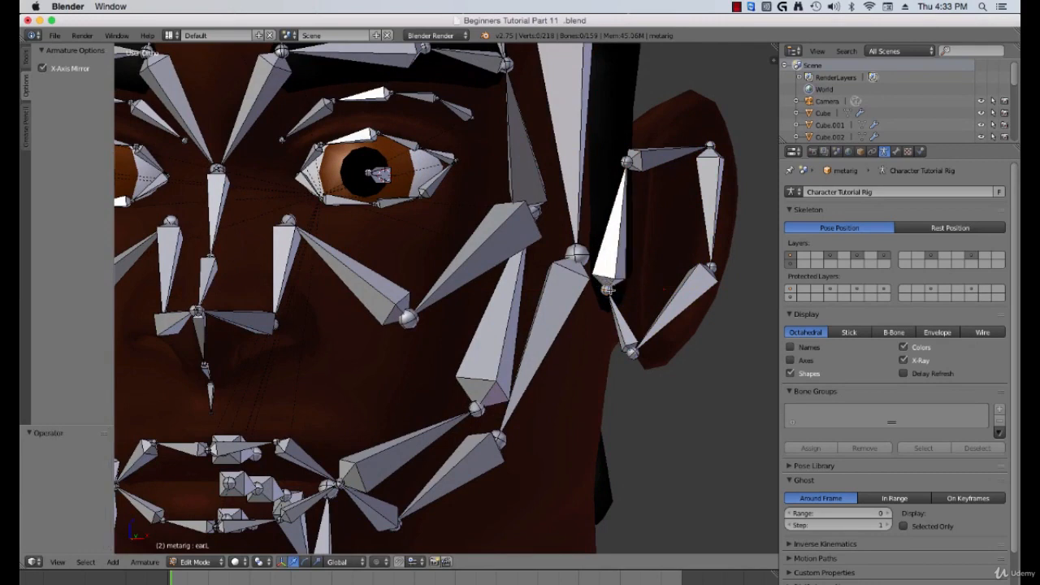
# Step: Box-select the lower front ear joint and move it along X about 0.020 onto the ear
pyautogui.press('b')
pyautogui.moveTo(600, 284); pyautogui.dragTo(619, 298)
pyautogui.press('g')
pyautogui.press('x')
pyautogui.click(659, 290)
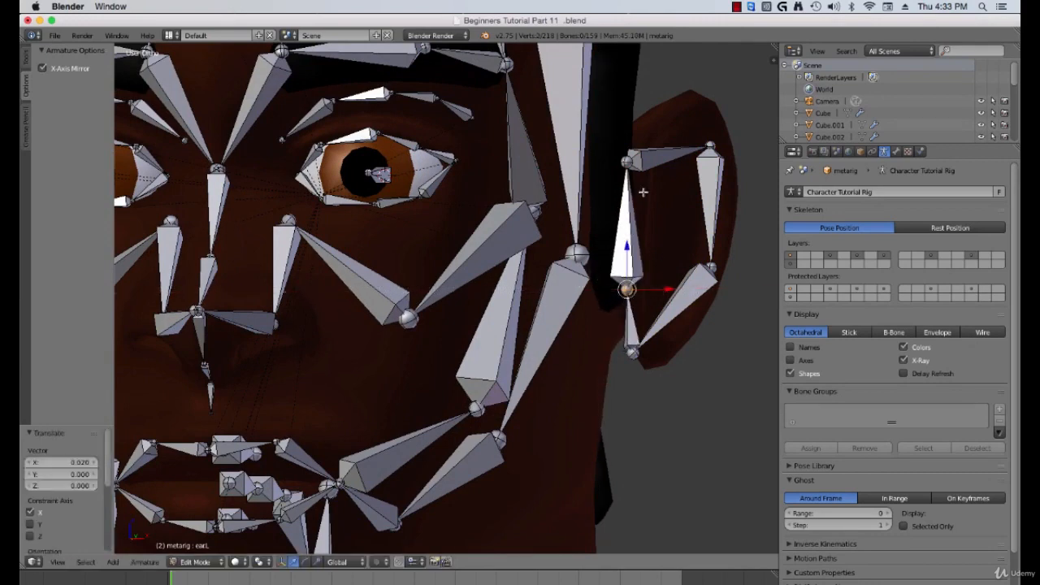
# Step: Move the upper front, top and back ear joints outward to follow the ear's outline
pyautogui.rightClick(631, 162)
pyautogui.press('g')
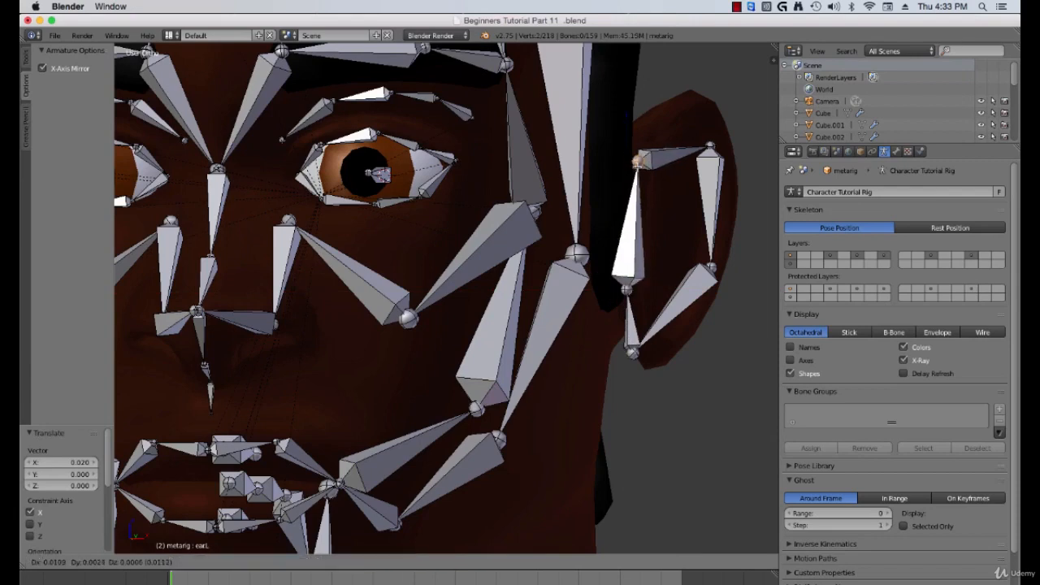
pyautogui.click(641, 160)
pyautogui.rightClick(710, 145)
pyautogui.press('g')
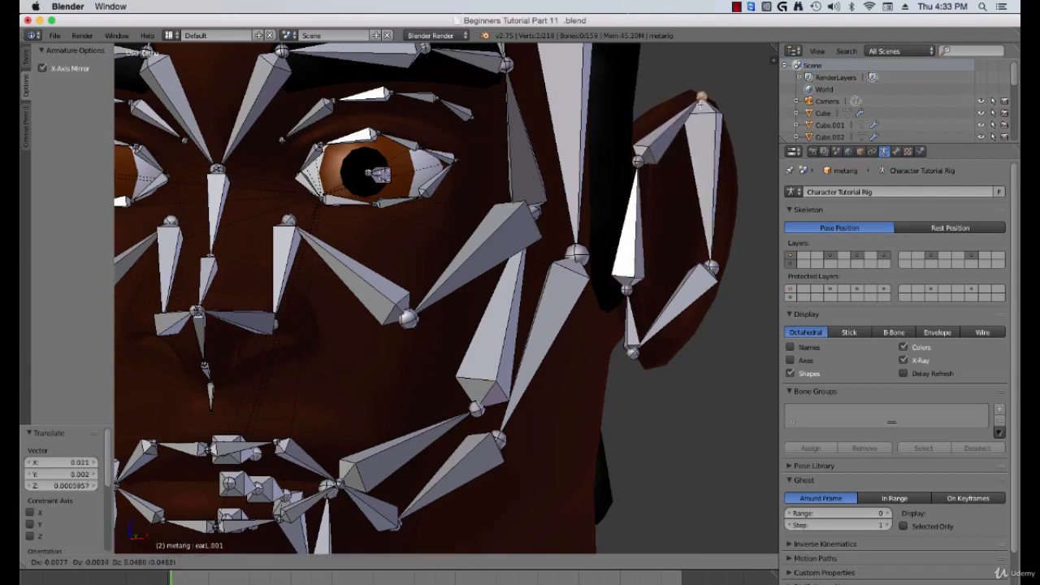
pyautogui.click(701, 102)
pyautogui.rightClick(715, 269)
pyautogui.press('g')
pyautogui.click(724, 234)
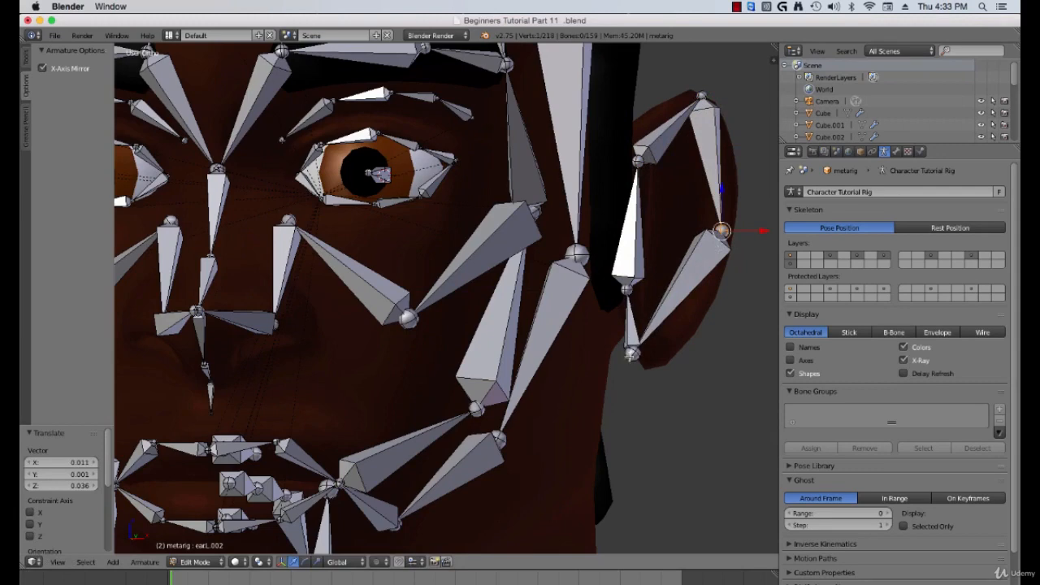
# Step: Move the bottom ear joint onto the earlobe
pyautogui.rightClick(630, 356)
pyautogui.press('g')
pyautogui.click(654, 364)
pyautogui.moveTo(677, 282); pyautogui.dragTo(584, 282, button='middle')
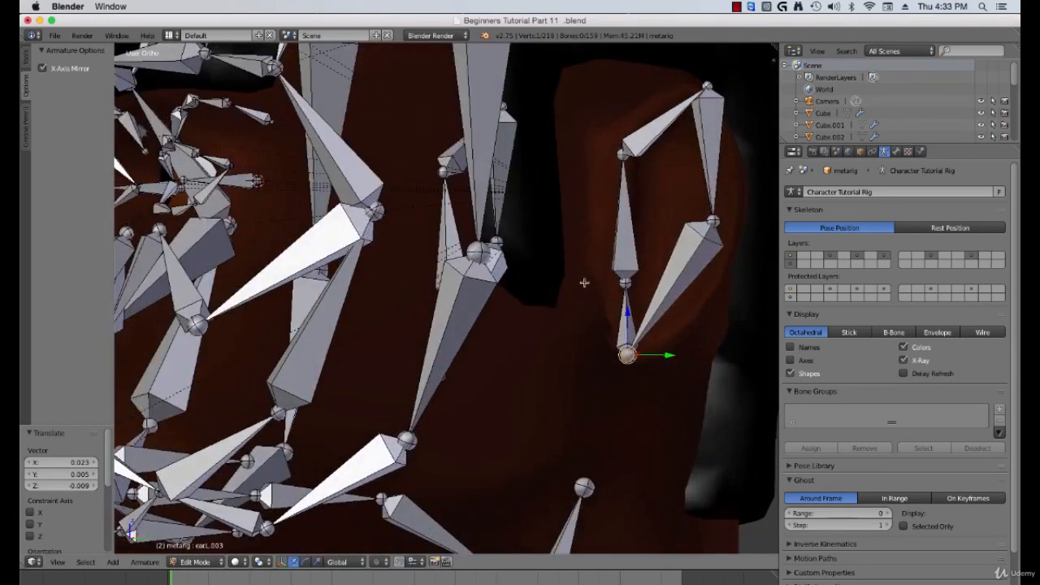
# Step: Select the back middle ear joint and move it along Y about -0.018 onto the ear
pyautogui.rightClick(627, 282)
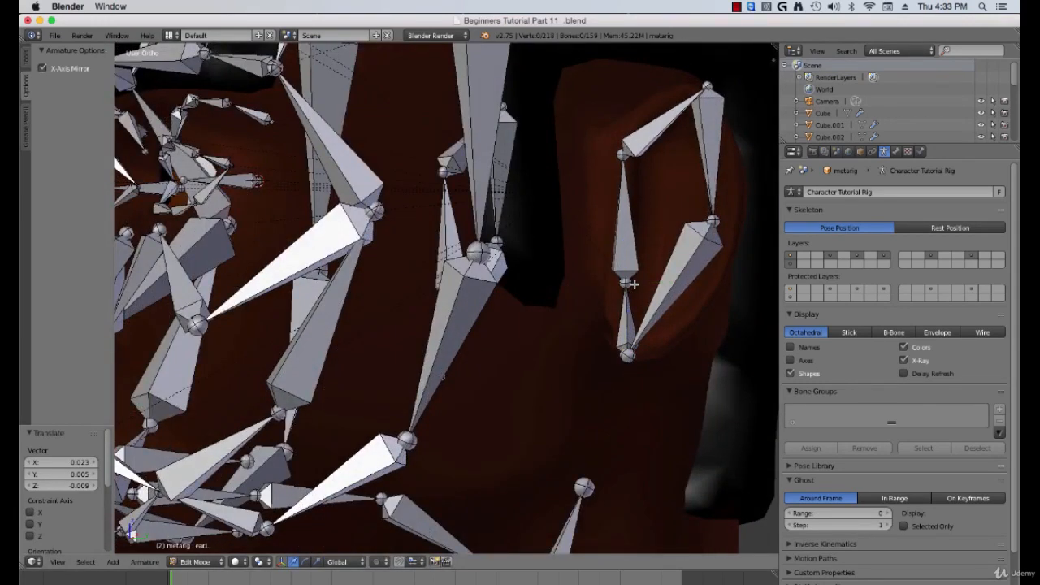
pyautogui.rightClick(634, 285)
pyautogui.press('a')
pyautogui.press('b')
pyautogui.rightClick(624, 283)
pyautogui.rightClick(626, 283)
pyautogui.moveTo(664, 284); pyautogui.dragTo(646, 284)
pyautogui.moveTo(647, 284); pyautogui.dragTo(658, 248, button='middle')
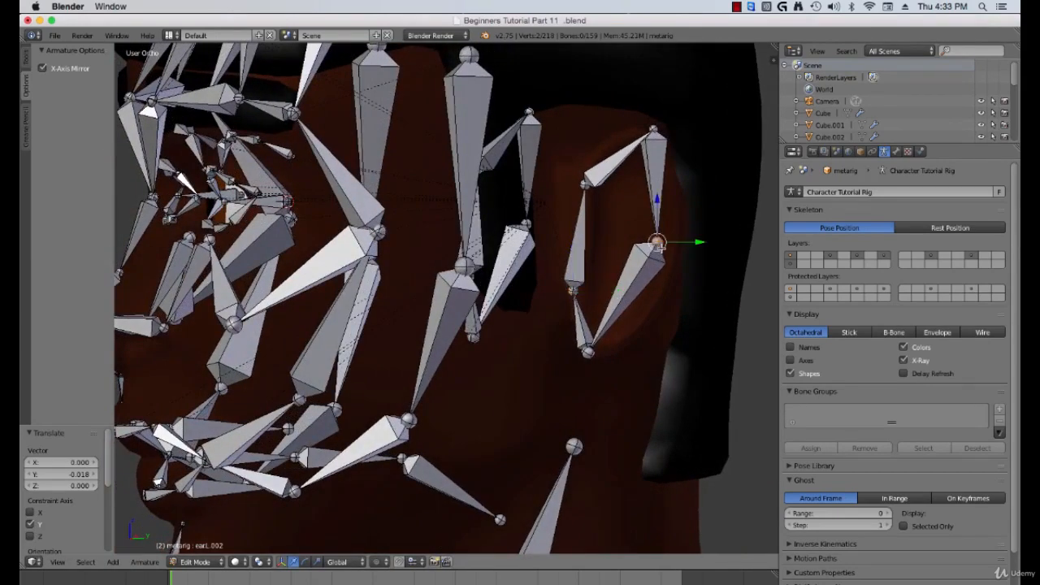
pyautogui.moveTo(701, 242); pyautogui.dragTo(719, 242)
# Step: Move the bottom ear joint along Y about 0.019 to sit in the earlobe
pyautogui.rightClick(589, 352)
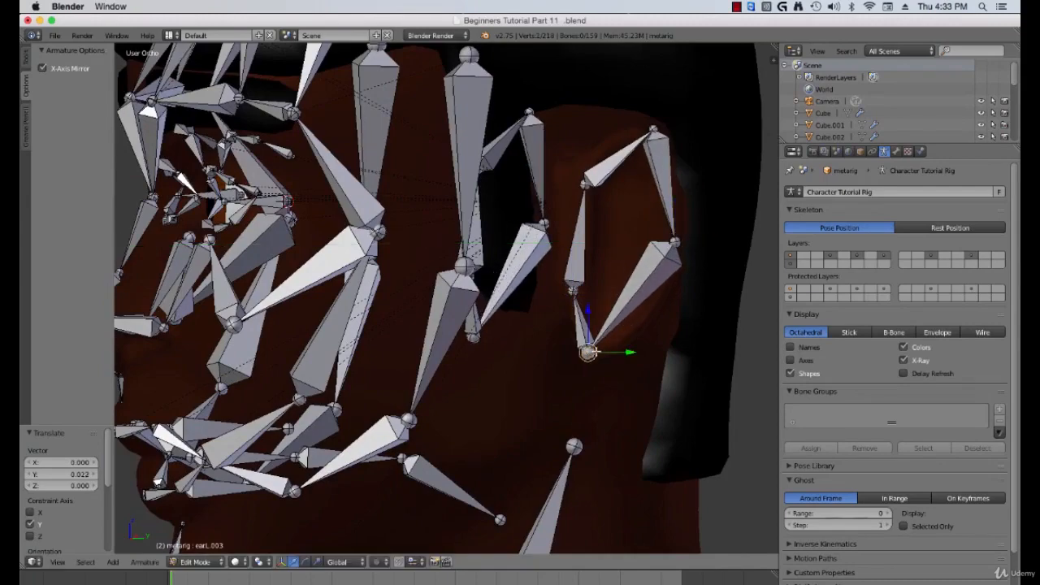
pyautogui.moveTo(627, 352); pyautogui.dragTo(644, 351)
pyautogui.scroll(-2, 644, 349)
pyautogui.moveTo(642, 343); pyautogui.dragTo(693, 331, button='middle')
pyautogui.press('KP_1')
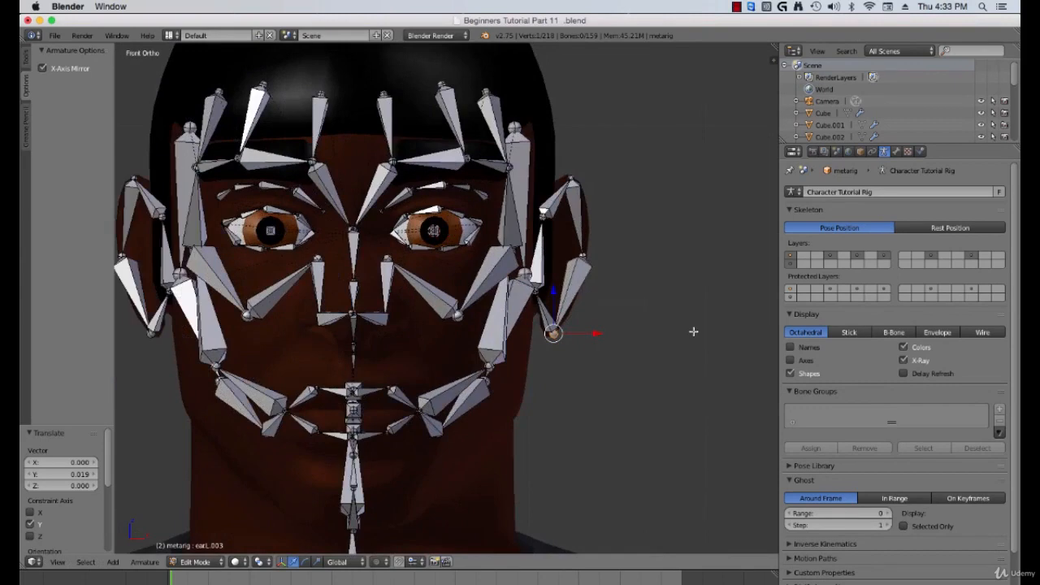
# Step: Switch to Object Mode to inspect the whole rig, then re-enter Edit Mode zoomed on the left hand
pyautogui.press('Tab')
pyautogui.scroll(-4, 621, 340)
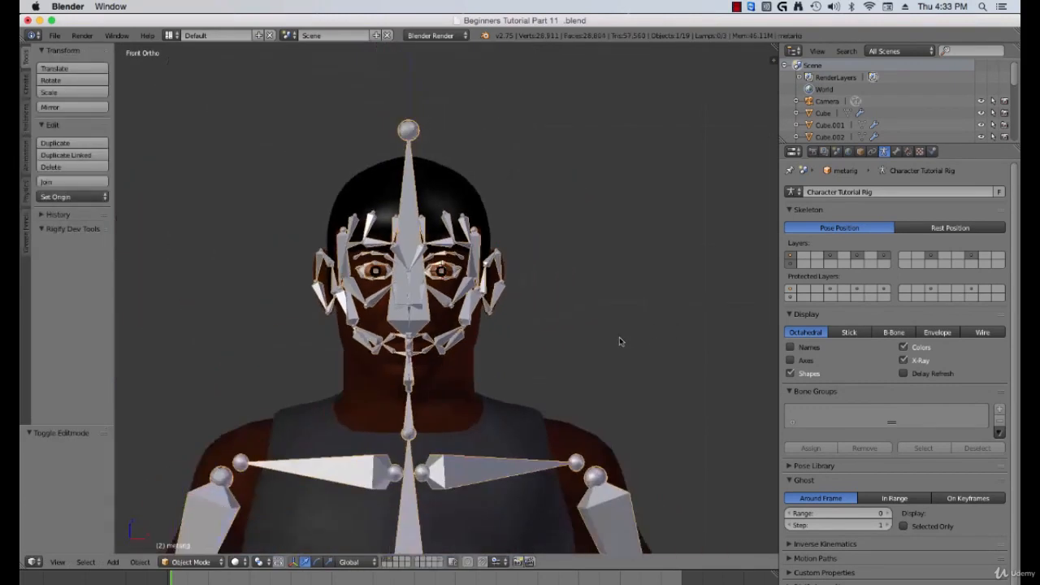
pyautogui.moveTo(618, 342); pyautogui.dragTo(553, 333, button='middle')
pyautogui.press('KP_1')
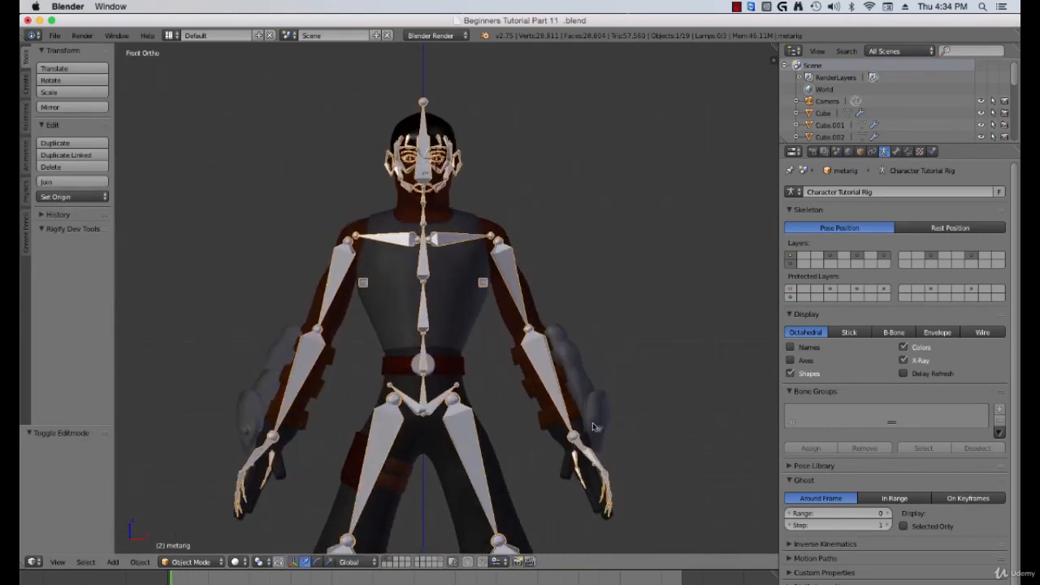
pyautogui.press('Tab')
pyautogui.keyDown('shift'); pyautogui.moveTo(603, 434); pyautogui.dragTo(521, 321, button='middle'); pyautogui.keyUp('shift')
pyautogui.scroll(5, 543, 352)
# Step: Select the left thumb bones and move them about -0.093 X, -0.167 Y, 0.073 Z onto the thumb mesh
pyautogui.rightClick(504, 313)
pyautogui.keyDown('shift'); pyautogui.rightClick(486, 370); pyautogui.keyUp('shift')
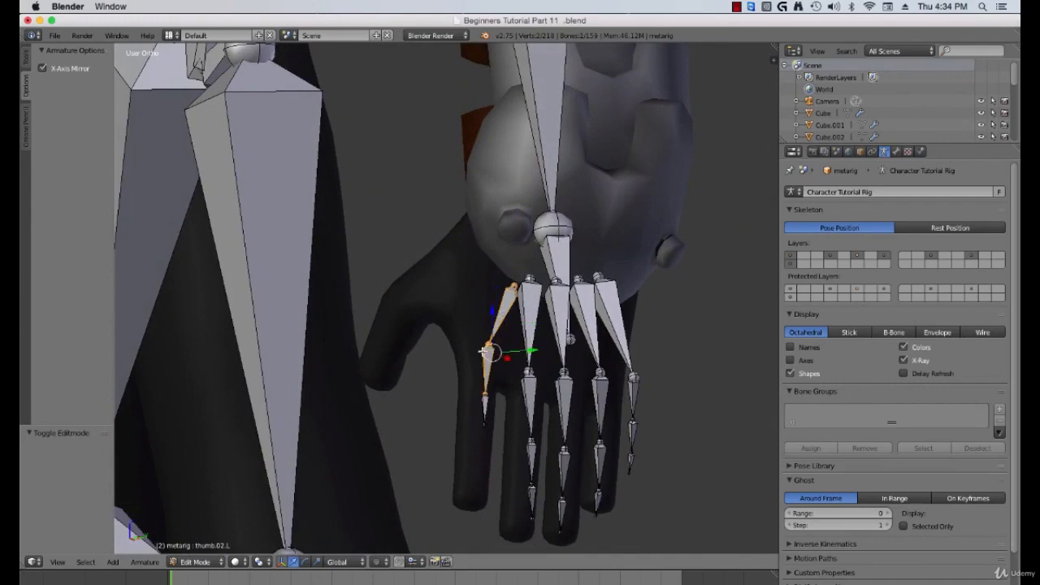
pyautogui.keyDown('shift'); pyautogui.rightClick(487, 402); pyautogui.keyUp('shift')
pyautogui.moveTo(507, 387); pyautogui.dragTo(504, 392, button='middle')
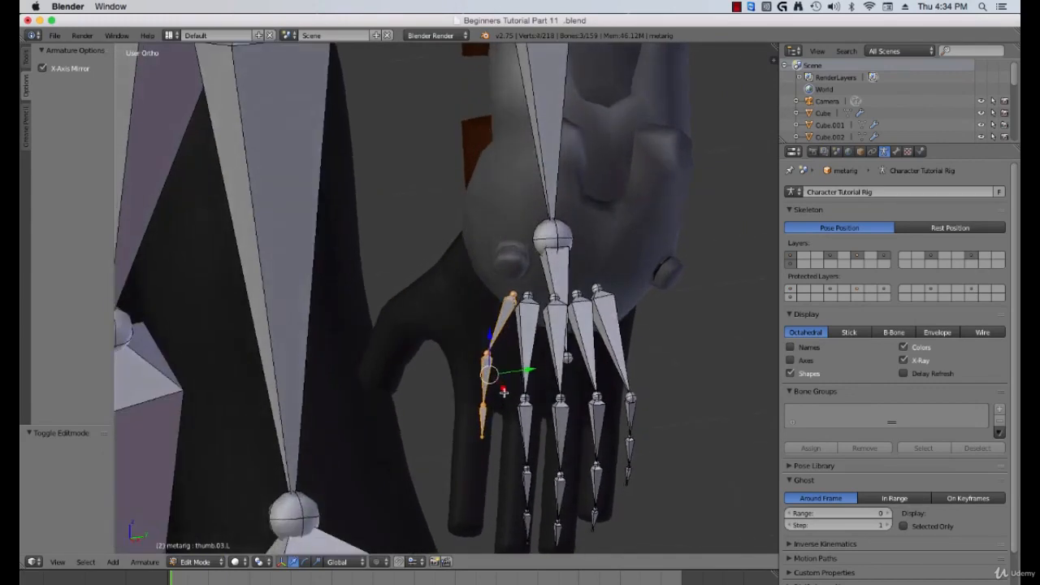
pyautogui.press('g')
pyautogui.click(460, 358)
pyautogui.moveTo(459, 358); pyautogui.dragTo(522, 363, button='middle')
pyautogui.scroll(2, 521, 363)
pyautogui.press('KP_1')
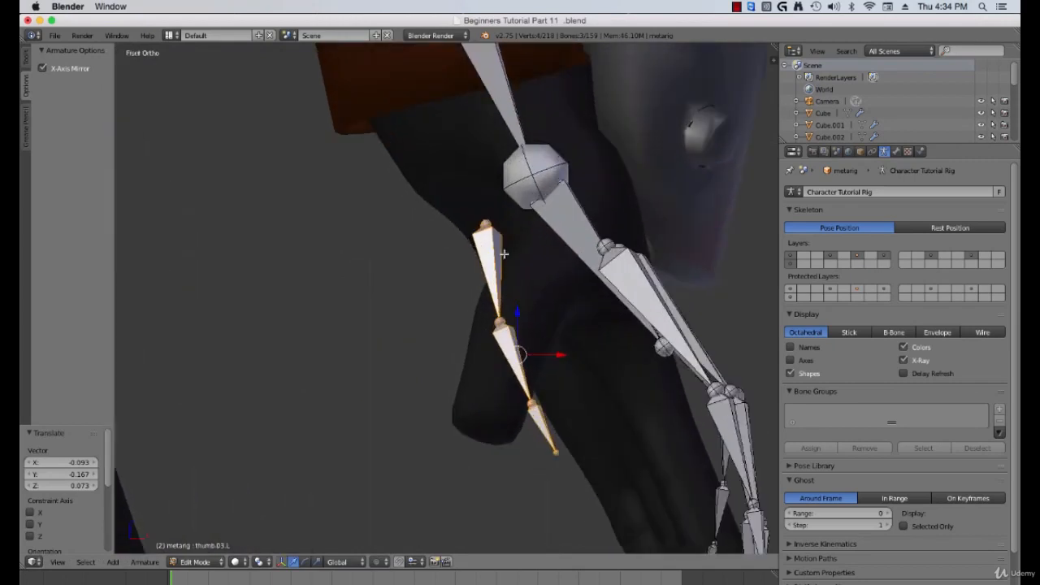
# Step: Move the thumb's base joint up toward the palm and rotate the first thumb bone about 28.7°
pyautogui.press('g')
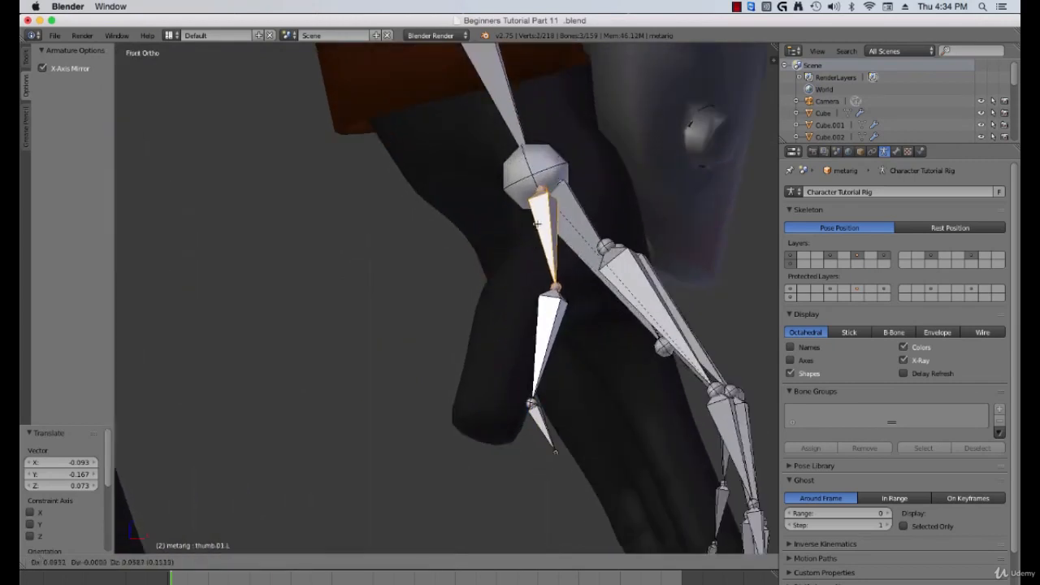
pyautogui.click(549, 230)
pyautogui.press('r')
pyautogui.click(552, 301)
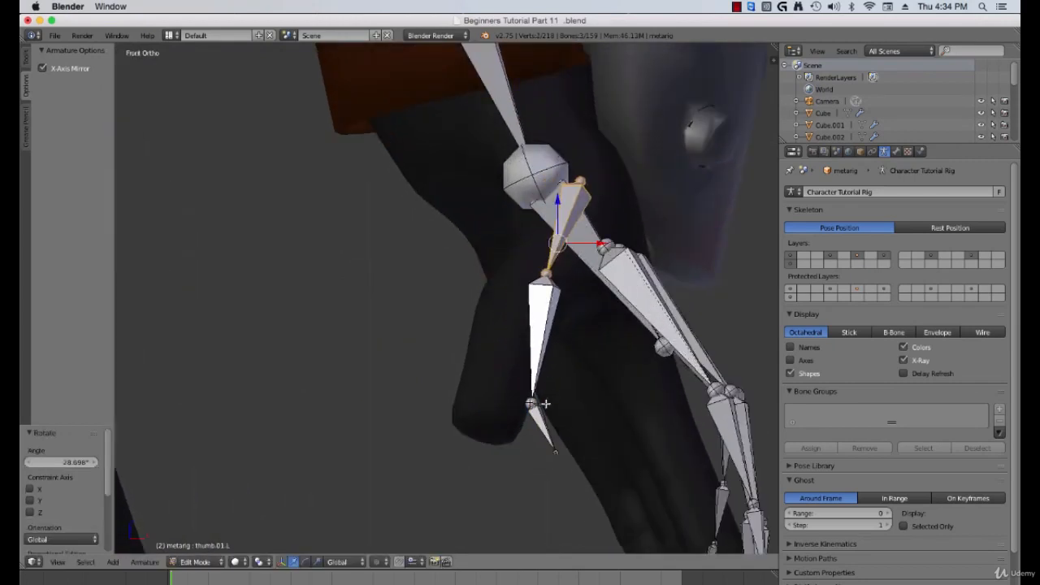
# Step: Move the middle thumb joint and the thumb tip along the thumb to fit the mesh
pyautogui.rightClick(531, 402)
pyautogui.press('g')
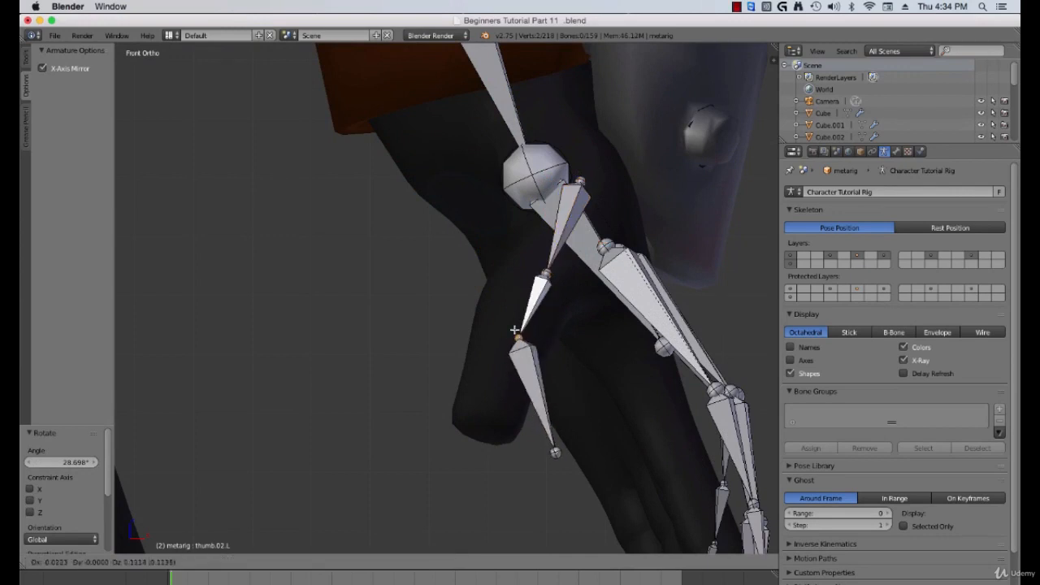
pyautogui.click(517, 334)
pyautogui.rightClick(556, 452)
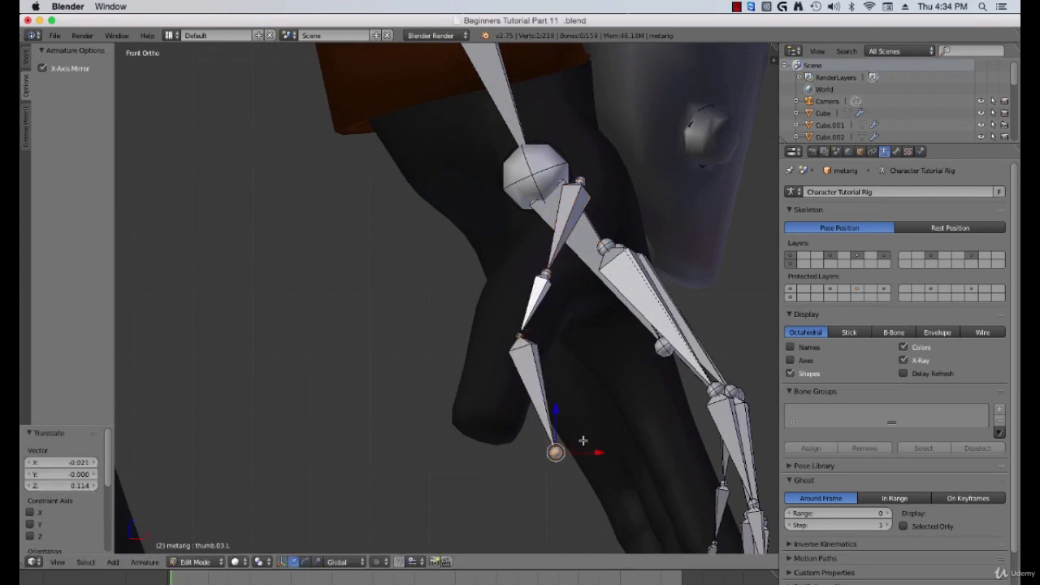
pyautogui.press('g')
pyautogui.click(517, 418)
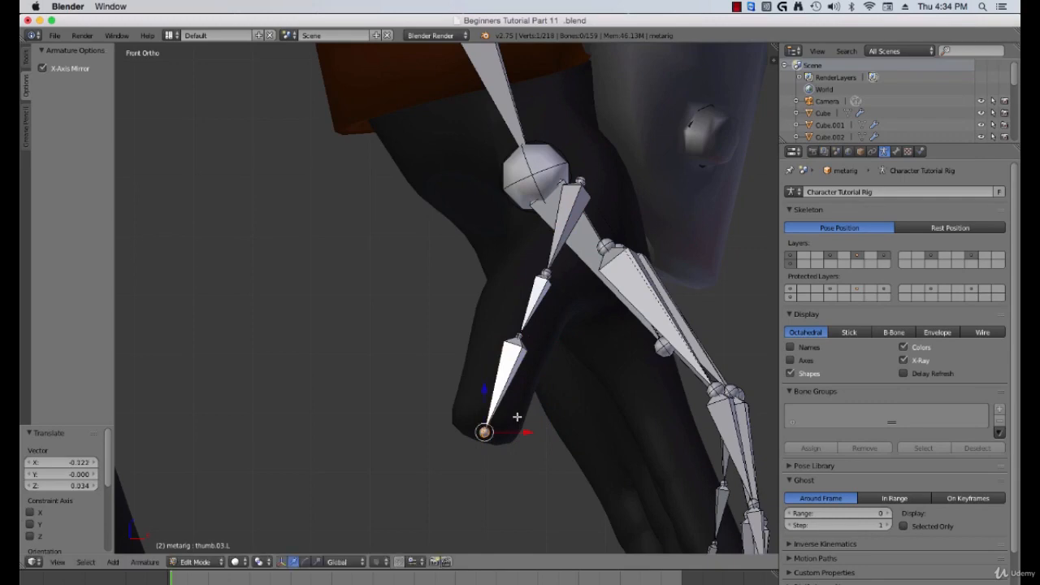
# Step: From an orbited view, reposition the thumb tip and the middle thumb joint inside the thumb
pyautogui.moveTo(520, 390); pyautogui.dragTo(423, 372, button='middle')
pyautogui.press('g')
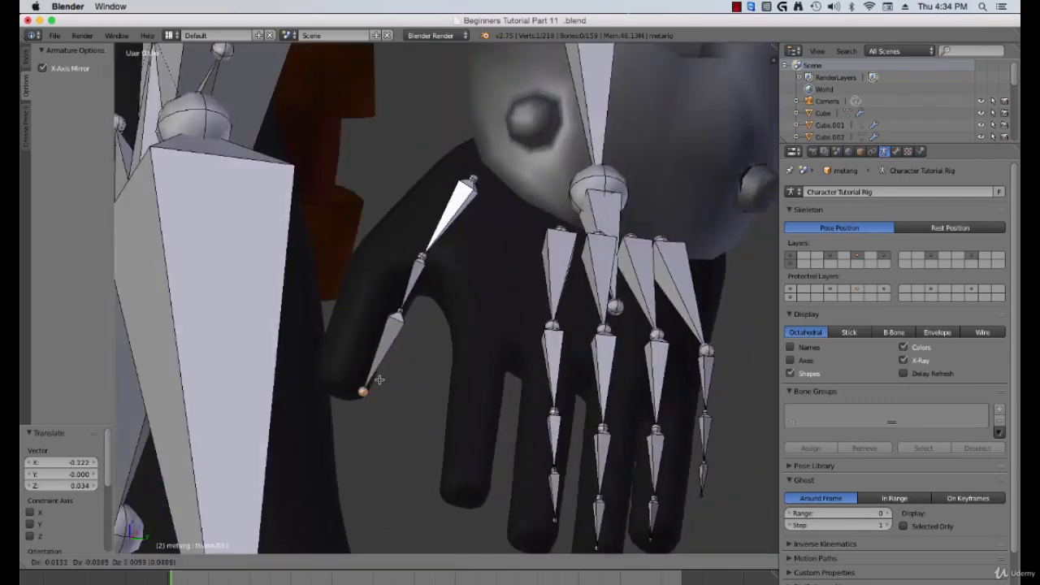
pyautogui.click(366, 379)
pyautogui.rightClick(399, 315)
pyautogui.press('g')
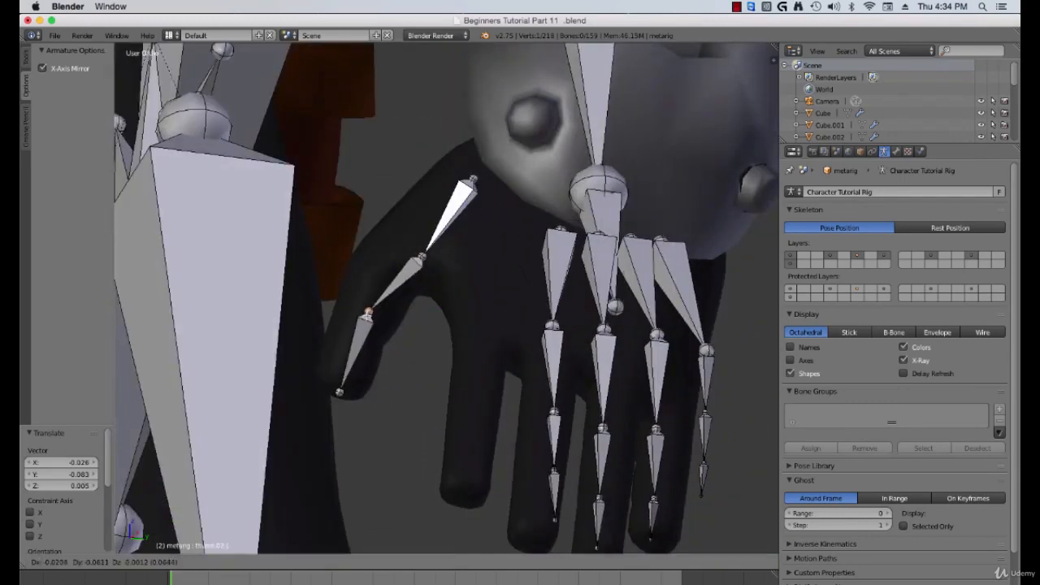
pyautogui.click(358, 329)
# Step: Refine the positions of the thumb's base and middle joints inside the thumb mesh
pyautogui.rightClick(417, 260)
pyautogui.moveTo(417, 260); pyautogui.dragTo(548, 350, button='middle')
pyautogui.press('g')
pyautogui.click(414, 254)
pyautogui.press('g')
pyautogui.click(542, 350)
pyautogui.rightClick(536, 213)
pyautogui.press('g')
pyautogui.click(513, 225)
pyautogui.press('g')
pyautogui.click(579, 299)
# Step: Select all four finger chains and the palm bones and move them along Y about -0.098 into the fingers
pyautogui.scroll(-4, 502, 339)
pyautogui.rightClick(496, 329)
pyautogui.keyDown('shift'); pyautogui.rightClick(521, 337); pyautogui.keyUp('shift')
pyautogui.hotkey('ctrl', 'z')
pyautogui.keyDown('shift'); pyautogui.rightClick(548, 349); pyautogui.keyUp('shift')
pyautogui.keyDown('shift'); pyautogui.rightClick(516, 403); pyautogui.keyUp('shift')
pyautogui.keyDown('shift'); pyautogui.rightClick(548, 406); pyautogui.keyUp('shift')
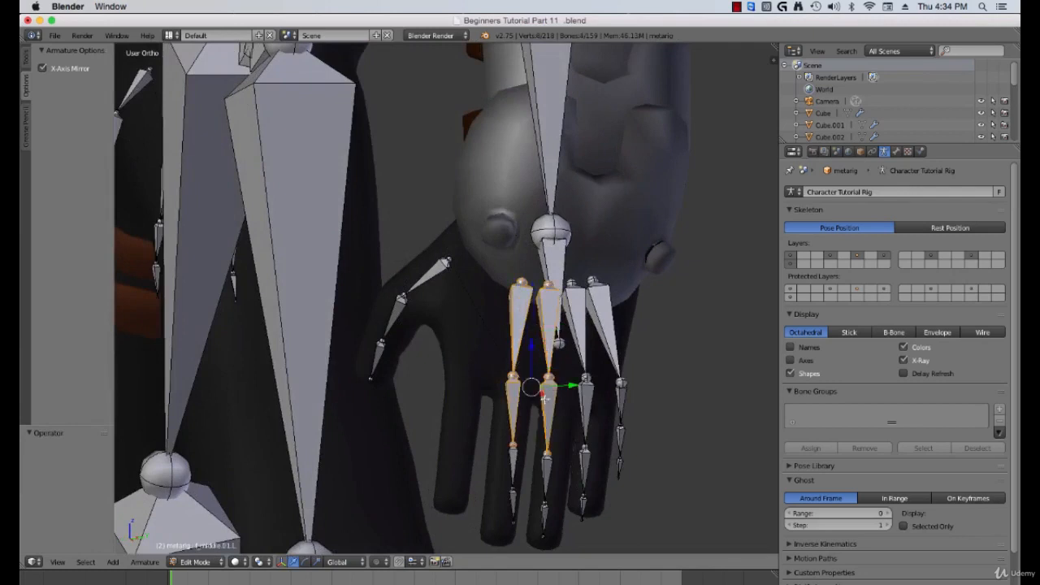
pyautogui.keyDown('shift'); pyautogui.rightClick(577, 325); pyautogui.keyUp('shift')
pyautogui.keyDown('shift'); pyautogui.rightClick(605, 325); pyautogui.keyUp('shift')
pyautogui.keyDown('shift'); pyautogui.rightClick(621, 407); pyautogui.keyUp('shift')
pyautogui.keyDown('shift'); pyautogui.rightClick(594, 409); pyautogui.keyUp('shift')
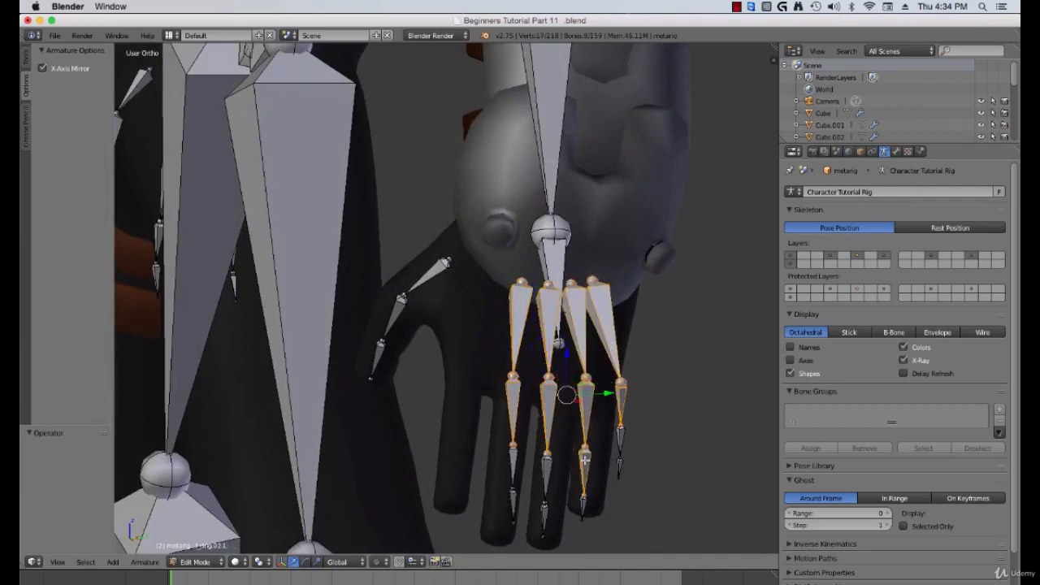
pyautogui.keyDown('shift'); pyautogui.rightClick(621, 443); pyautogui.keyUp('shift')
pyautogui.keyDown('shift'); pyautogui.rightClick(546, 488); pyautogui.keyUp('shift')
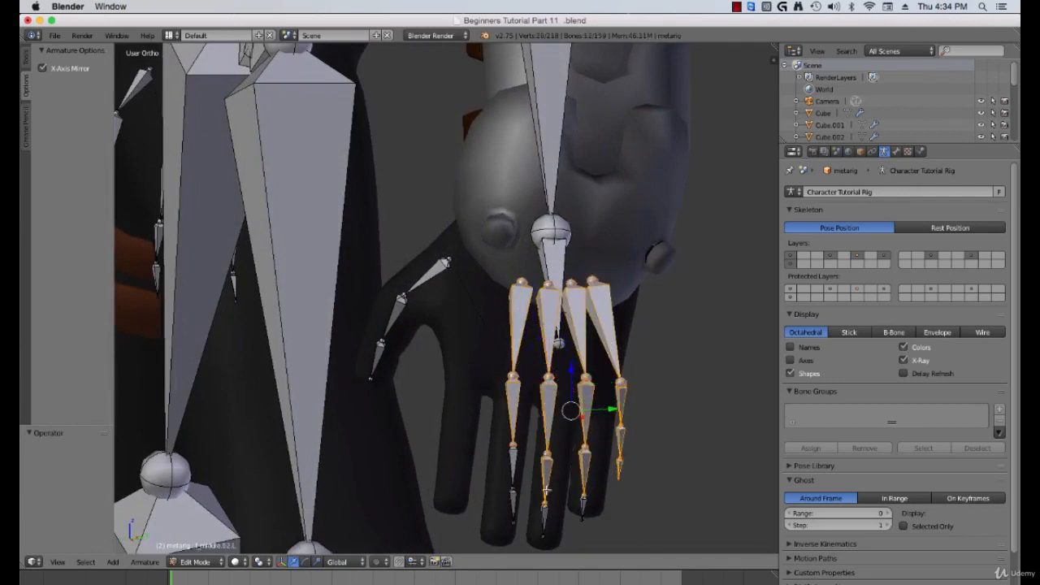
pyautogui.keyDown('shift'); pyautogui.rightClick(582, 510); pyautogui.keyUp('shift')
pyautogui.keyDown('shift'); pyautogui.rightClick(546, 520); pyautogui.keyUp('shift')
pyautogui.keyDown('shift'); pyautogui.rightClick(513, 504); pyautogui.keyUp('shift')
pyautogui.keyDown('shift'); pyautogui.rightClick(508, 471); pyautogui.keyUp('shift')
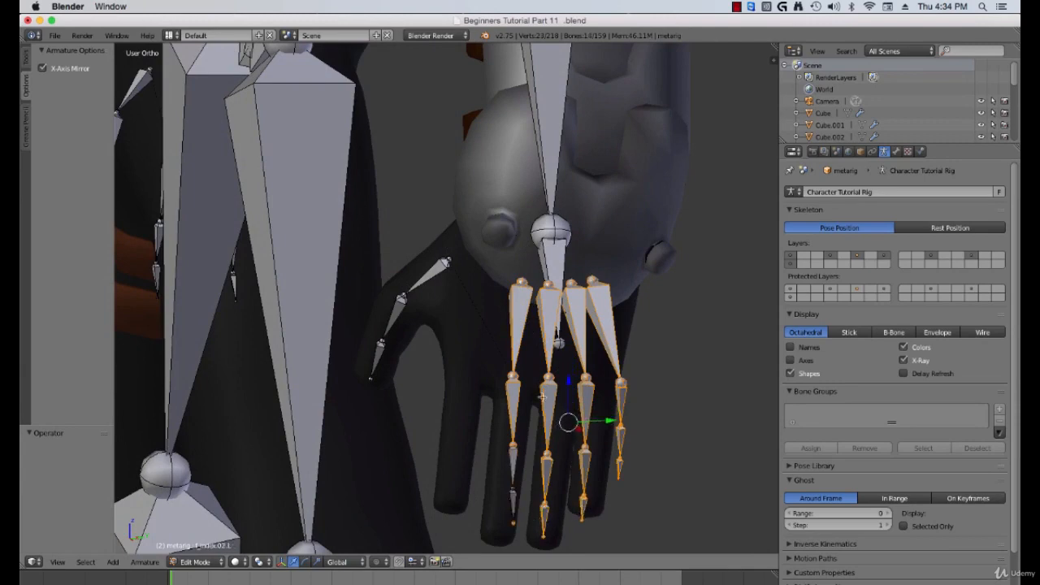
pyautogui.keyDown('shift'); pyautogui.rightClick(517, 466); pyautogui.keyUp('shift')
pyautogui.keyDown('shift'); pyautogui.rightClick(562, 266); pyautogui.keyUp('shift')
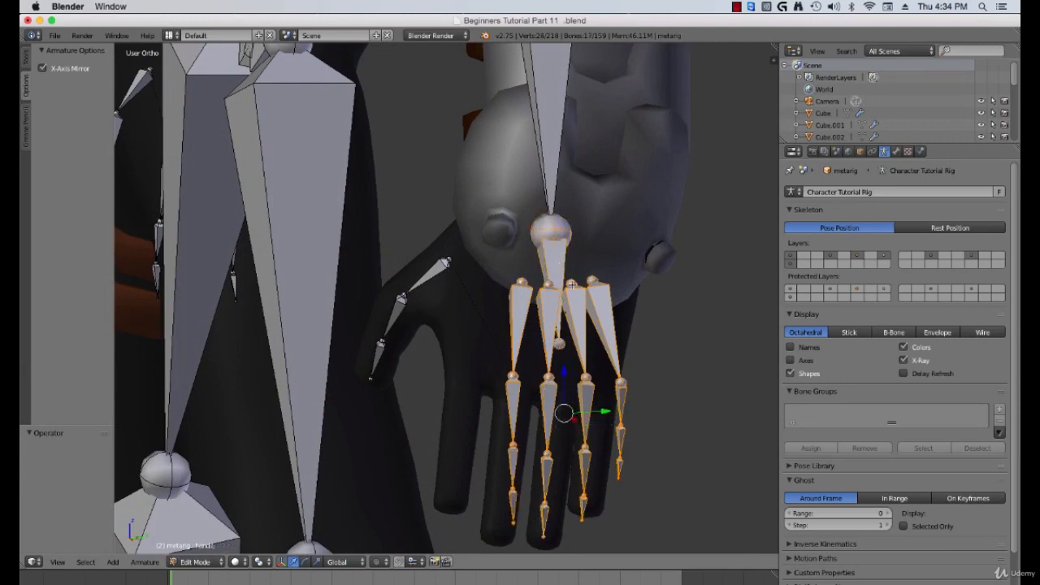
pyautogui.moveTo(564, 271); pyautogui.dragTo(575, 307, button='middle')
pyautogui.moveTo(605, 421); pyautogui.dragTo(605, 421)
pyautogui.click(576, 422)
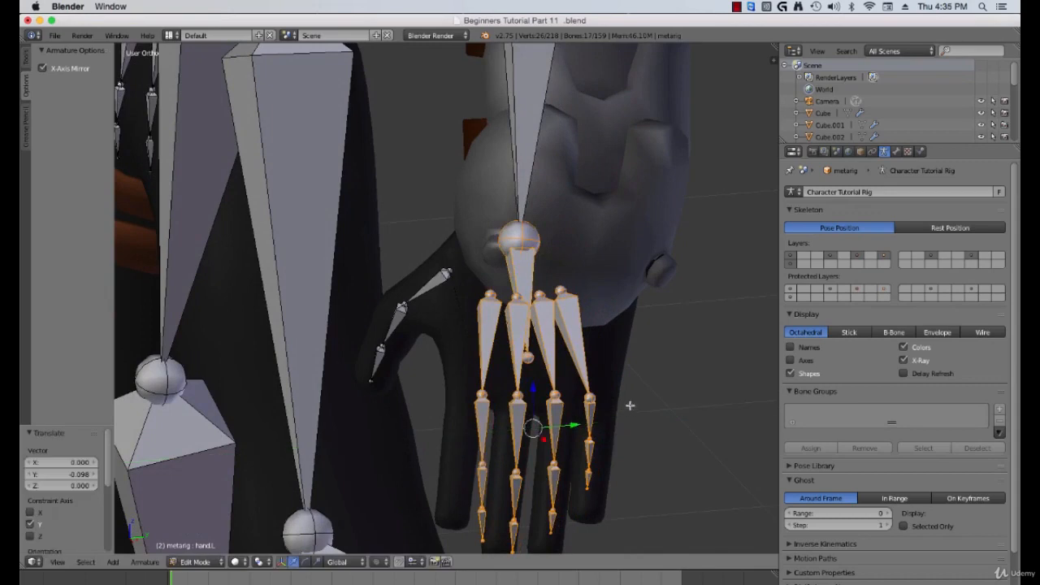
# Step: Rotate the selected finger bones about 4.9° to align with the hand
pyautogui.scroll(-1, 631, 406)
pyautogui.moveTo(631, 406); pyautogui.dragTo(641, 396, button='middle')
pyautogui.press('r')
pyautogui.click(606, 392)
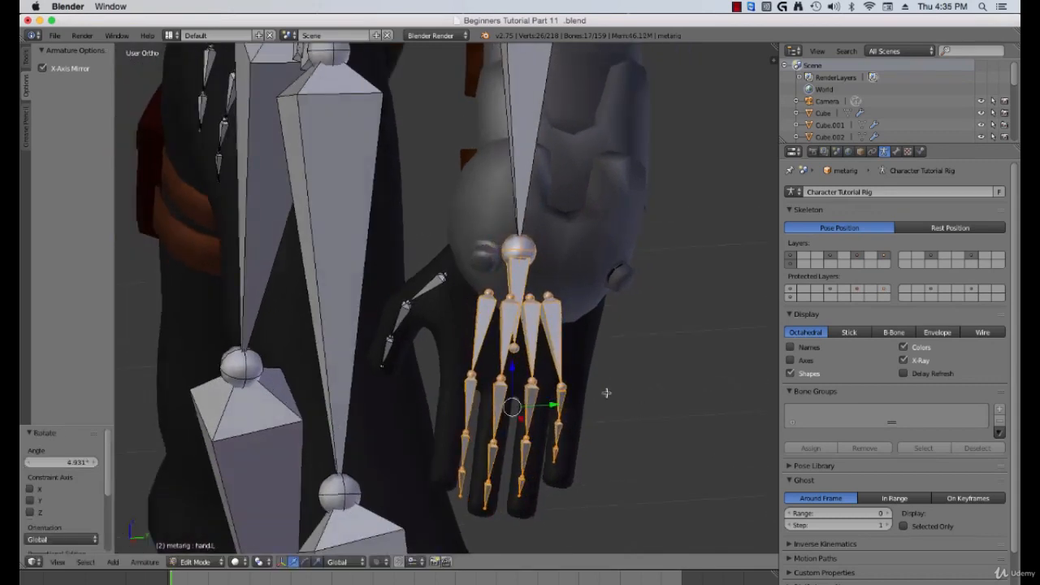
# Step: Deselect the hand bone and scale the finger bones along Y by about 1.363 to match finger length
pyautogui.keyDown('shift'); pyautogui.rightClick(521, 281); pyautogui.keyUp('shift')
pyautogui.moveTo(554, 357)
pyautogui.mouseDown(button='middle')
pyautogui.moveTo(569, 362)
pyautogui.moveTo(555, 368)
pyautogui.mouseUp(button='middle')
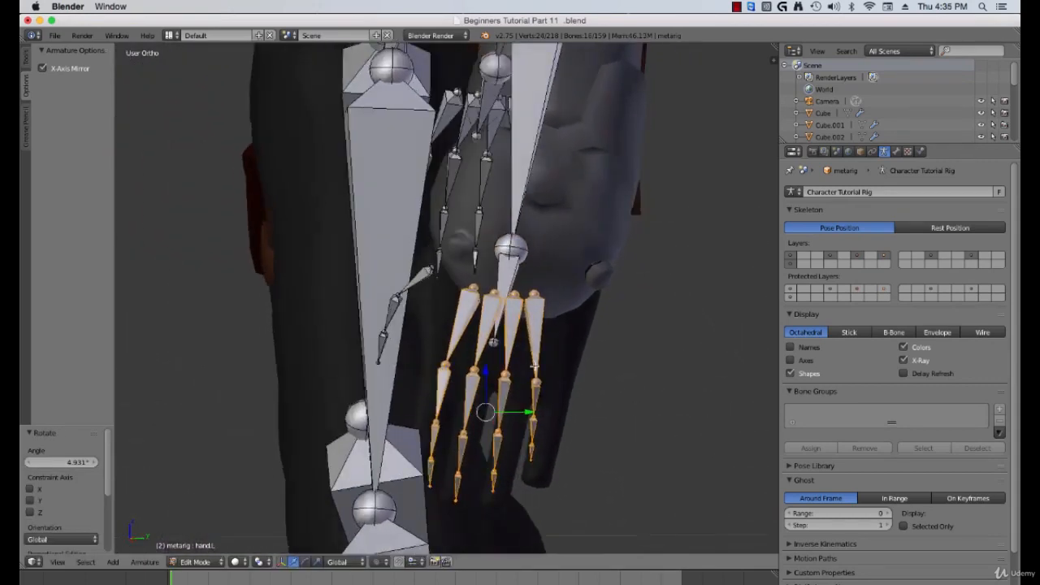
pyautogui.press('s')
pyautogui.press('x')
pyautogui.press('y')
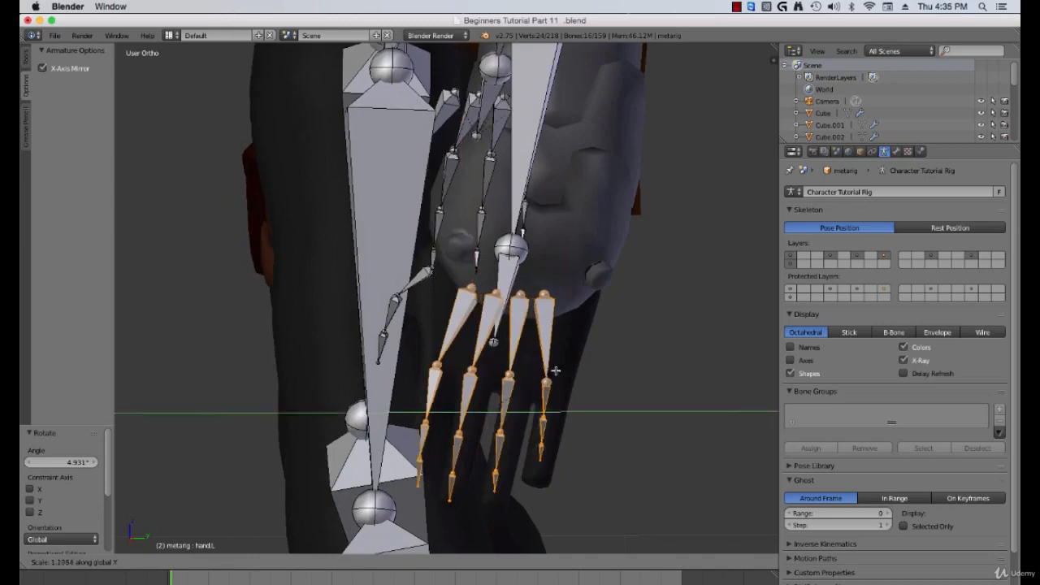
pyautogui.click(568, 373)
pyautogui.moveTo(568, 373); pyautogui.dragTo(572, 438, button='middle')
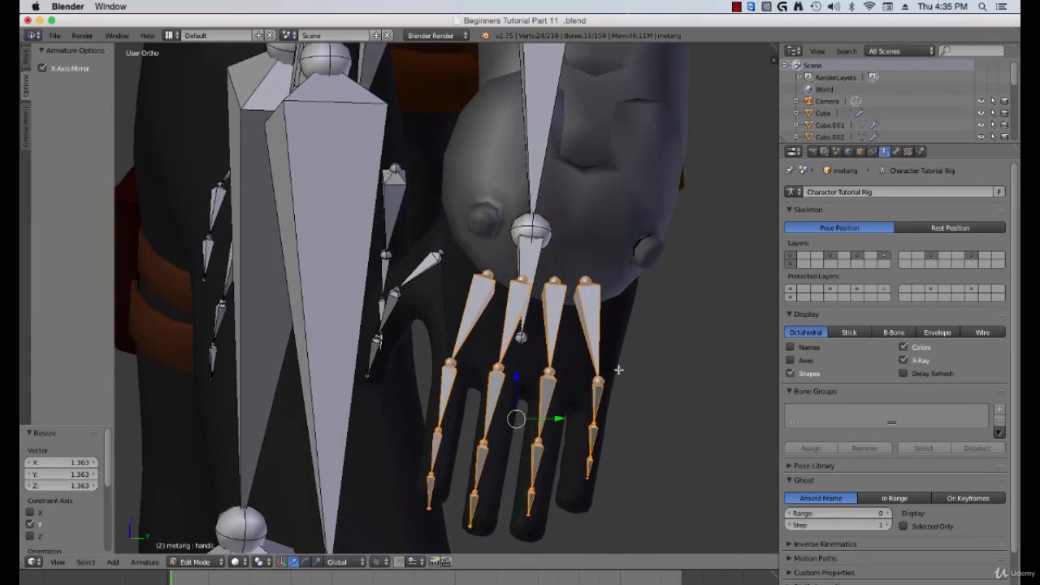
# Step: Zoom in on the hand and move the index finger's base joint down about -0.031 in Z into the knuckle
pyautogui.scroll(2, 538, 377)
pyautogui.keyDown('shift'); pyautogui.moveTo(484, 414); pyautogui.dragTo(493, 338, button='middle'); pyautogui.keyUp('shift')
pyautogui.scroll(-1, 487, 338)
pyautogui.rightClick(479, 327)
pyautogui.scroll(1, 486, 333)
pyautogui.rightClick(489, 327)
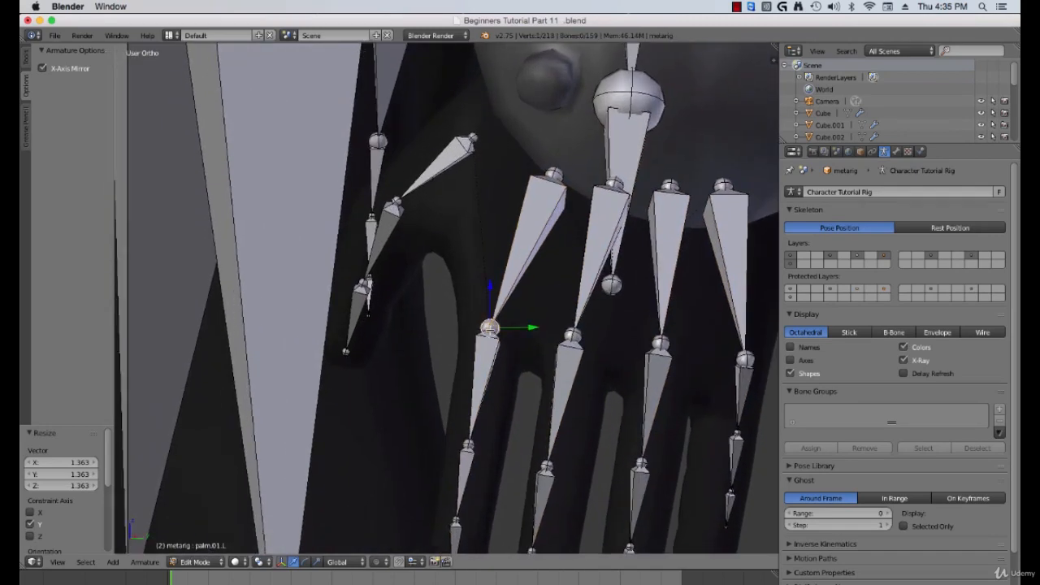
pyautogui.press('b')
pyautogui.moveTo(481, 321); pyautogui.dragTo(497, 337)
pyautogui.press('g')
pyautogui.click(498, 349)
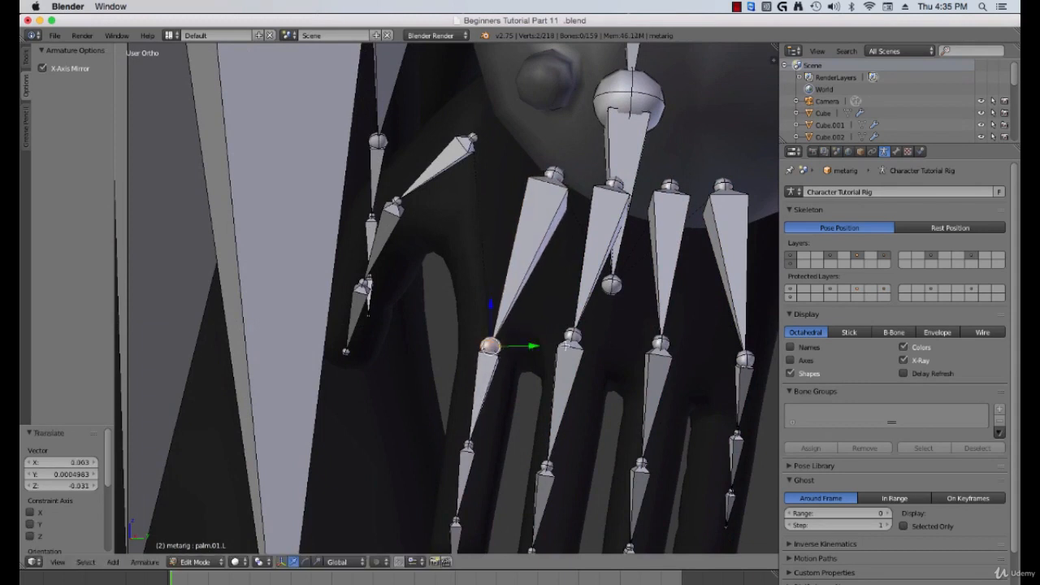
# Step: Move the middle finger's base joint down about -0.047 in Z to its knuckle
pyautogui.press('a')
pyautogui.press('b')
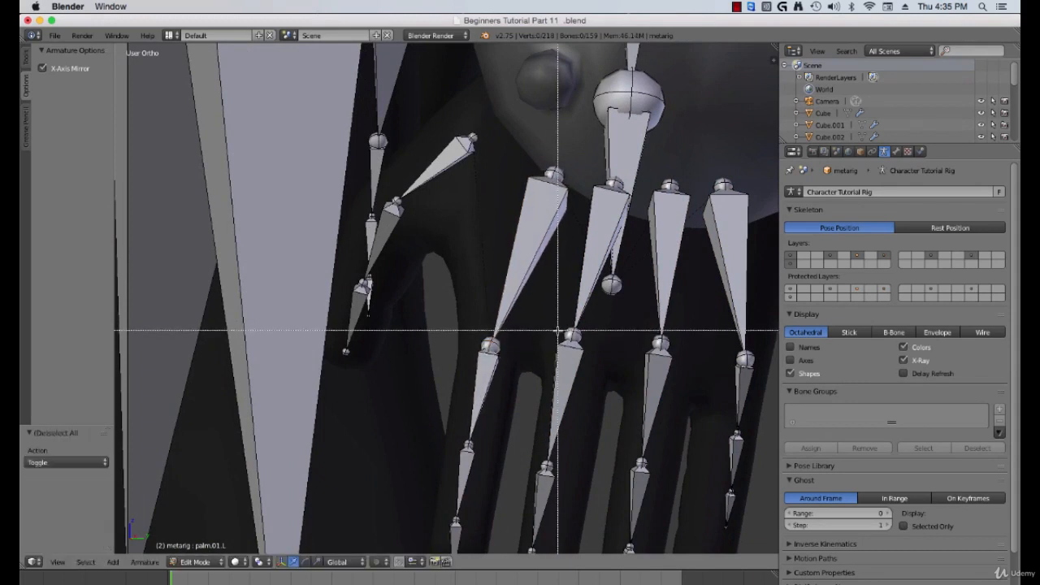
pyautogui.moveTo(564, 325); pyautogui.dragTo(578, 341)
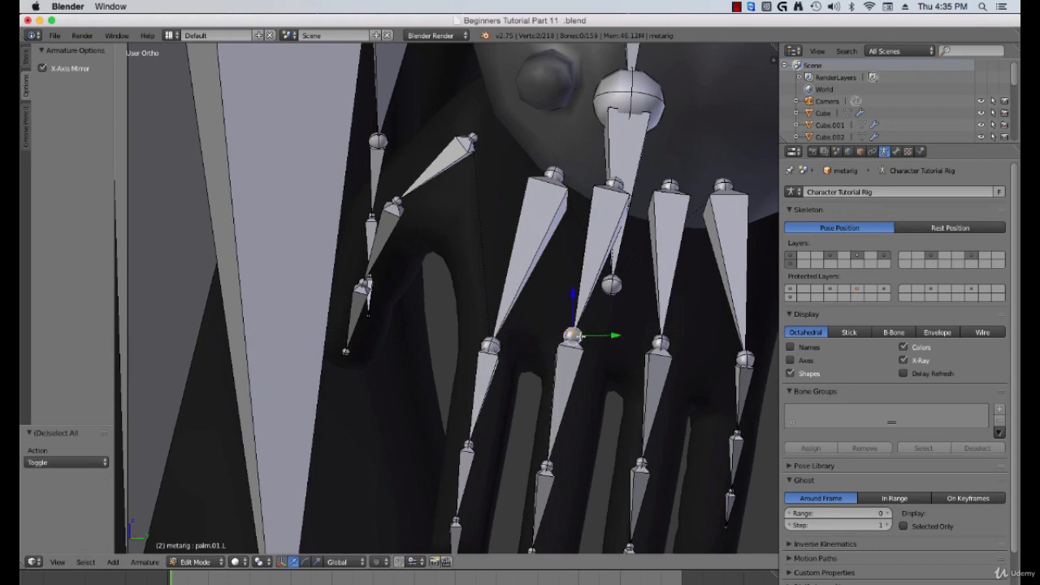
pyautogui.press('g')
pyautogui.click(591, 367)
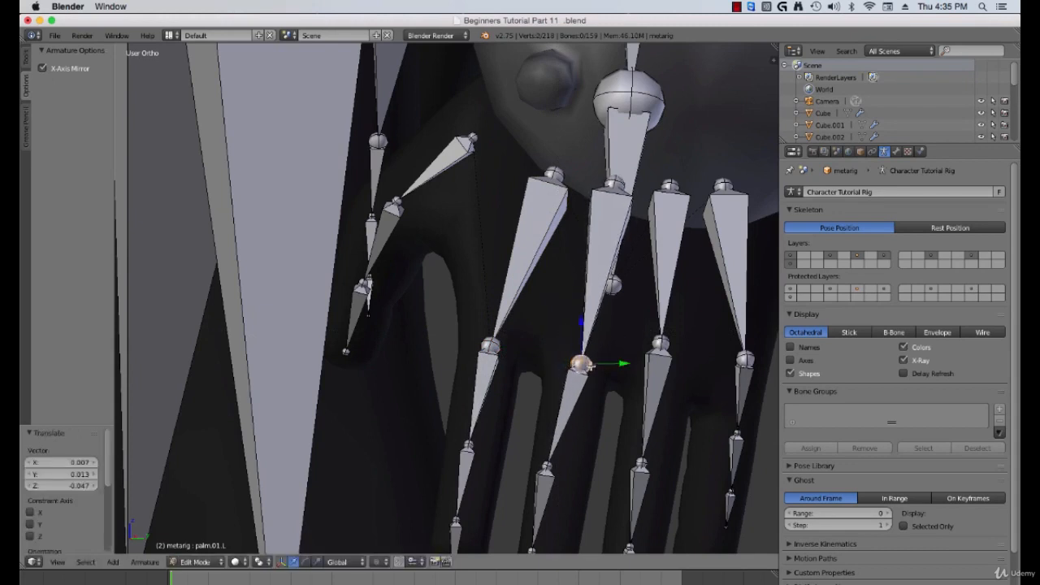
# Step: Move the ring finger's base joint down about -0.050 in Z to its knuckle
pyautogui.press('a')
pyautogui.press('b')
pyautogui.moveTo(637, 327); pyautogui.dragTo(678, 347)
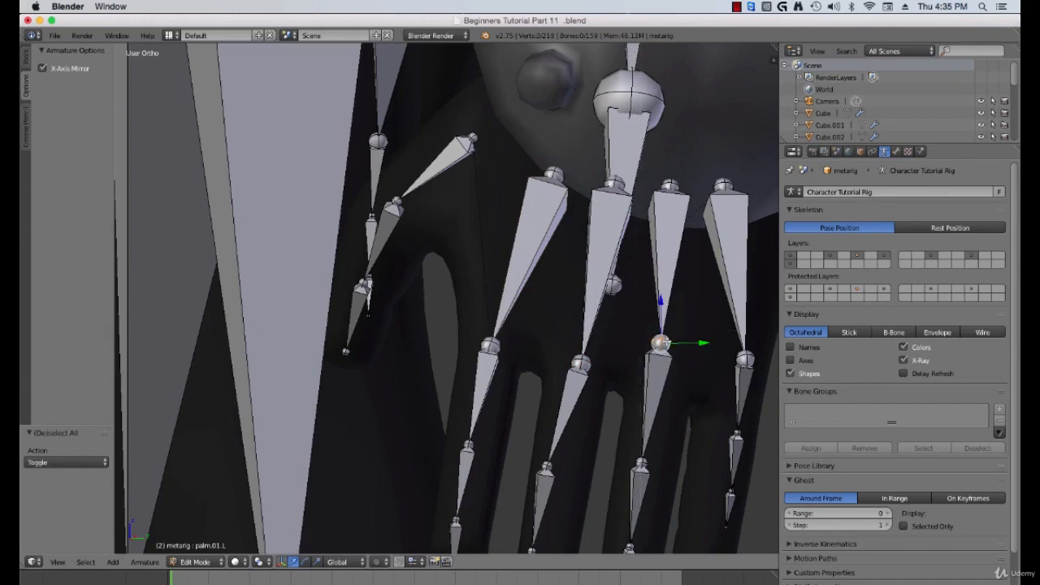
pyautogui.press('g')
pyautogui.click(673, 381)
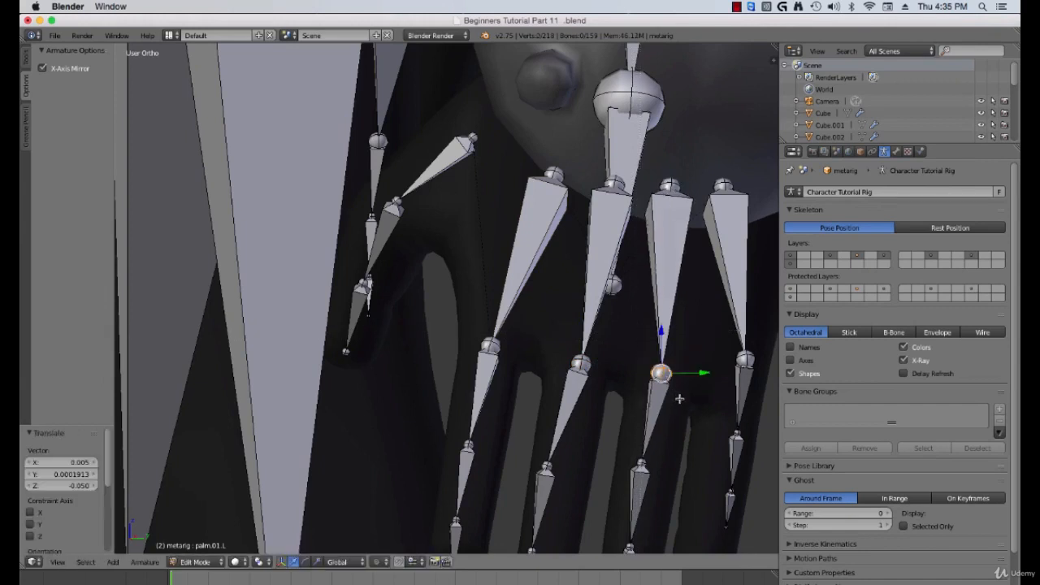
# Step: Move the little finger's base joint down about -0.052 in Z to its knuckle
pyautogui.keyDown('shift'); pyautogui.moveTo(679, 399); pyautogui.dragTo(605, 377, button='middle'); pyautogui.keyUp('shift')
pyautogui.press('a')
pyautogui.press('b')
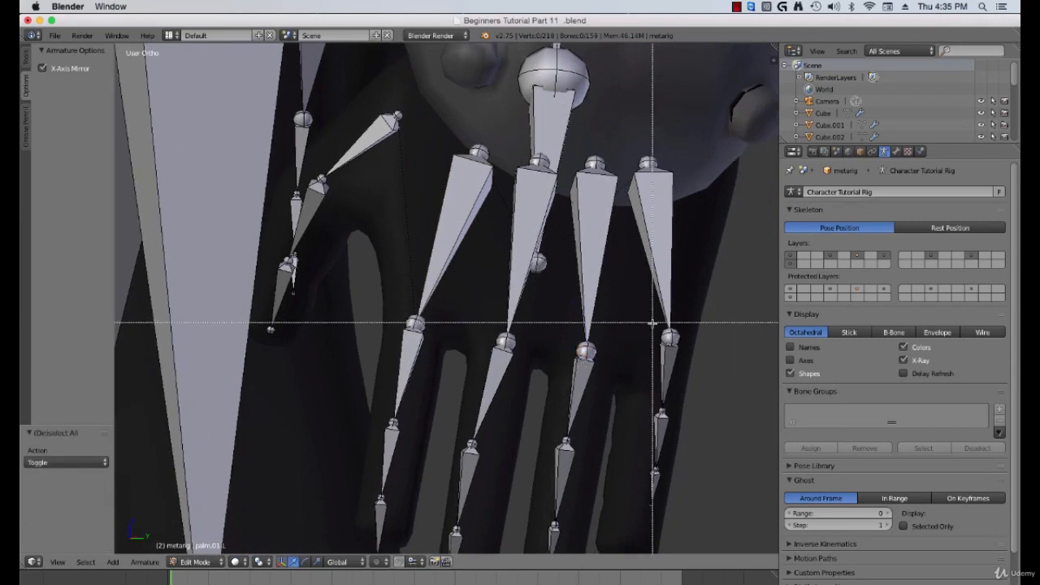
pyautogui.moveTo(653, 323); pyautogui.dragTo(688, 346)
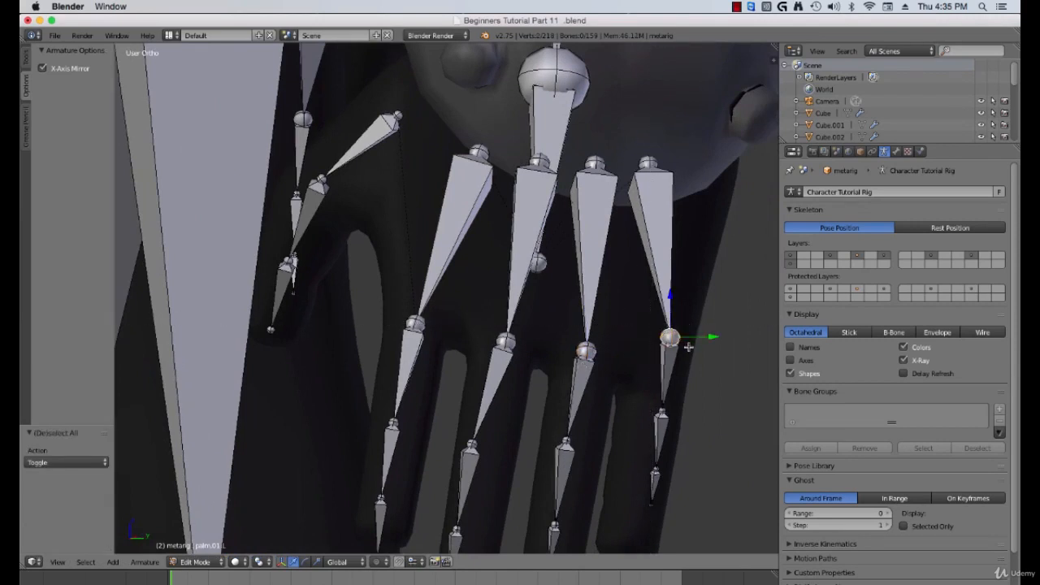
pyautogui.press('g')
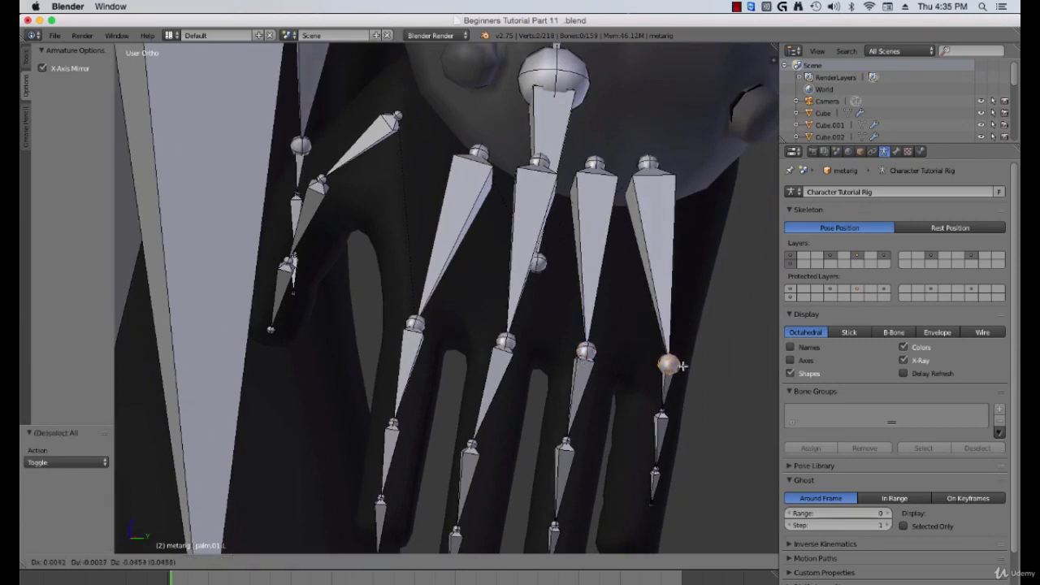
pyautogui.click(685, 369)
# Step: In front view, move the index finger's palm bone about -0.079 in X and -0.012 in Z toward the finger
pyautogui.scroll(-2, 575, 376)
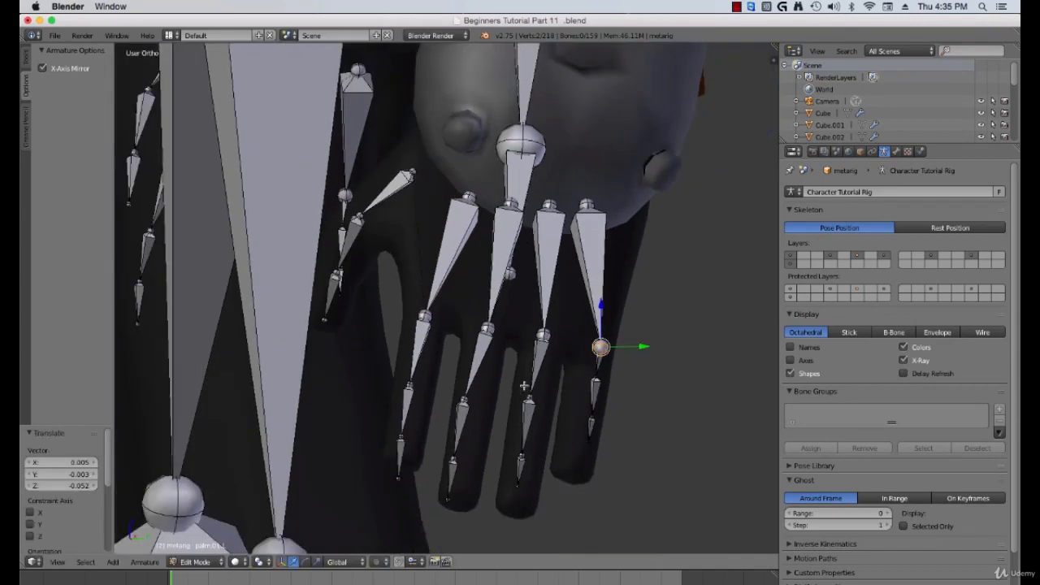
pyautogui.scroll(2, 524, 386)
pyautogui.scroll(3, 485, 370)
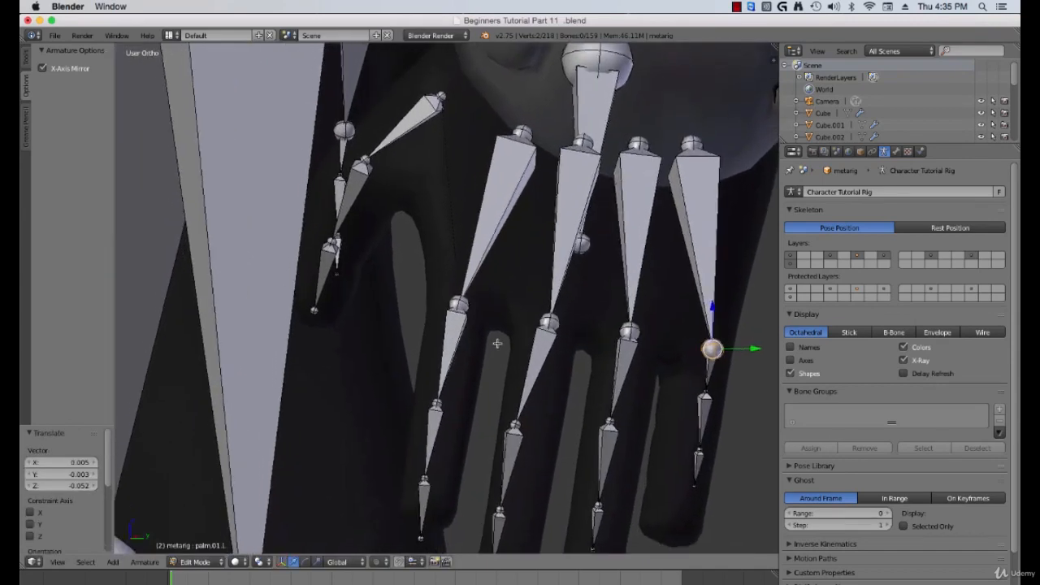
pyautogui.rightClick(473, 340)
pyautogui.moveTo(478, 344); pyautogui.dragTo(680, 331, button='middle')
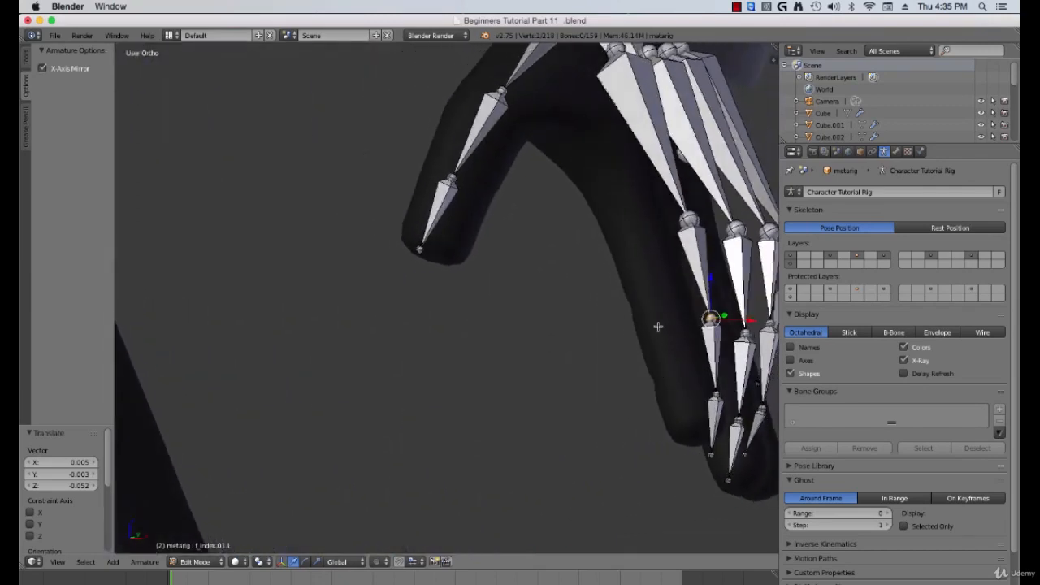
pyautogui.press('KP_1')
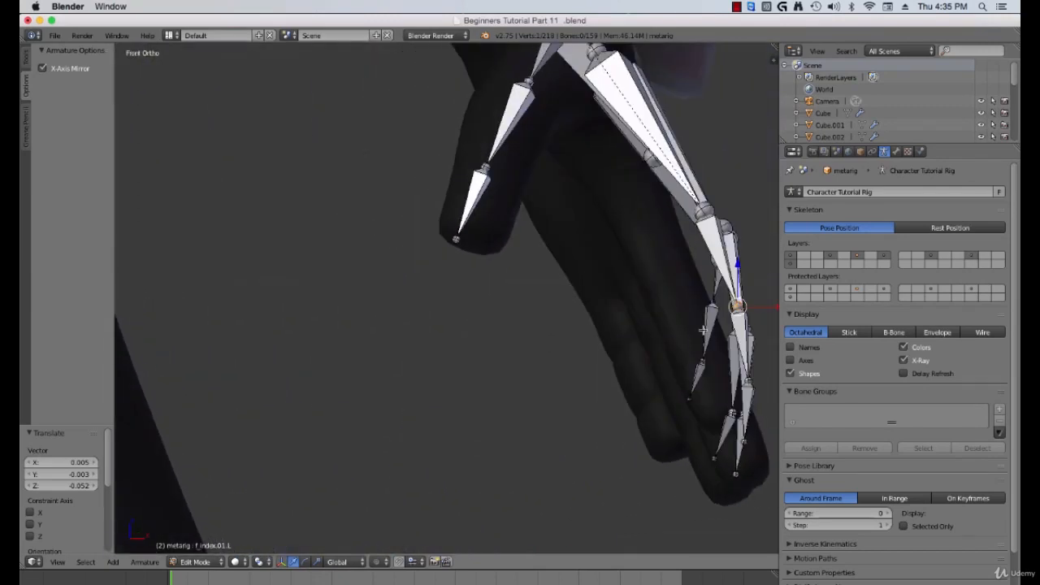
pyautogui.keyDown('shift'); pyautogui.moveTo(700, 289); pyautogui.dragTo(646, 298, button='middle'); pyautogui.keyUp('shift')
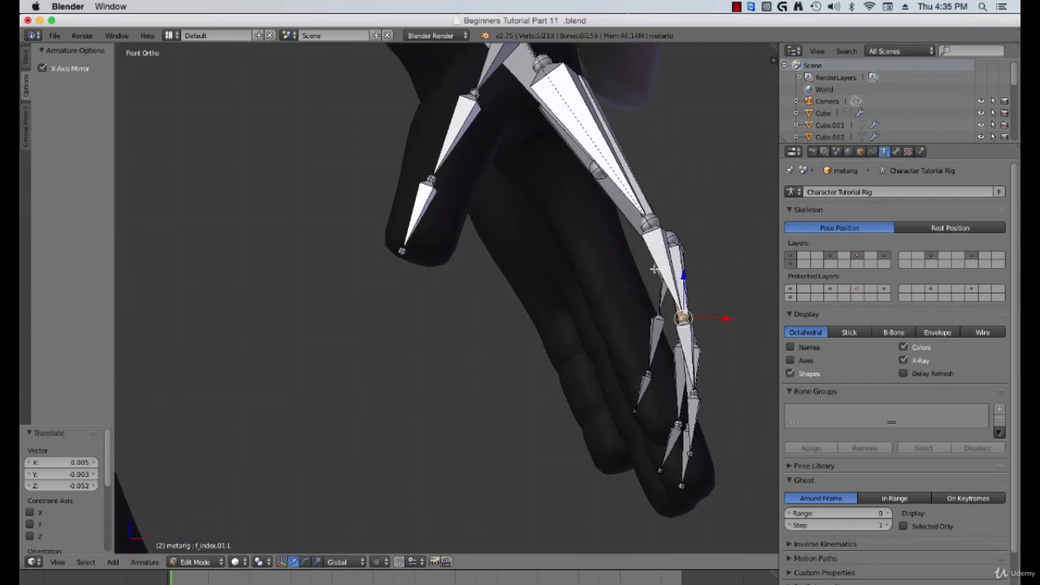
pyautogui.rightClick(655, 268)
pyautogui.moveTo(655, 254); pyautogui.dragTo(635, 257, button='middle')
pyautogui.rightClick(642, 235)
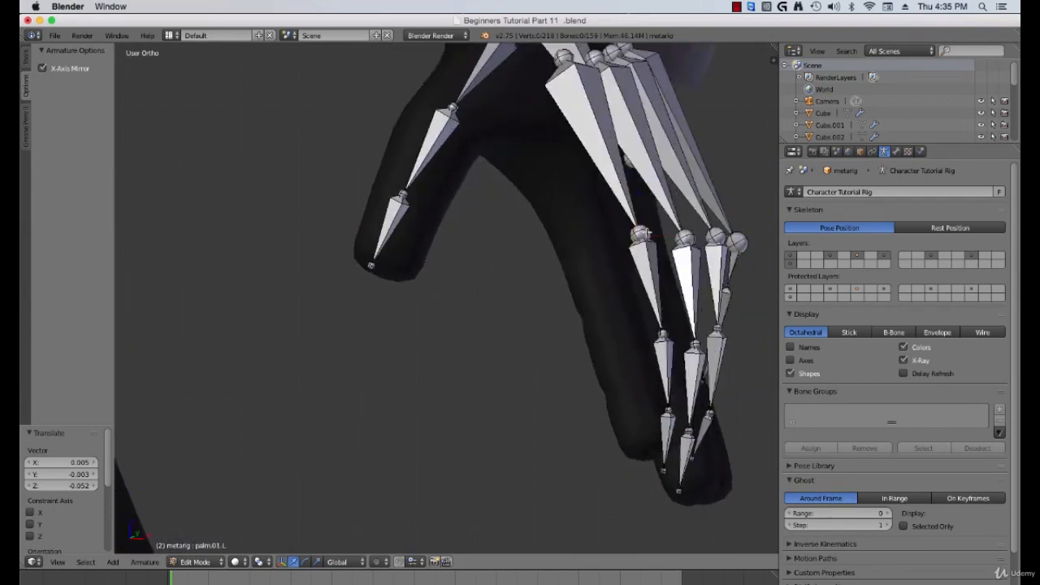
pyautogui.rightClick(650, 255)
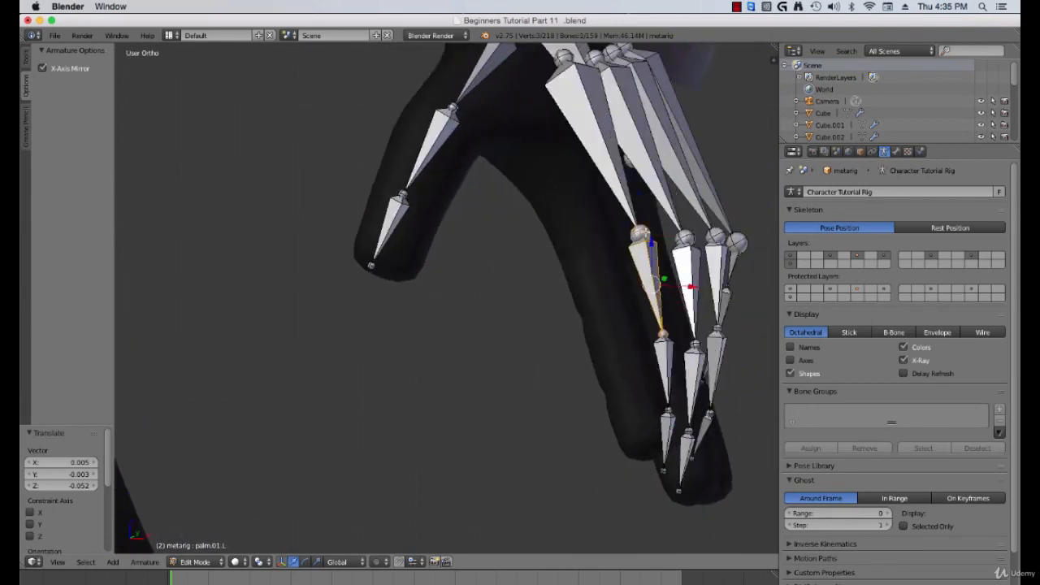
pyautogui.press('KP_1')
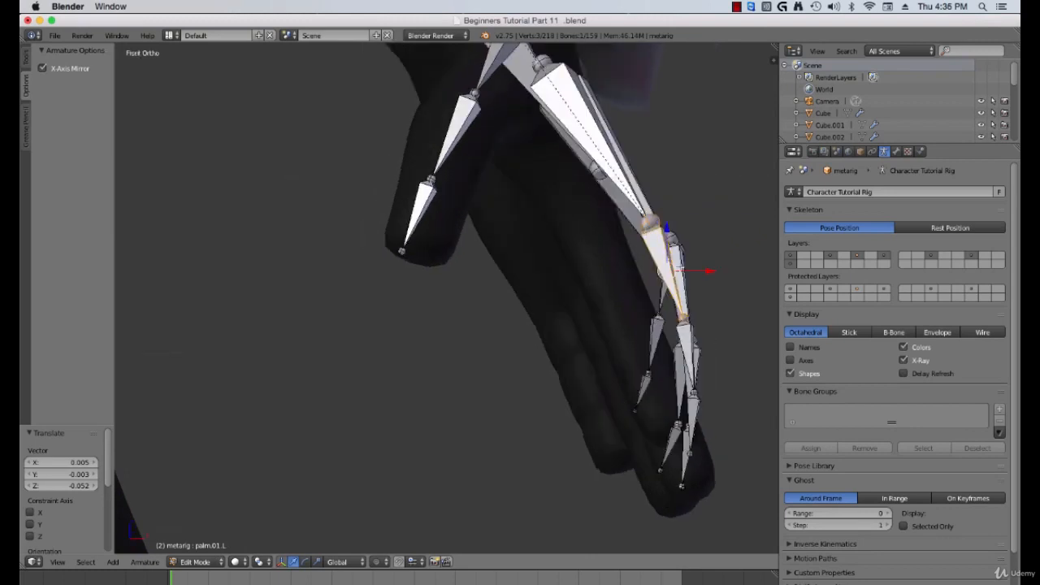
pyautogui.press('g')
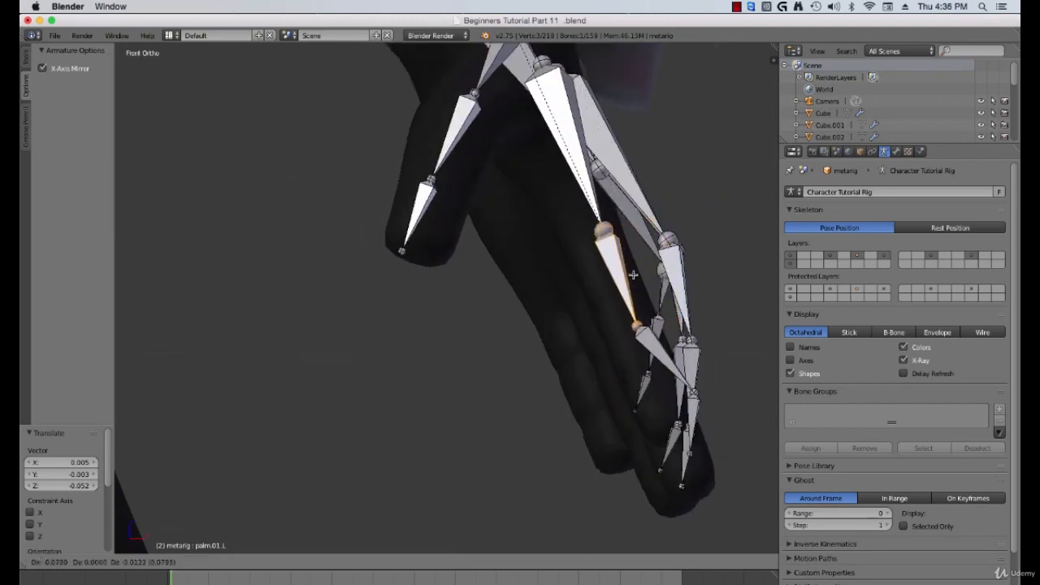
pyautogui.click(633, 275)
# Step: Move the index finger's first joint into the finger, about -0.031 in X and 0.057 in Z
pyautogui.rightClick(636, 325)
pyautogui.press('g')
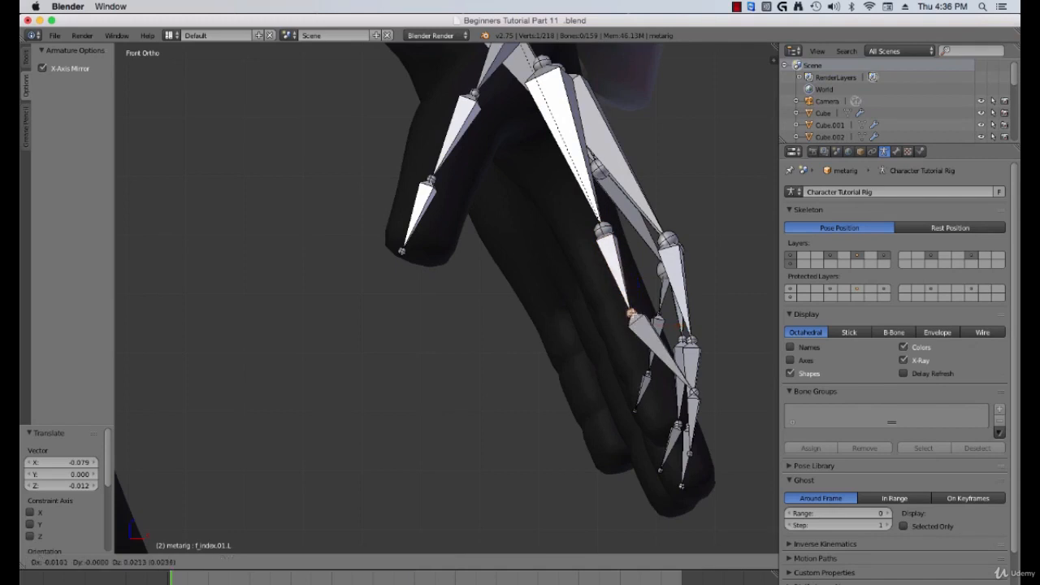
pyautogui.click(626, 304)
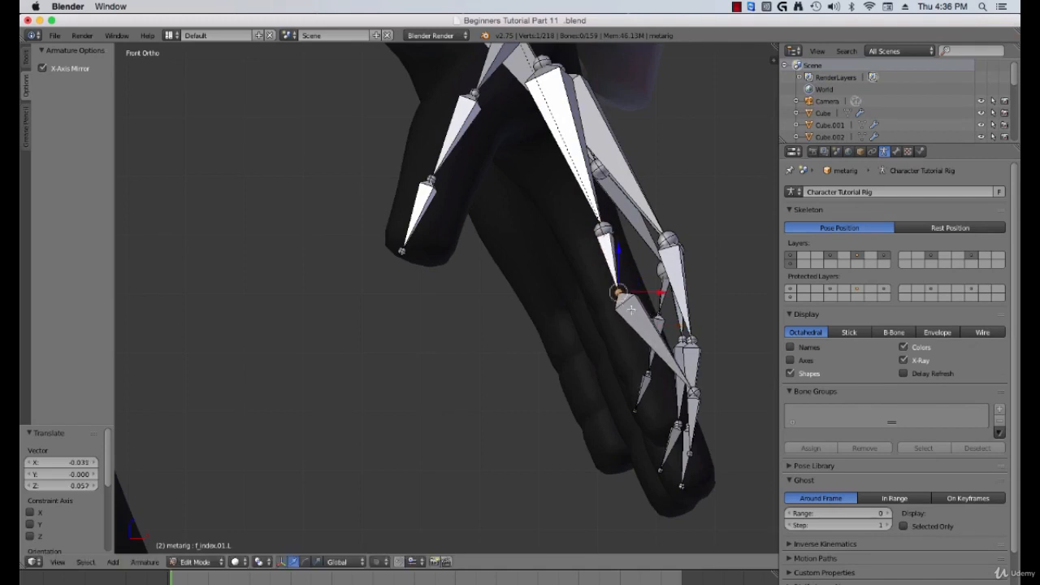
# Step: Reposition the index finger's second and third joints inside the finger mesh in front view
pyautogui.moveTo(632, 312)
pyautogui.mouseDown(button='middle')
pyautogui.moveTo(620, 325)
pyautogui.moveTo(639, 333)
pyautogui.mouseUp(button='middle')
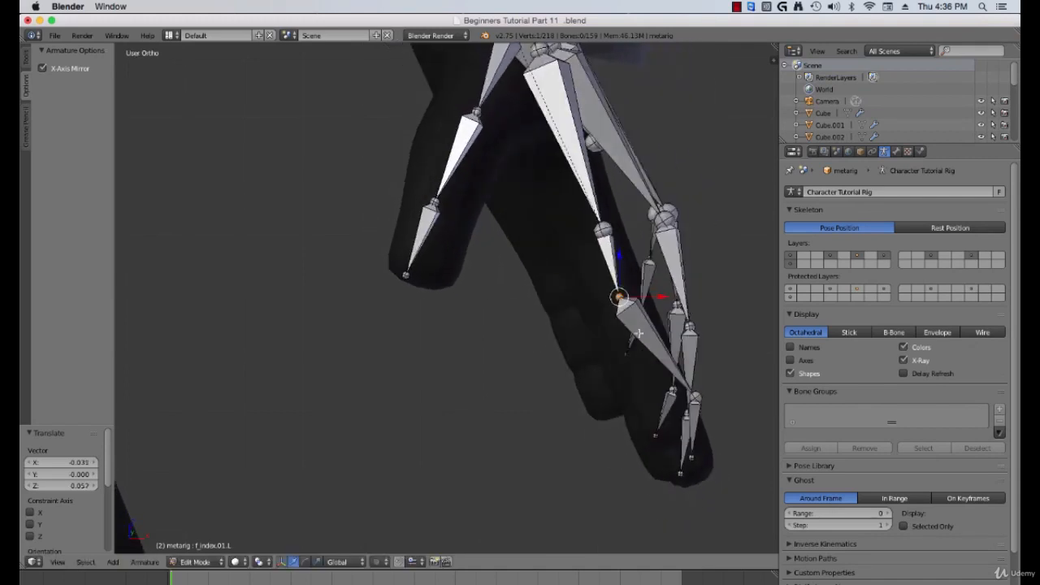
pyautogui.press('KP_1')
pyautogui.rightClick(696, 393)
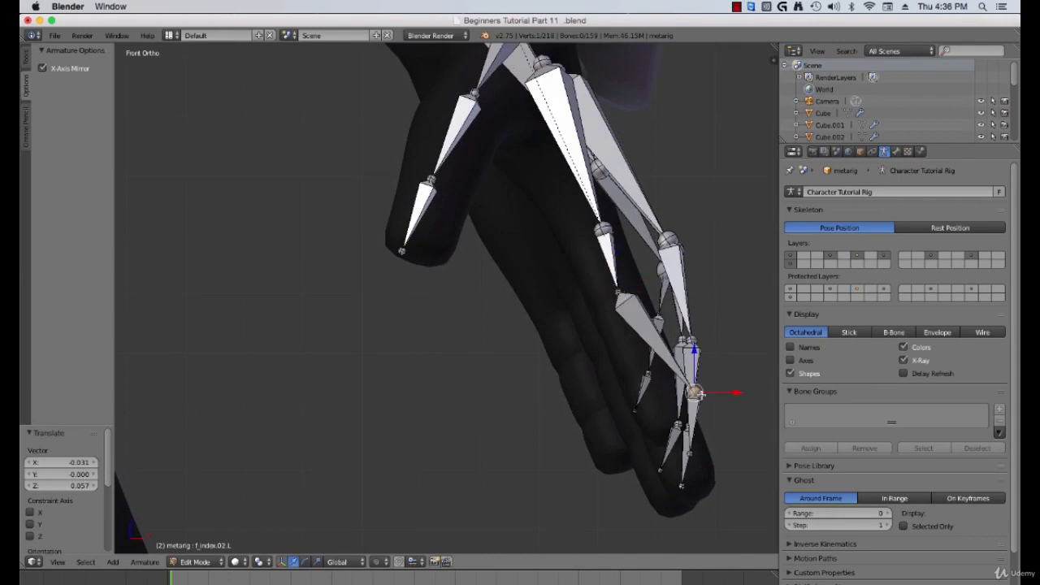
pyautogui.press('g')
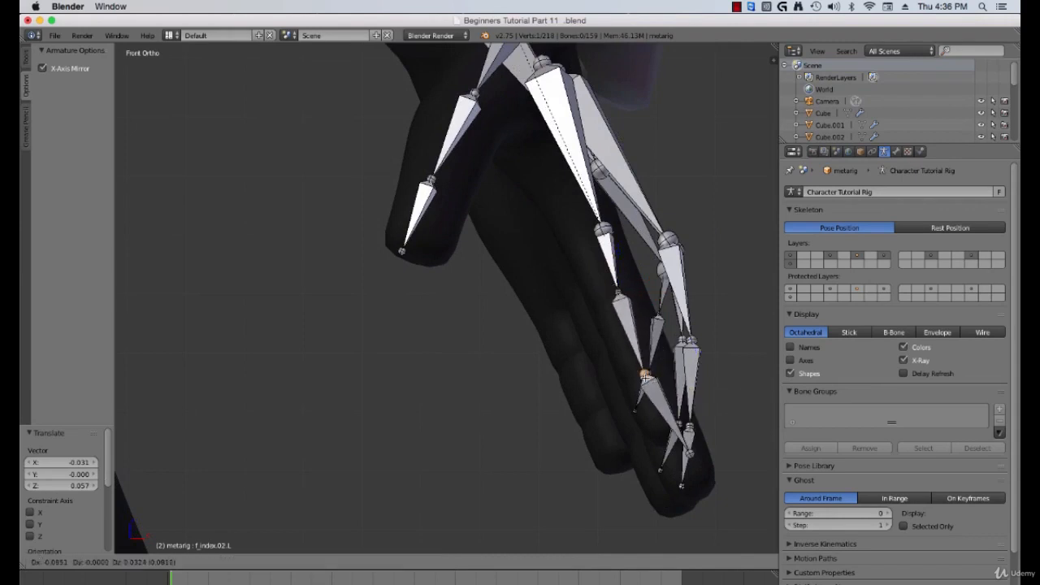
pyautogui.click(639, 373)
pyautogui.rightClick(689, 452)
pyautogui.press('g')
pyautogui.click(663, 443)
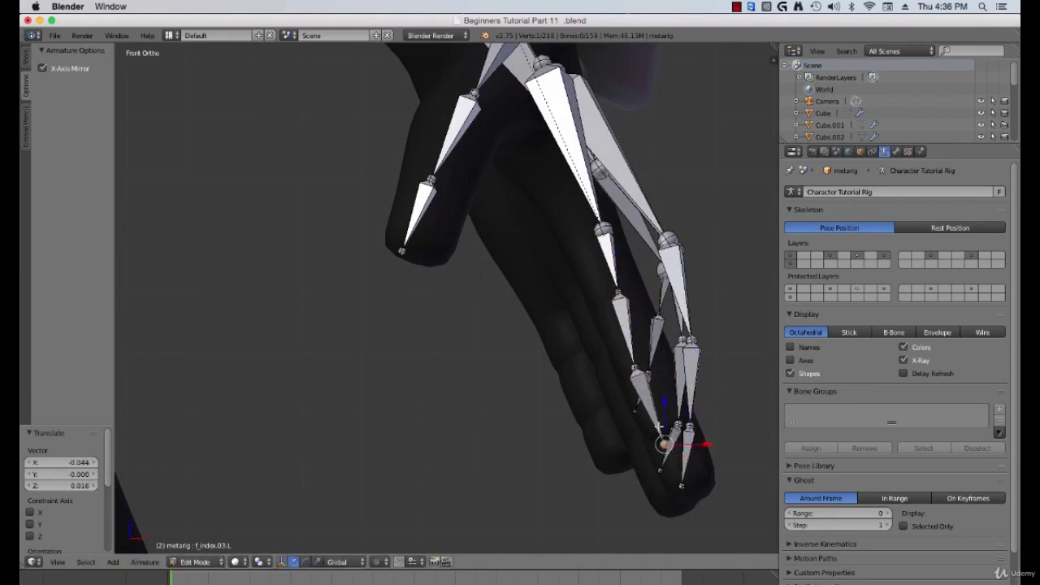
pyautogui.rightClick(638, 378)
pyautogui.press('g')
pyautogui.click(641, 373)
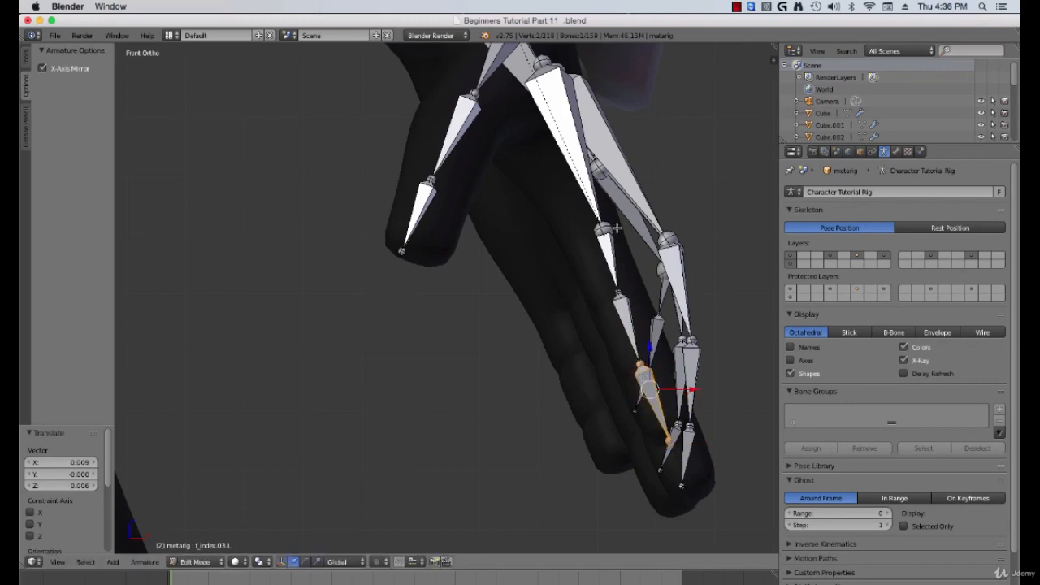
# Step: Rotate the index finger's palm bone about -6.4° and nudge it to line up with the finger
pyautogui.rightClick(611, 227)
pyautogui.rightClick(610, 242)
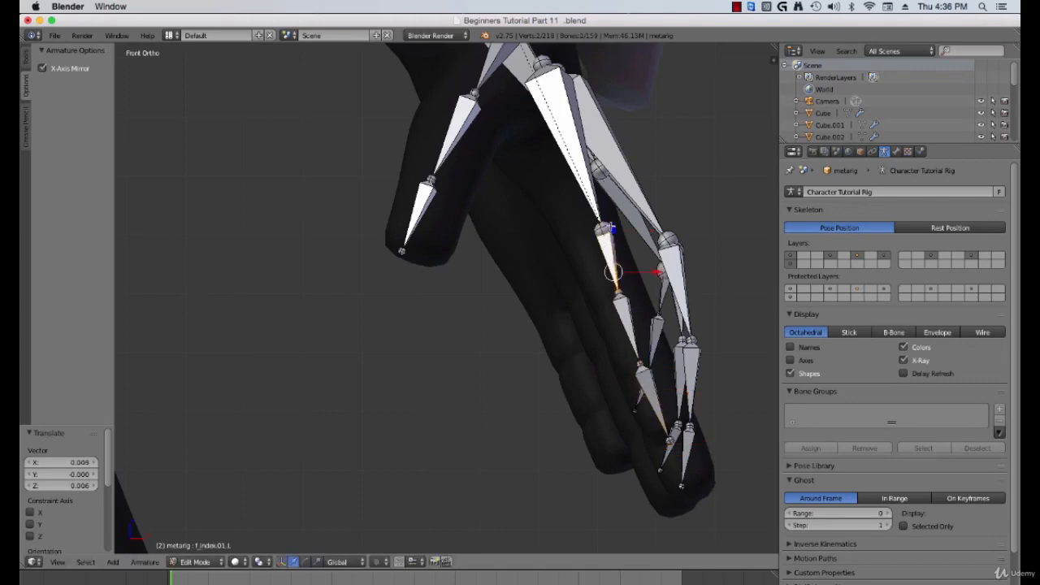
pyautogui.press('r')
pyautogui.click(639, 285)
pyautogui.press('g')
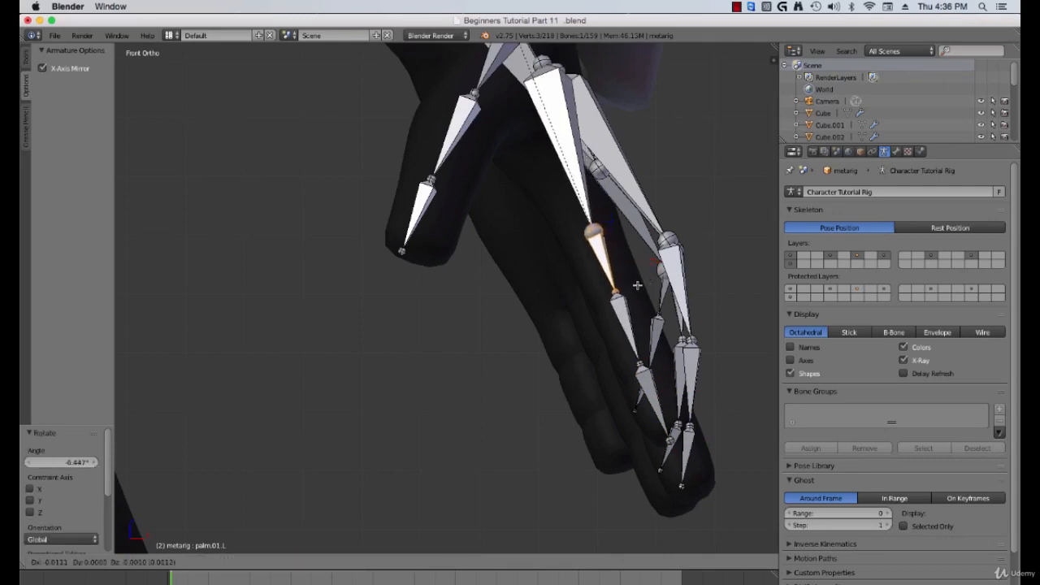
pyautogui.click(636, 285)
# Step: Slide the index finger's joints along Y by about 0.02 to center them in the finger
pyautogui.press('a')
pyautogui.moveTo(642, 296); pyautogui.dragTo(484, 339, button='middle')
pyautogui.rightClick(449, 345)
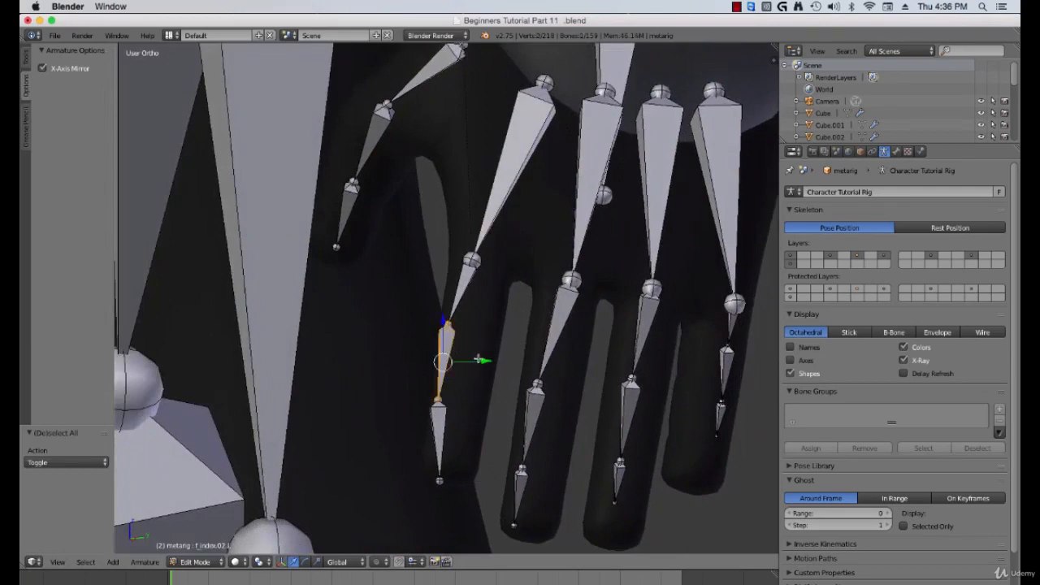
pyautogui.moveTo(484, 360); pyautogui.dragTo(471, 290)
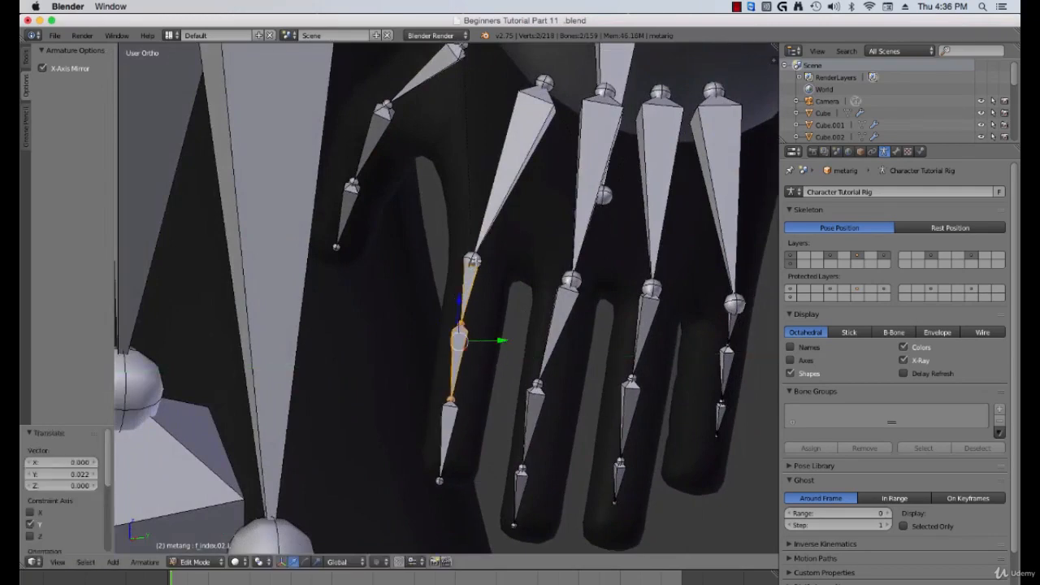
pyautogui.keyDown('shift'); pyautogui.rightClick(474, 263); pyautogui.keyUp('shift')
pyautogui.moveTo(506, 327); pyautogui.dragTo(518, 334)
pyautogui.moveTo(515, 335); pyautogui.dragTo(440, 453, button='middle')
pyautogui.scroll(-3, 434, 451)
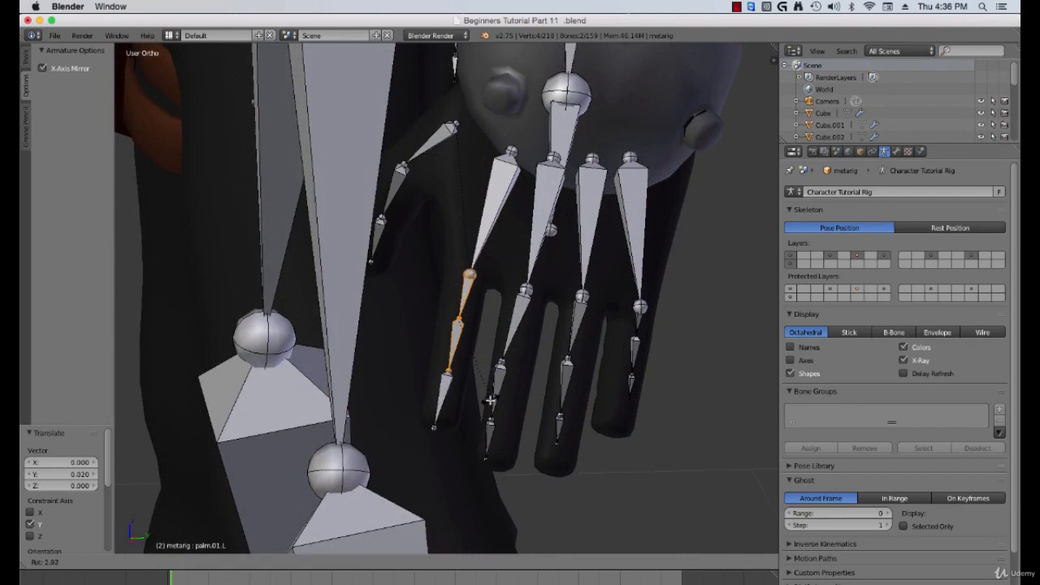
# Step: Select the finished index finger chain with its palm bone and hide it
pyautogui.press('a')
pyautogui.moveTo(468, 381); pyautogui.dragTo(502, 224, button='middle')
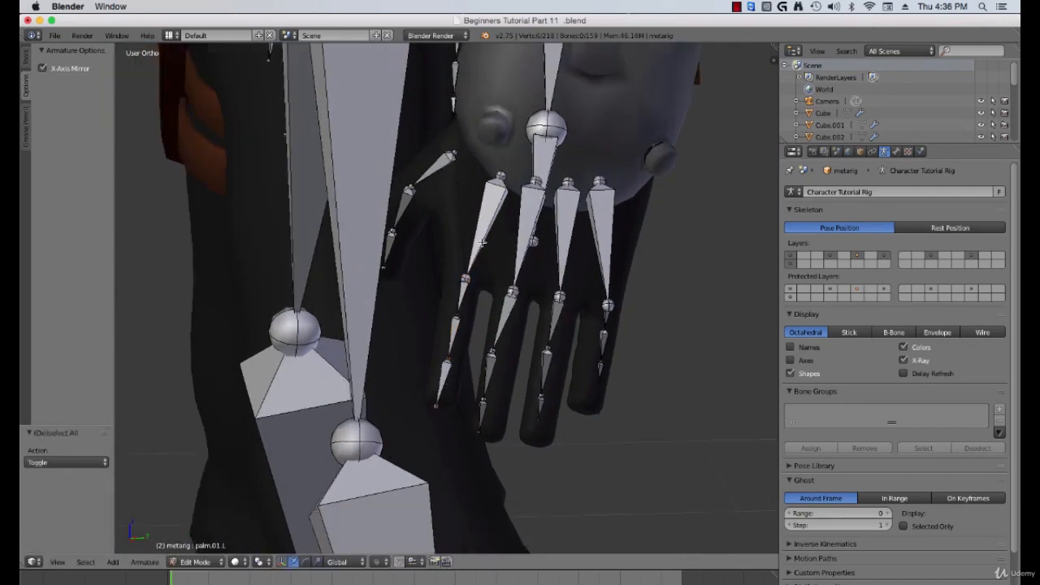
pyautogui.moveTo(446, 303); pyautogui.dragTo(478, 248, button='middle')
pyautogui.rightClick(469, 271)
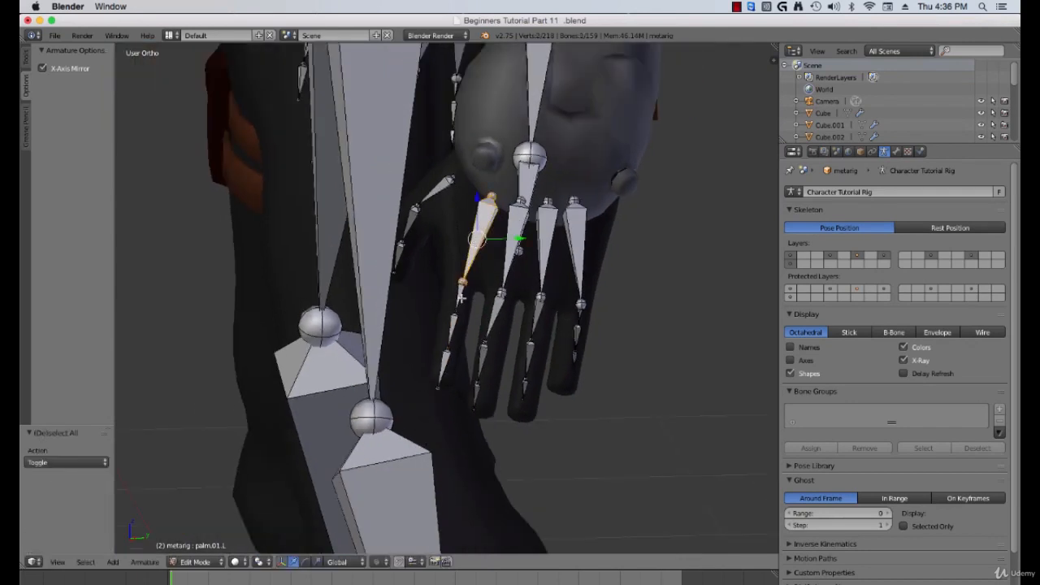
pyautogui.press('b')
pyautogui.moveTo(474, 263); pyautogui.dragTo(424, 394)
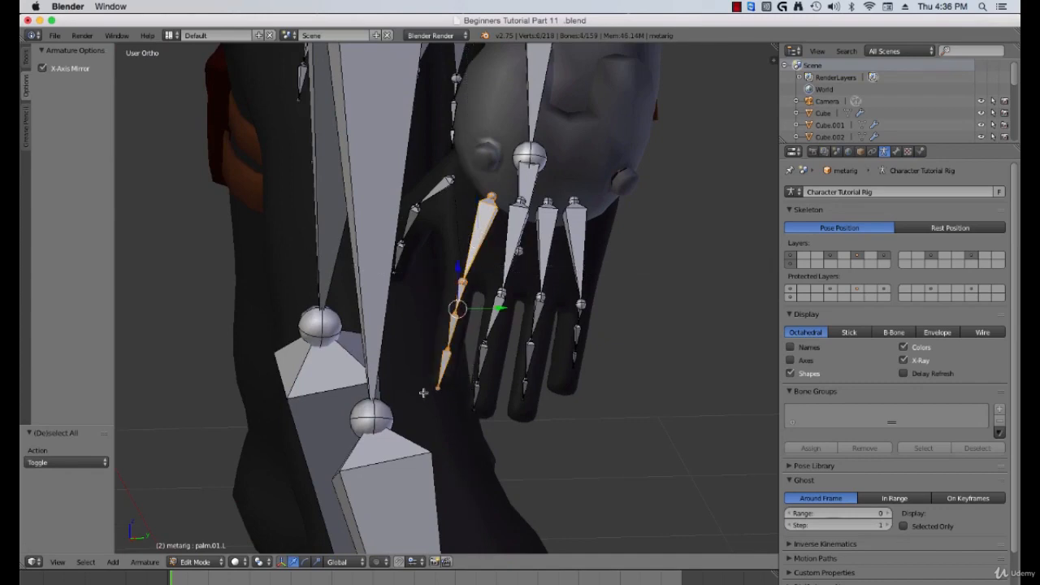
pyautogui.press('h')
pyautogui.moveTo(424, 393); pyautogui.dragTo(520, 348, button='middle')
pyautogui.scroll(3, 490, 339)
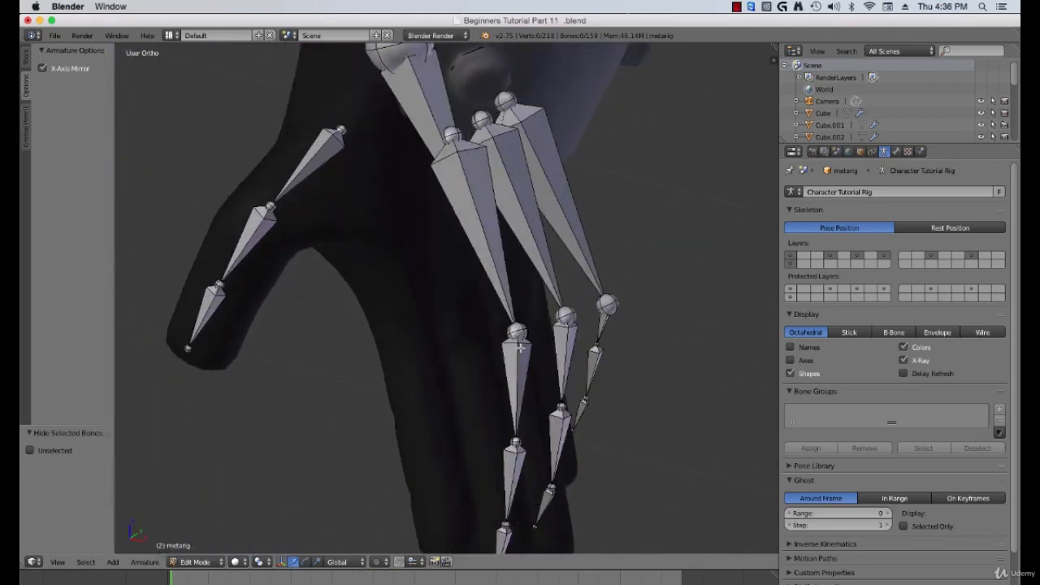
# Step: Move the middle finger's palm bone in front view by about -0.088 in X and -0.020 in Z to line up with the finger
pyautogui.rightClick(520, 347)
pyautogui.keyDown('shift'); pyautogui.rightClick(559, 340); pyautogui.keyUp('shift')
pyautogui.keyDown('shift'); pyautogui.rightClick(607, 322); pyautogui.keyUp('shift')
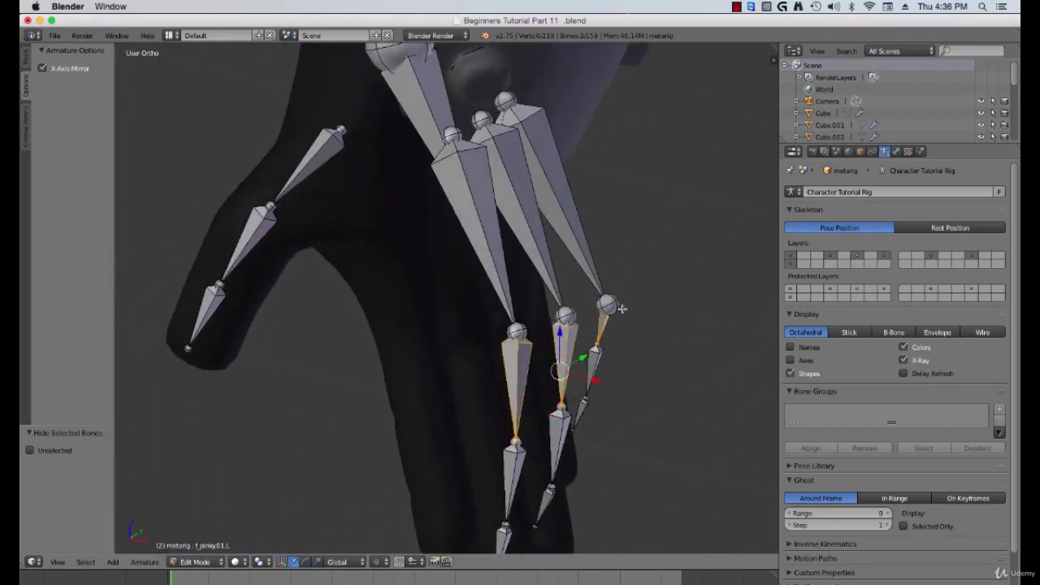
pyautogui.keyDown('shift'); pyautogui.rightClick(612, 308); pyautogui.keyUp('shift')
pyautogui.keyDown('shift'); pyautogui.rightClick(567, 315); pyautogui.keyUp('shift')
pyautogui.keyDown('shift'); pyautogui.rightClick(525, 330); pyautogui.keyUp('shift')
pyautogui.moveTo(558, 332); pyautogui.dragTo(566, 328, button='middle')
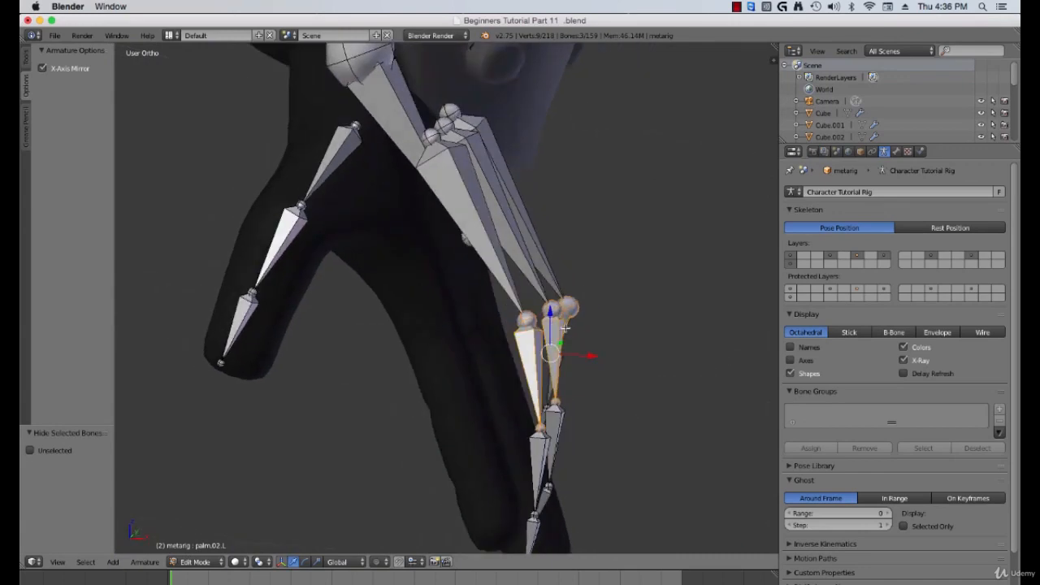
pyautogui.press('KP_1')
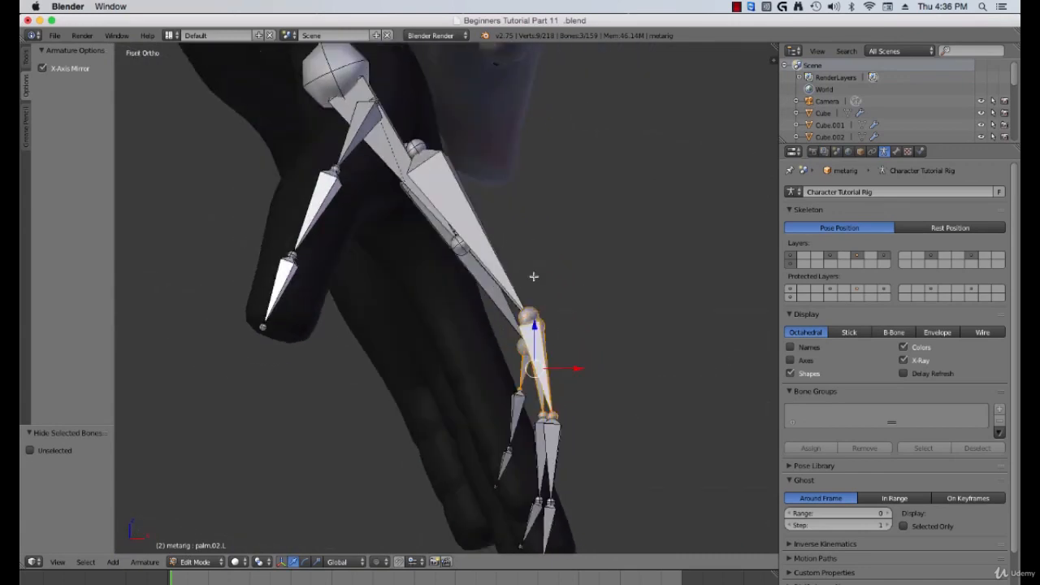
pyautogui.press('g')
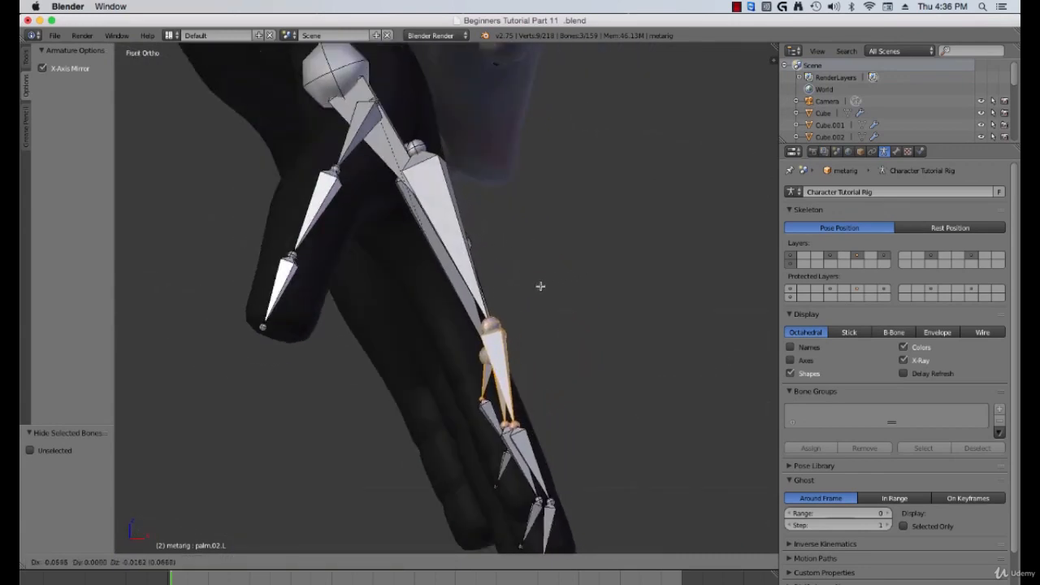
pyautogui.click(527, 288)
pyautogui.moveTo(528, 289); pyautogui.dragTo(503, 296, button='middle')
pyautogui.scroll(5, 479, 300)
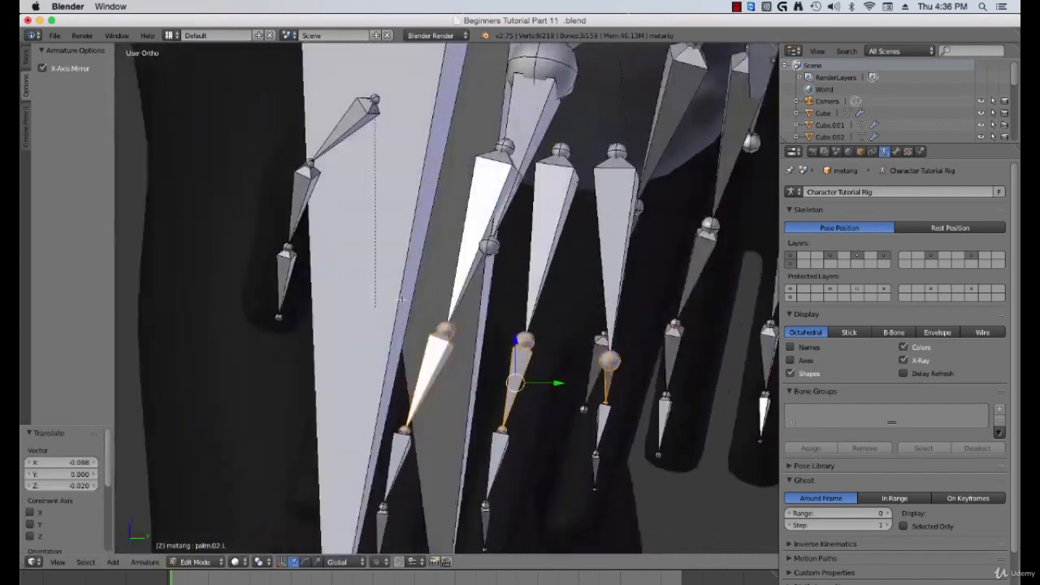
# Step: Reposition the middle finger's base joint inside the finger mesh
pyautogui.scroll(1, 467, 358)
pyautogui.keyDown('shift'); pyautogui.moveTo(460, 407); pyautogui.dragTo(475, 308, button='middle'); pyautogui.keyUp('shift')
pyautogui.rightClick(421, 387)
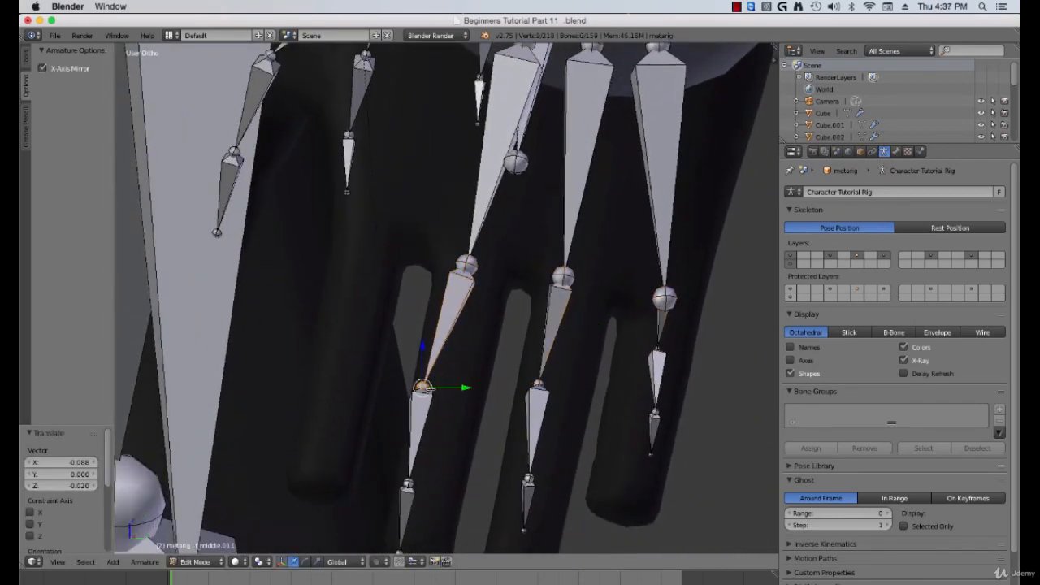
pyautogui.press('g')
pyautogui.click(454, 388)
pyautogui.moveTo(464, 390); pyautogui.dragTo(472, 413, button='middle')
pyautogui.scroll(5, 476, 406)
pyautogui.press('g')
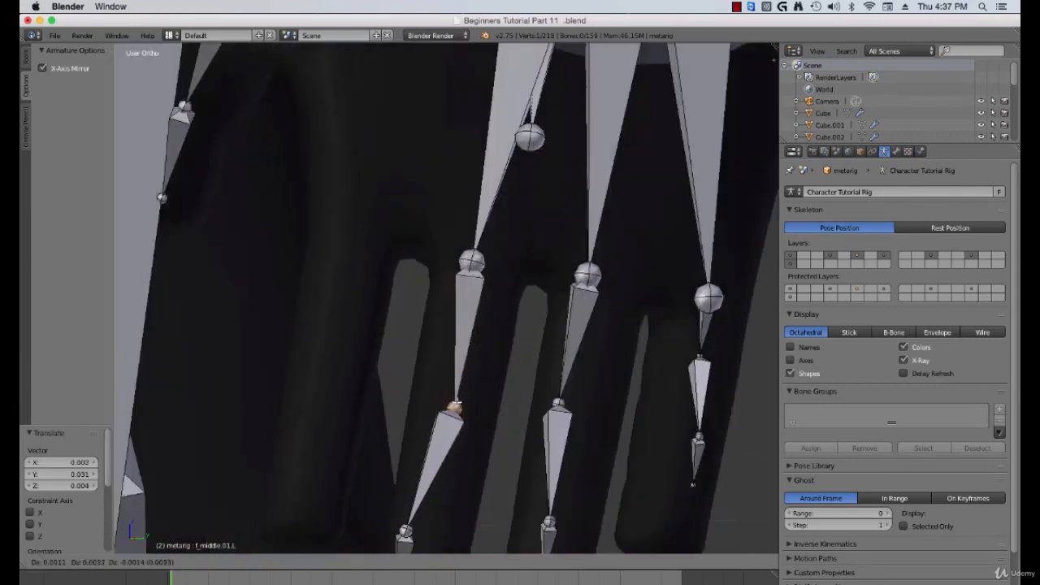
pyautogui.click(454, 398)
# Step: Reposition the middle finger's second joint and fingertip inside the finger mesh
pyautogui.scroll(-4, 441, 415)
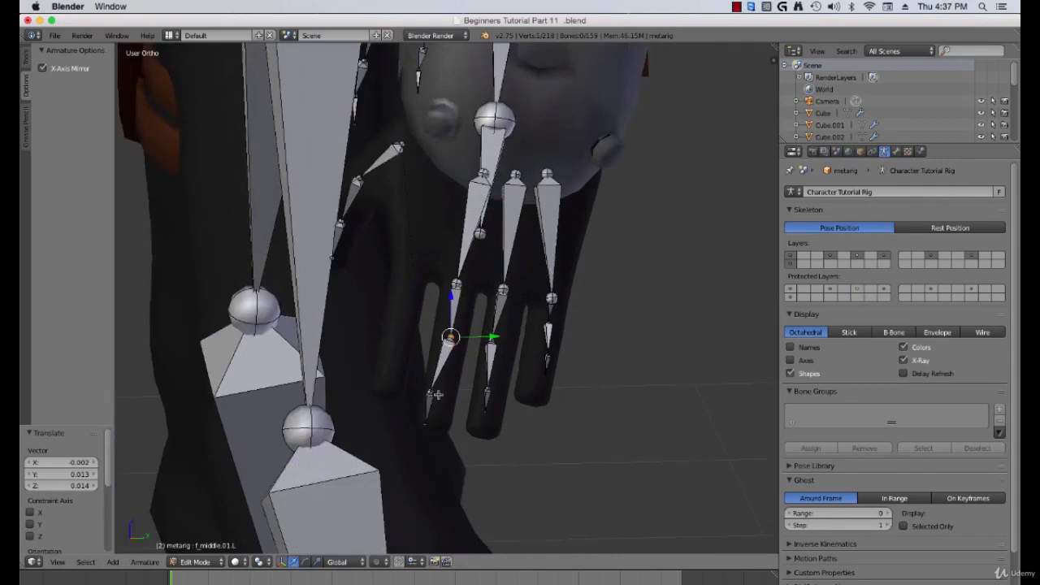
pyautogui.rightClick(437, 394)
pyautogui.press('g')
pyautogui.click(458, 332)
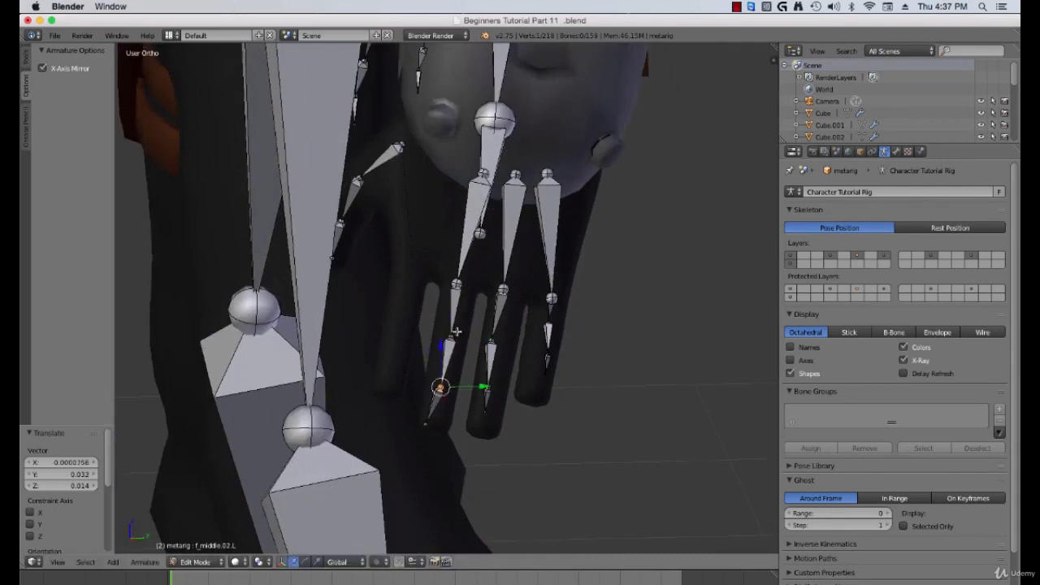
pyautogui.rightClick(428, 421)
pyautogui.press('g')
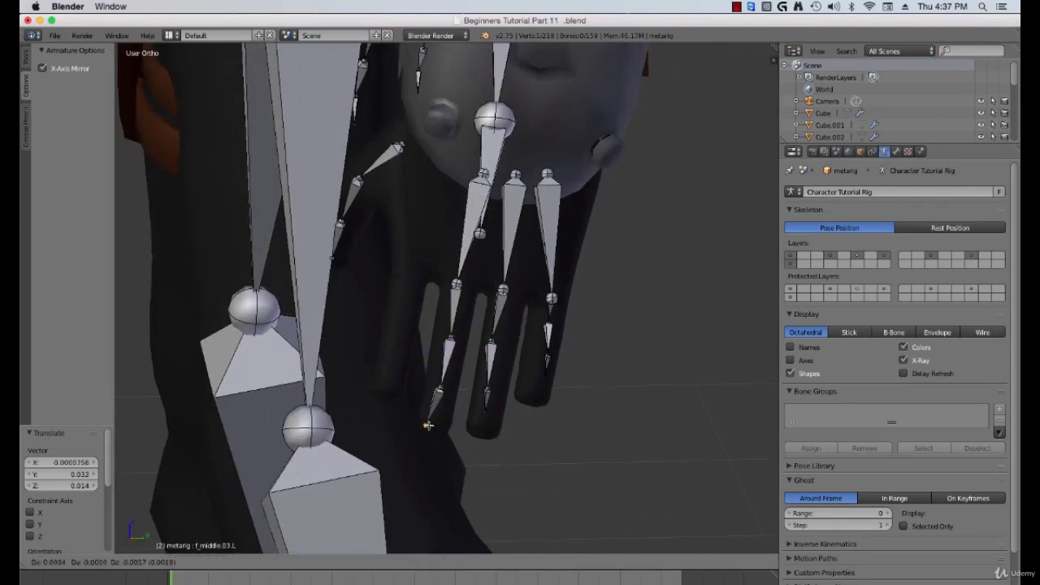
pyautogui.click(431, 425)
pyautogui.rightClick(452, 349)
pyautogui.press('g')
pyautogui.click(451, 349)
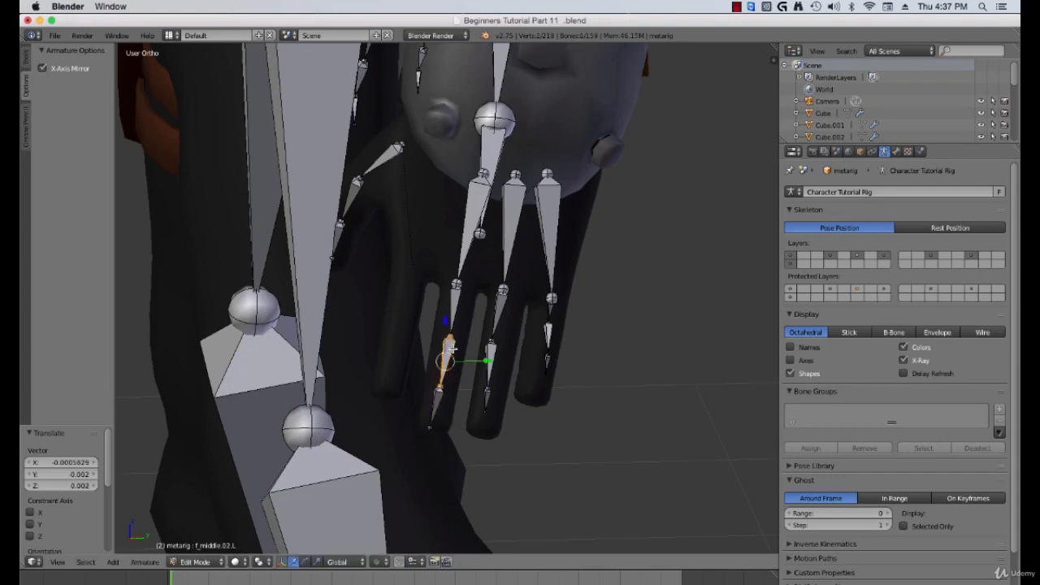
# Step: Rotate the middle finger's first bone about 4.2° and slide it along Y by about 0.009
pyautogui.rightClick(460, 286)
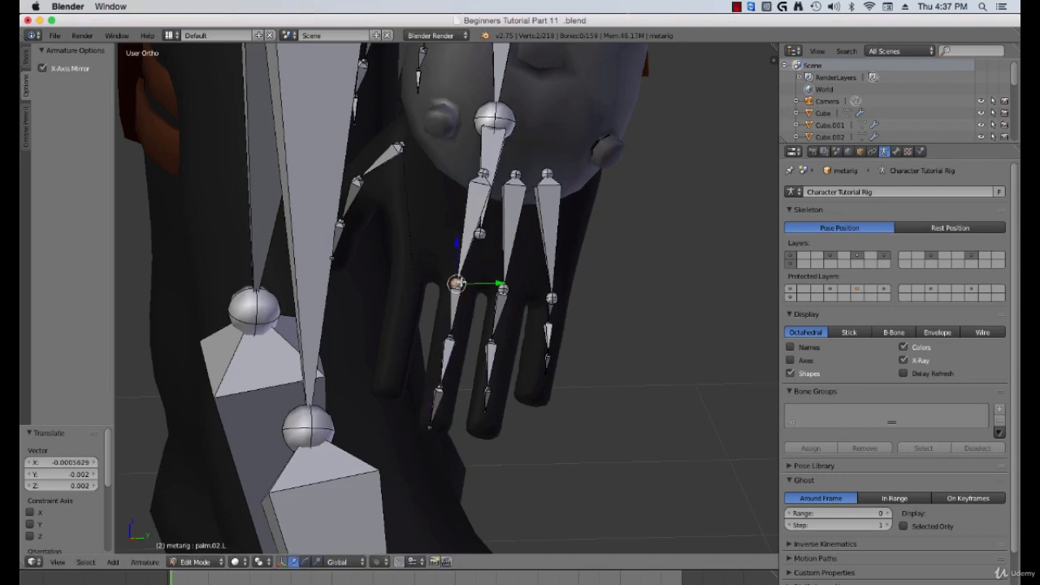
pyautogui.press('r')
pyautogui.click(506, 330)
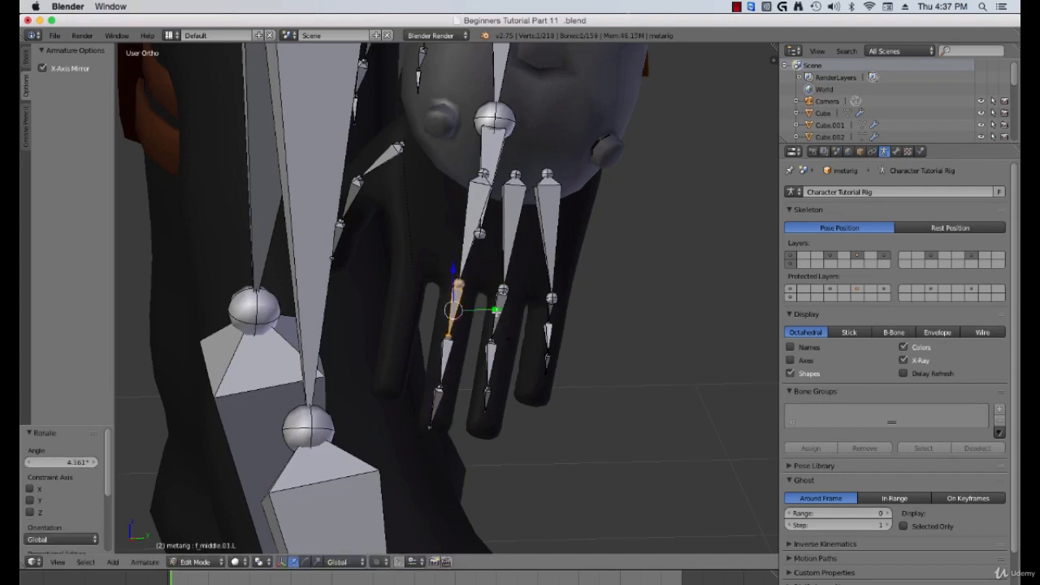
pyautogui.press('g')
pyautogui.press('y')
pyautogui.click(494, 325)
# Step: Select the middle finger's bones and roll them about -8.33°
pyautogui.scroll(1, 471, 356)
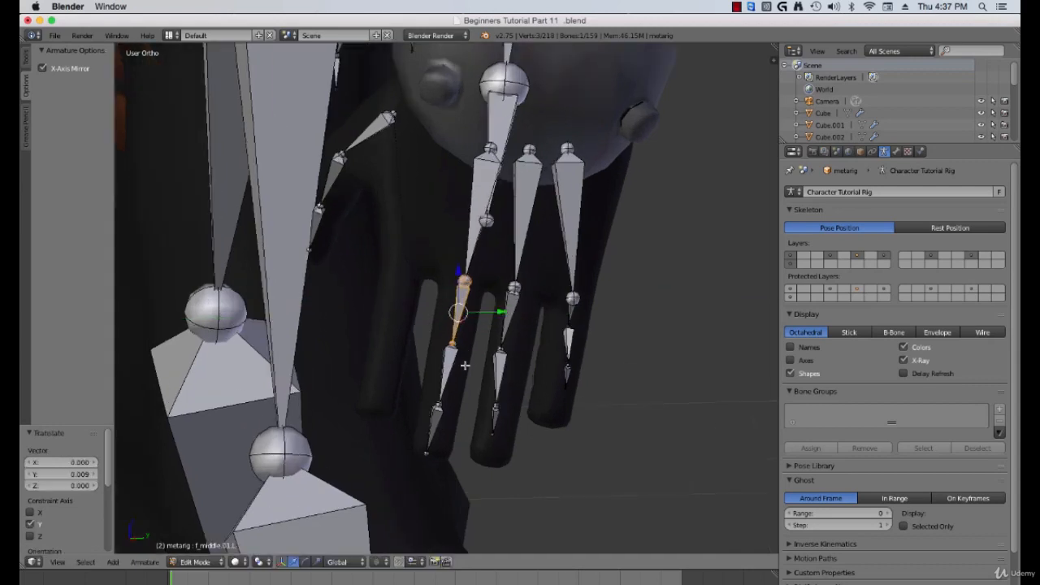
pyautogui.rightClick(453, 369)
pyautogui.rightClick(446, 413)
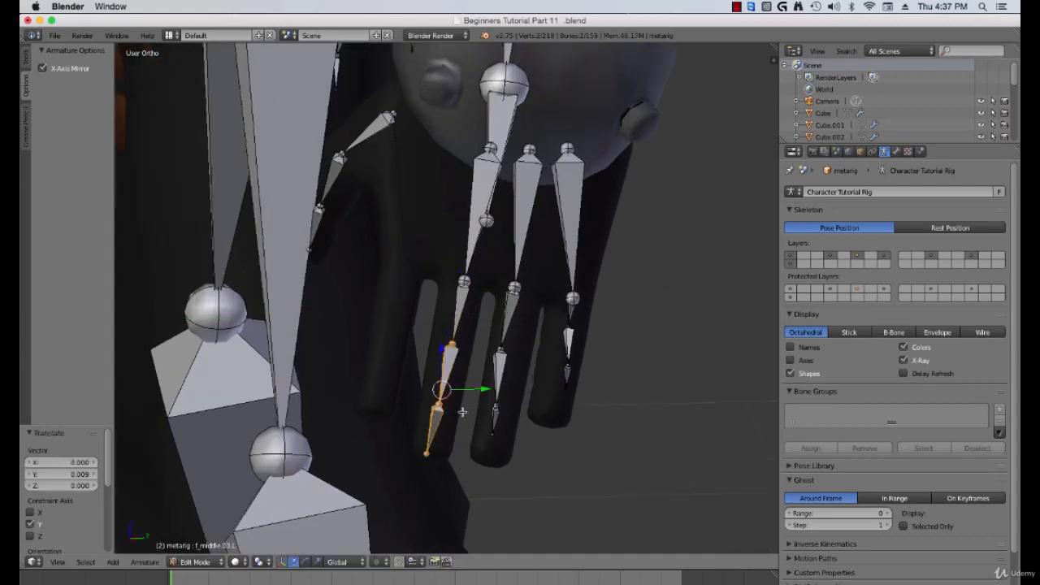
pyautogui.scroll(1, 497, 308)
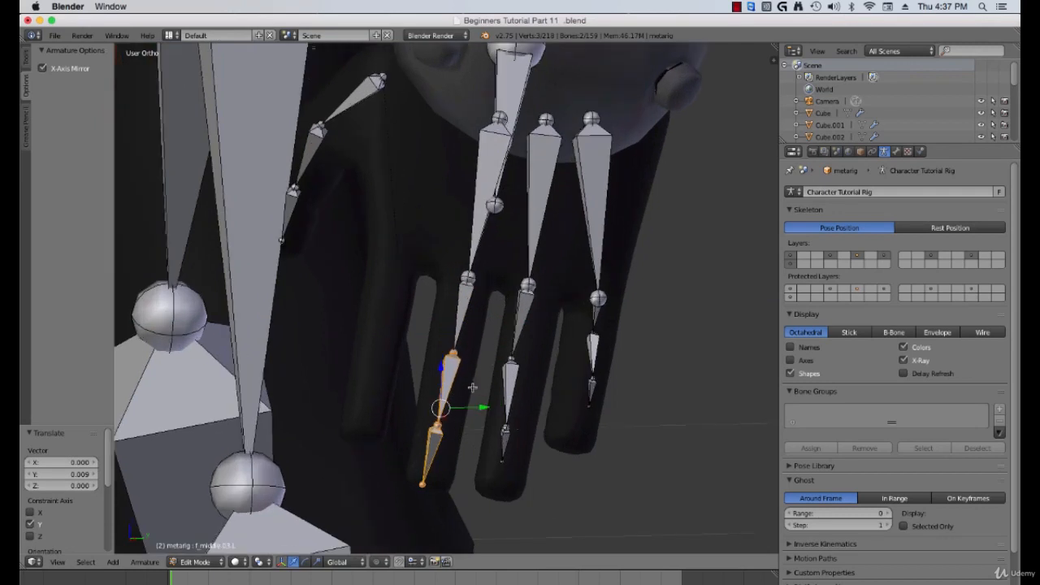
pyautogui.hotkey('ctrl', 'r')
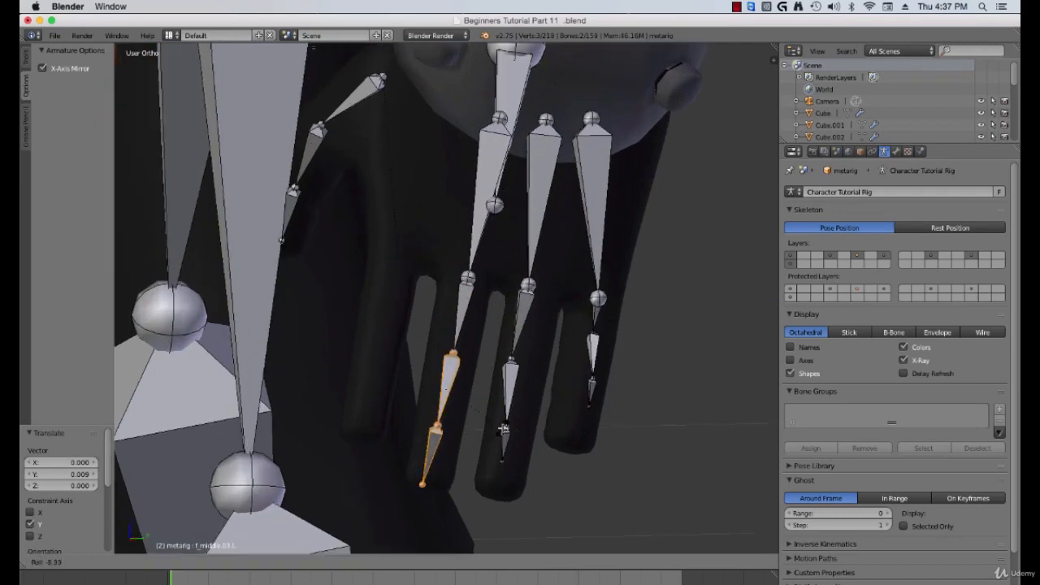
pyautogui.click(504, 429)
# Step: Move the pinky finger's palm bone slightly to sit within the hand
pyautogui.press('a')
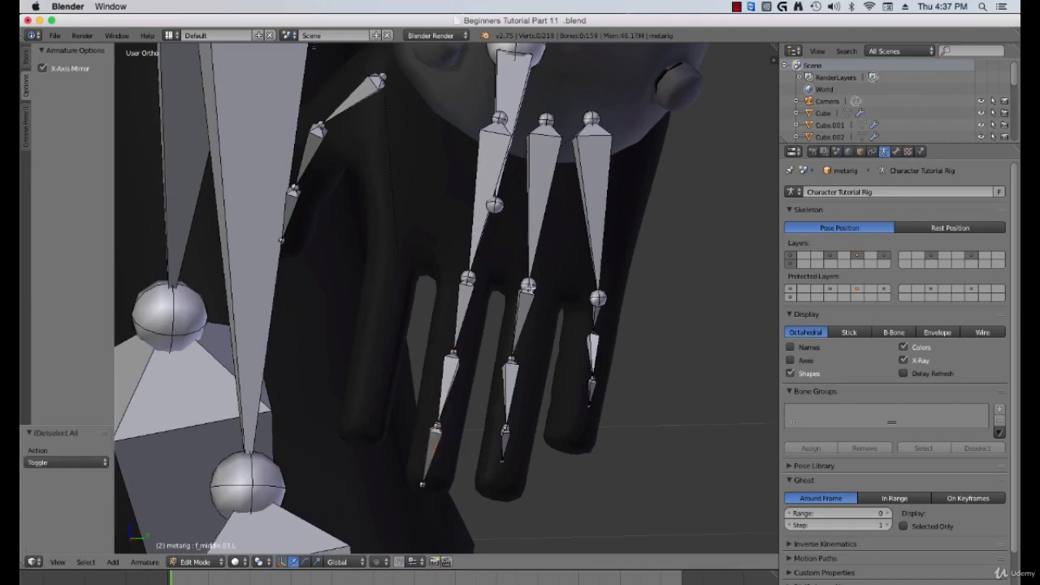
pyautogui.moveTo(518, 330); pyautogui.dragTo(377, 283, button='middle')
pyautogui.rightClick(369, 299)
pyautogui.keyDown('shift'); pyautogui.rightClick(362, 280); pyautogui.keyUp('shift')
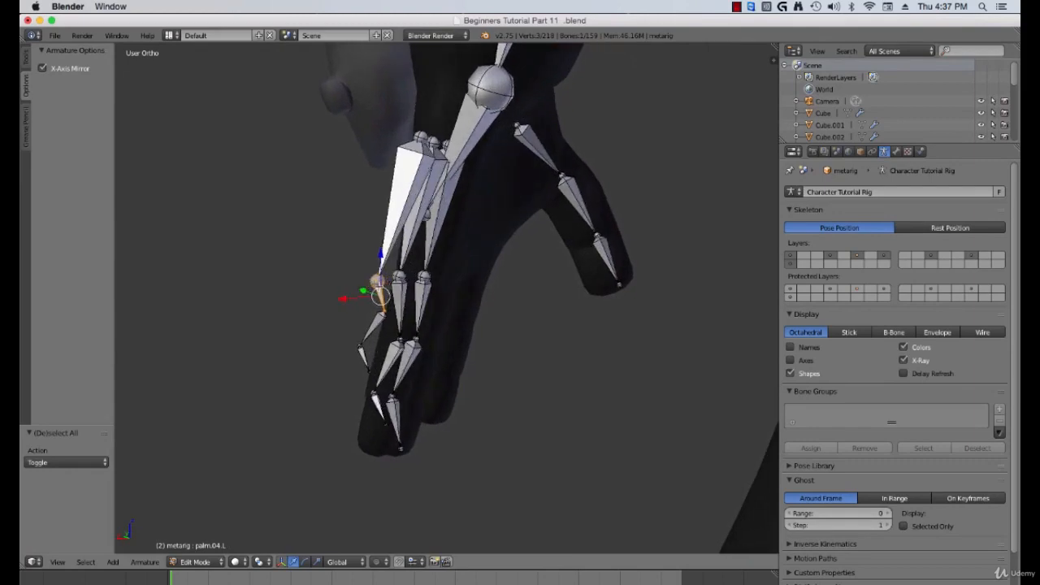
pyautogui.press('g')
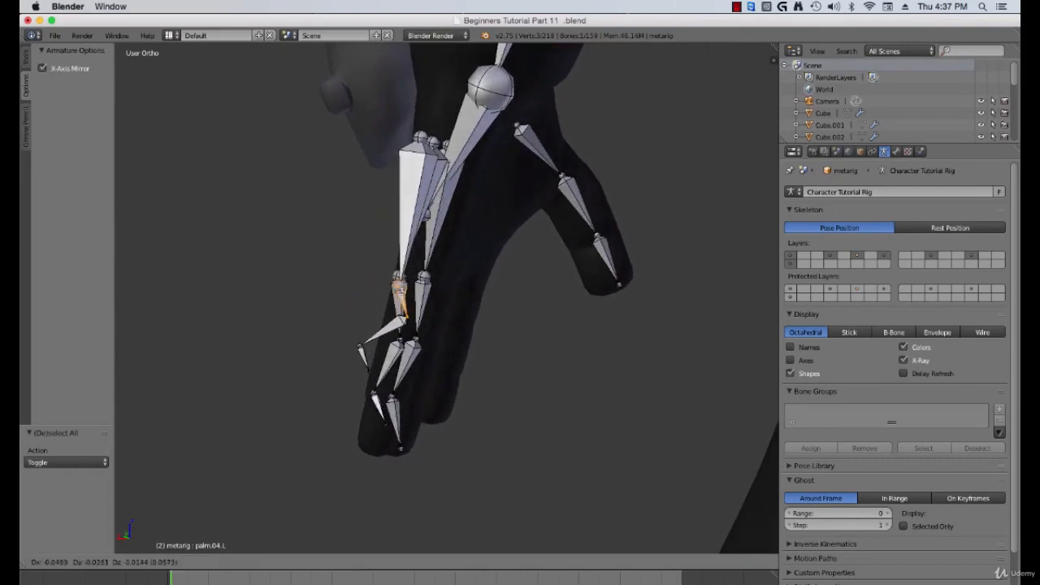
pyautogui.click(398, 286)
# Step: Adjust the middle finger's second joint position inside the finger
pyautogui.rightClick(410, 316)
pyautogui.moveTo(409, 318); pyautogui.dragTo(426, 377, button='middle')
pyautogui.scroll(3, 518, 362)
pyautogui.scroll(-4, 517, 362)
pyautogui.rightClick(511, 389)
pyautogui.press('g')
pyautogui.click(537, 380)
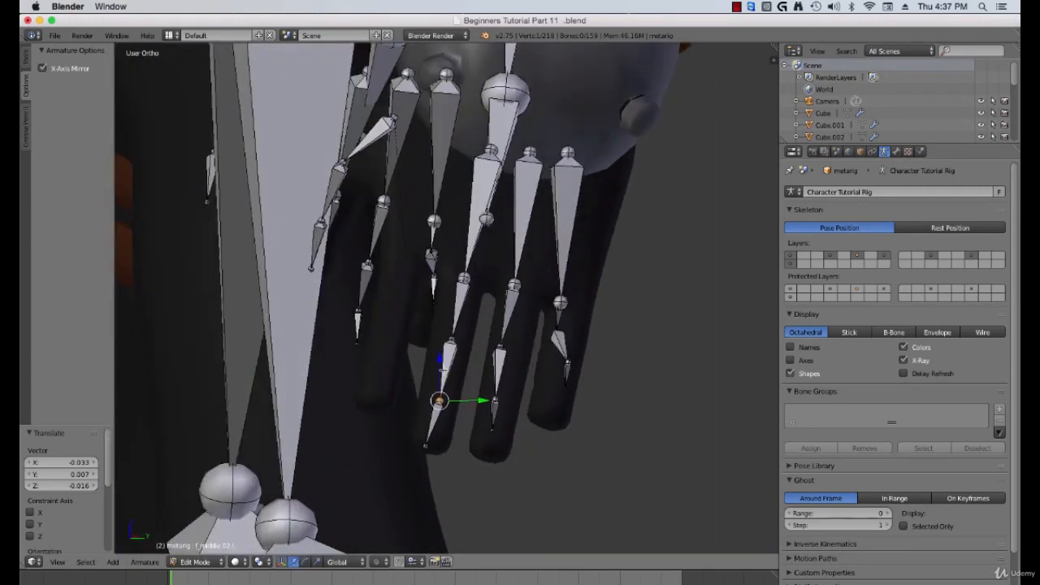
# Step: Select the finished middle finger chain with its palm bone and hide it
pyautogui.rightClick(443, 371)
pyautogui.keyDown('shift'); pyautogui.rightClick(458, 325); pyautogui.keyUp('shift')
pyautogui.keyDown('shift'); pyautogui.rightClick(443, 409); pyautogui.keyUp('shift')
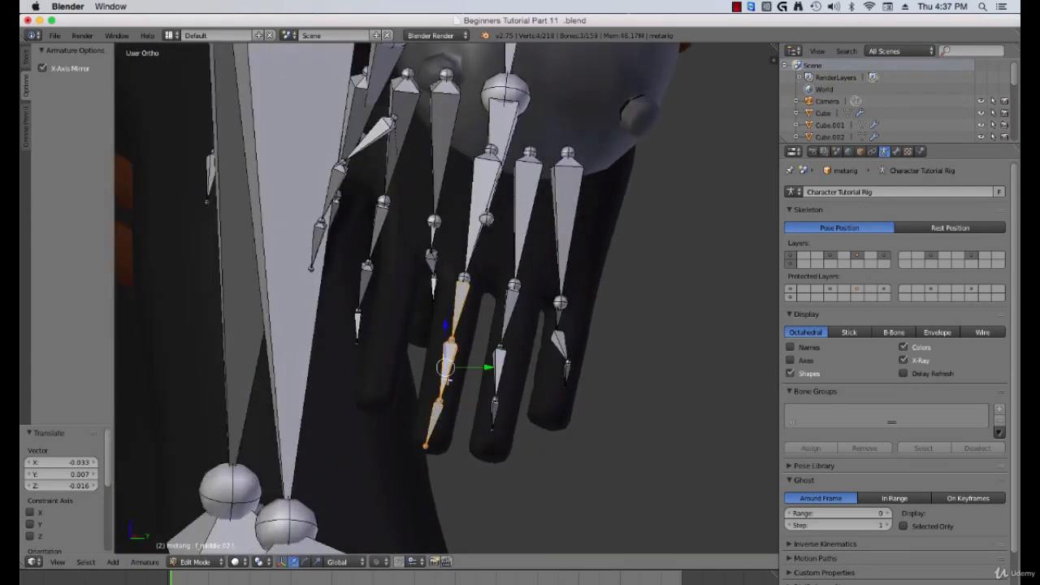
pyautogui.keyDown('shift'); pyautogui.rightClick(475, 249); pyautogui.keyUp('shift')
pyautogui.press('h')
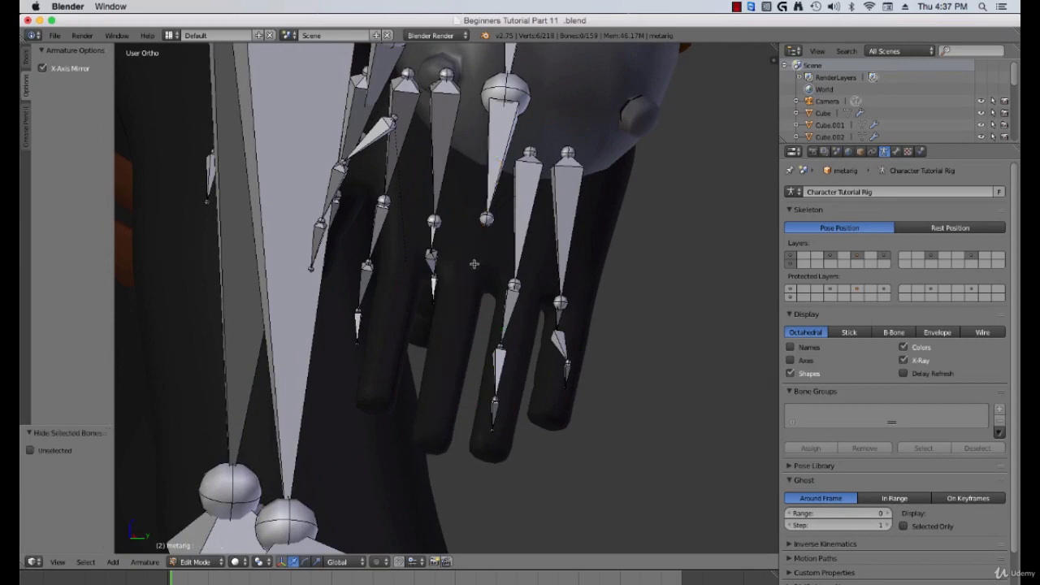
# Step: Reposition the ring finger's base joint inside the finger mesh, using wireframe display to see through
pyautogui.scroll(-3, 463, 284)
pyautogui.scroll(3, 454, 311)
pyautogui.moveTo(454, 311); pyautogui.dragTo(513, 254, button='middle')
pyautogui.scroll(2, 505, 307)
pyautogui.rightClick(513, 249)
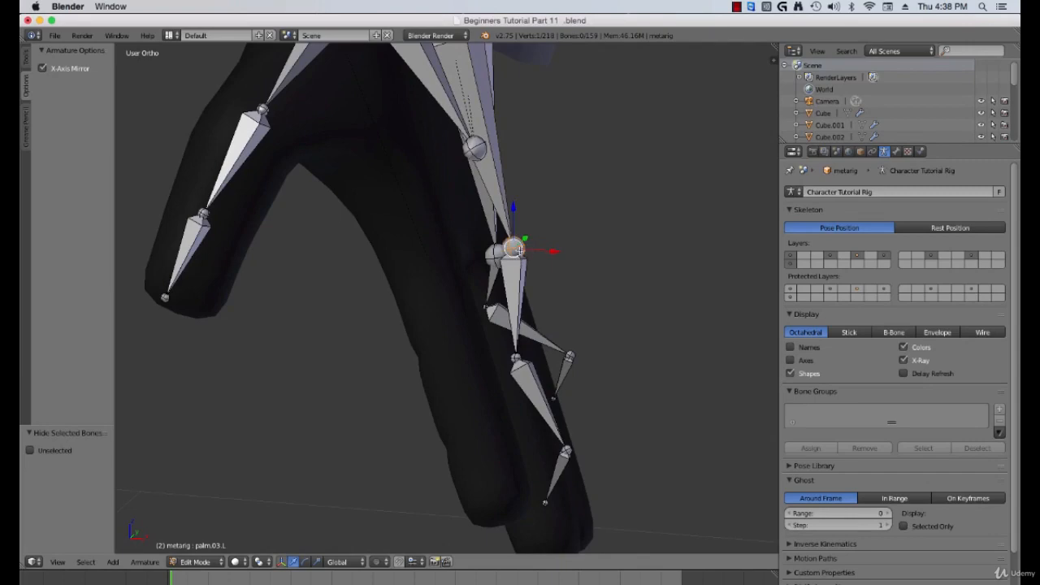
pyautogui.press('z')
pyautogui.scroll(-1, 520, 250)
pyautogui.moveTo(520, 250)
pyautogui.mouseDown(button='middle')
pyautogui.moveTo(508, 251)
pyautogui.moveTo(526, 269)
pyautogui.moveTo(599, 267)
pyautogui.moveTo(550, 260)
pyautogui.mouseUp(button='middle')
pyautogui.rightClick(543, 273)
pyautogui.press('z')
pyautogui.scroll(1, 541, 287)
pyautogui.press('g')
pyautogui.click(580, 269)
# Step: Reposition the ring finger's fingertip and second joint inside the finger mesh
pyautogui.scroll(3, 453, 249)
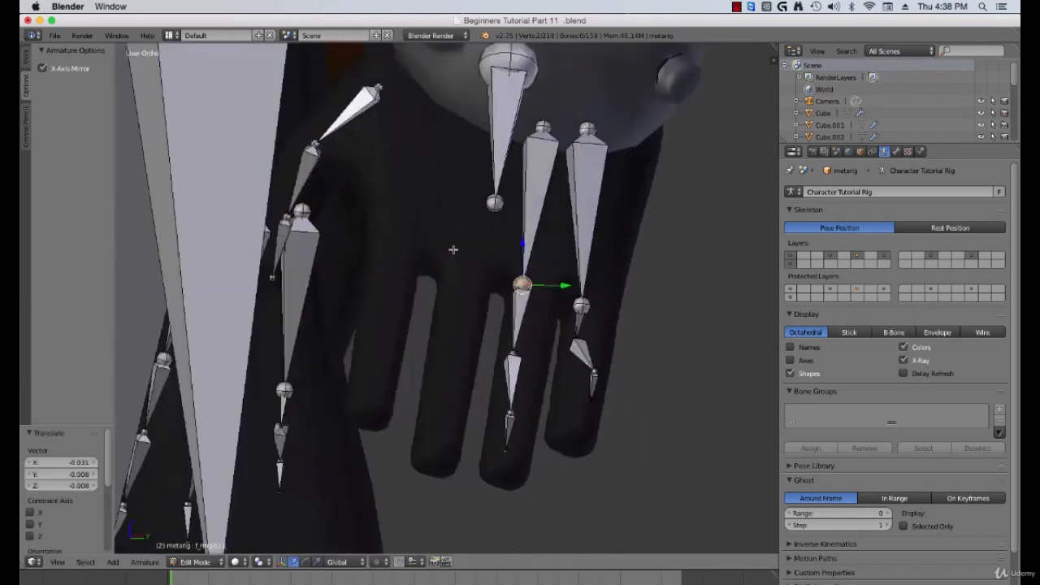
pyautogui.moveTo(453, 250); pyautogui.dragTo(537, 317, button='middle')
pyautogui.keyDown('shift'); pyautogui.moveTo(540, 410); pyautogui.dragTo(487, 380, button='middle'); pyautogui.keyUp('shift')
pyautogui.rightClick(489, 383)
pyautogui.press('g')
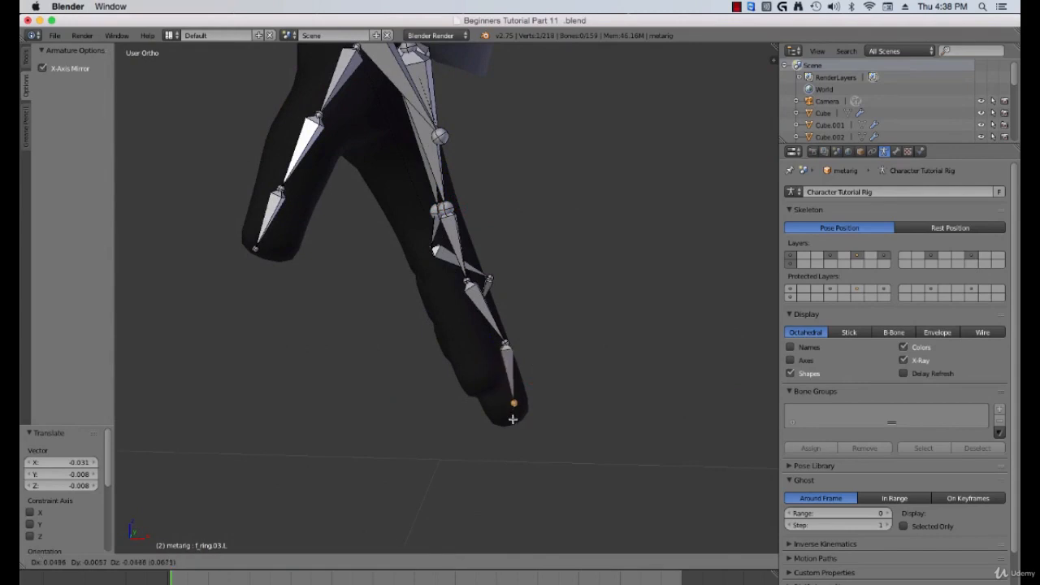
pyautogui.click(509, 394)
pyautogui.rightClick(480, 321)
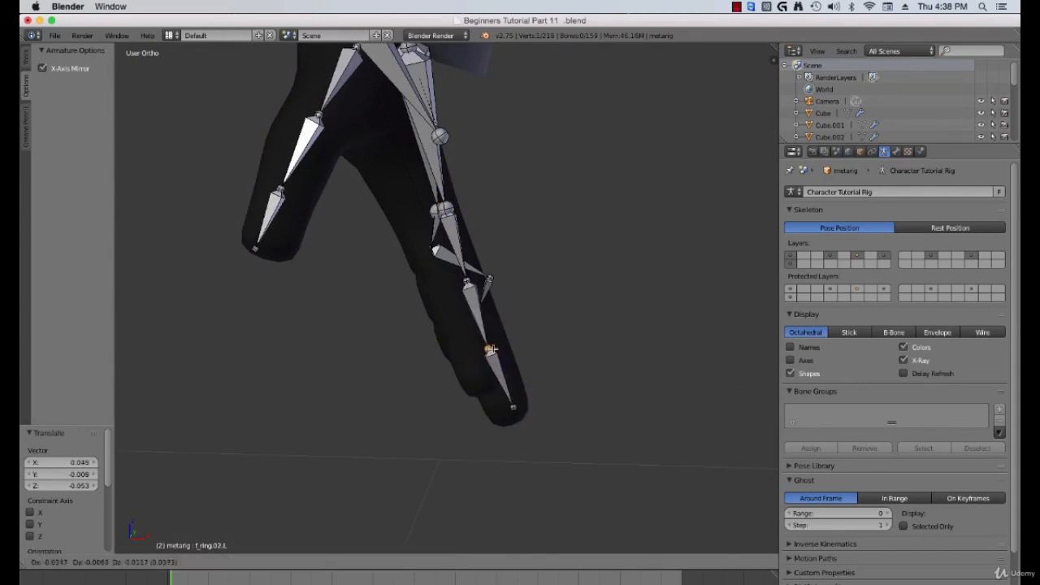
pyautogui.press('g')
pyautogui.click(480, 319)
pyautogui.moveTo(484, 321)
pyautogui.mouseDown(button='middle')
pyautogui.moveTo(390, 323)
pyautogui.moveTo(444, 352)
pyautogui.moveTo(492, 336)
pyautogui.mouseUp(button='middle')
pyautogui.press('g')
pyautogui.click(537, 296)
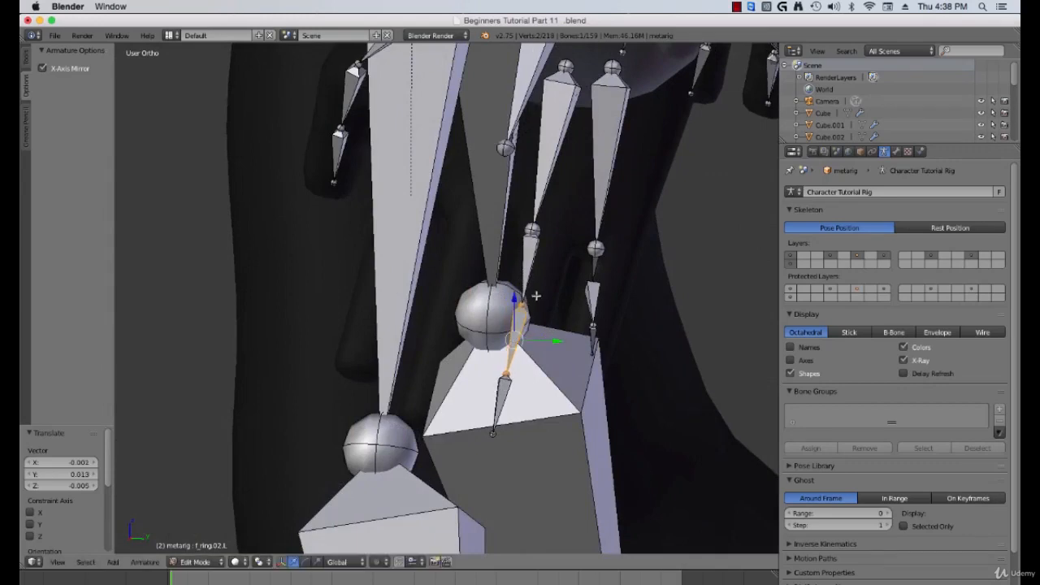
# Step: Check the ring finger's fit outside Edit Mode, then select the ring finger chain and hide it
pyautogui.scroll(-3, 541, 282)
pyautogui.moveTo(541, 297); pyautogui.dragTo(548, 301, button='middle')
pyautogui.press('Tab')
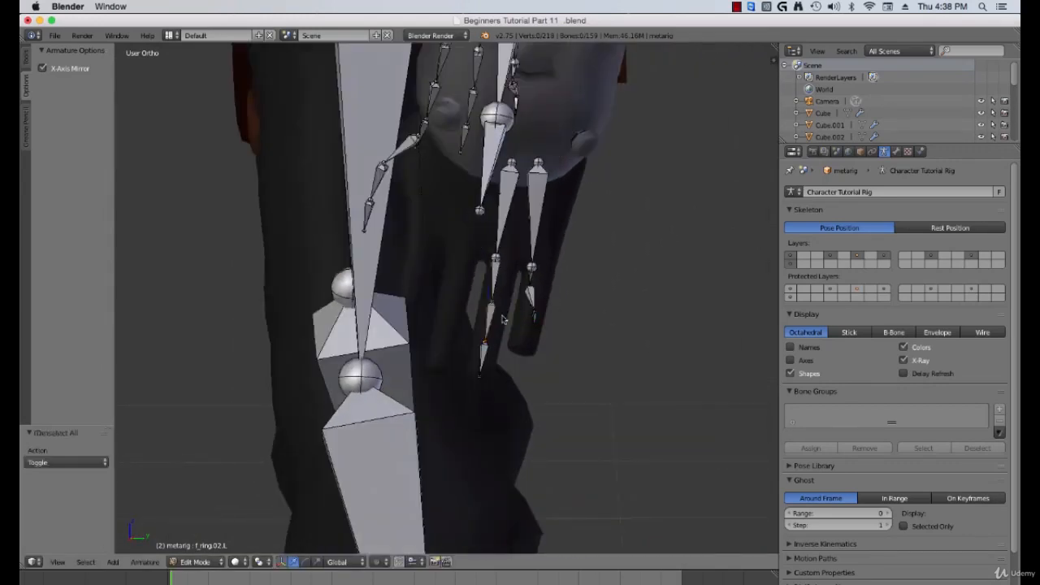
pyautogui.moveTo(504, 312); pyautogui.dragTo(521, 299, button='middle')
pyautogui.press('Tab')
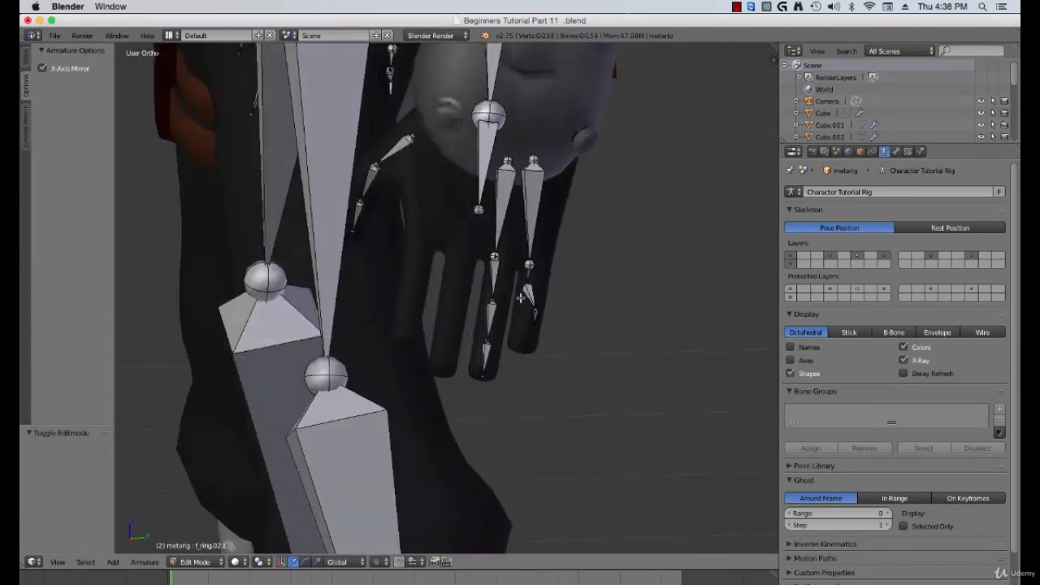
pyautogui.rightClick(506, 231)
pyautogui.keyDown('shift'); pyautogui.rightClick(494, 299); pyautogui.keyUp('shift')
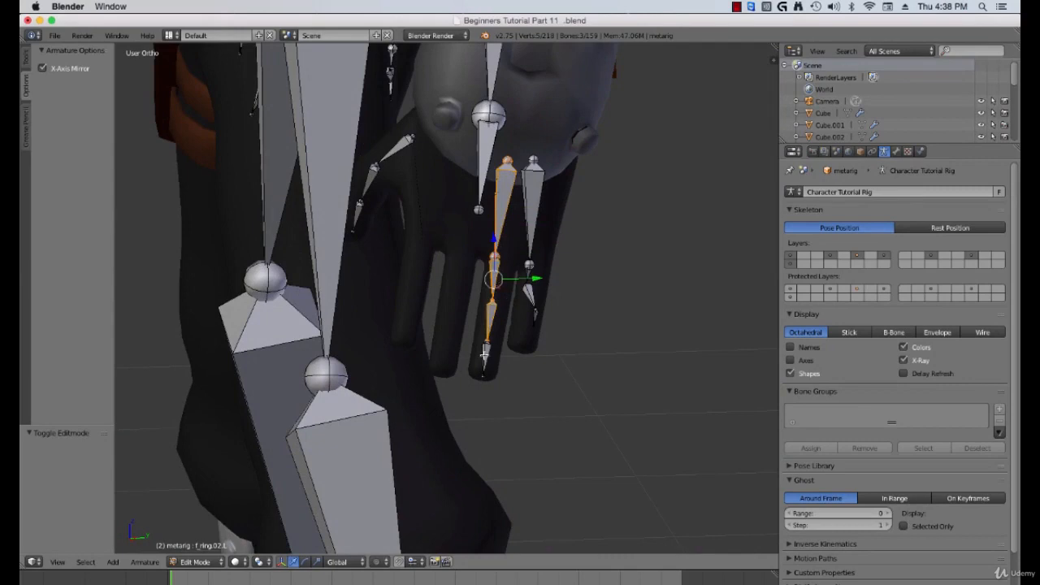
pyautogui.press('h')
# Step: Reposition the pinky's base knuckle joint inside the pinky finger mesh
pyautogui.scroll(5, 567, 332)
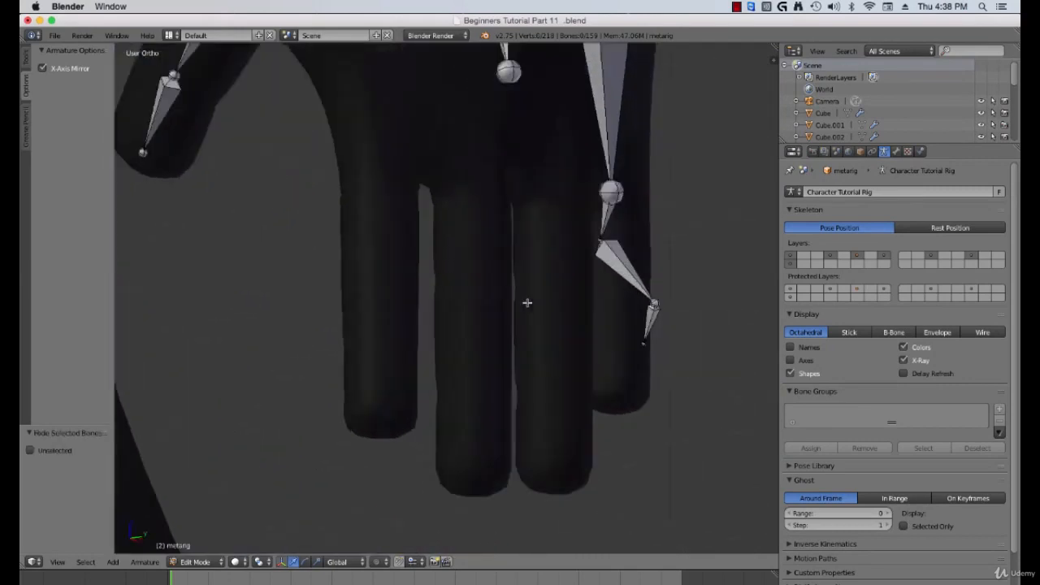
pyautogui.moveTo(527, 301)
pyautogui.mouseDown(button='middle')
pyautogui.moveTo(448, 306)
pyautogui.moveTo(446, 273)
pyautogui.moveTo(522, 299)
pyautogui.mouseUp(button='middle')
pyautogui.rightClick(513, 294)
pyautogui.press('g')
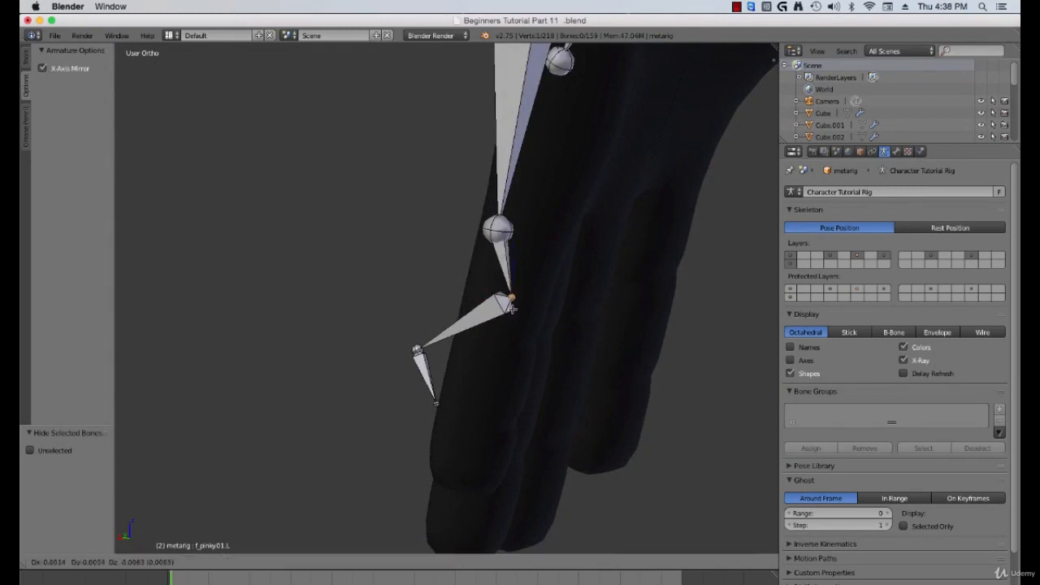
pyautogui.click(500, 323)
# Step: Move the pinky's fingertip and second joint into the finger mesh, refining the second joint's position
pyautogui.rightClick(435, 403)
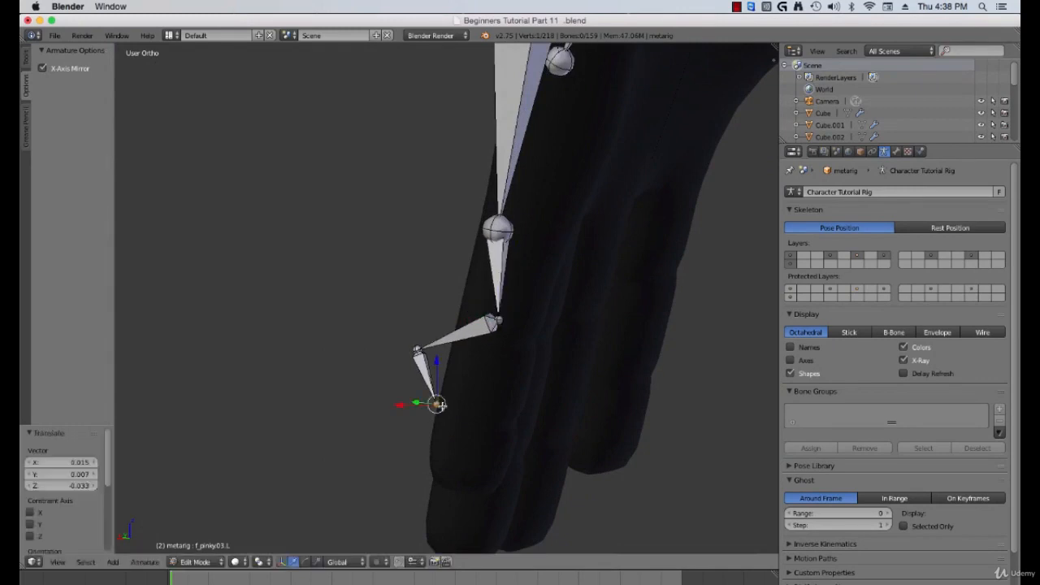
pyautogui.press('g')
pyautogui.click(478, 489)
pyautogui.rightClick(417, 351)
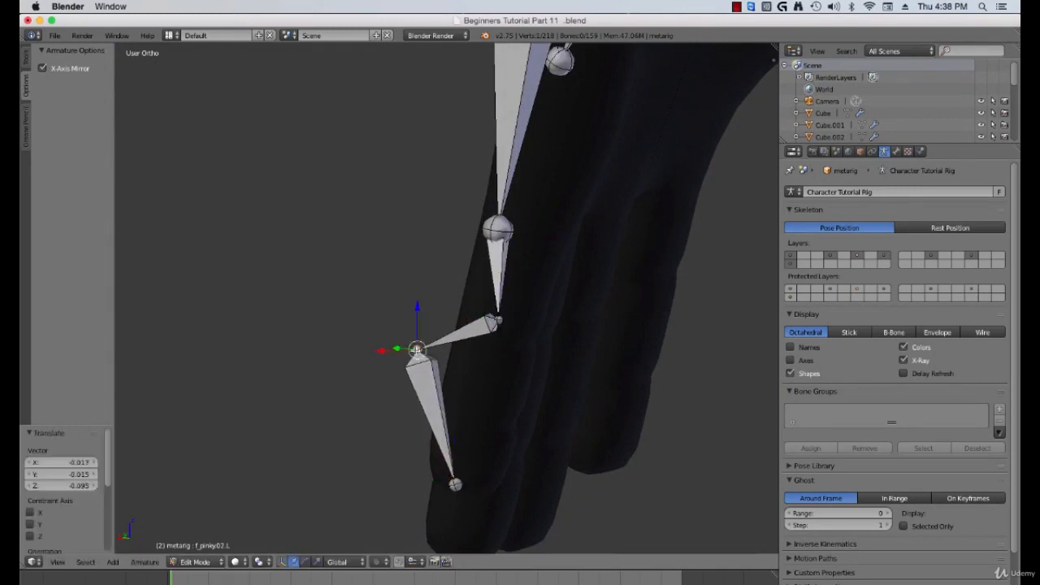
pyautogui.press('g')
pyautogui.click(476, 382)
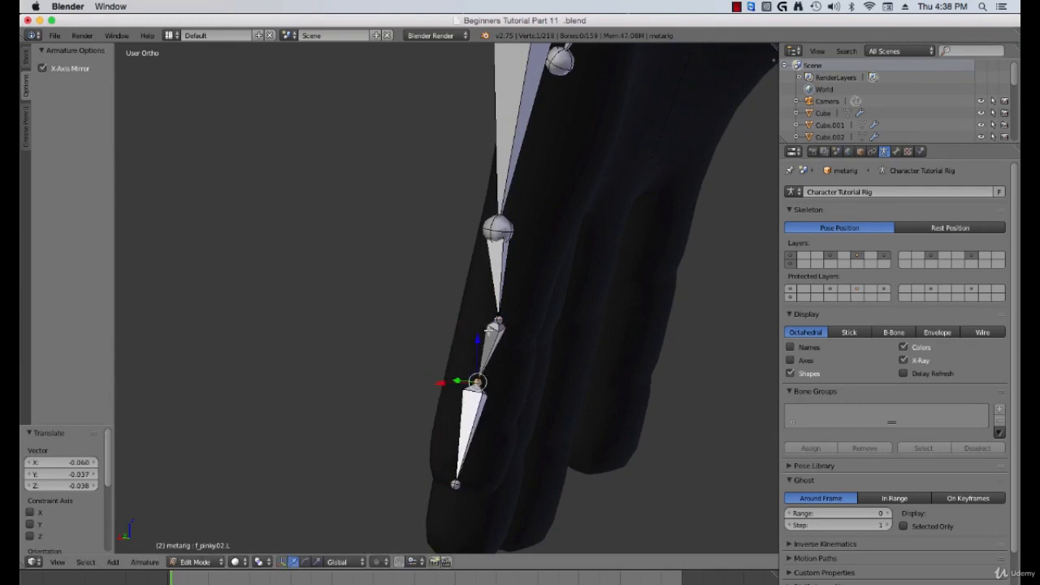
pyautogui.moveTo(491, 332); pyautogui.dragTo(601, 365, button='middle')
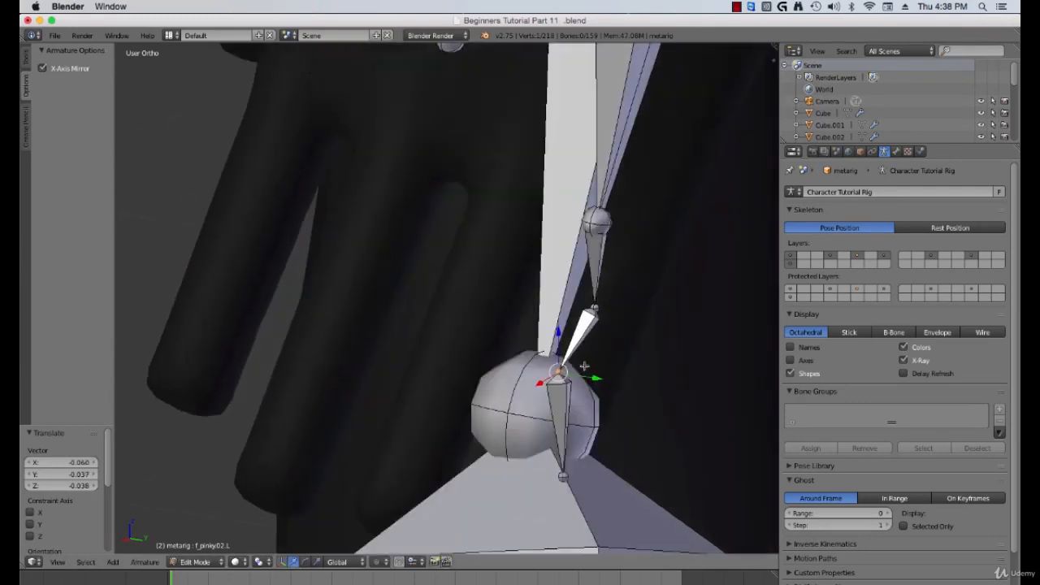
pyautogui.press('g')
pyautogui.click(591, 364)
# Step: Reposition the pinky's palm-side base joint in wireframe display so it sits inside the hand
pyautogui.scroll(-3, 569, 319)
pyautogui.moveTo(569, 319); pyautogui.dragTo(532, 268, button='middle')
pyautogui.rightClick(528, 252)
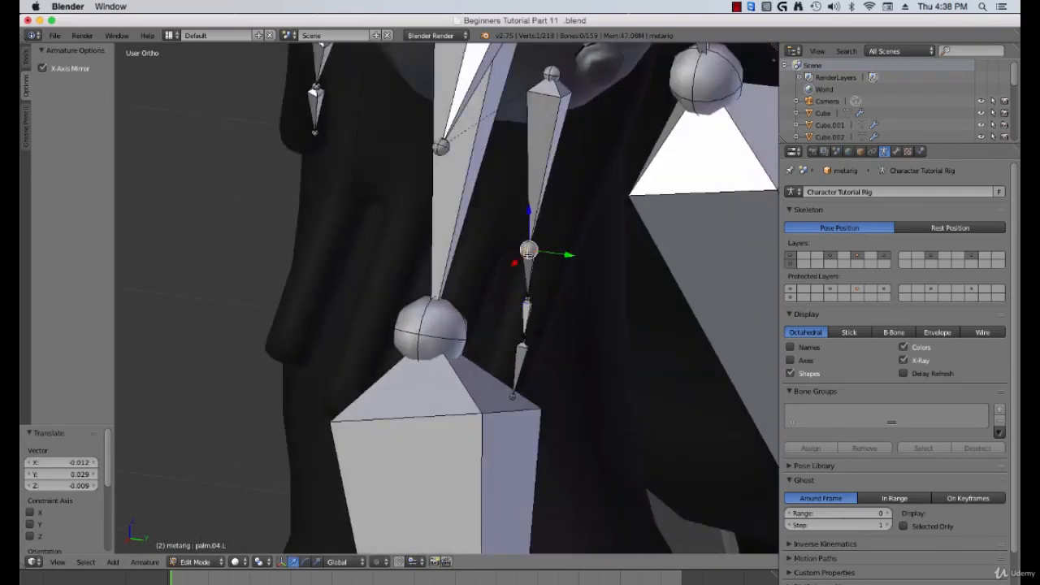
pyautogui.press('z')
pyautogui.rightClick(528, 250)
pyautogui.press('z')
pyautogui.moveTo(529, 249); pyautogui.dragTo(525, 248, button='middle')
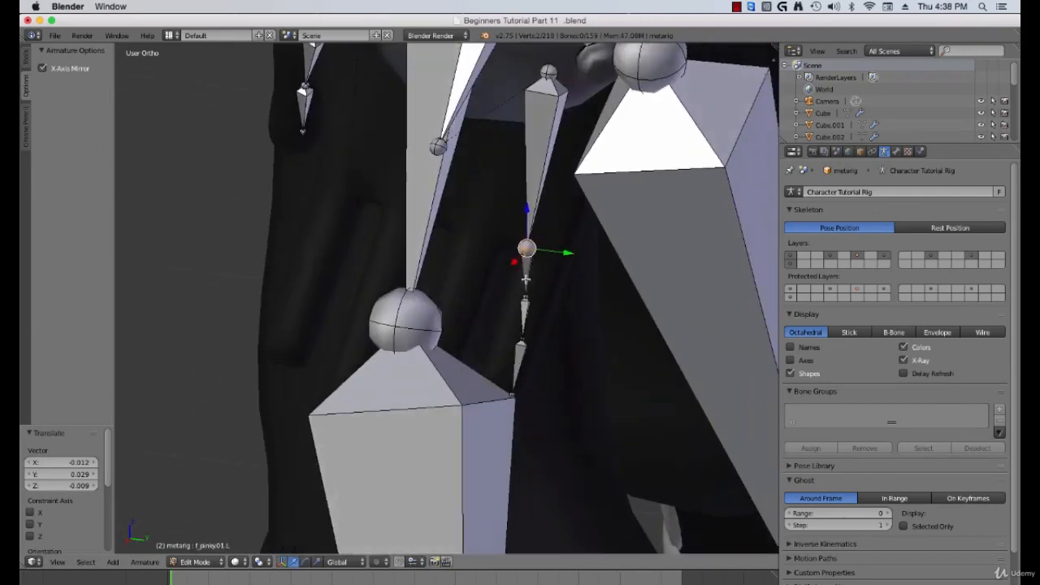
pyautogui.moveTo(527, 248); pyautogui.dragTo(543, 243)
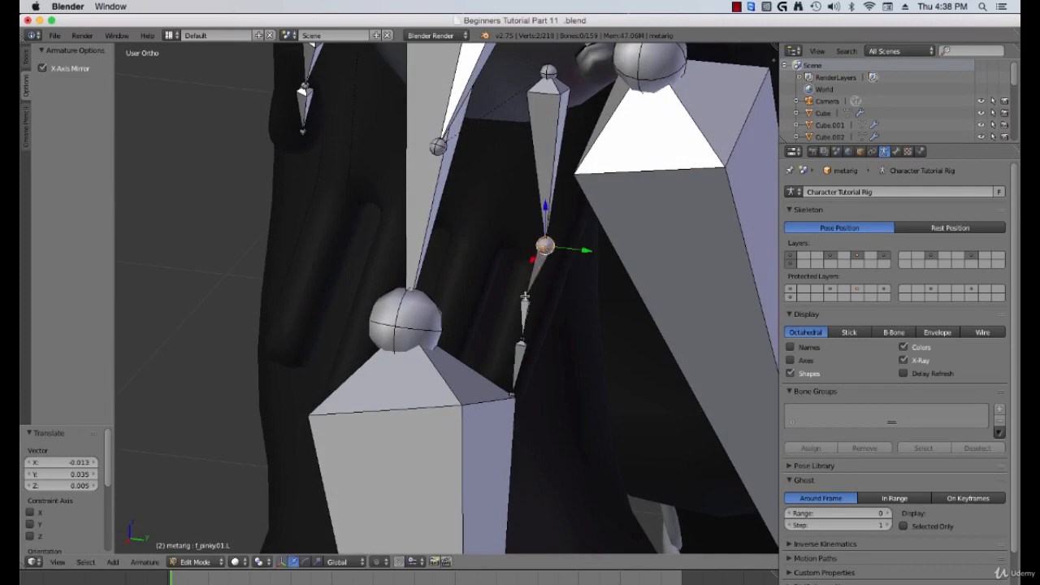
# Step: Adjust the pinky's middle joints and fingertip so the chain follows the finger
pyautogui.moveTo(530, 294); pyautogui.dragTo(535, 304, button='middle')
pyautogui.press('g')
pyautogui.click(538, 305)
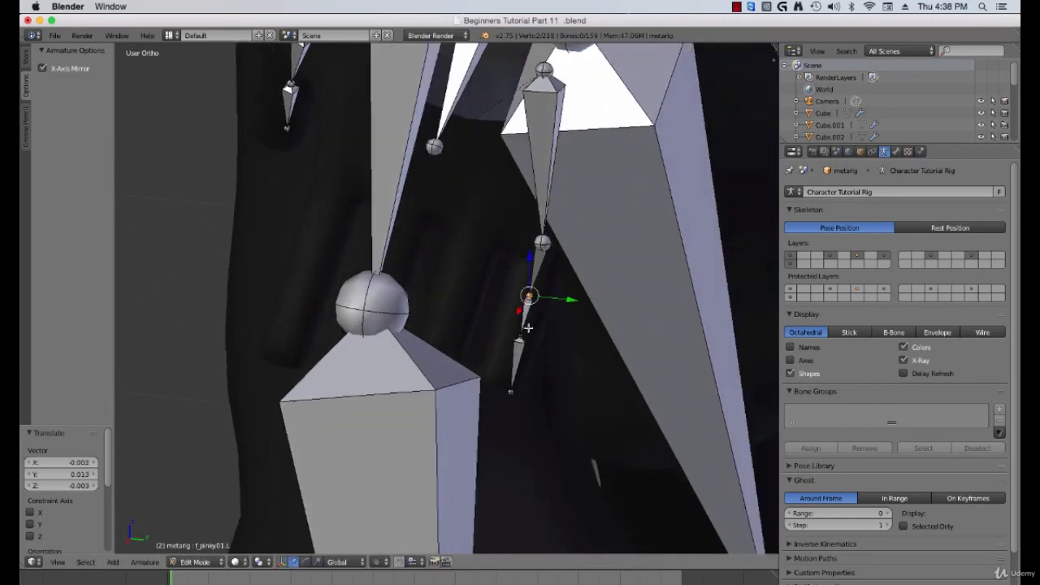
pyautogui.rightClick(509, 389)
pyautogui.press('g')
pyautogui.click(504, 387)
pyautogui.rightClick(516, 366)
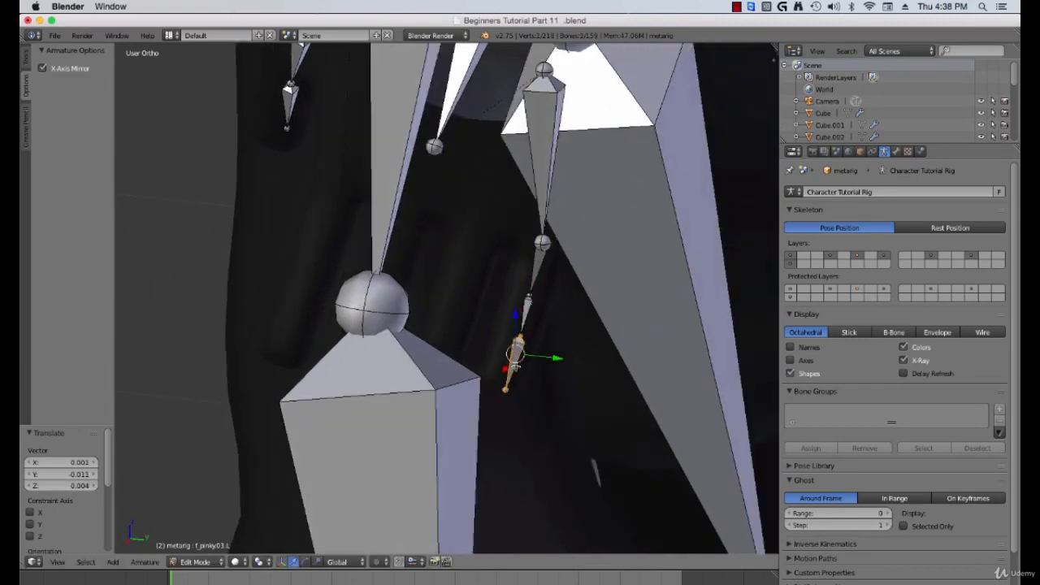
pyautogui.press('g')
pyautogui.click(511, 366)
# Step: Deselect all and check the pinky's fit outside Edit Mode
pyautogui.press('a')
pyautogui.scroll(-3, 509, 363)
pyautogui.press('Tab')
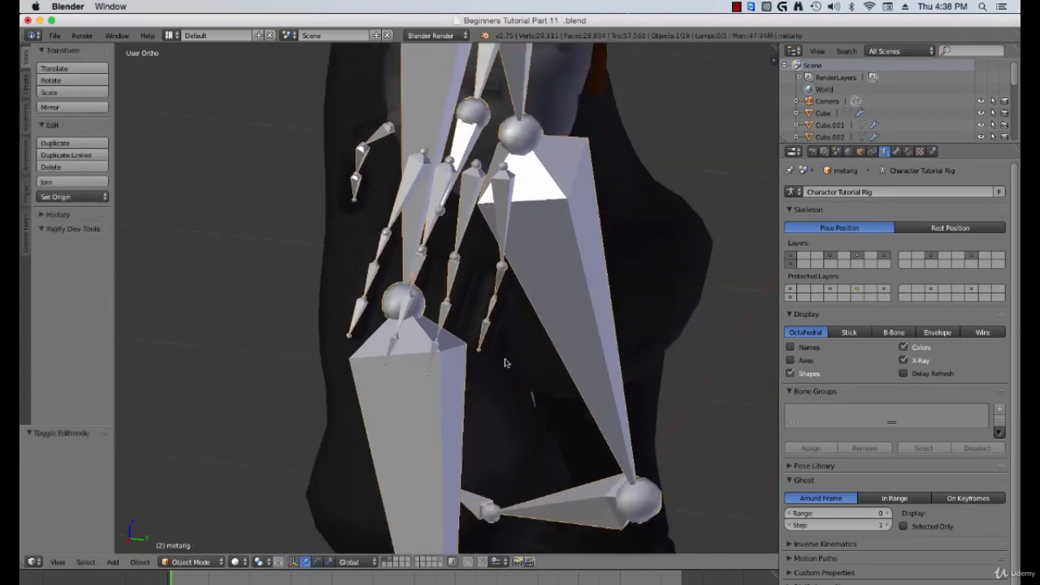
pyautogui.moveTo(504, 363); pyautogui.dragTo(379, 312, button='middle')
# Step: Back in Edit Mode, move the pinky's first bone inside the finger mesh using wireframe display
pyautogui.press('Tab')
pyautogui.scroll(3, 455, 317)
pyautogui.rightClick(487, 246)
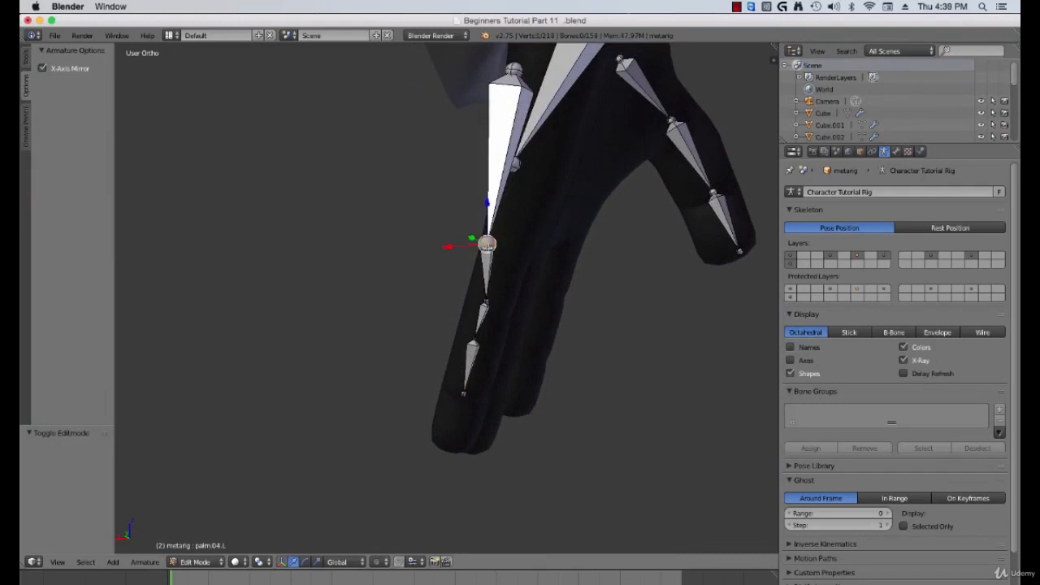
pyautogui.rightClick(505, 187)
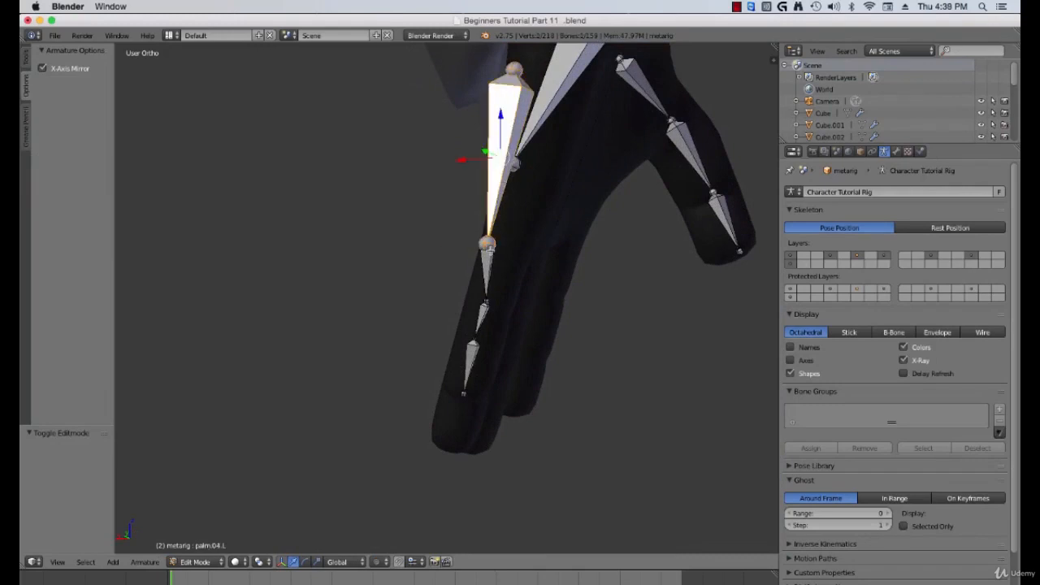
pyautogui.press('z')
pyautogui.press('z')
pyautogui.press('g')
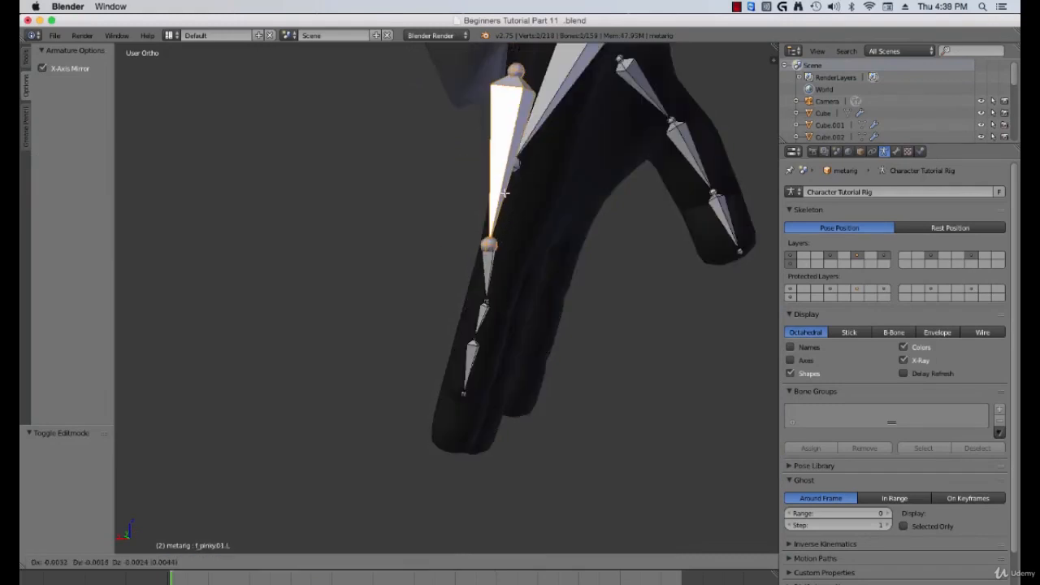
pyautogui.click(519, 192)
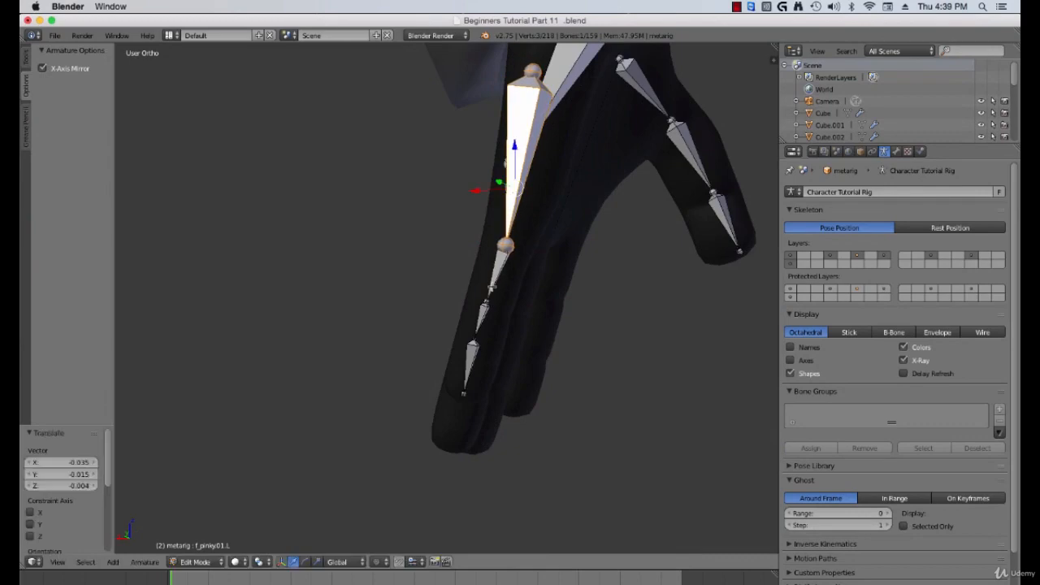
# Step: Check the pinky chain's fit outside Edit Mode and return to Edit Mode
pyautogui.press('Tab')
pyautogui.moveTo(471, 287); pyautogui.dragTo(529, 284, button='middle')
pyautogui.scroll(3, 579, 295)
pyautogui.scroll(-5, 481, 284)
pyautogui.scroll(-6, 529, 284)
pyautogui.press('Tab')
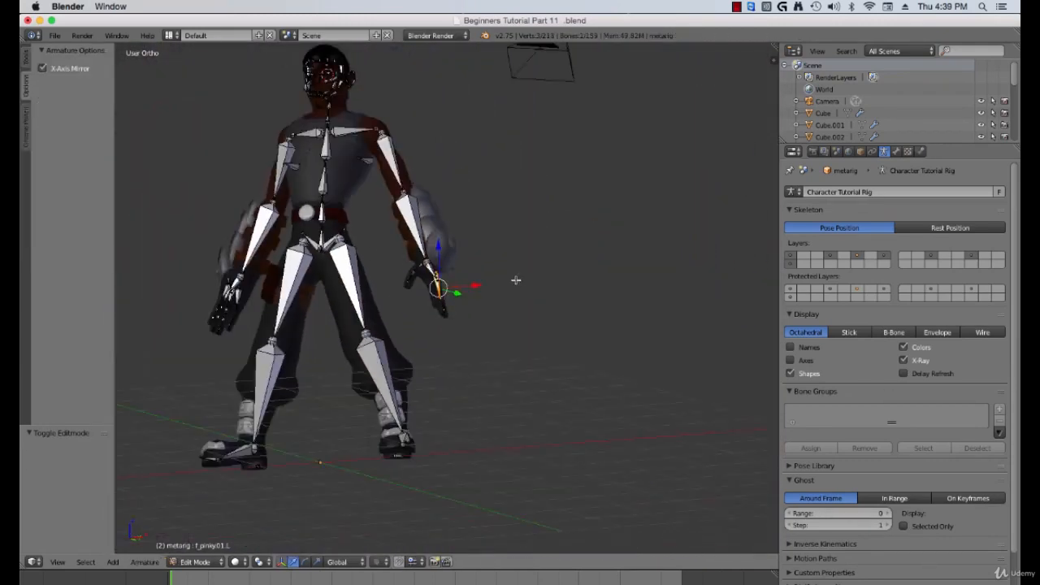
# Step: Unhide all hidden bones, deselect everything, and leave Edit Mode
pyautogui.press('a')
pyautogui.press('a')
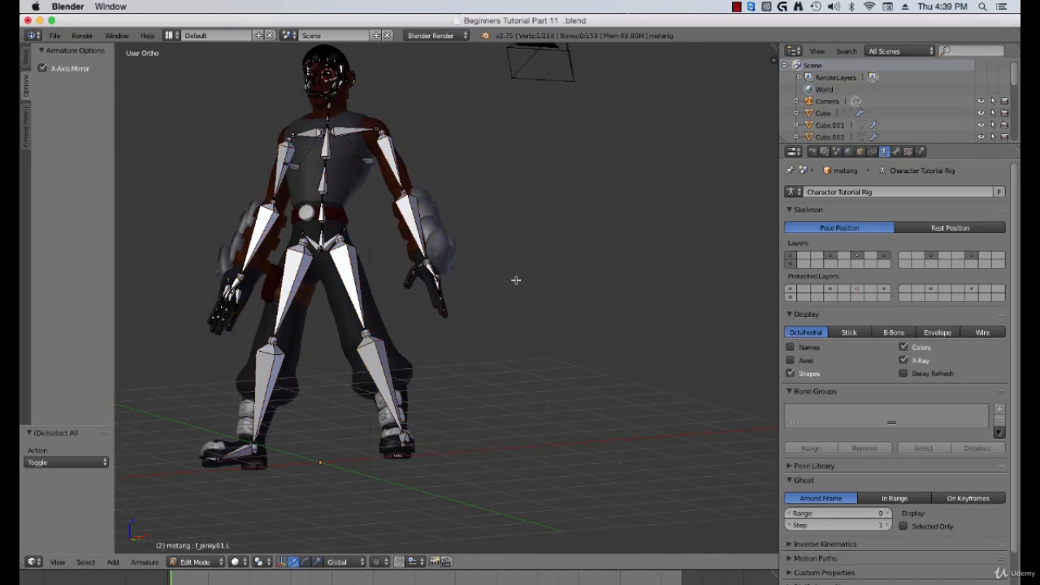
pyautogui.hotkey('alt', 'h')
pyautogui.press('a')
pyautogui.scroll(-1, 494, 267)
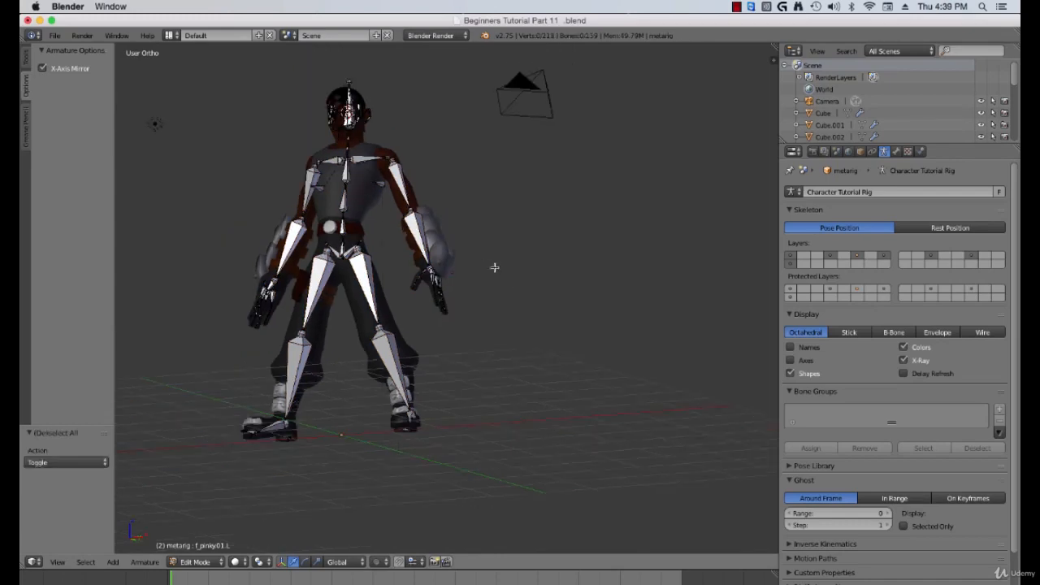
pyautogui.moveTo(494, 267); pyautogui.dragTo(471, 303, button='middle')
pyautogui.press('Tab')
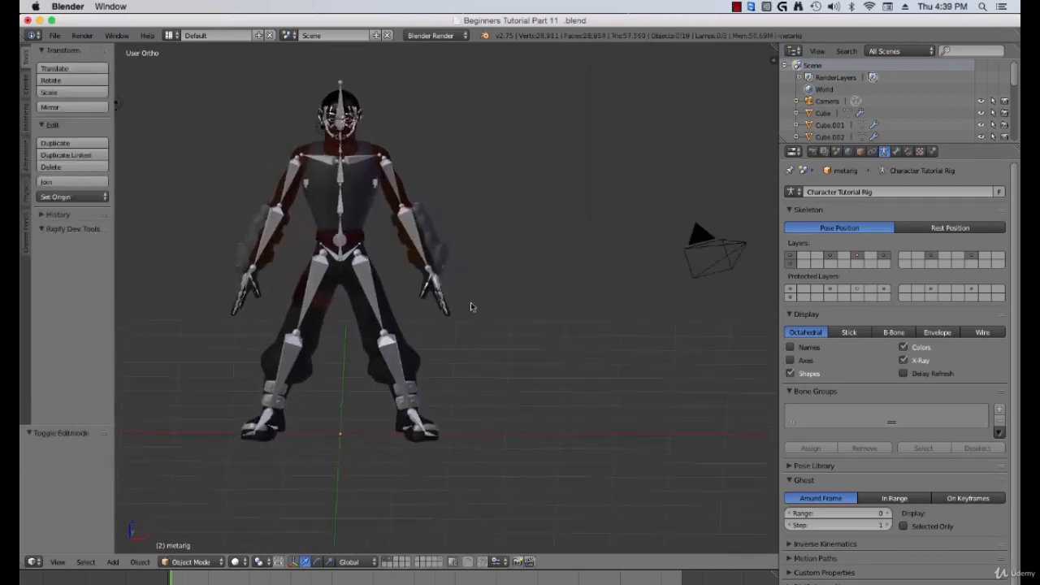
# Step: Select the meta-rig and generate the Rigify rig from it
pyautogui.scroll(2, 469, 301)
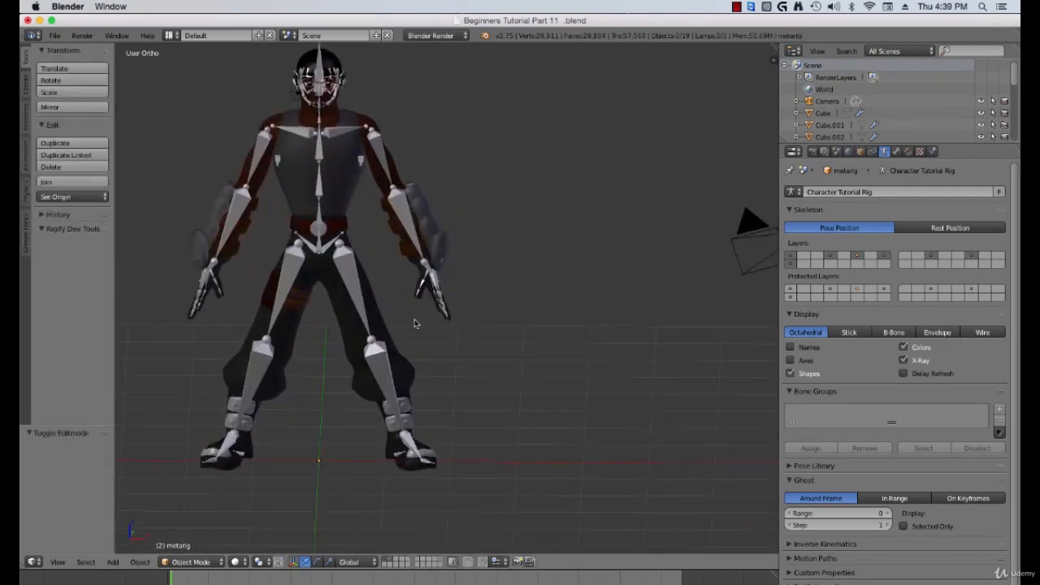
pyautogui.moveTo(355, 249); pyautogui.dragTo(382, 270, button='middle')
pyautogui.scroll(1, 390, 216)
pyautogui.scroll(2, 382, 270)
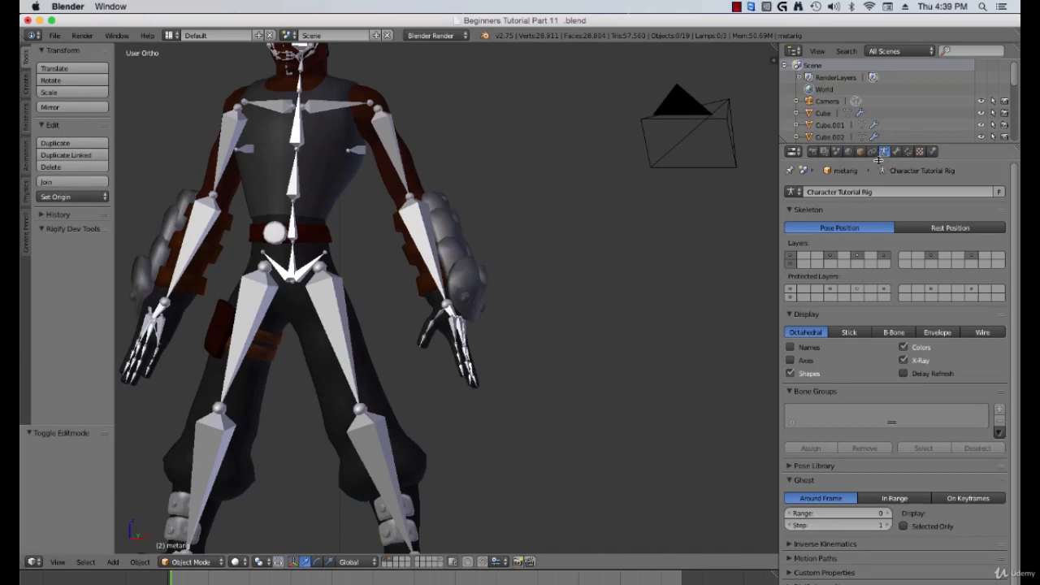
pyautogui.scroll(-1, 850, 271)
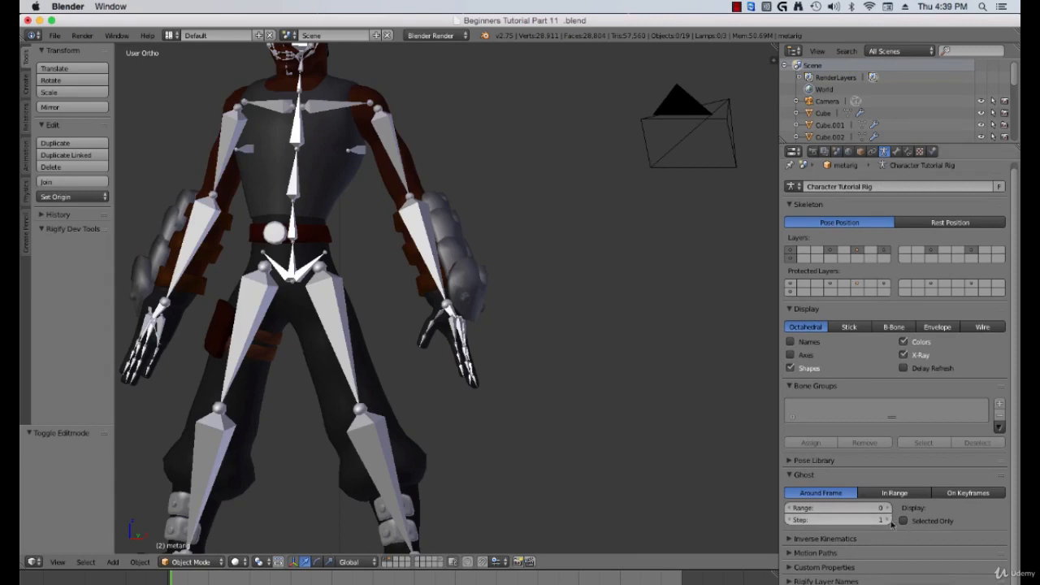
pyautogui.rightClick(327, 114)
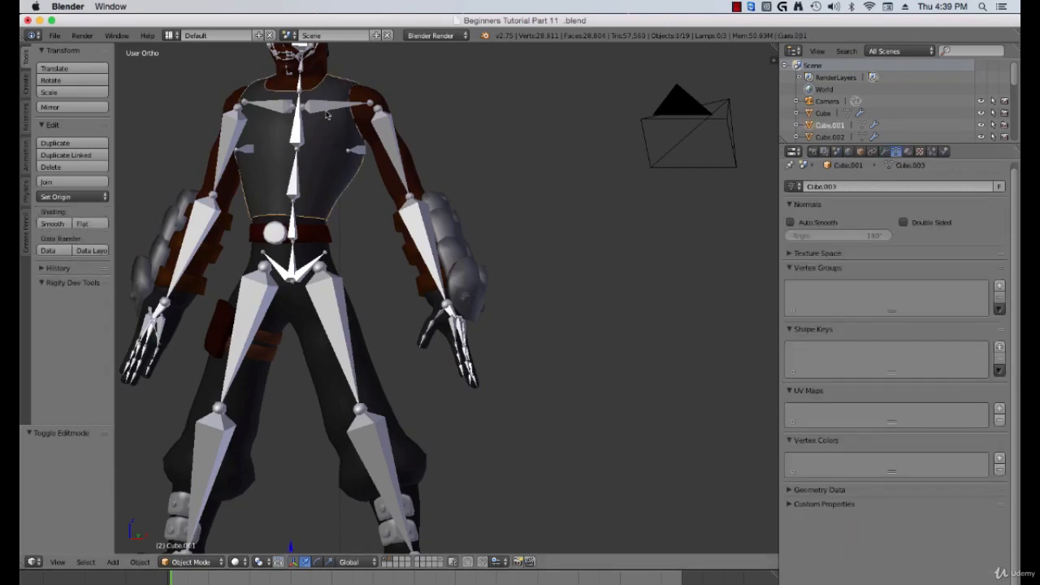
pyautogui.rightClick(326, 114)
pyautogui.rightClick(327, 114)
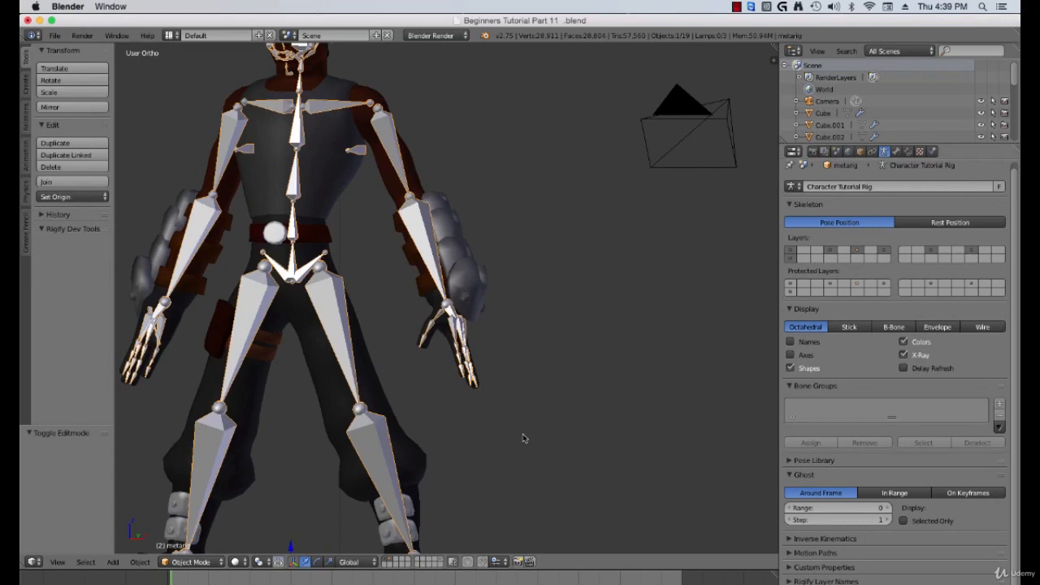
pyautogui.scroll(-1, 524, 438)
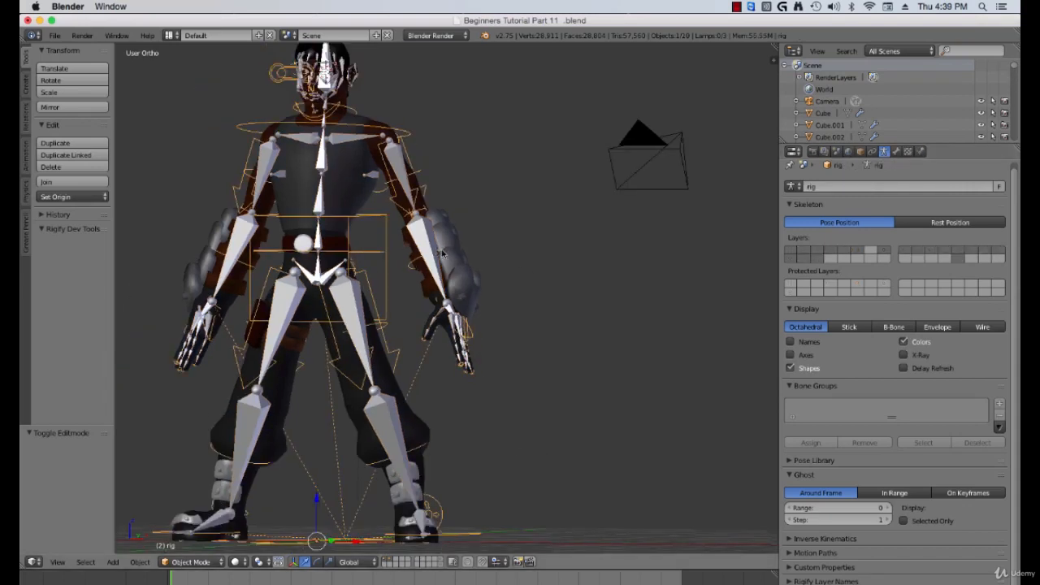
# Step: Select the meta-rig and move it to an unused layer to hide it
pyautogui.scroll(3, 406, 238)
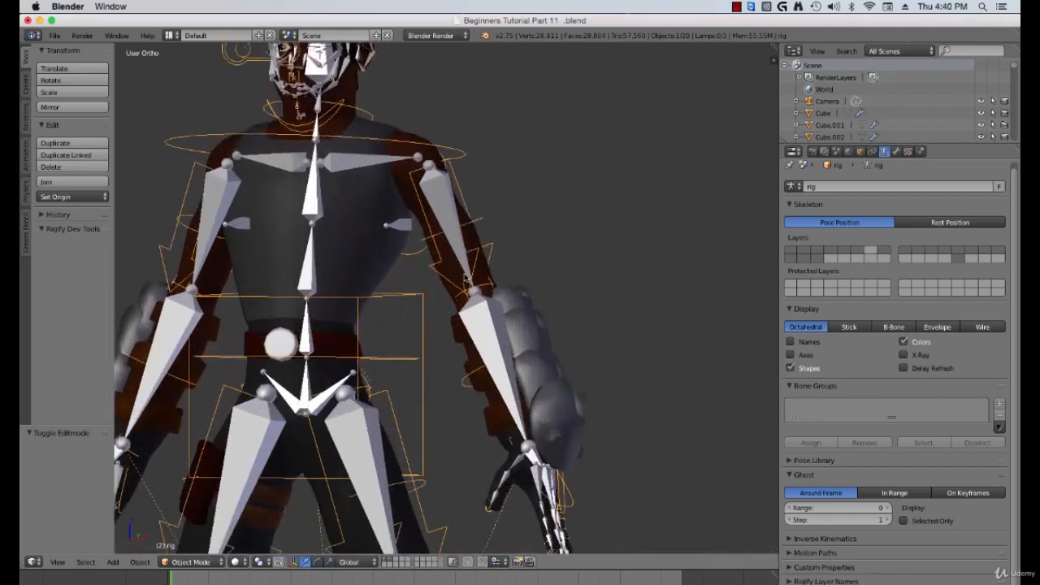
pyautogui.keyDown('shift'); pyautogui.moveTo(467, 277); pyautogui.dragTo(494, 307, button='middle'); pyautogui.keyUp('shift')
pyautogui.rightClick(399, 198)
pyautogui.rightClick(399, 198)
pyautogui.rightClick(399, 198)
pyautogui.scroll(1, 399, 198)
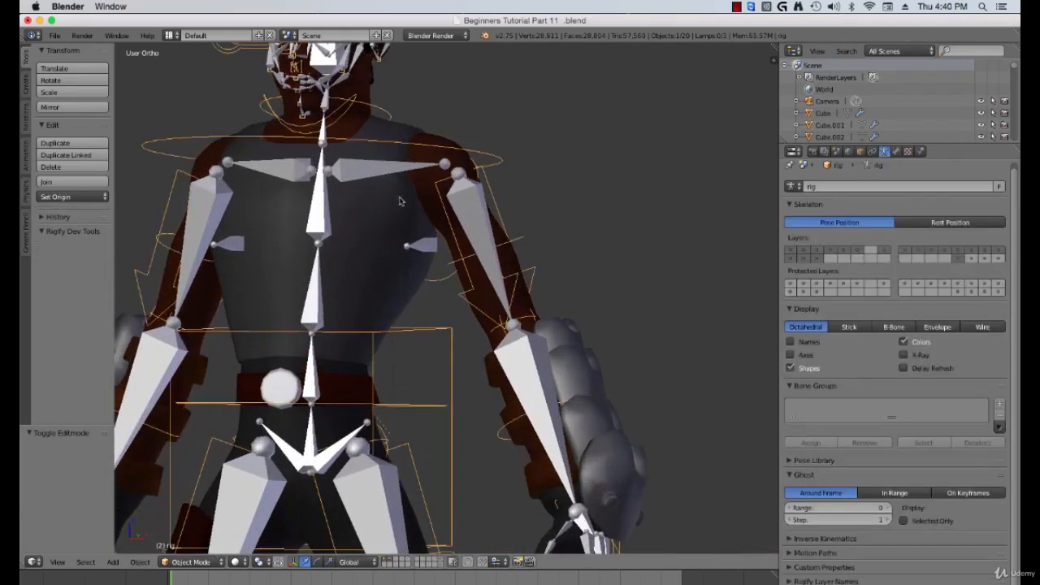
pyautogui.rightClick(366, 177)
pyautogui.rightClick(366, 177)
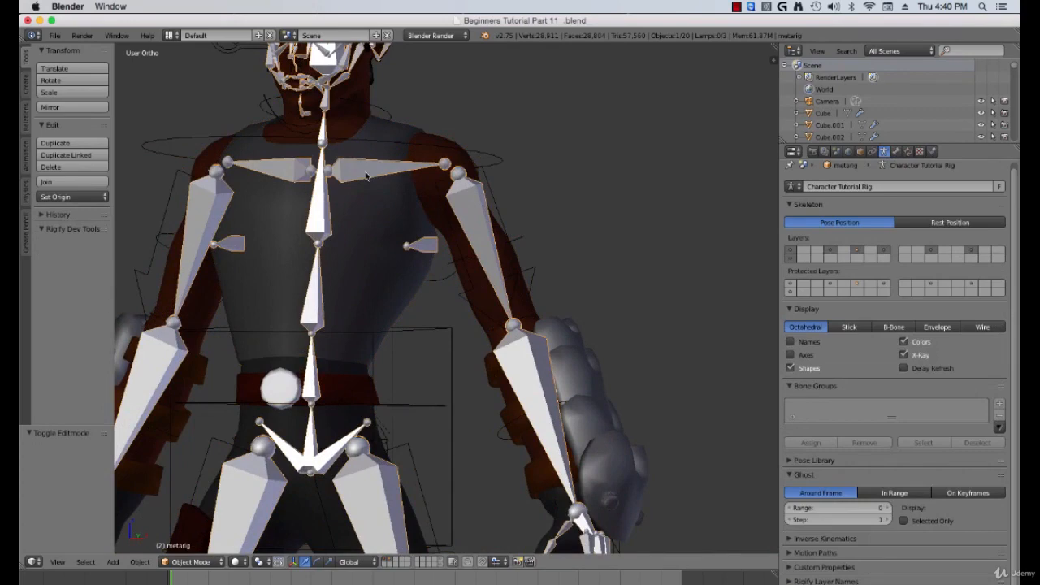
pyautogui.press('m')
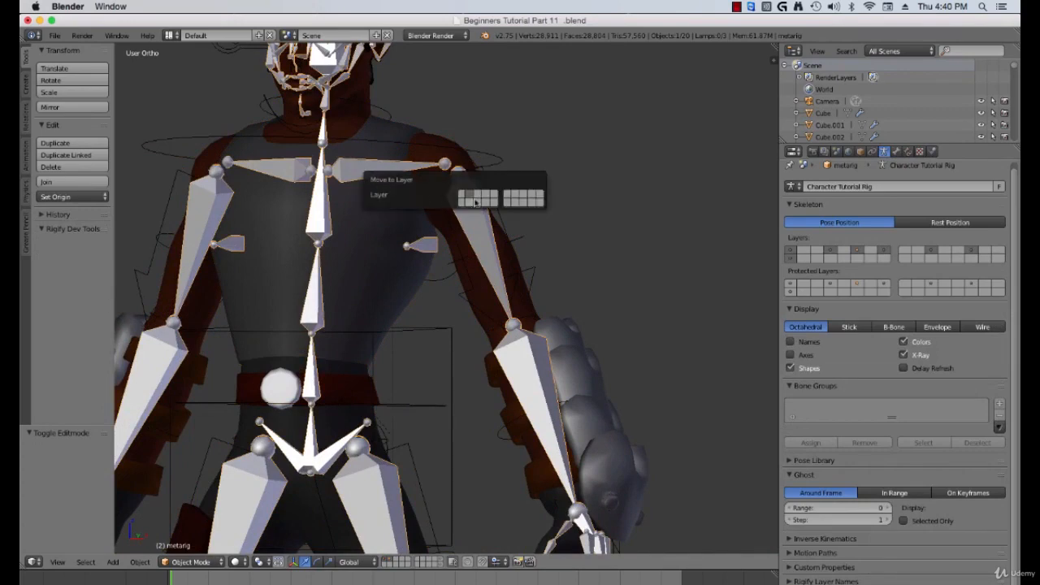
pyautogui.click(539, 203)
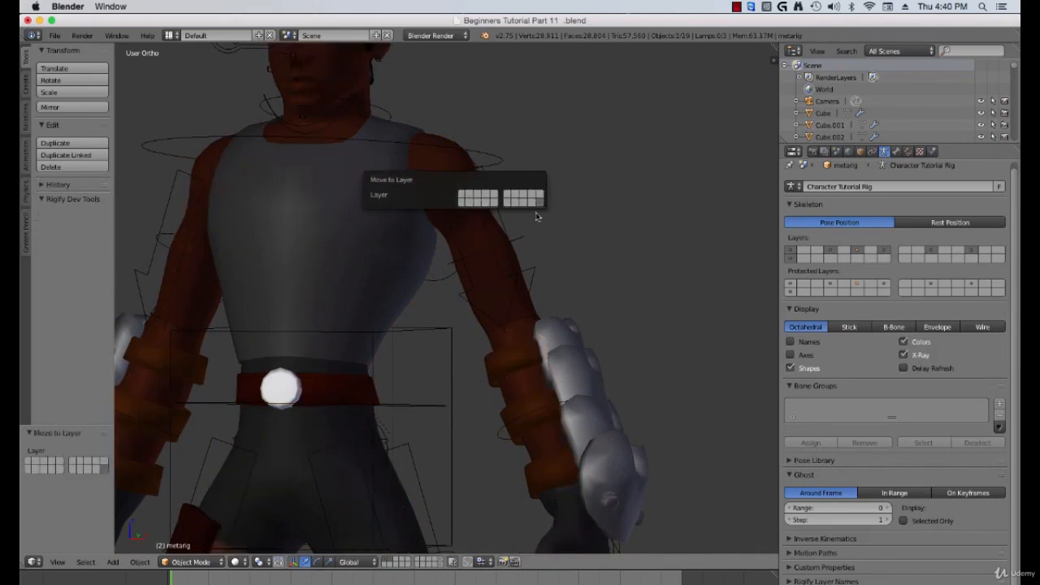
# Step: Select the generated rig and orbit around the character to inspect it
pyautogui.scroll(-3, 483, 310)
pyautogui.moveTo(495, 316); pyautogui.dragTo(486, 241, button='middle')
pyautogui.rightClick(474, 234)
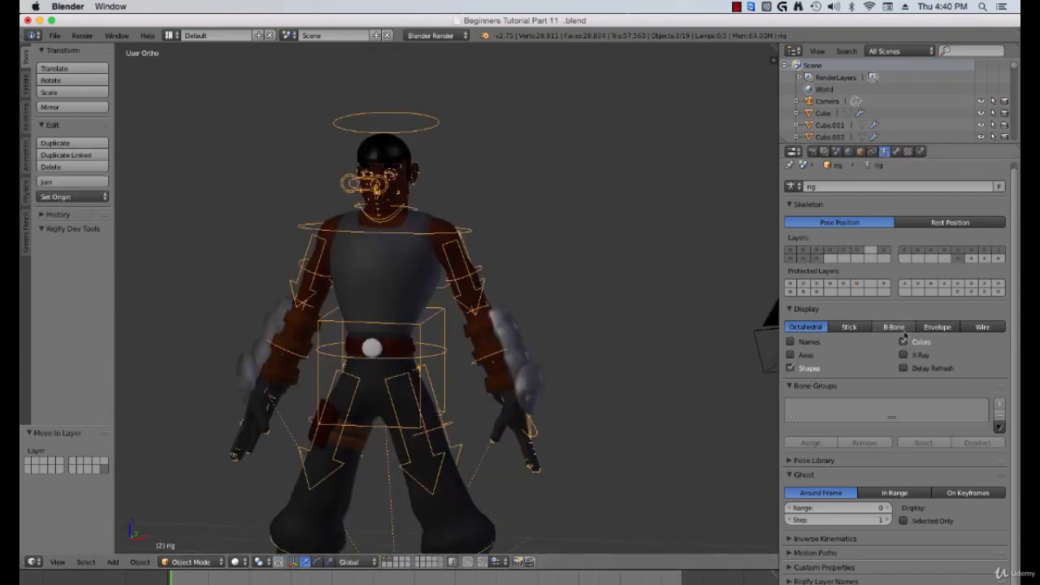
pyautogui.moveTo(754, 356); pyautogui.dragTo(628, 331, button='middle')
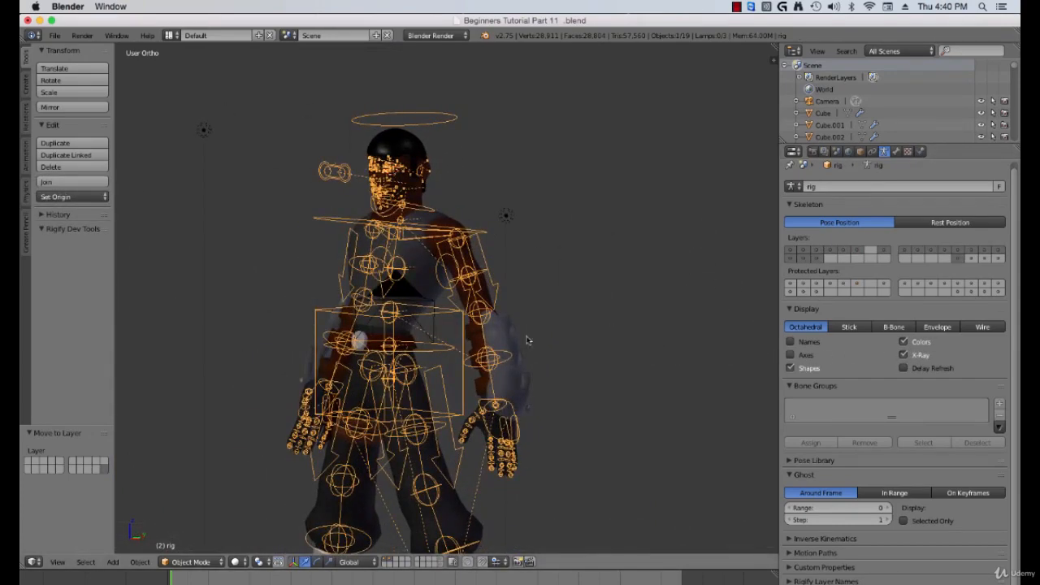
pyautogui.moveTo(528, 340); pyautogui.dragTo(419, 274, button='middle')
pyautogui.moveTo(446, 317); pyautogui.dragTo(516, 290, button='middle')
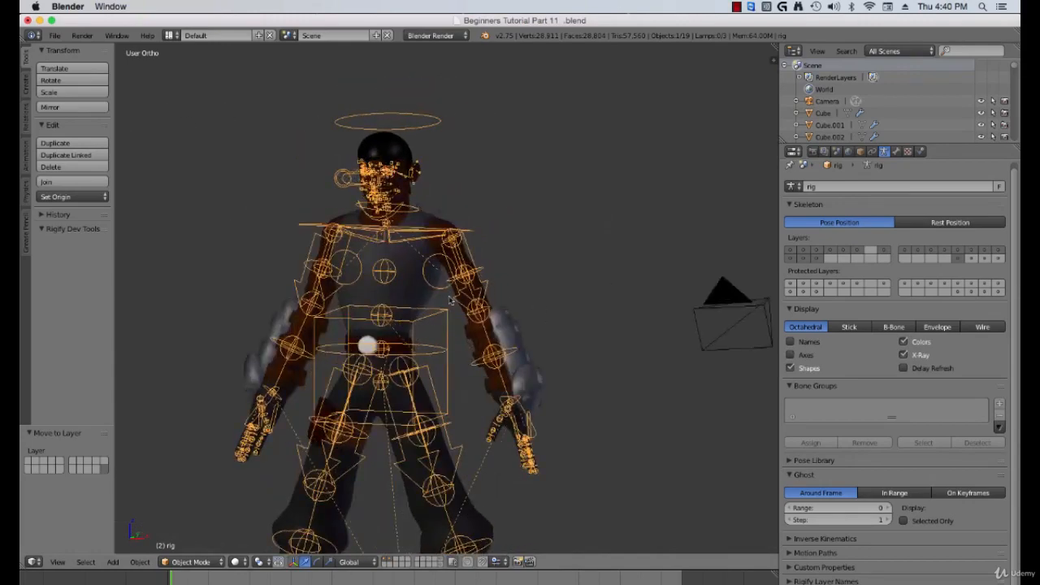
pyautogui.moveTo(435, 334); pyautogui.dragTo(518, 336, button='middle')
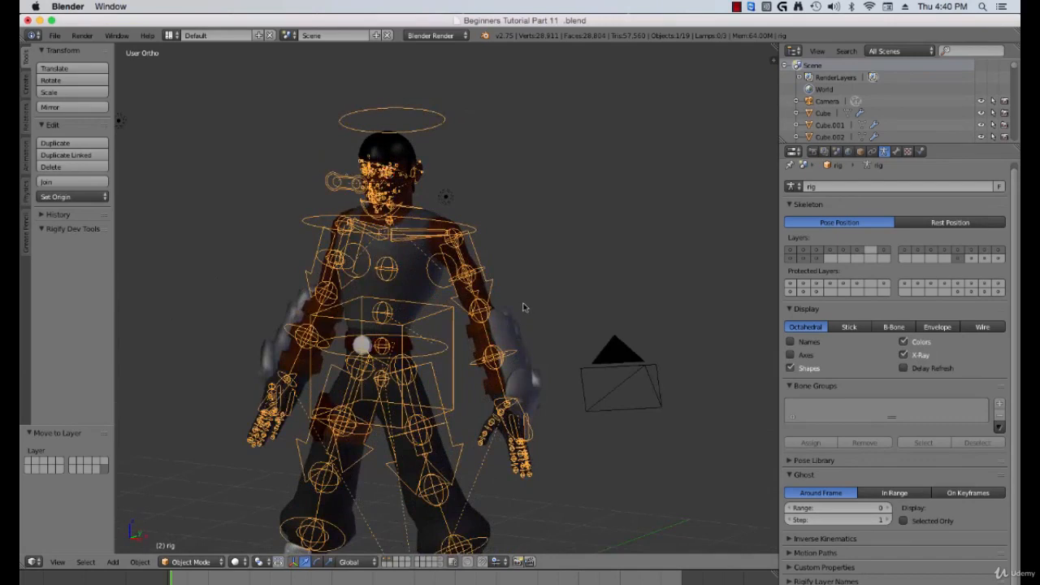
# Step: Open the properties sidebar and hide the arm and leg FK and tweak rig layers, leaving the IK controls
pyautogui.scroll(1, 523, 308)
pyautogui.press('KP_1')
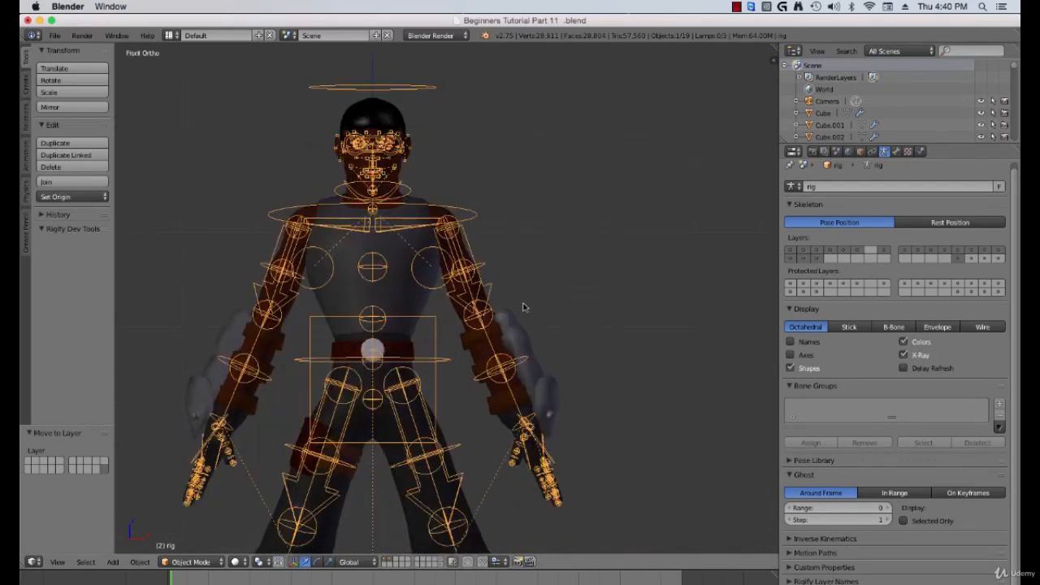
pyautogui.press('n')
pyautogui.scroll(1, 684, 260)
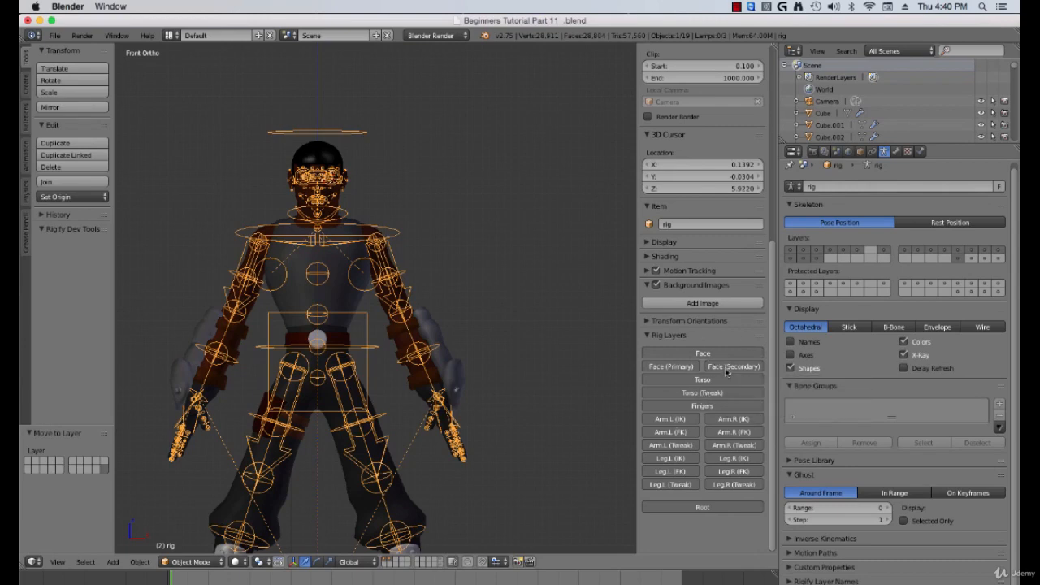
pyautogui.click(680, 436)
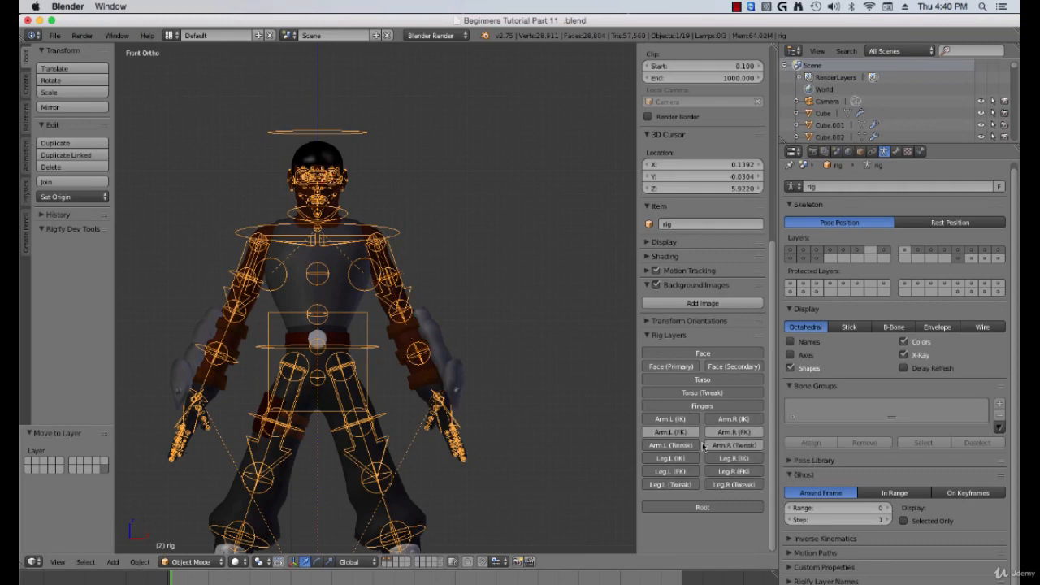
pyautogui.click(691, 446)
pyautogui.click(676, 474)
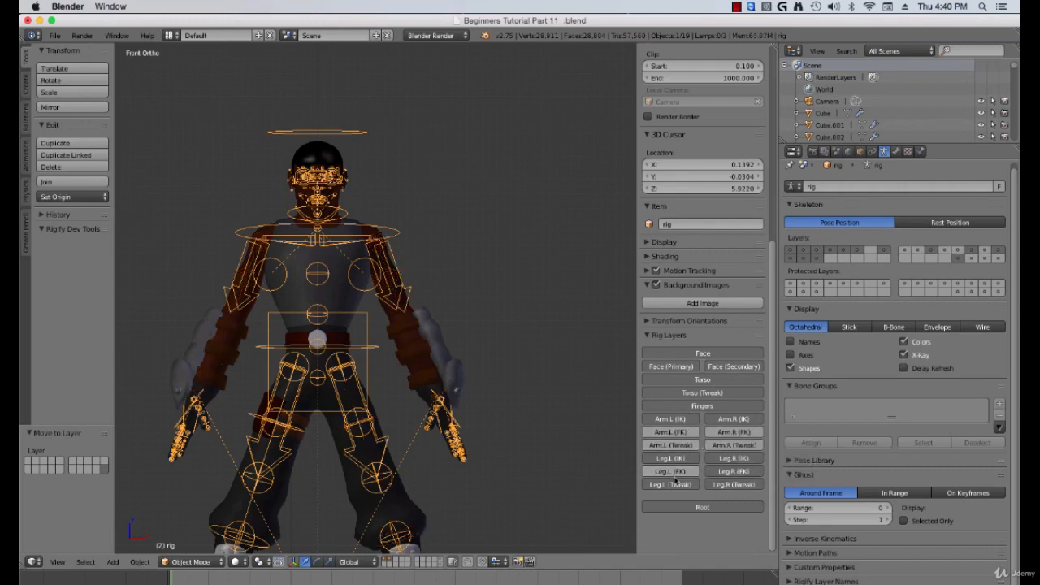
pyautogui.click(684, 485)
pyautogui.click(723, 485)
pyautogui.click(728, 476)
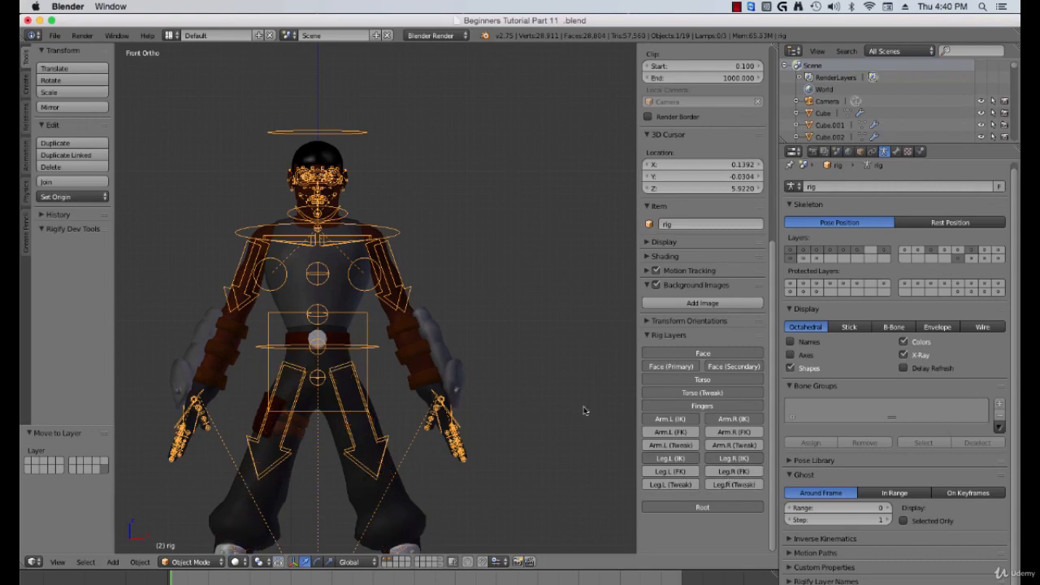
# Step: Zoom and pan around the chest, shoulders and face to inspect the generated rig controls
pyautogui.scroll(3, 487, 351)
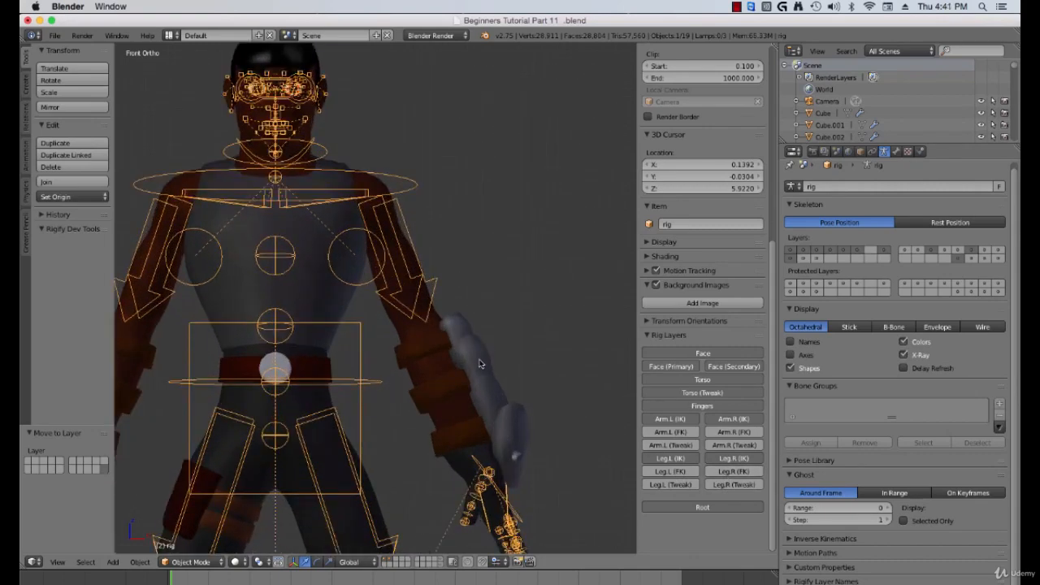
pyautogui.keyDown('shift'); pyautogui.moveTo(364, 266); pyautogui.dragTo(430, 352, button='middle'); pyautogui.keyUp('shift')
pyautogui.scroll(4, 431, 352)
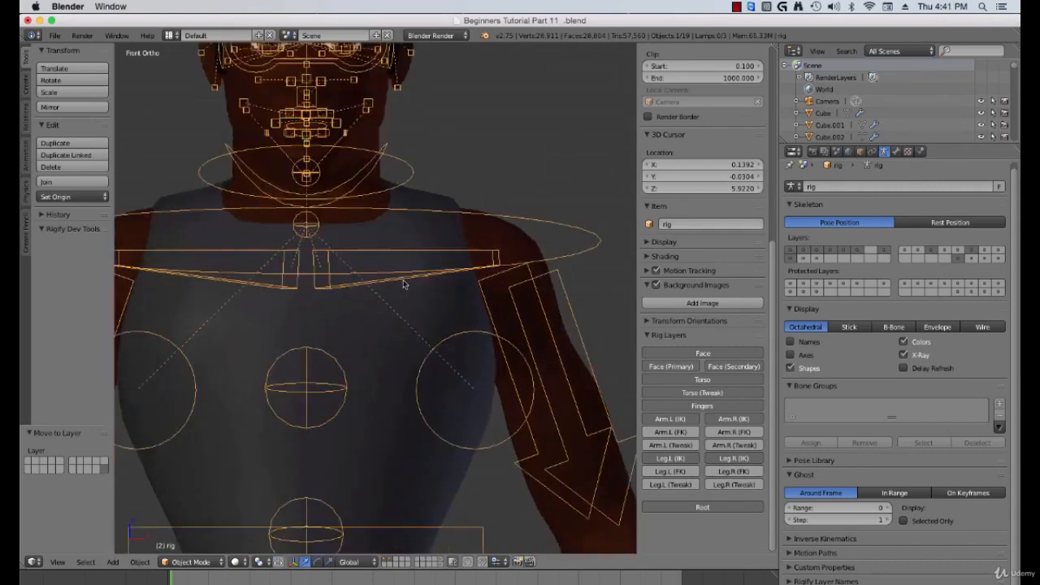
pyautogui.keyDown('shift'); pyautogui.moveTo(404, 284); pyautogui.dragTo(432, 386, button='middle'); pyautogui.keyUp('shift')
pyautogui.scroll(4, 431, 385)
pyautogui.keyDown('shift'); pyautogui.moveTo(399, 301); pyautogui.dragTo(439, 358, button='middle'); pyautogui.keyUp('shift')
pyautogui.scroll(-9, 442, 362)
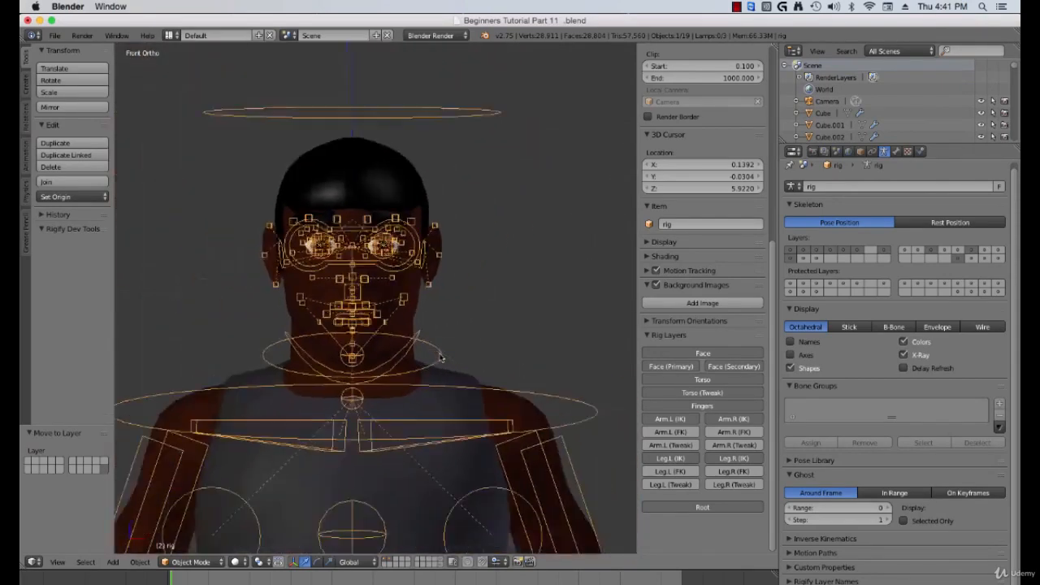
pyautogui.keyDown('shift'); pyautogui.moveTo(455, 428); pyautogui.dragTo(454, 325, button='middle'); pyautogui.keyUp('shift')
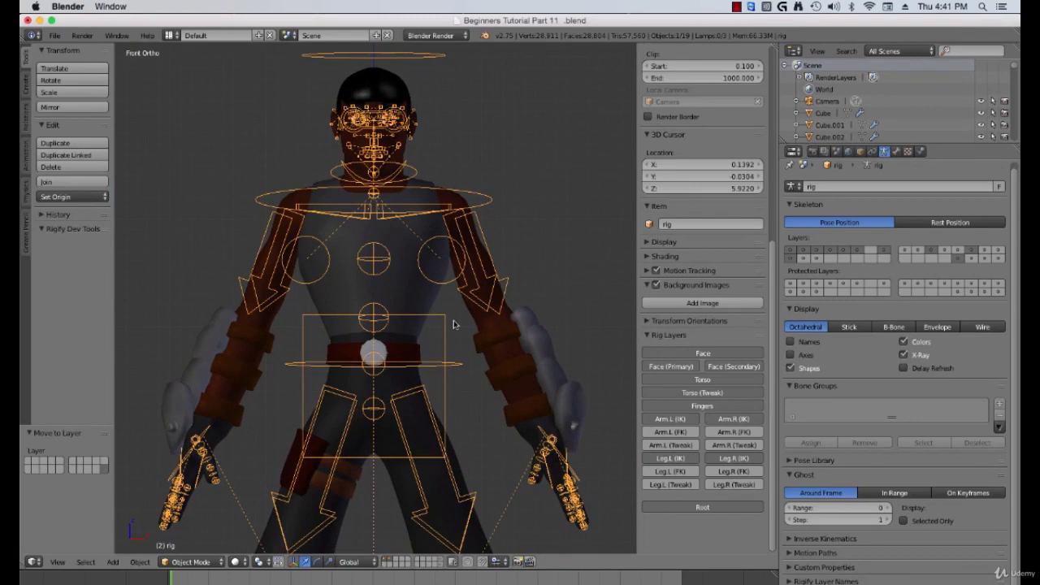
# Step: Switch the rig to Pose Mode, select the chest control and try rotating it, orbiting to view it
pyautogui.hotkey('ctrl', 'Tab')
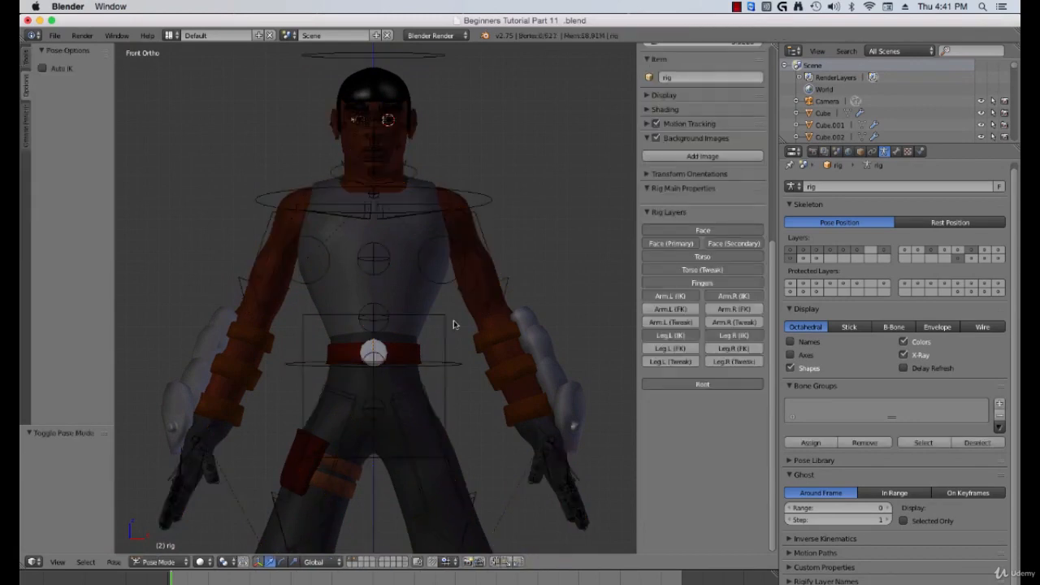
pyautogui.rightClick(479, 204)
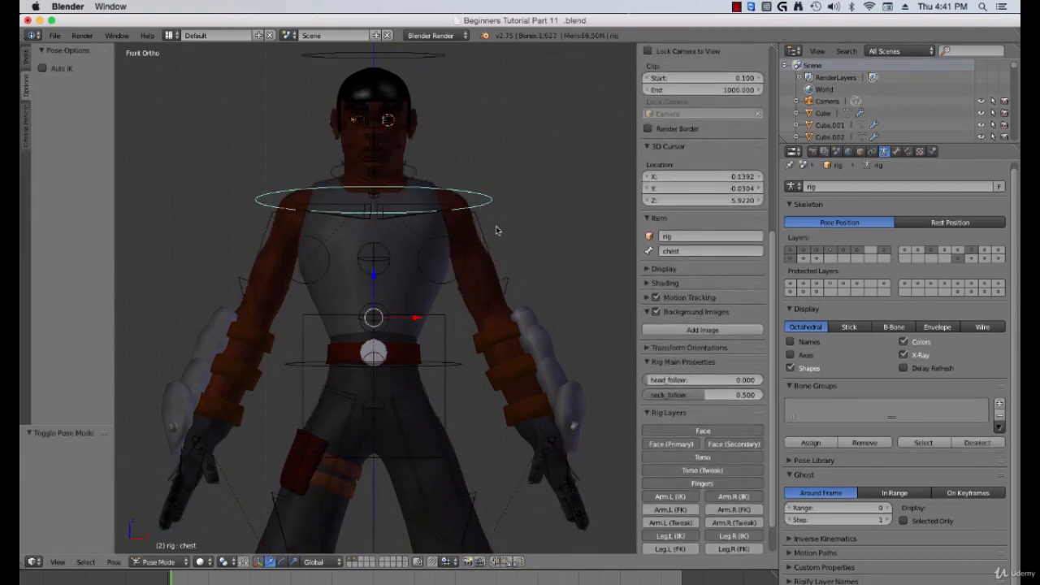
pyautogui.press('r')
pyautogui.rightClick(452, 260)
pyautogui.moveTo(453, 260); pyautogui.dragTo(400, 288, button='middle')
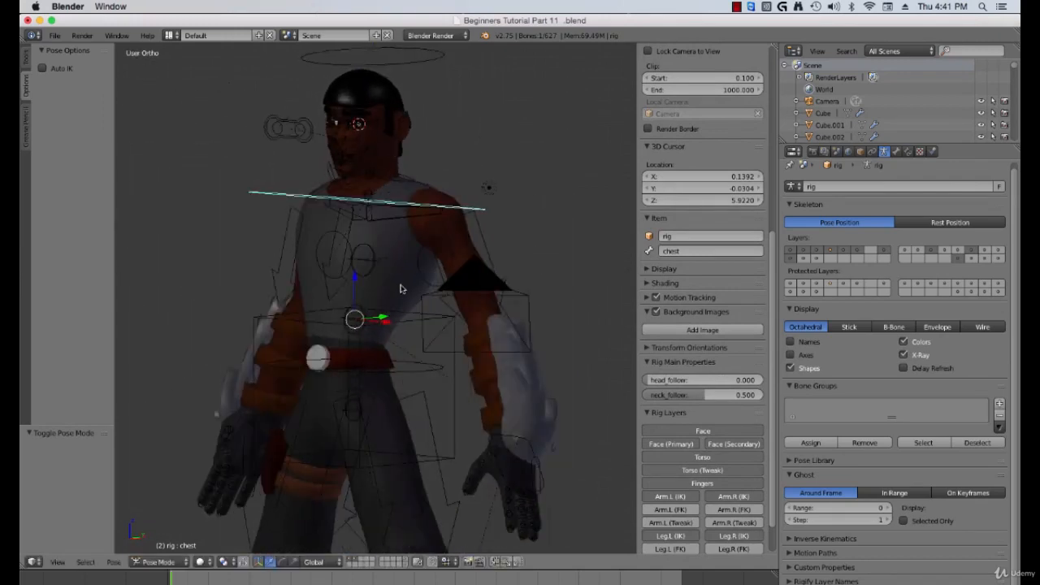
pyautogui.press('KP_1')
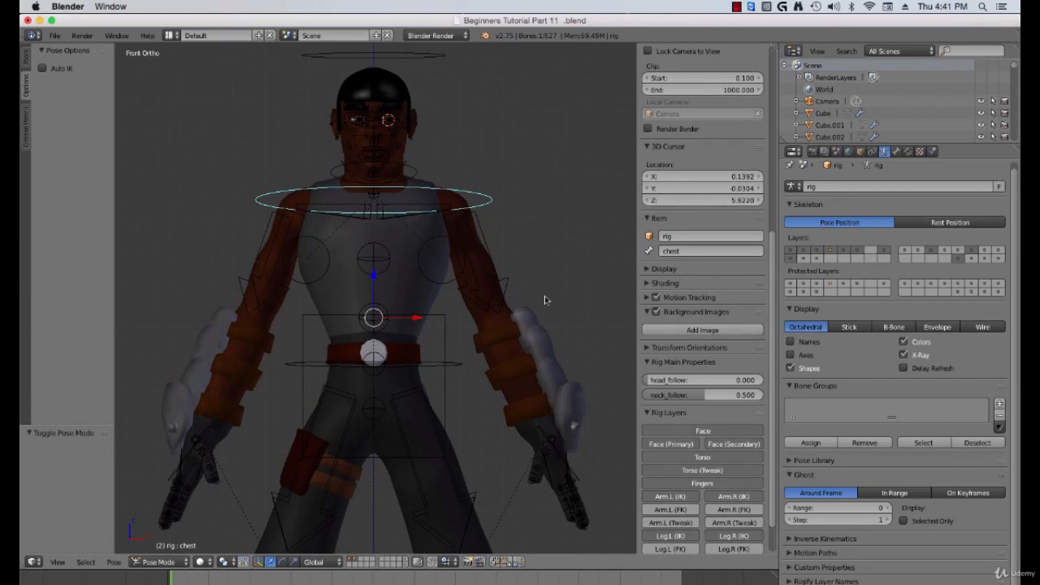
pyautogui.moveTo(503, 274); pyautogui.dragTo(465, 333, button='middle')
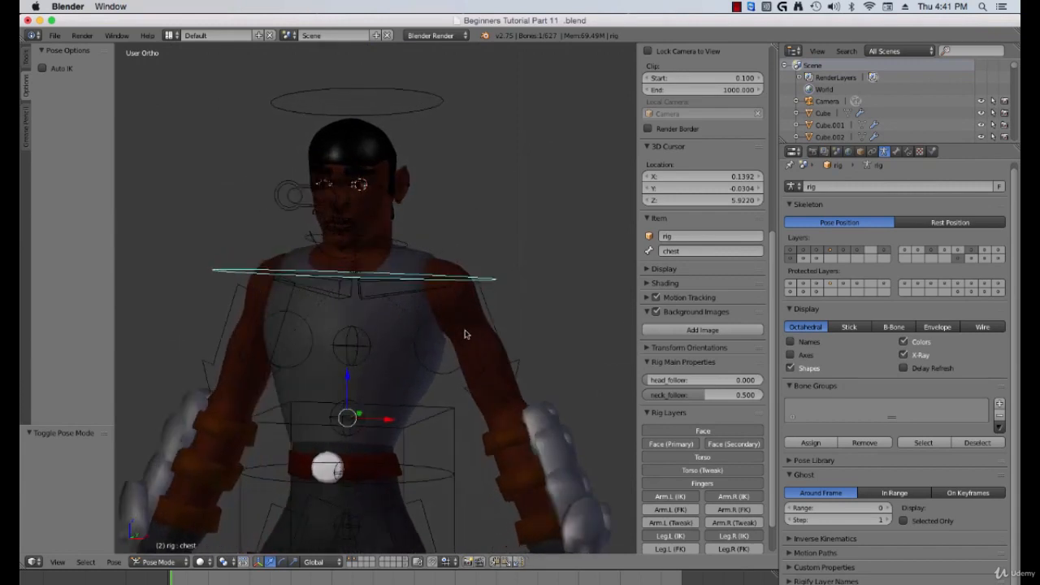